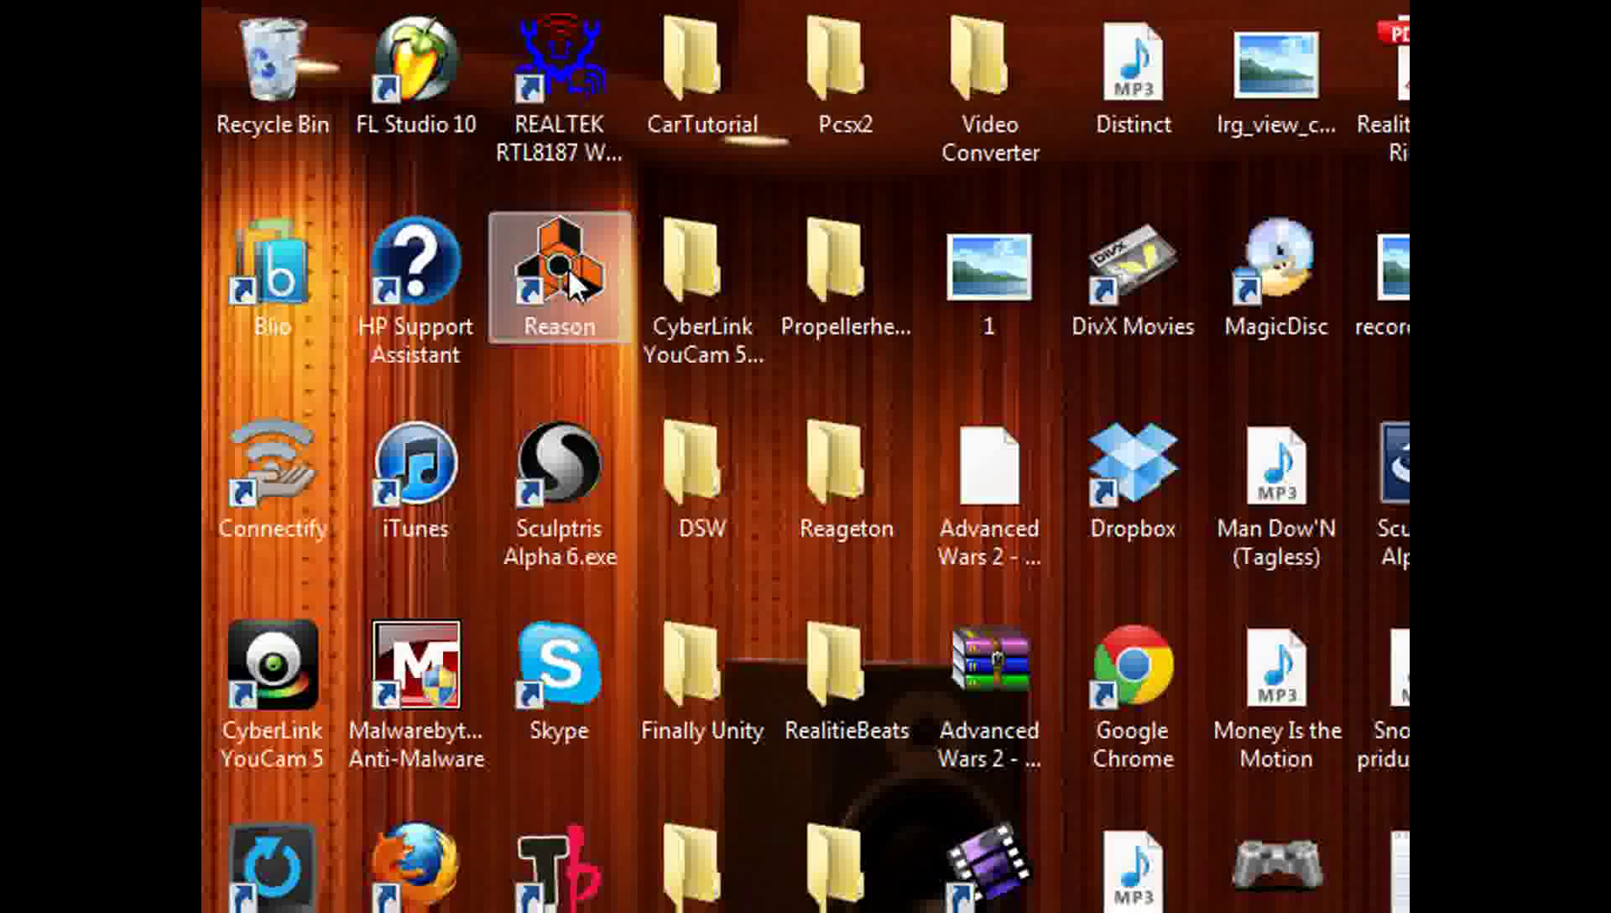
Launch Reason from the desktop and move the demo song's rack window aside.
left_click(575, 286)
double_click(574, 285)
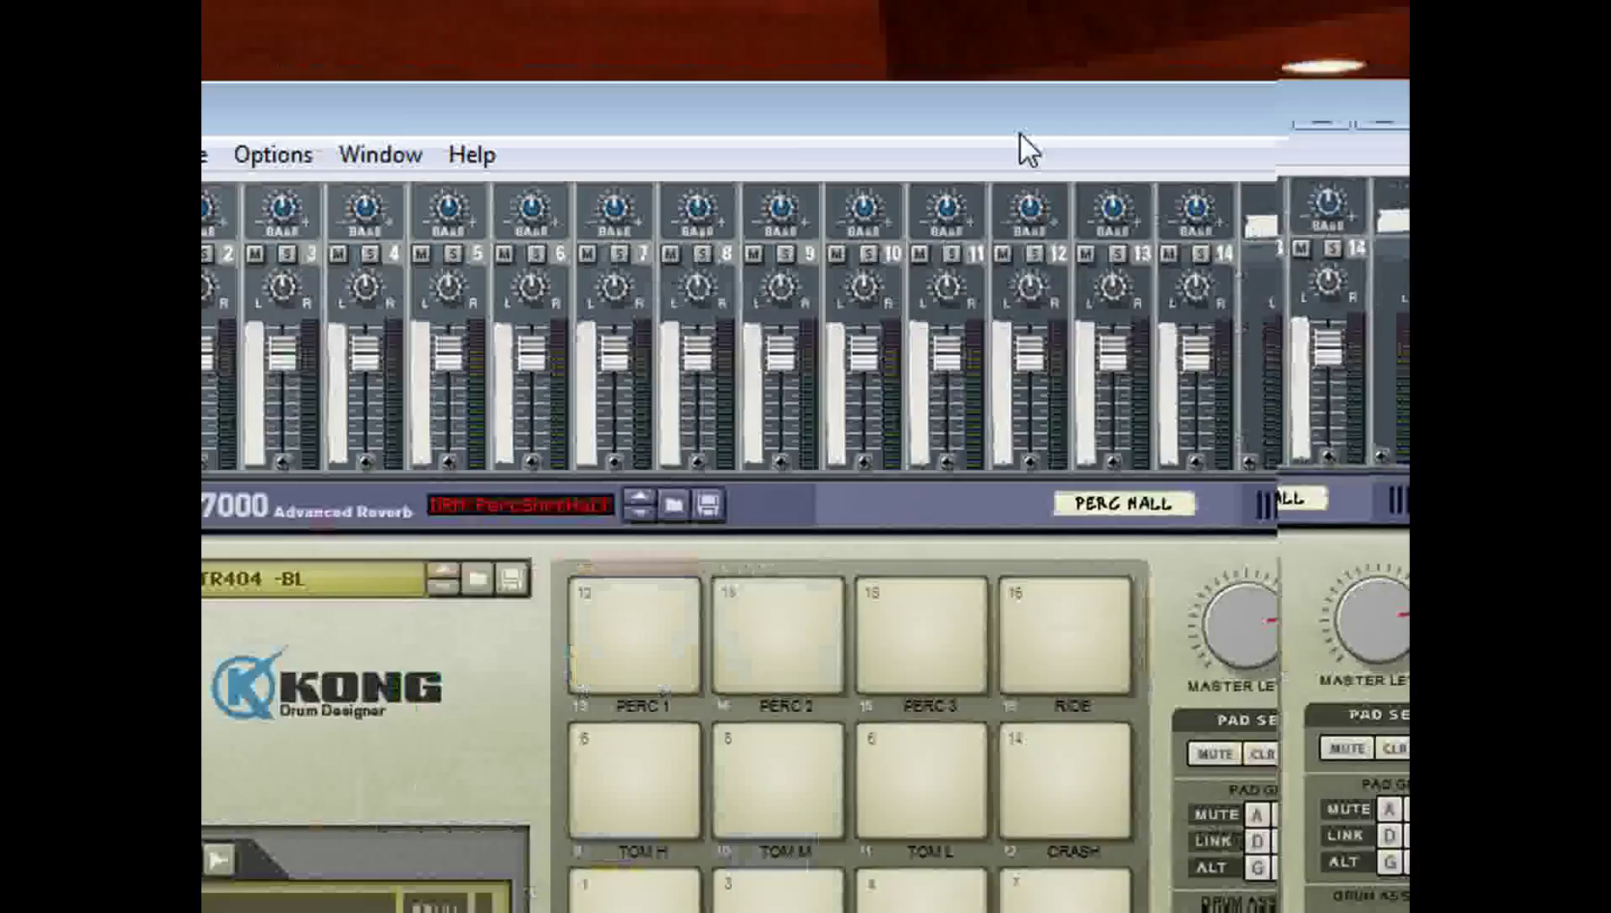
left_click_drag(1019, 133, 204, 177)
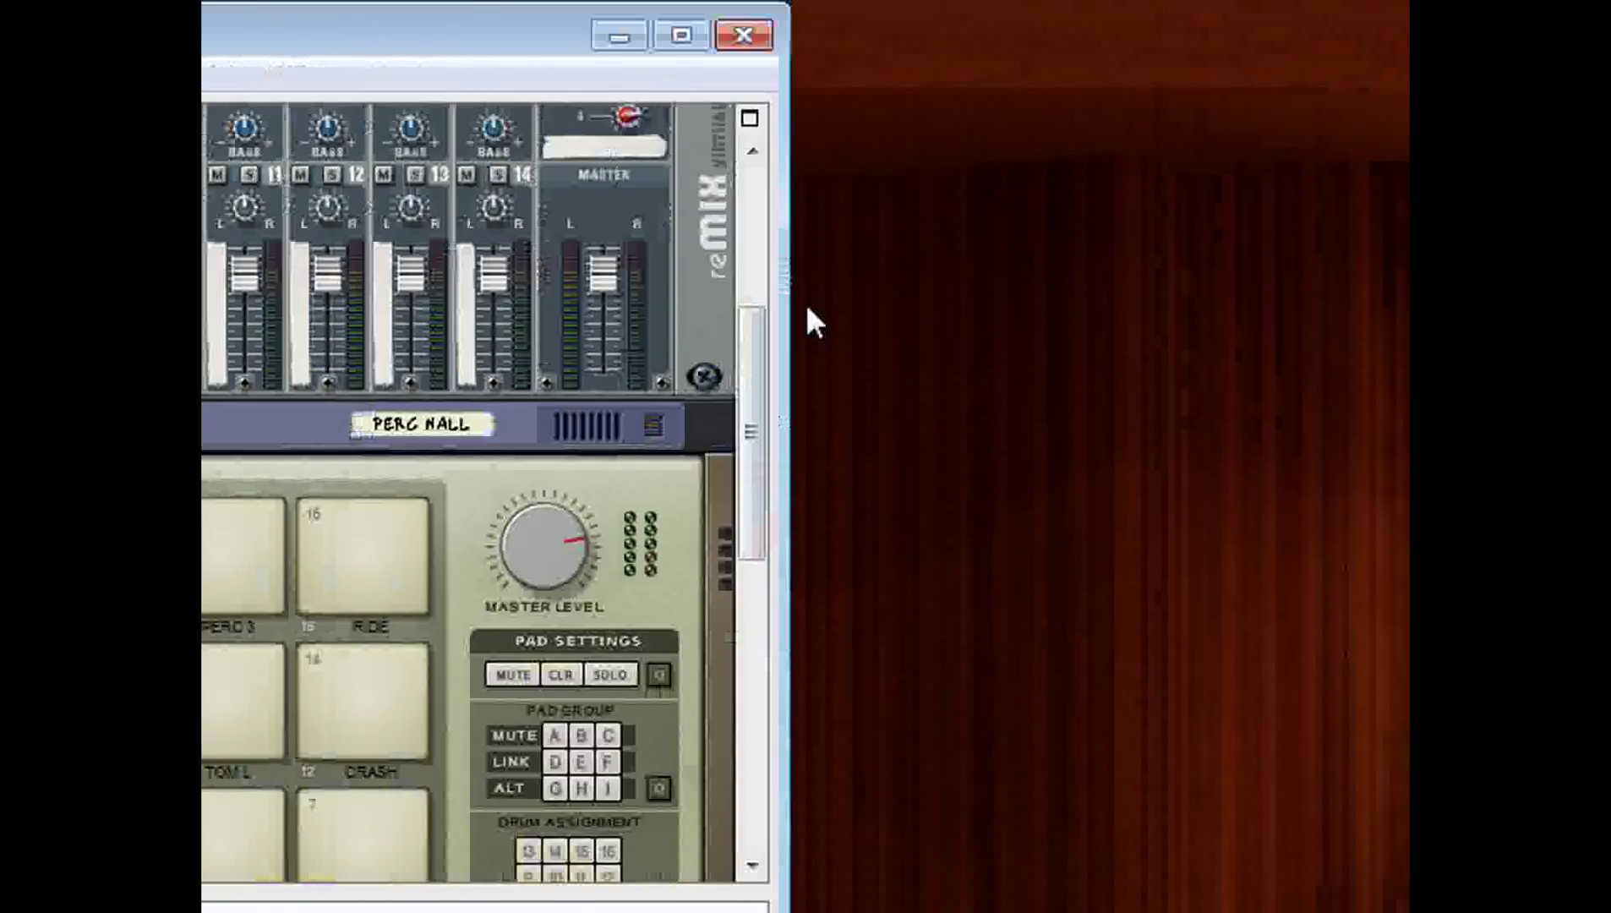
Detach the sequencer into its own window and open the Drums clip to show its notes.
left_click_drag(830, 365, 814, 469)
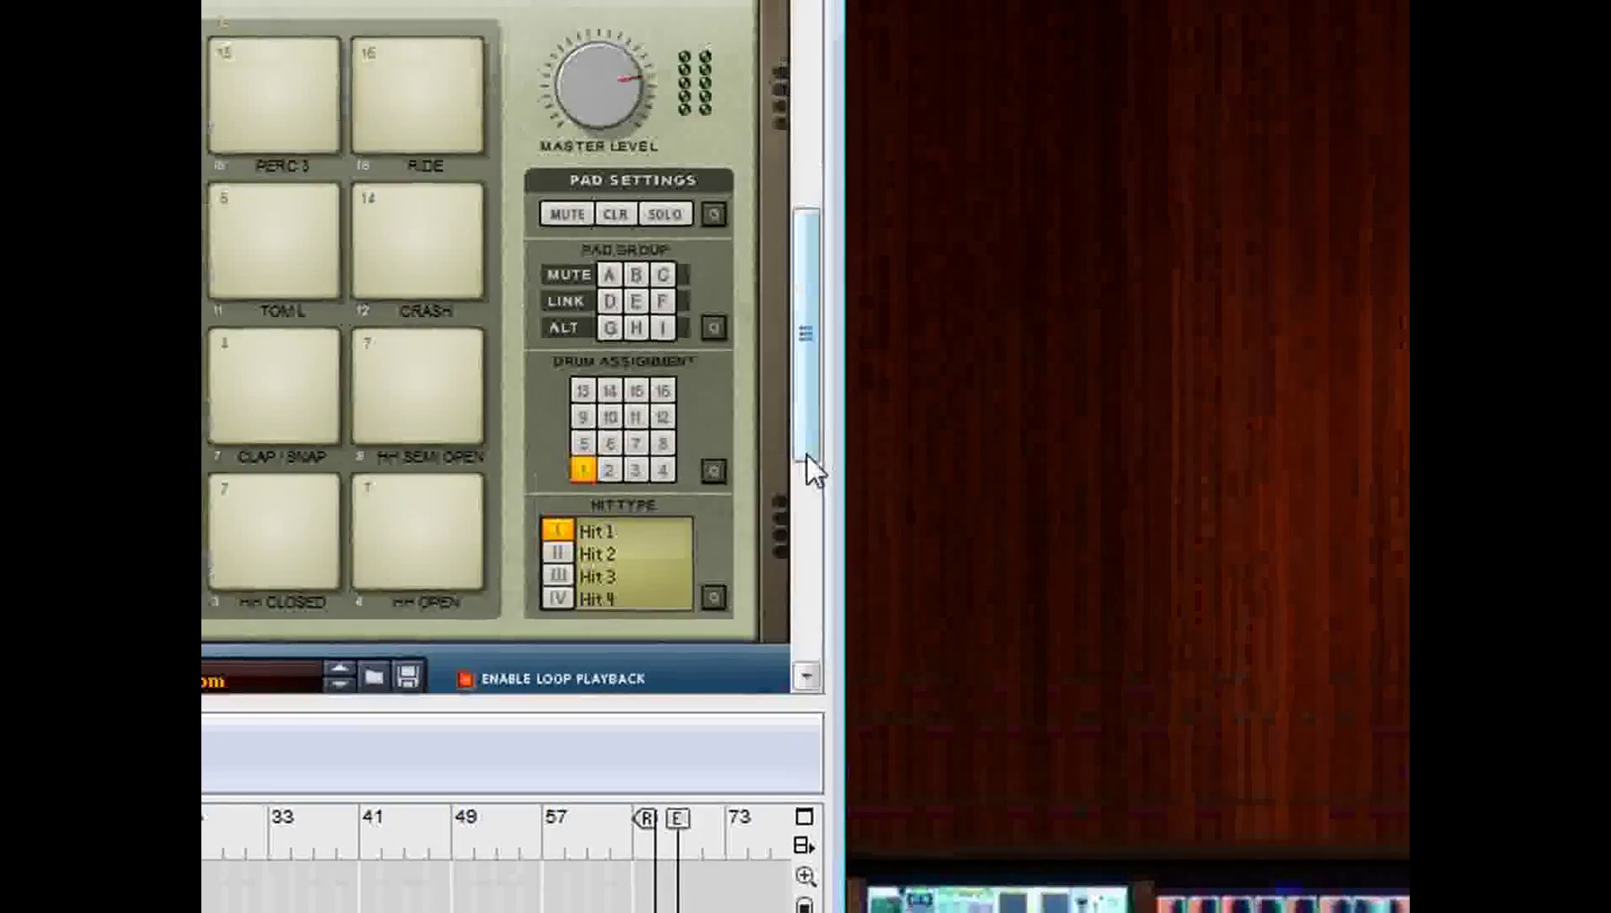
mouse_move(807, 455)
left_mouse_down()
mouse_move(806, 403)
mouse_move(805, 468)
mouse_move(807, 453)
left_mouse_up()
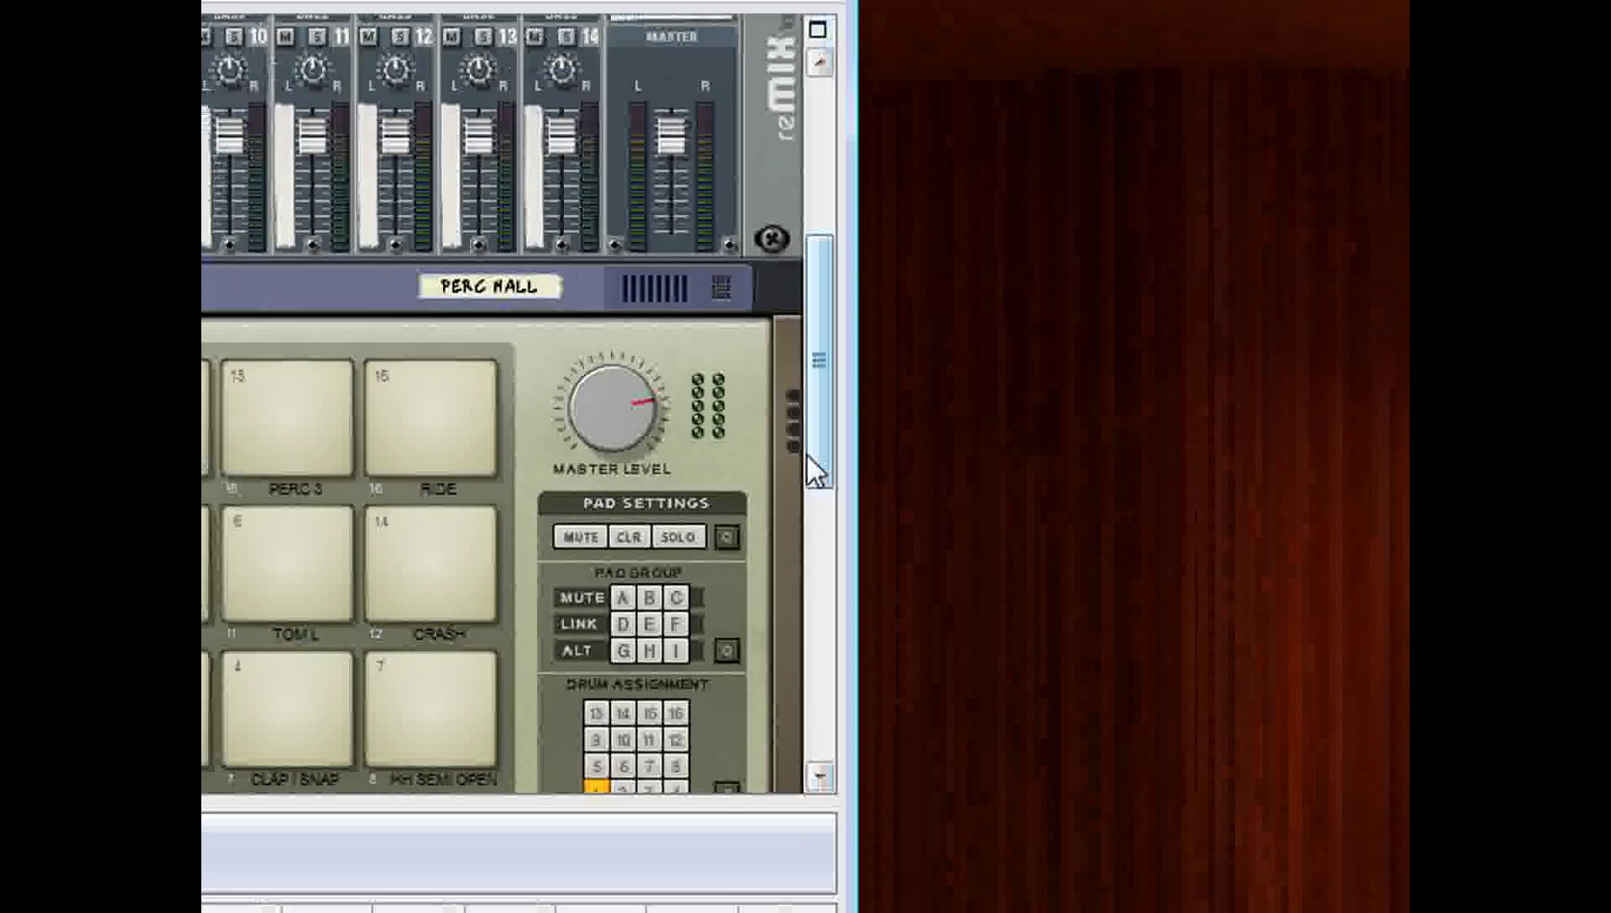
mouse_move(794, 455)
left_mouse_down()
mouse_move(806, 474)
mouse_move(807, 453)
left_mouse_up()
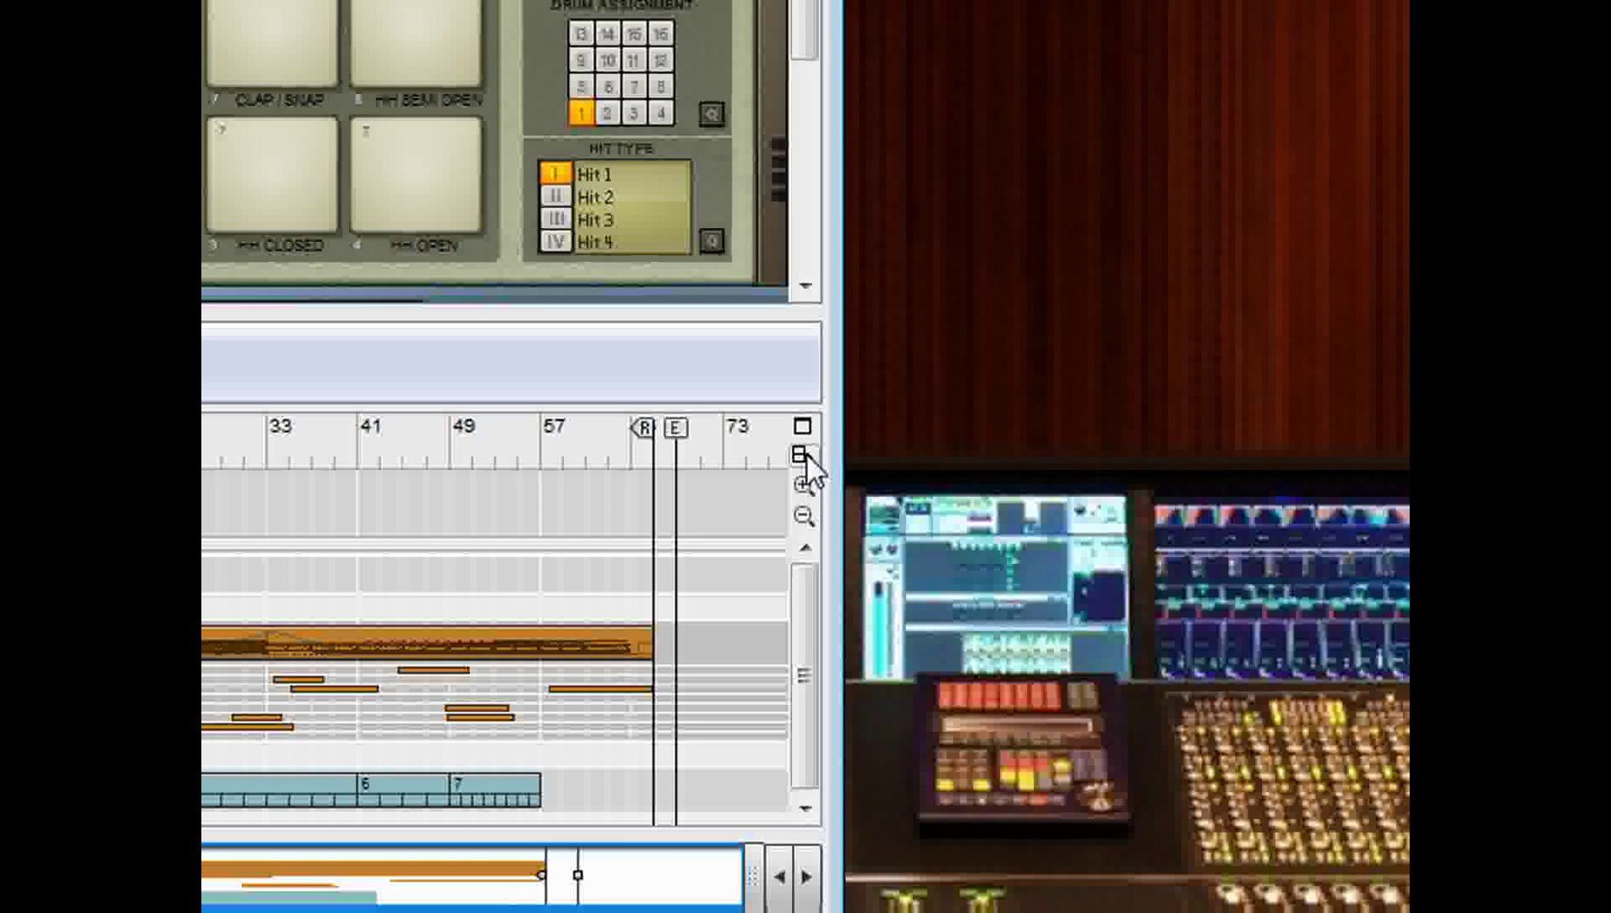
left_click(803, 455)
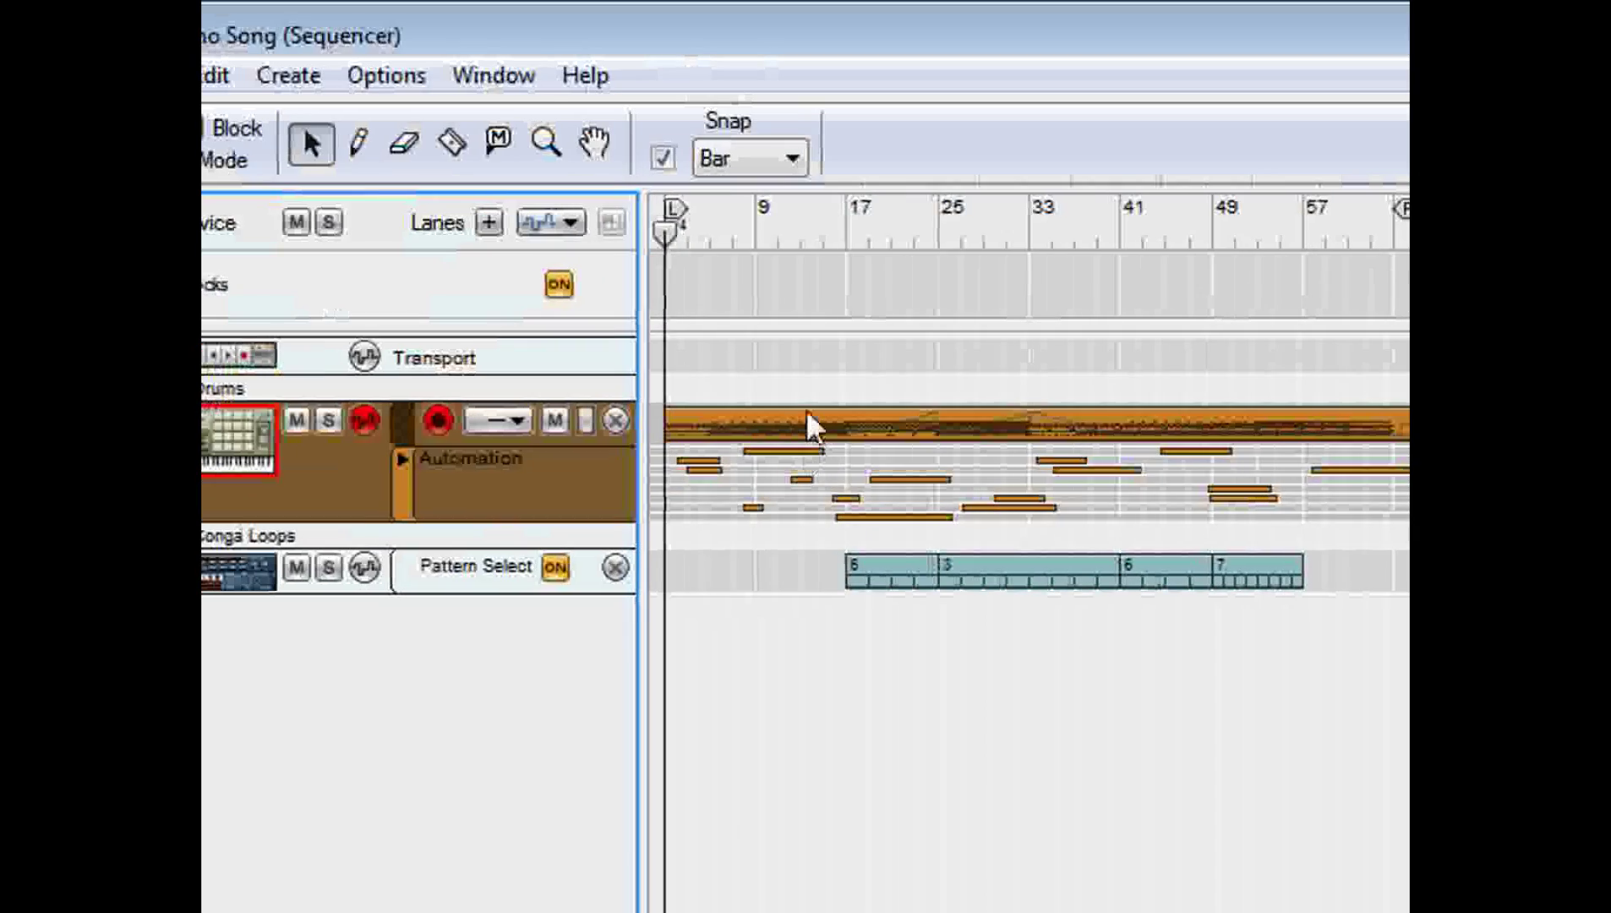
double_click(814, 375)
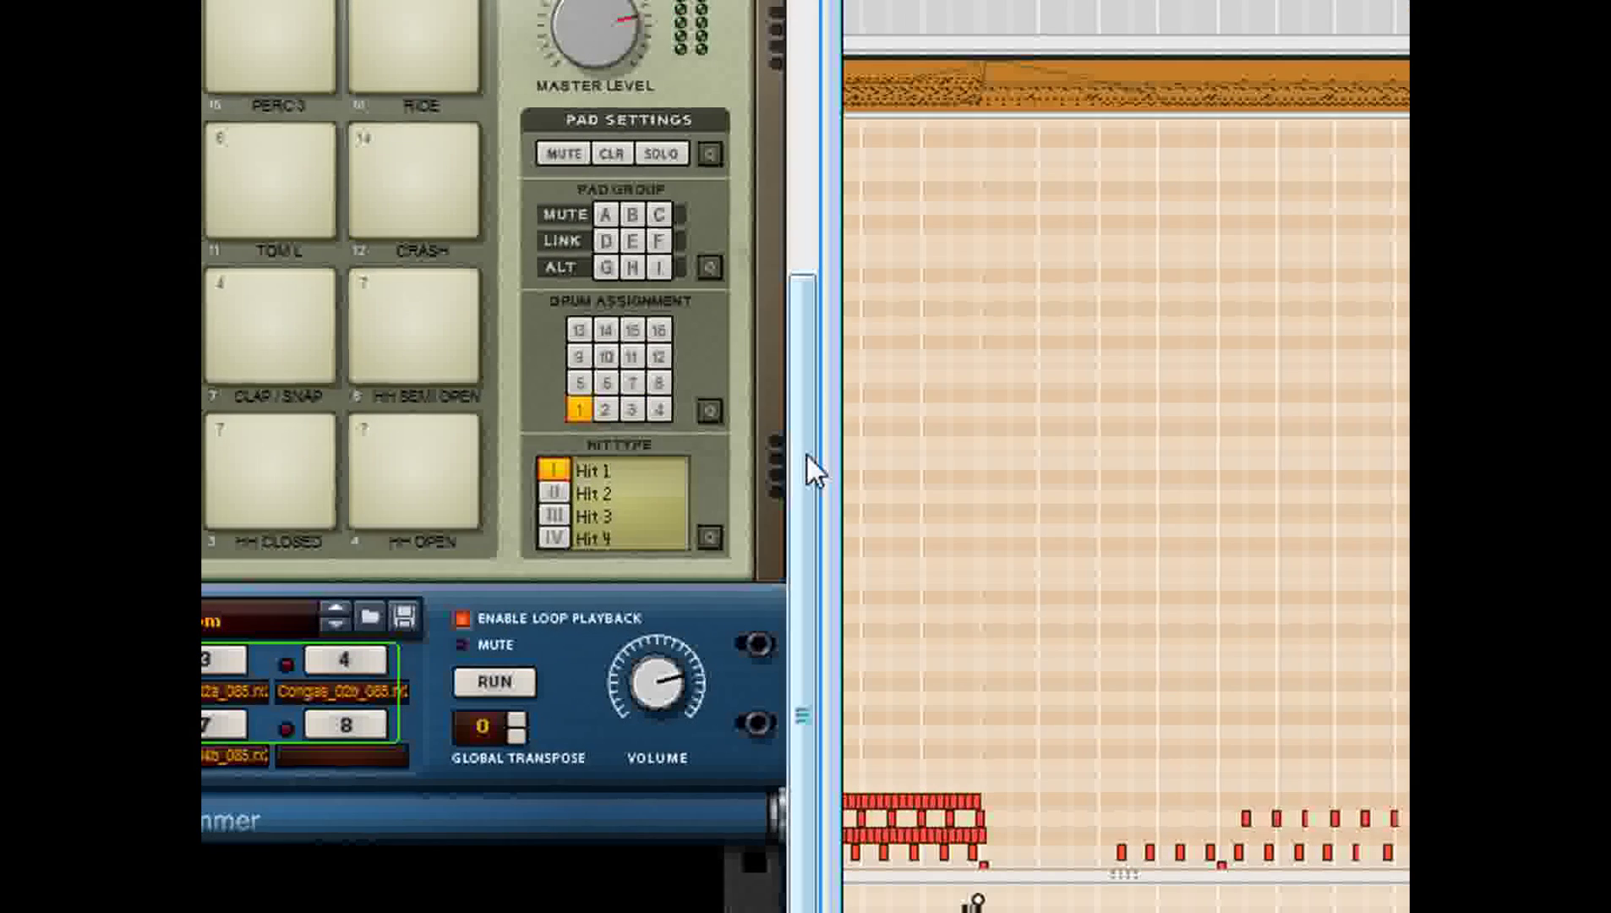
Open the General preferences and browse for a custom default song.
left_click_drag(807, 455, 788, 664)
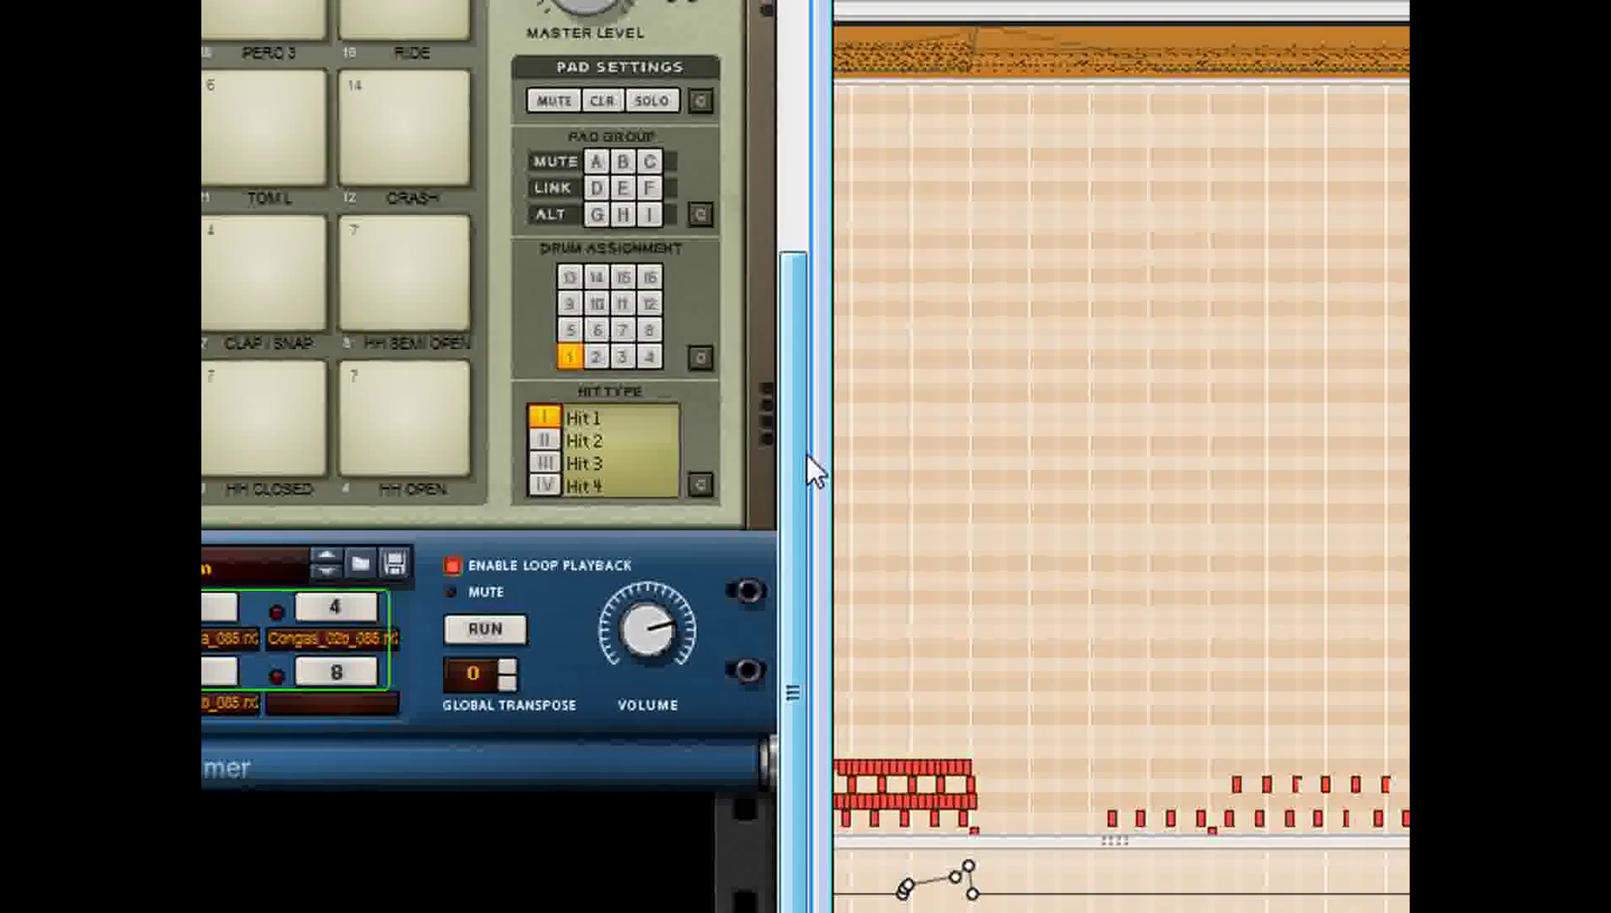
left_click_drag(806, 453, 807, 178)
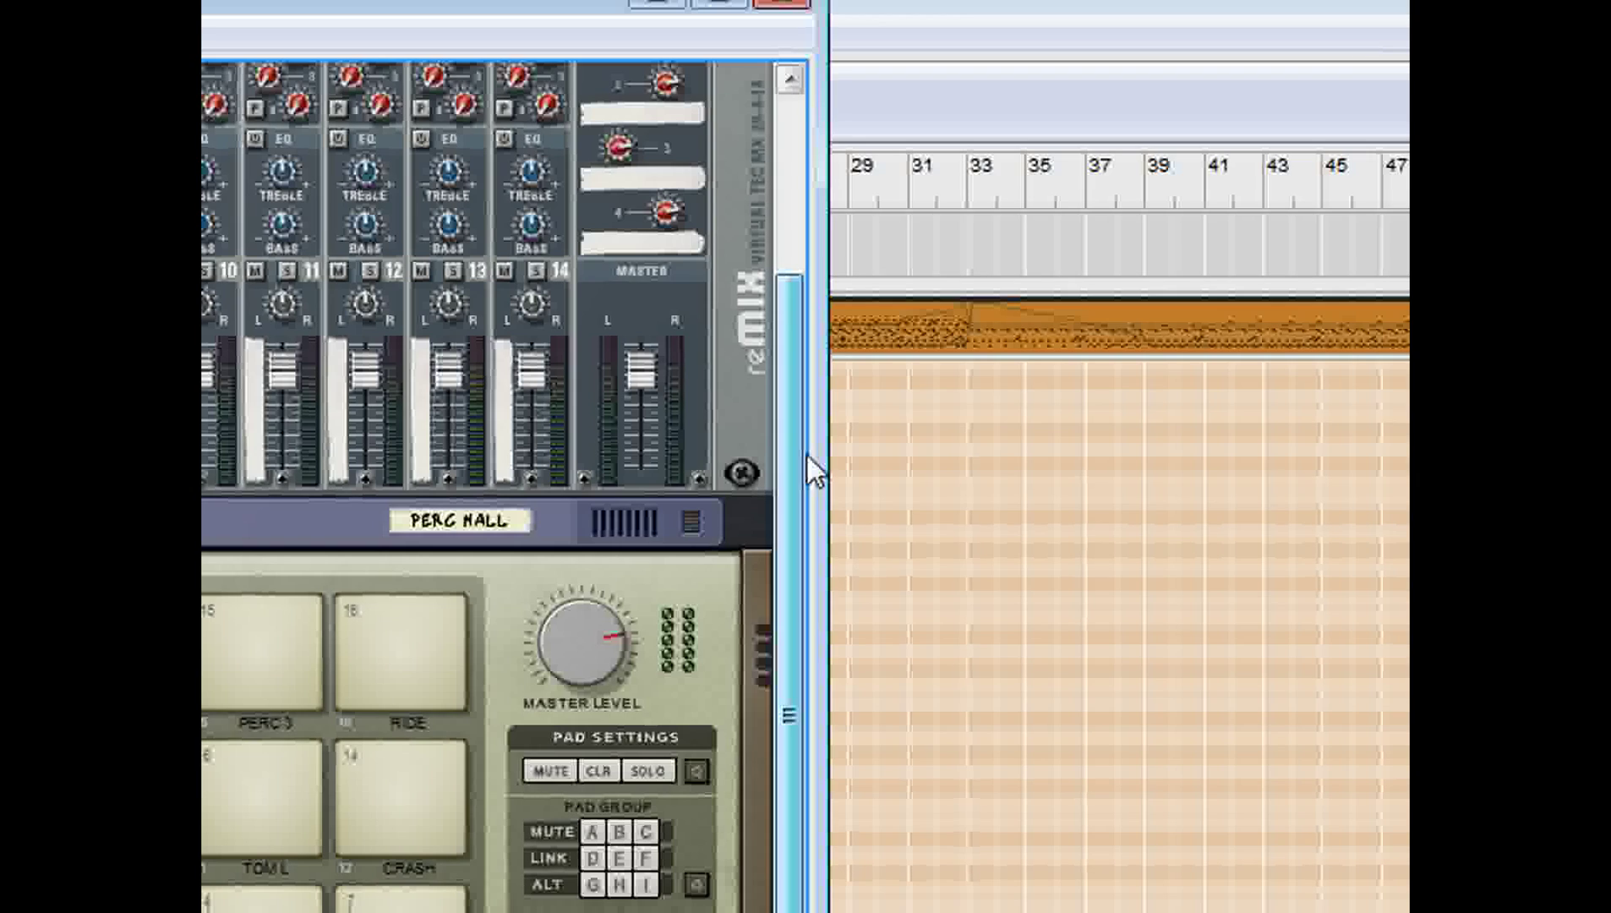
left_click_drag(807, 453, 805, 179)
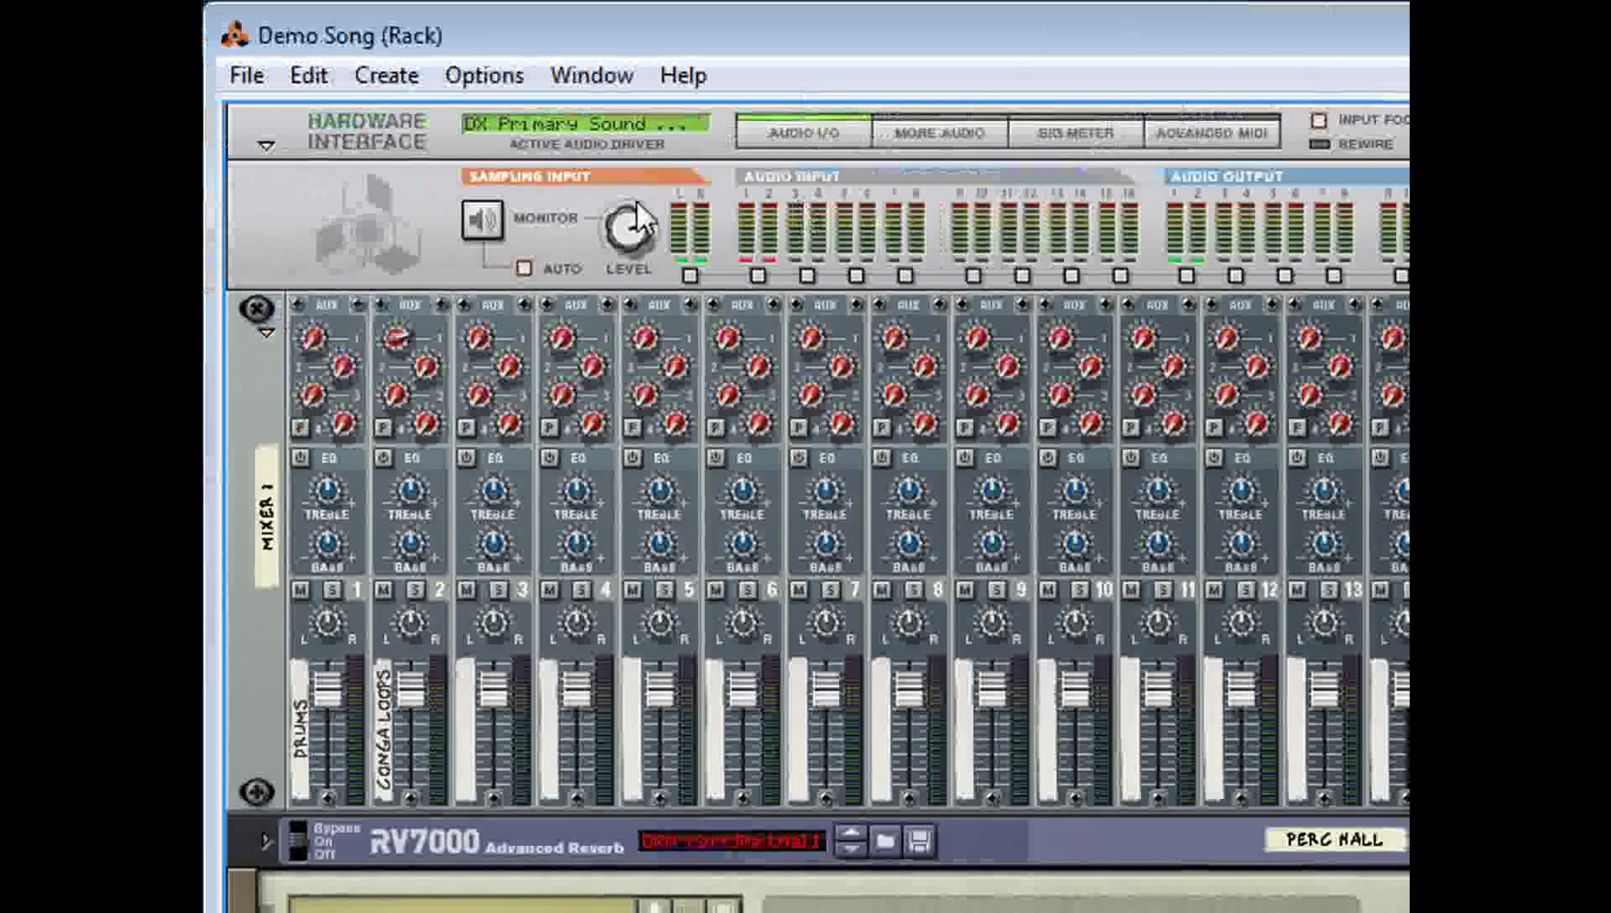
left_click(312, 81)
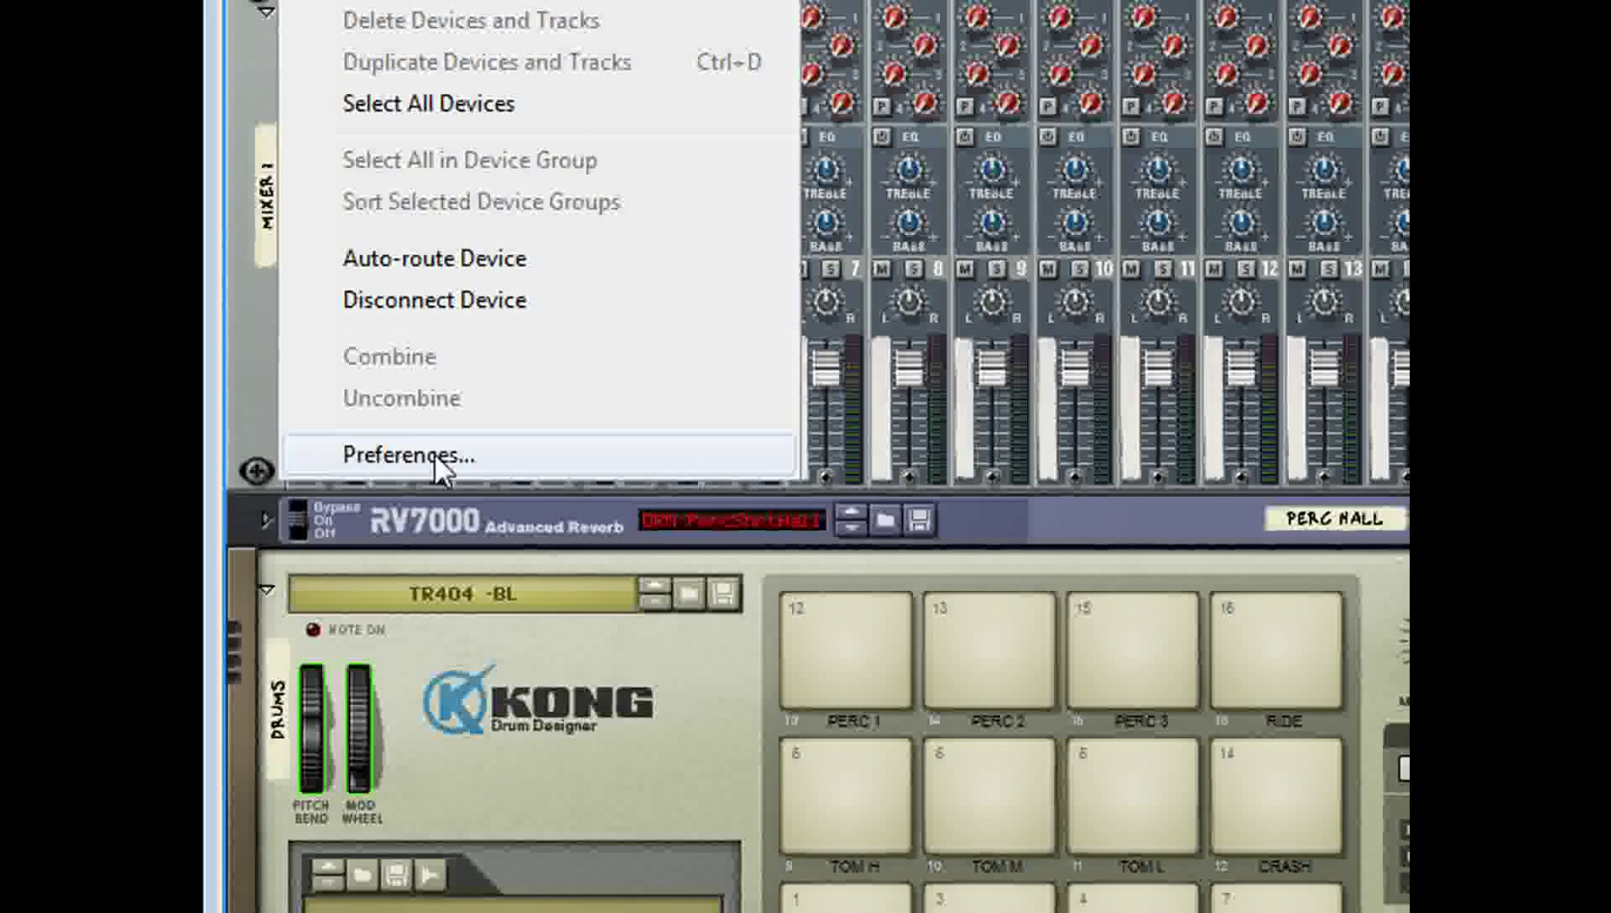
left_click(434, 453)
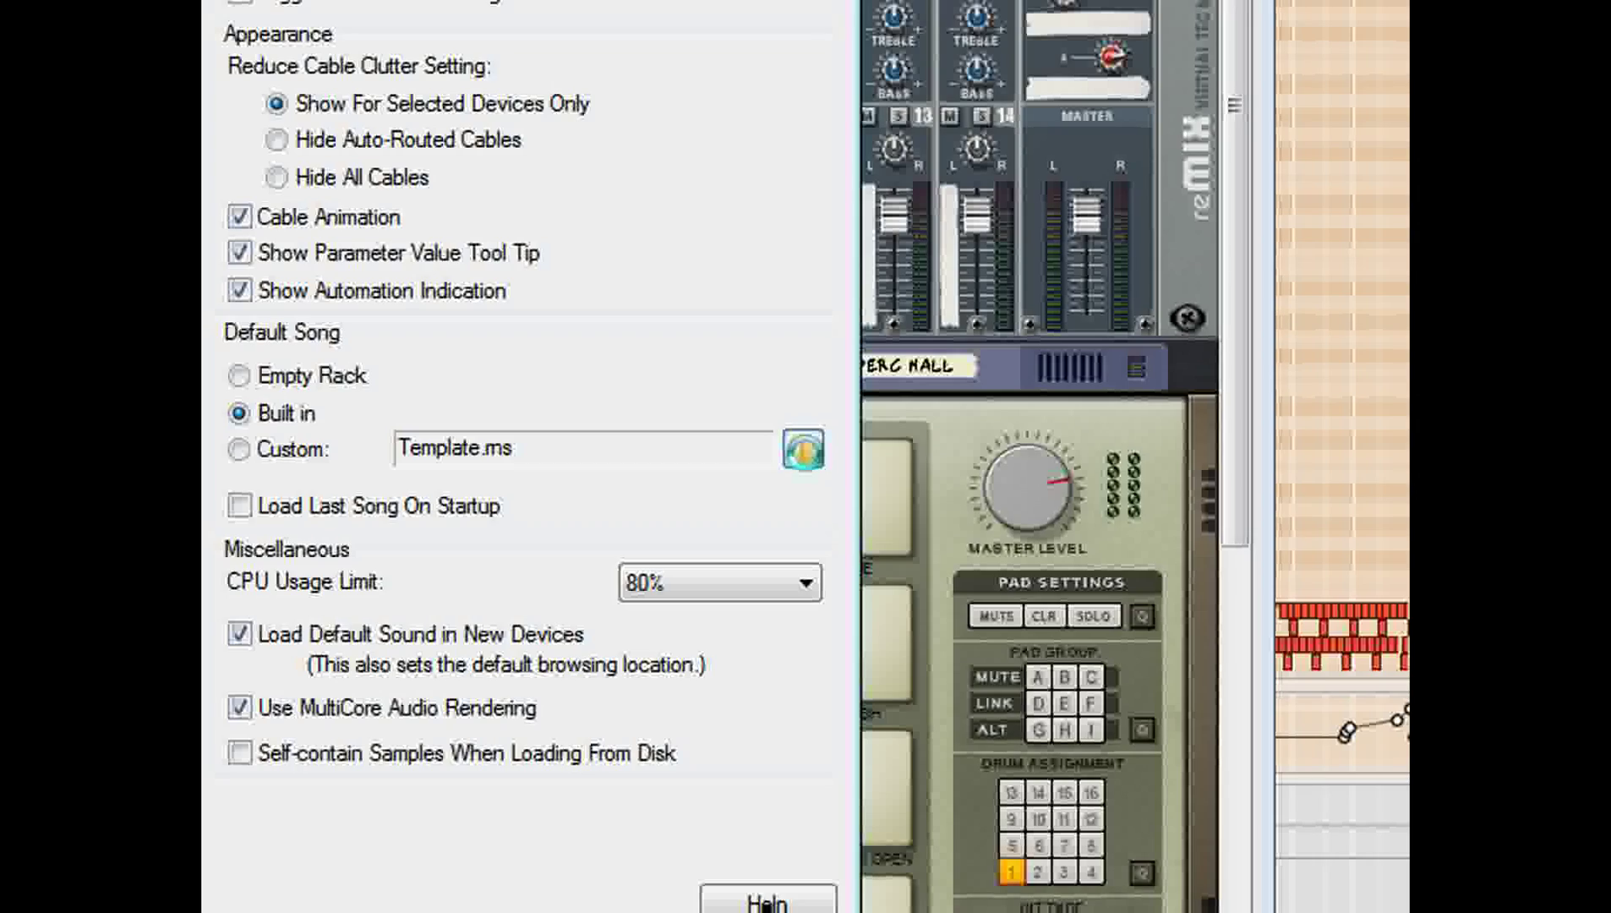
left_click(803, 449)
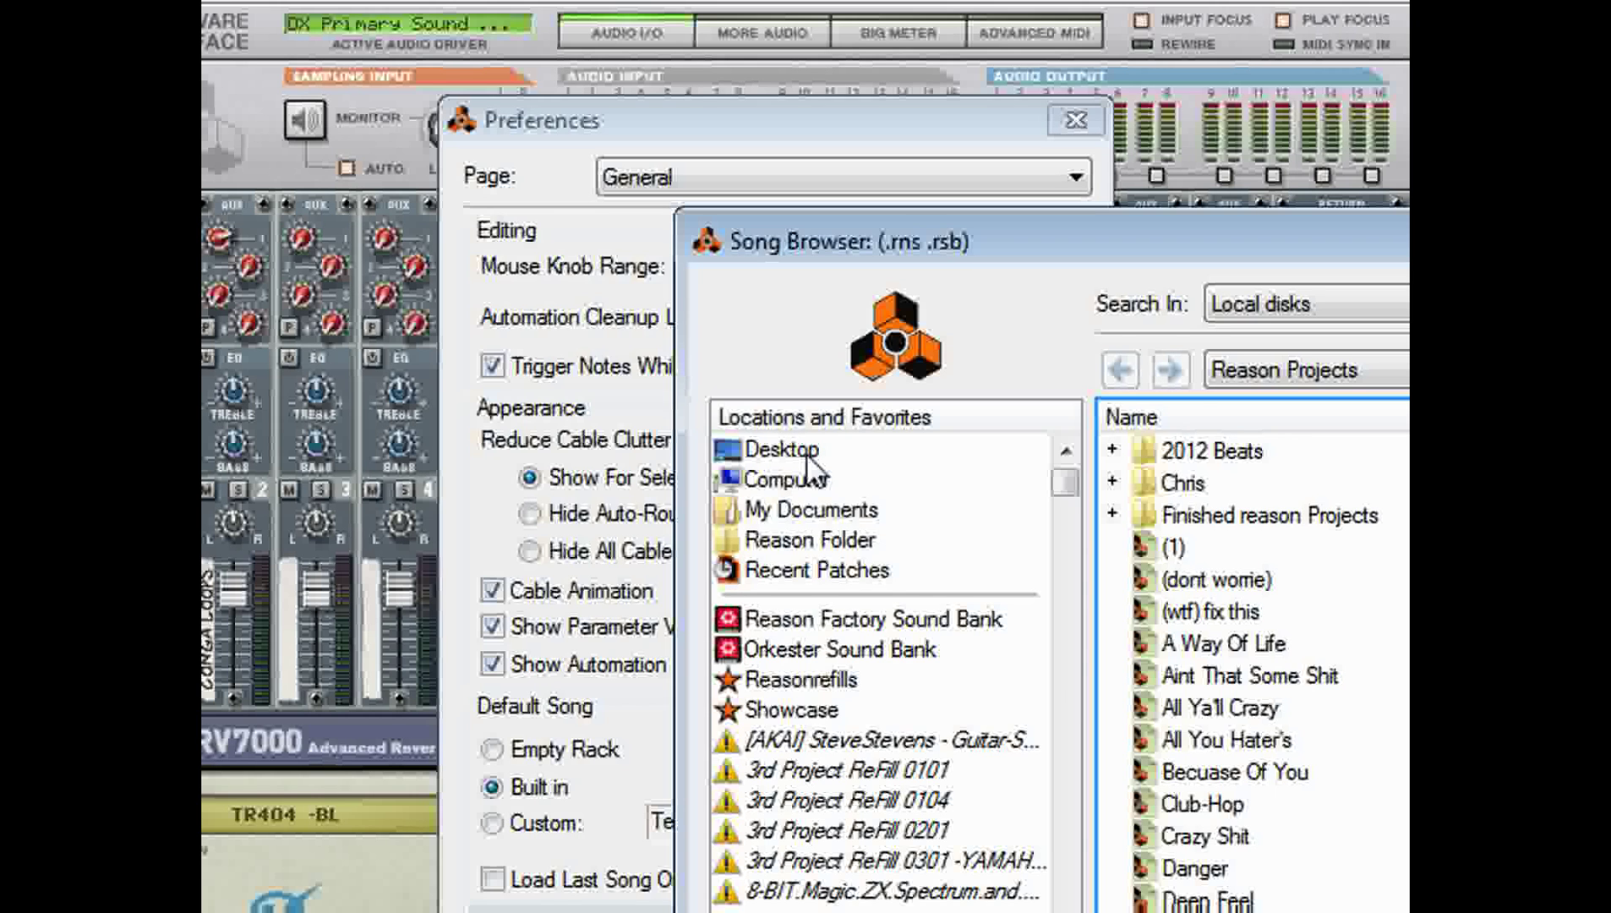
Look through the reason and RealitieBeats folders on the Desktop for a template song, then dismiss the song browser and preferences.
left_click(805, 450)
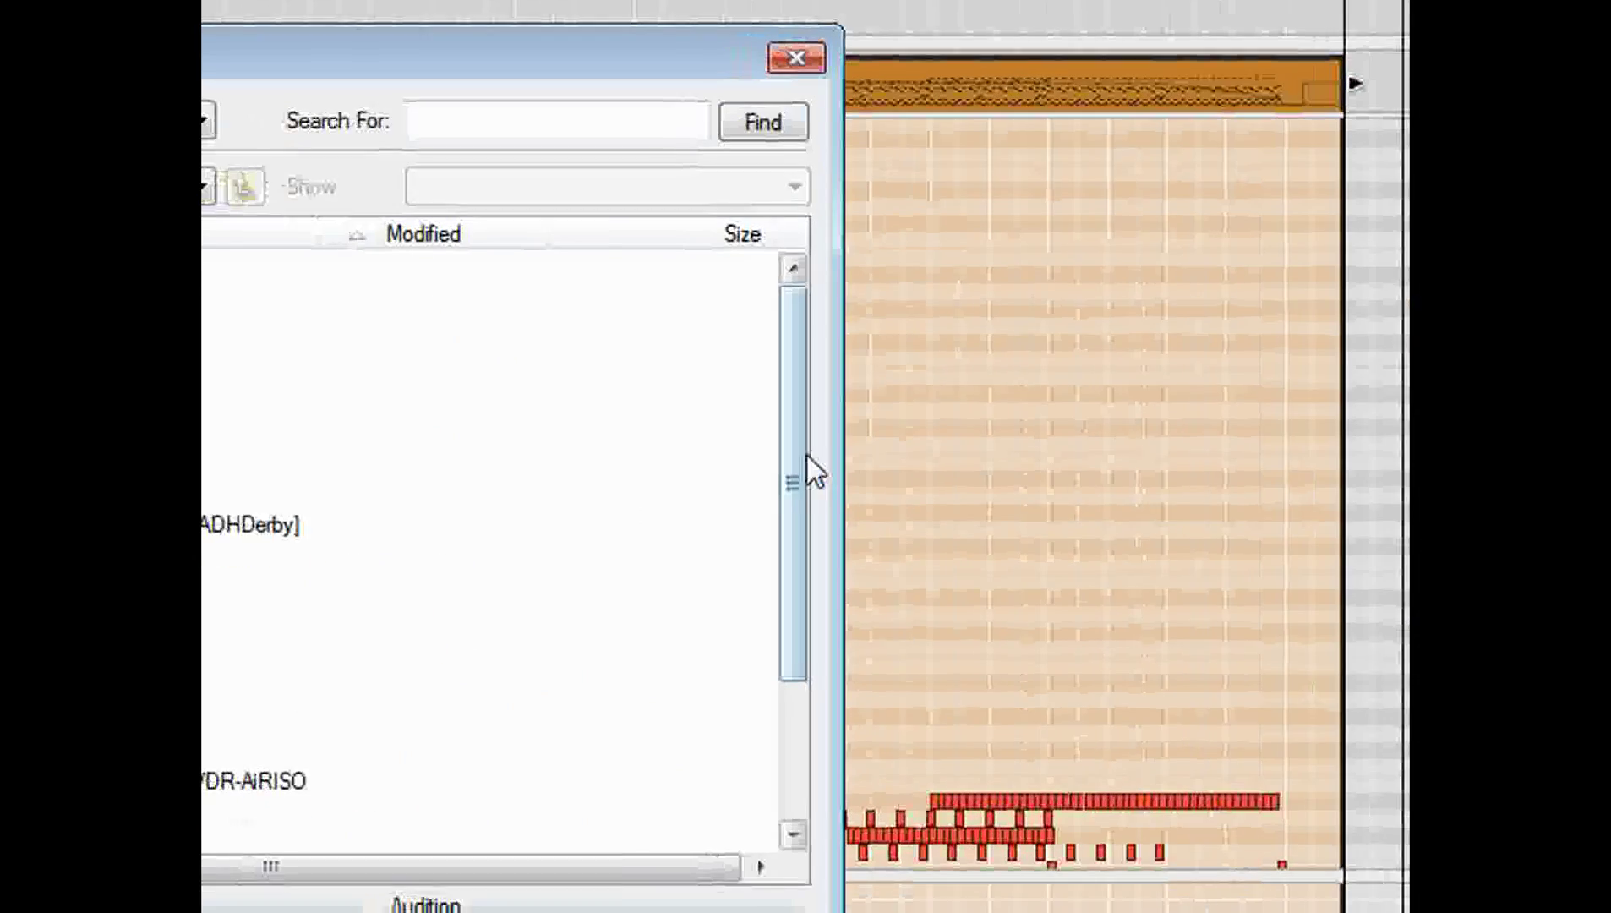
left_click_drag(807, 457, 807, 619)
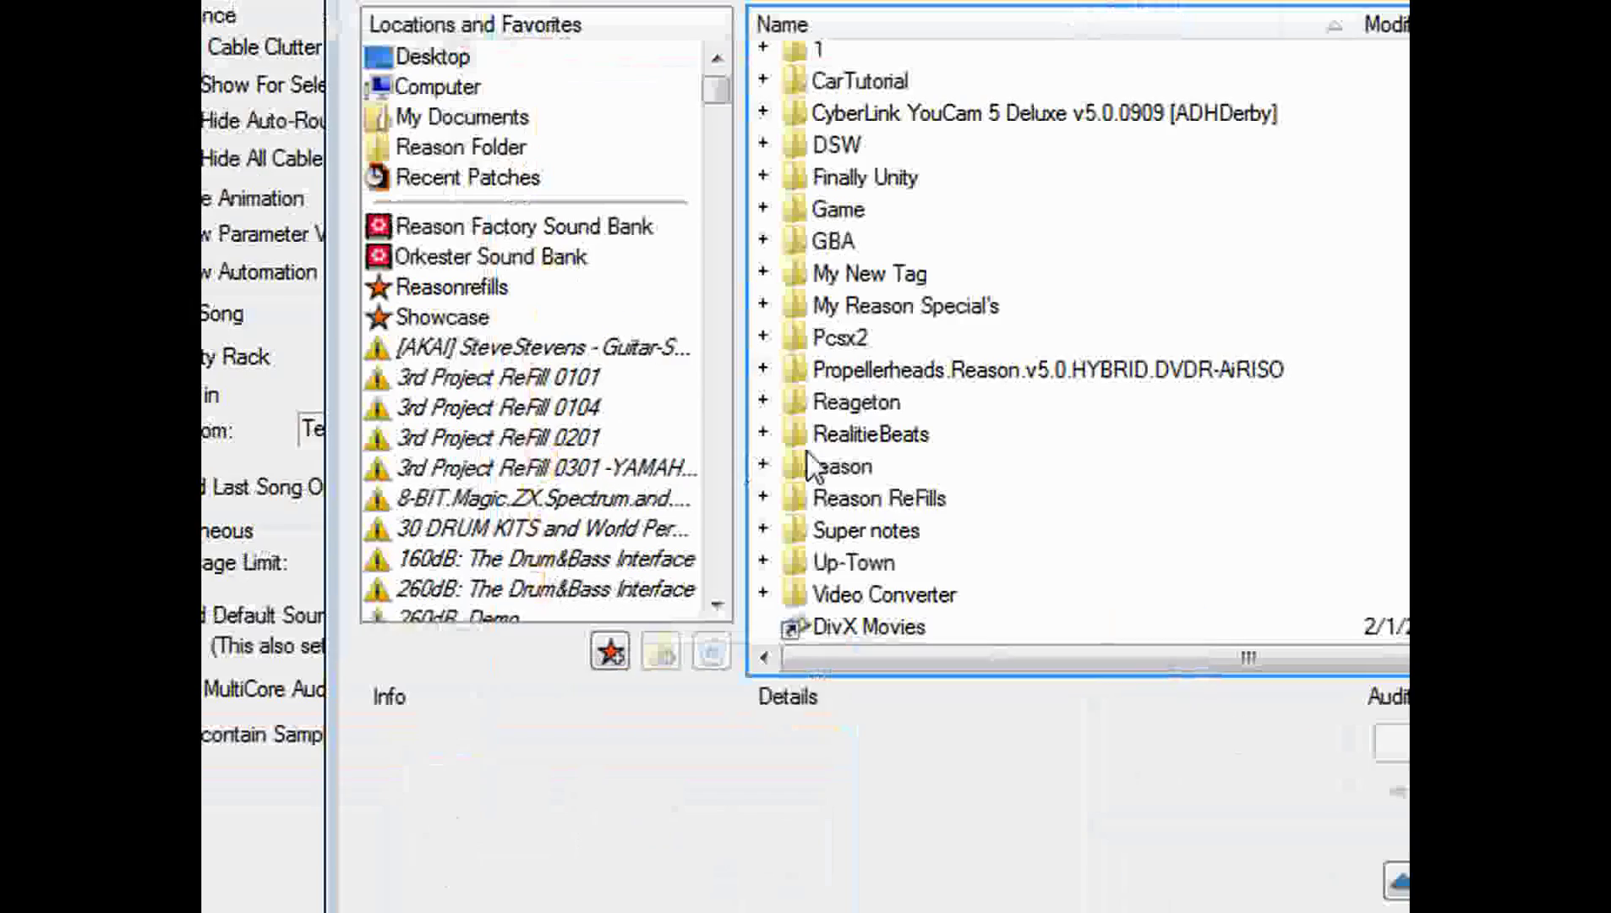
double_click(811, 466)
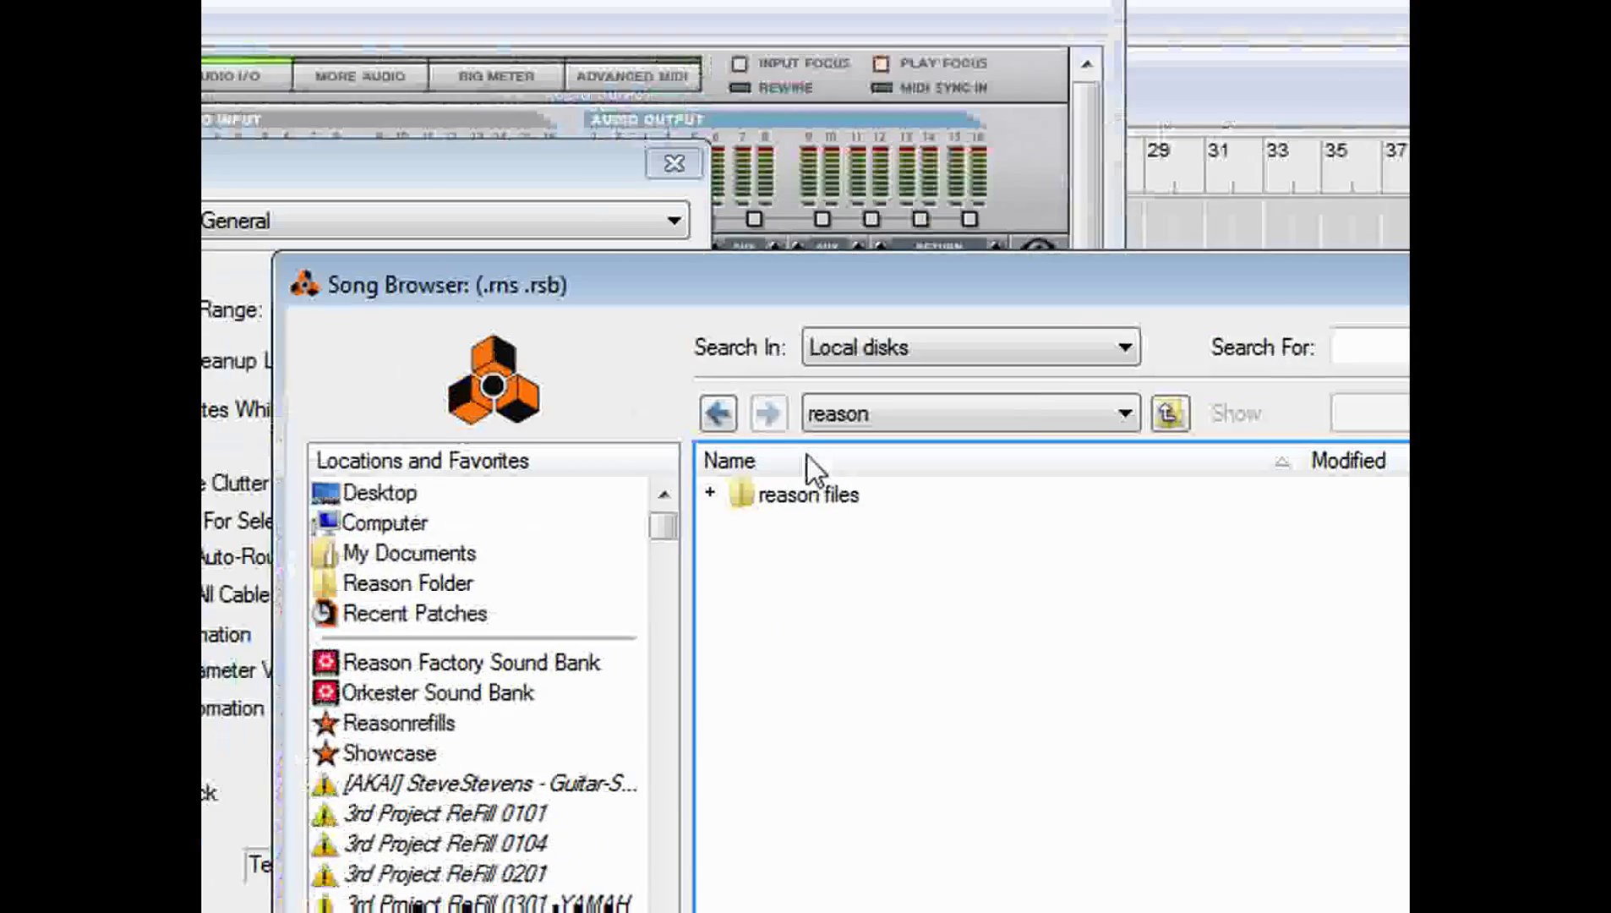
double_click(794, 497)
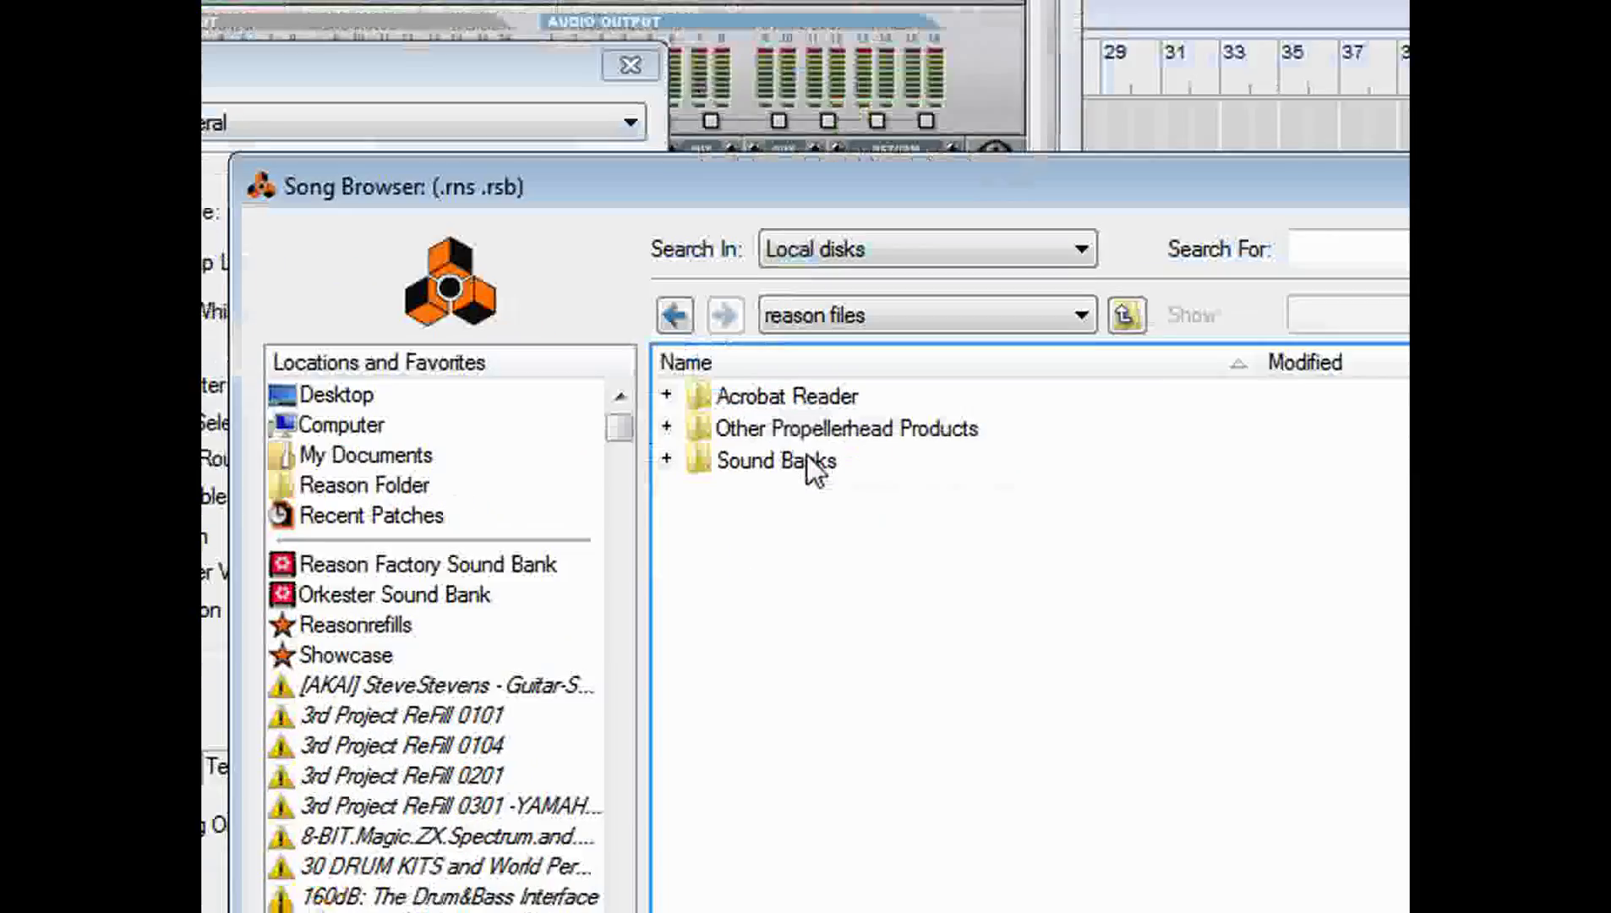
key("BackSpace")
key("BackSpace")
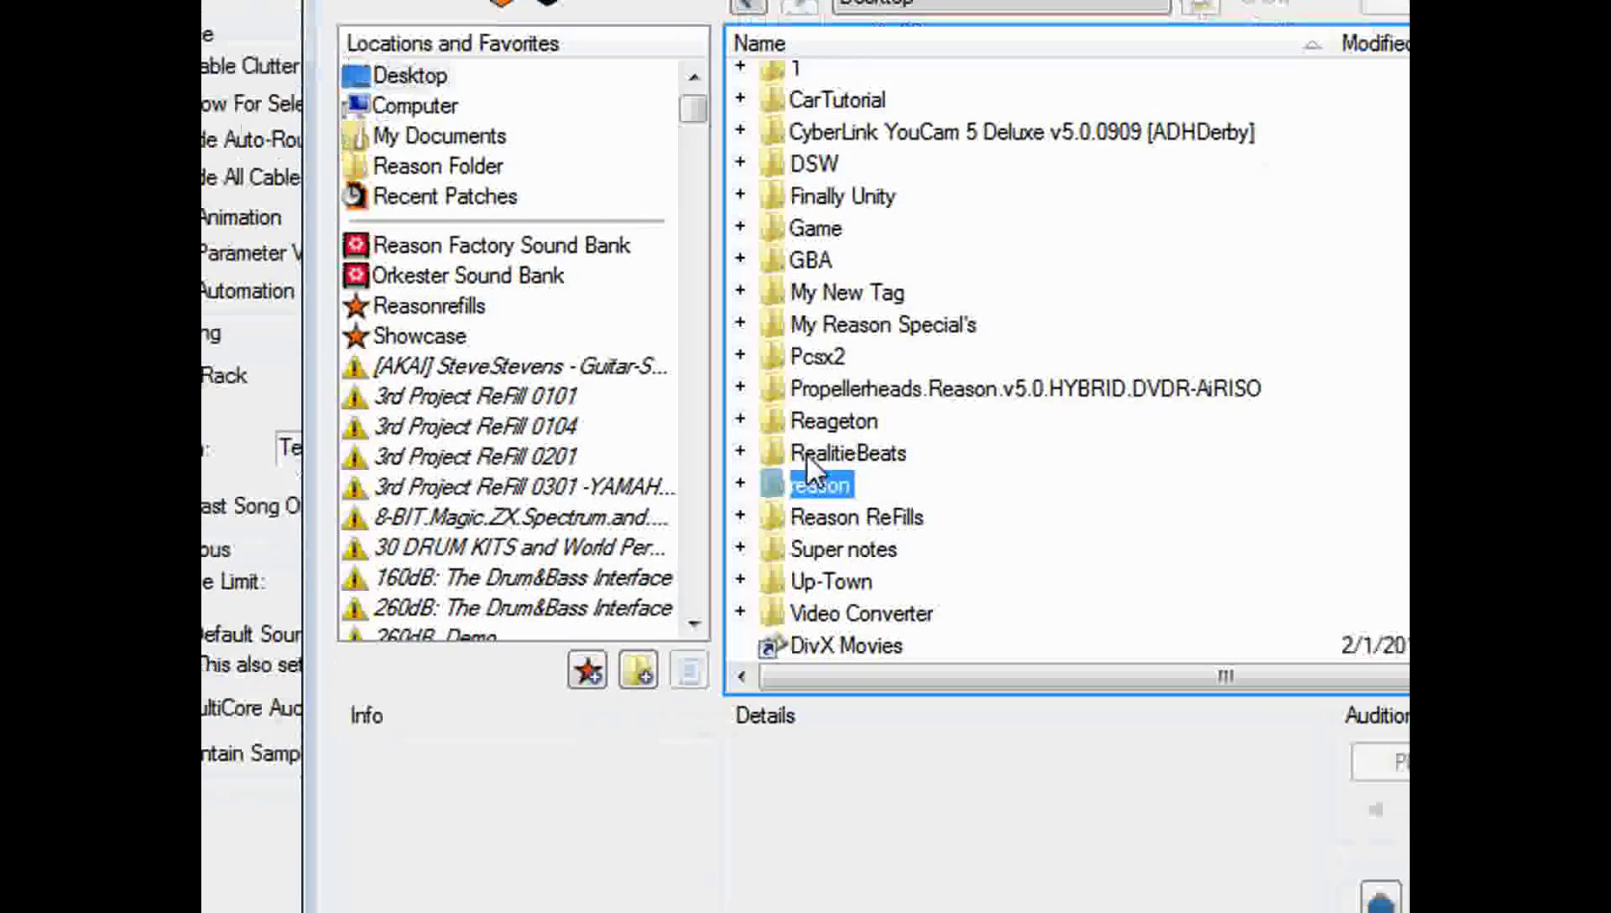
double_click(809, 453)
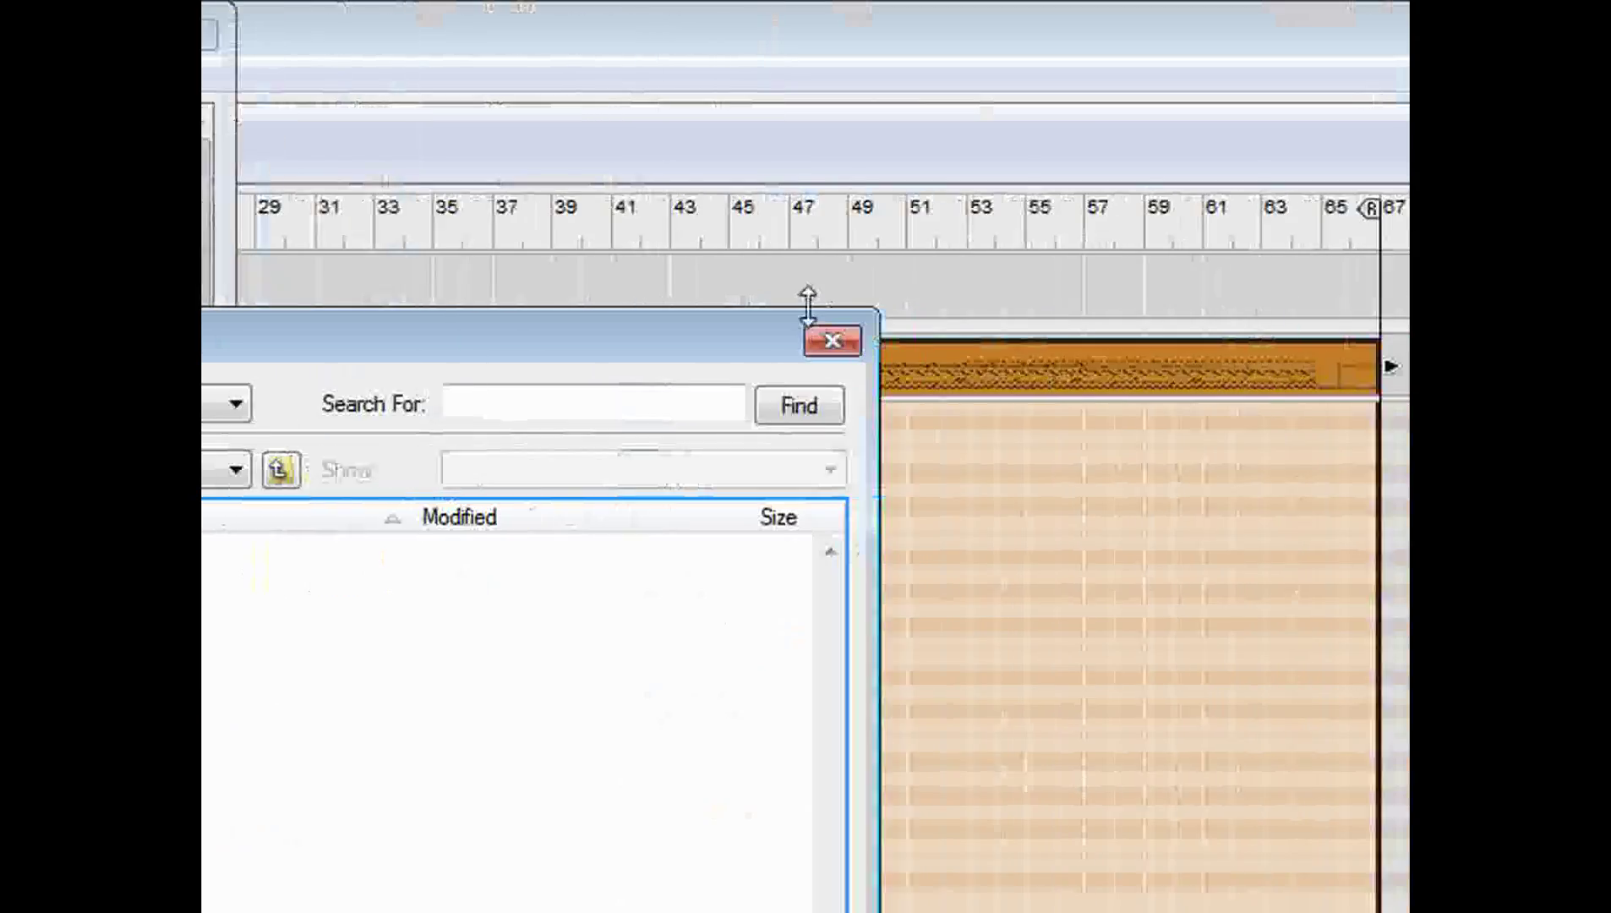
left_click(815, 345)
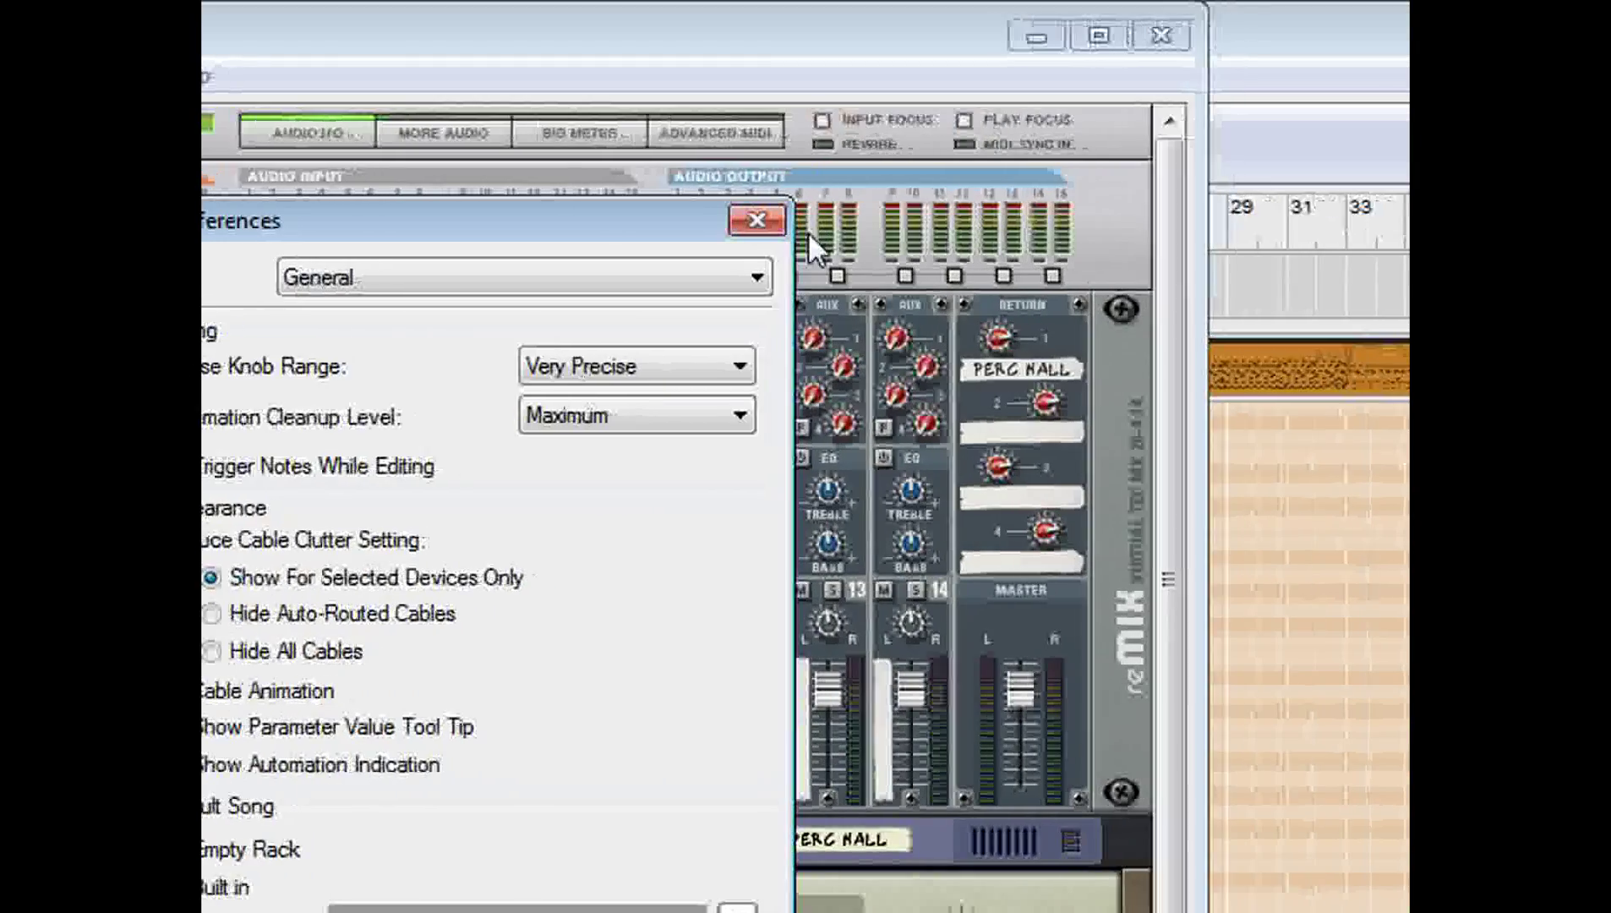
left_click(807, 224)
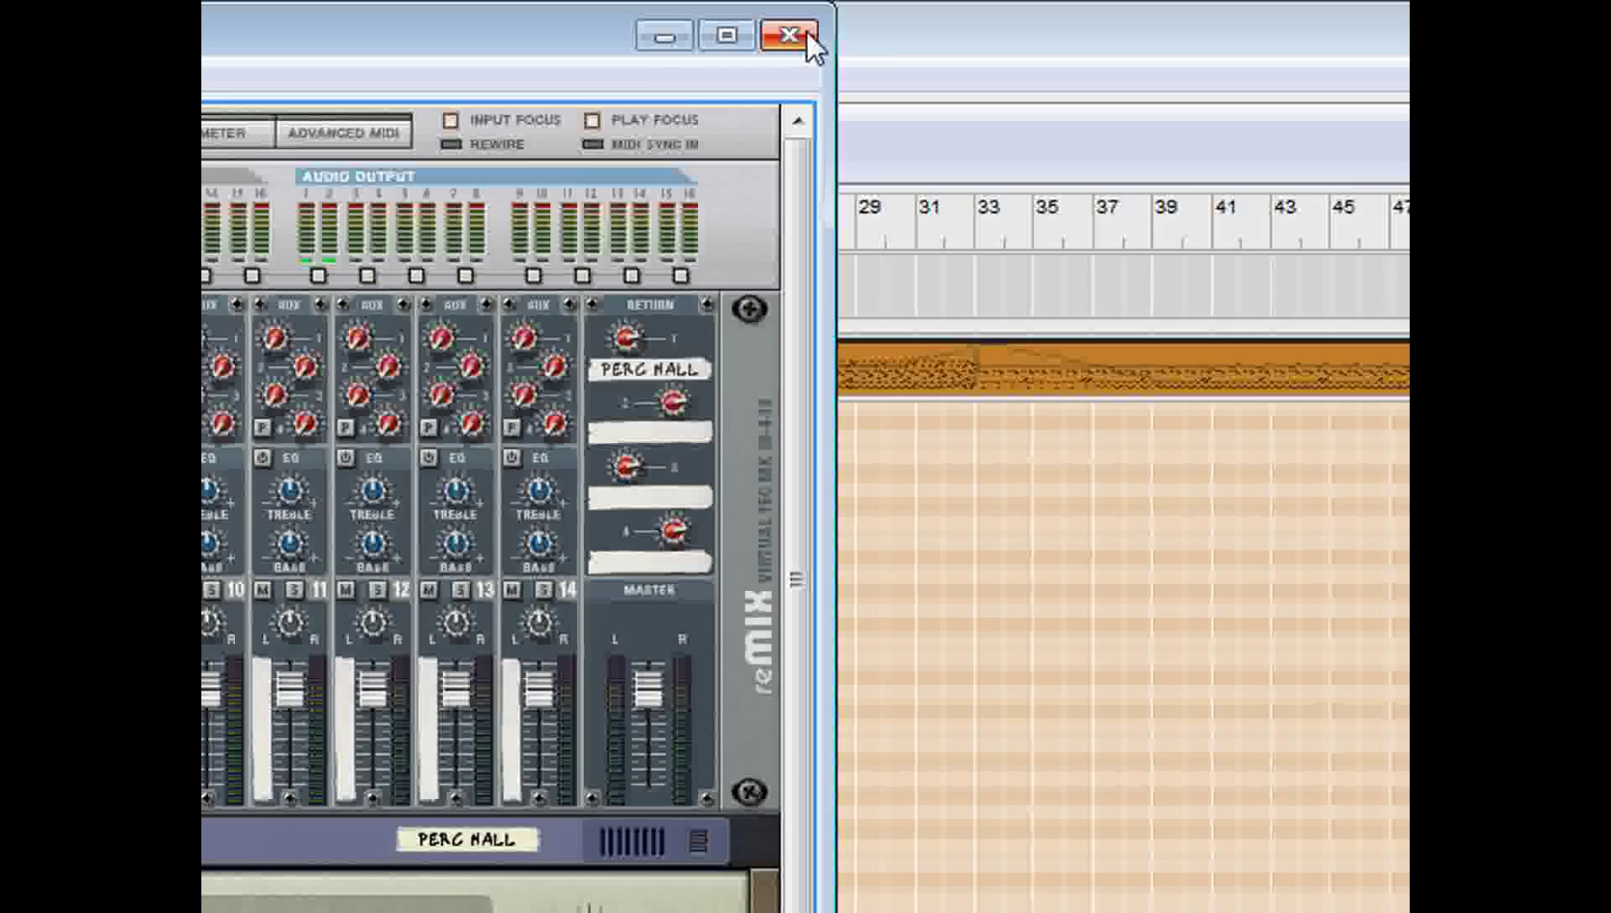
Close the demo song and relaunch Reason from the desktop with the default template song.
left_click(789, 35)
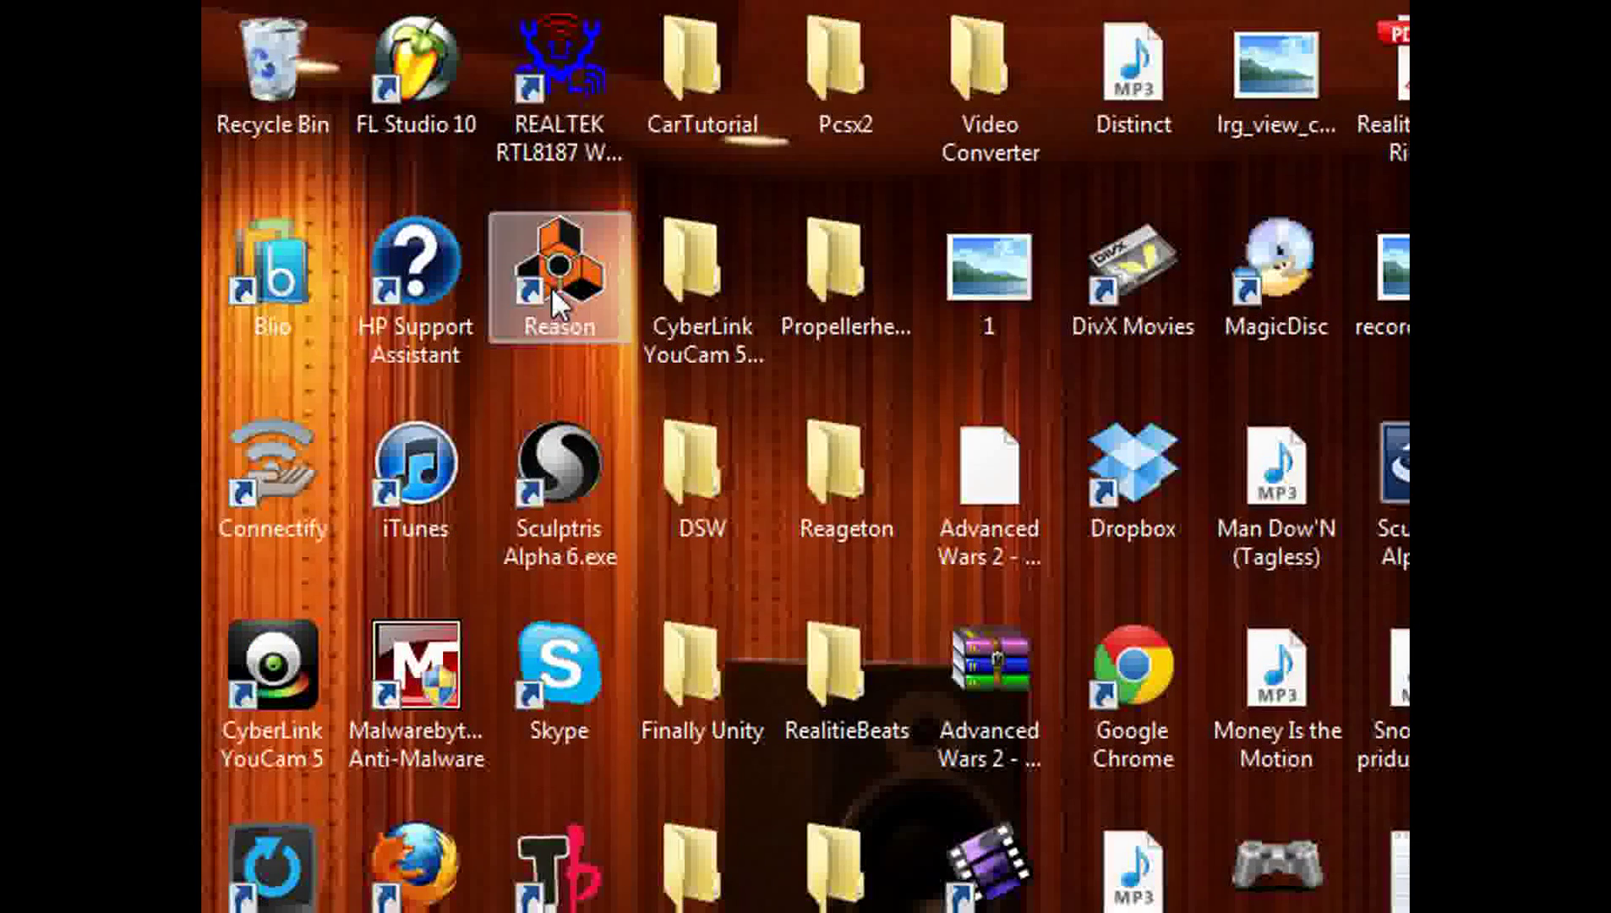
double_click(553, 288)
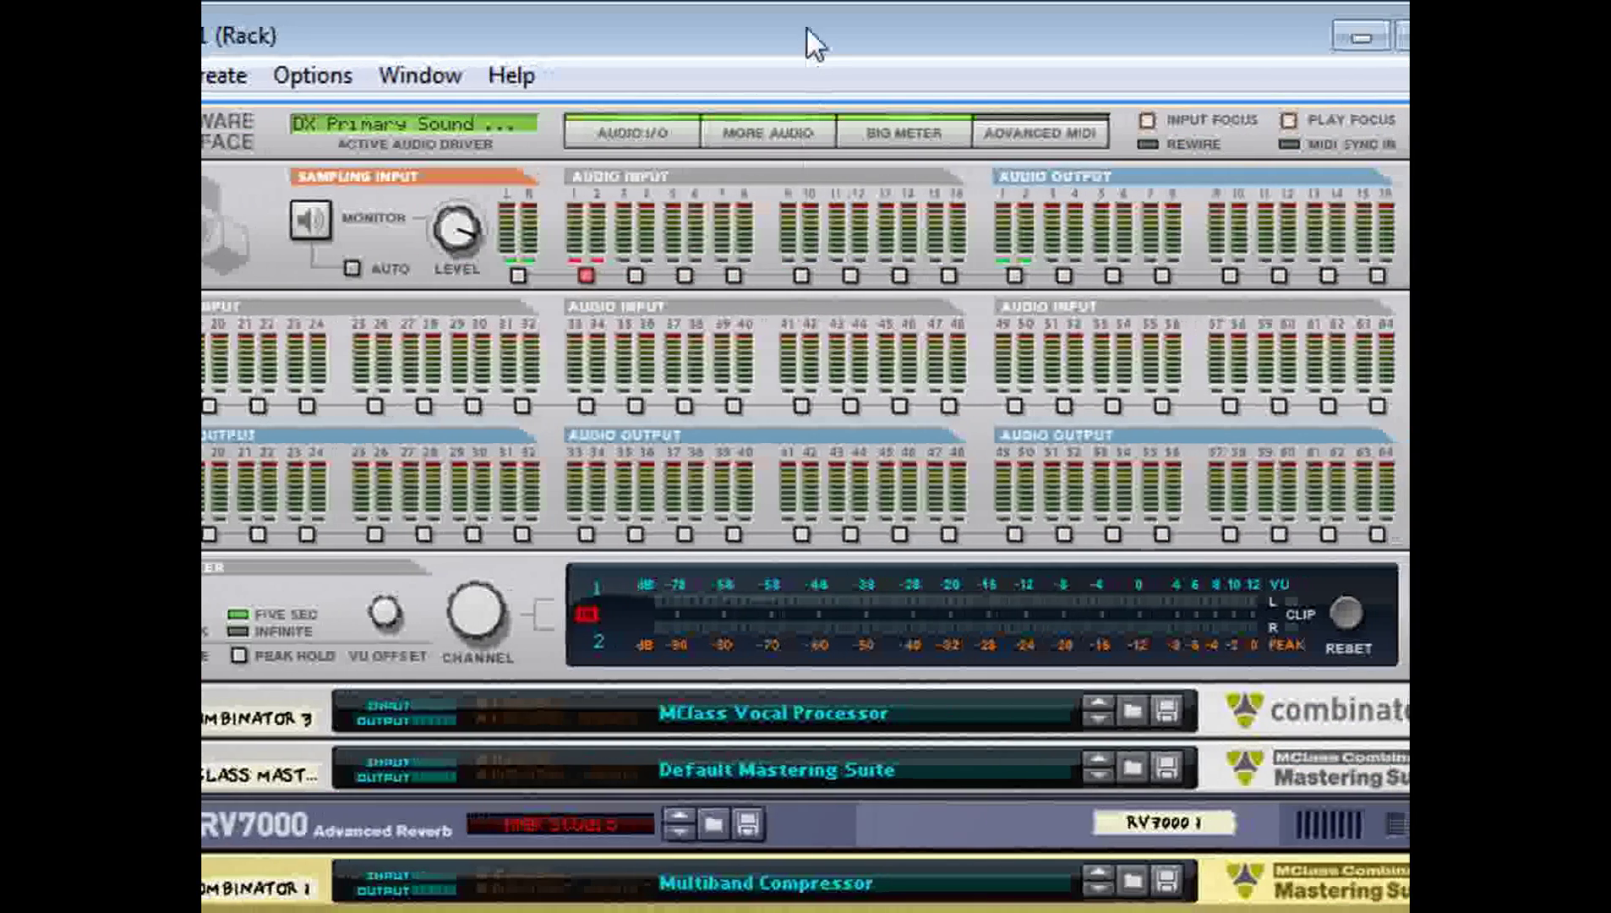
left_click_drag(806, 28, 1401, 382)
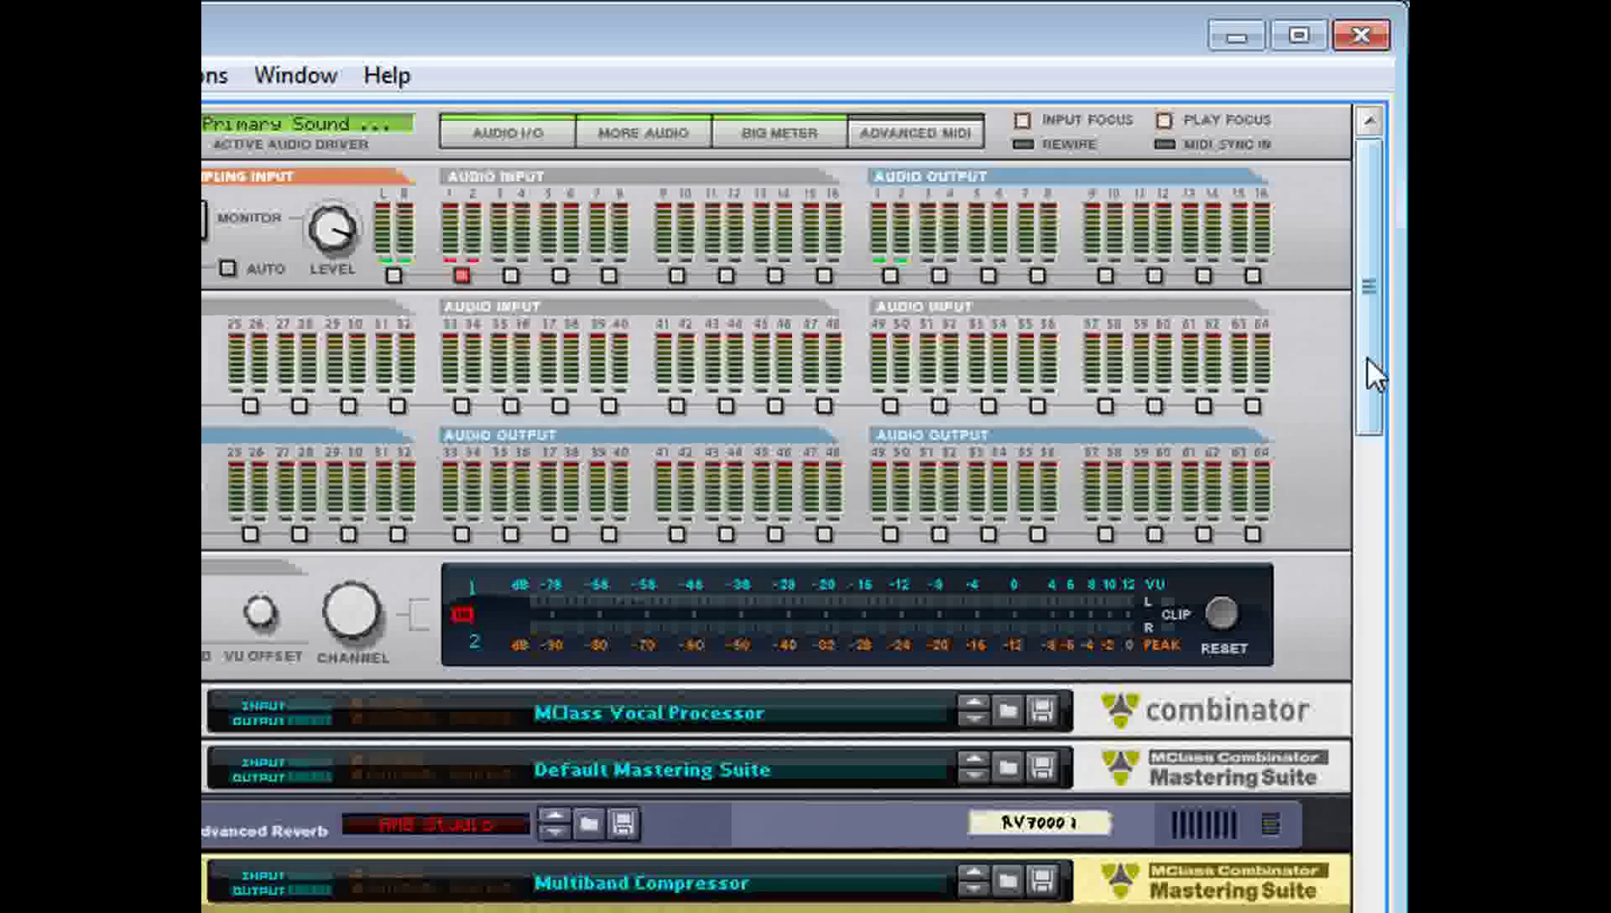
Examine the template's rack, including the mixers, mastering suites, effects, Redrum and Kong drum devices.
left_click_drag(1367, 356, 1319, 469)
scroll(1319, 469, "down", 15)
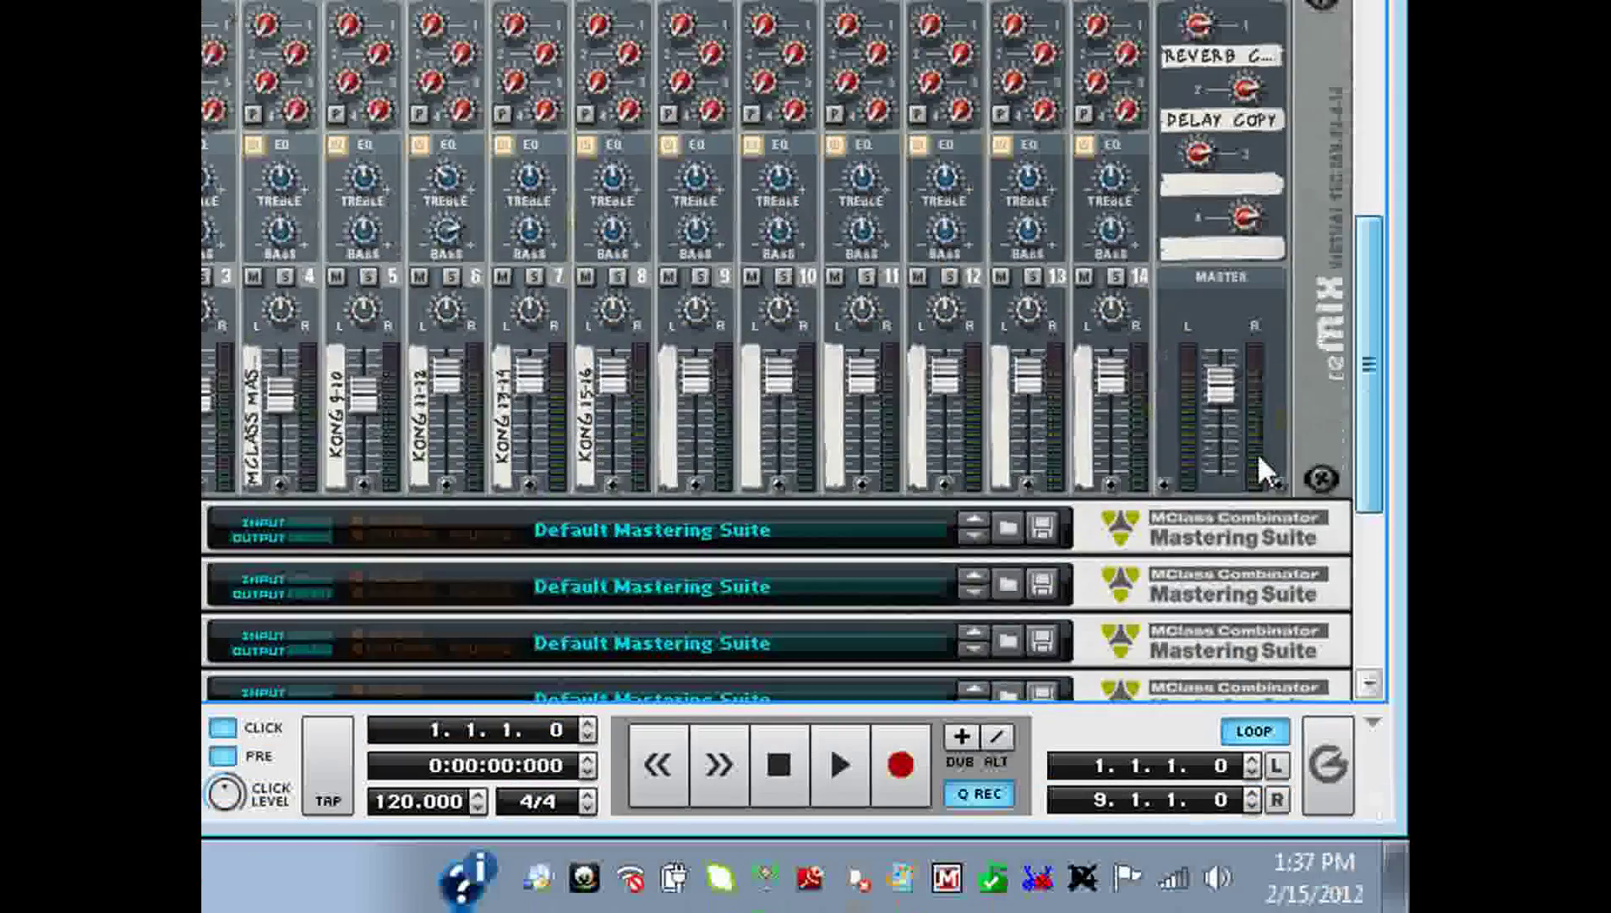
scroll(1257, 454, "down", 10)
scroll(1297, 459, "down", 2)
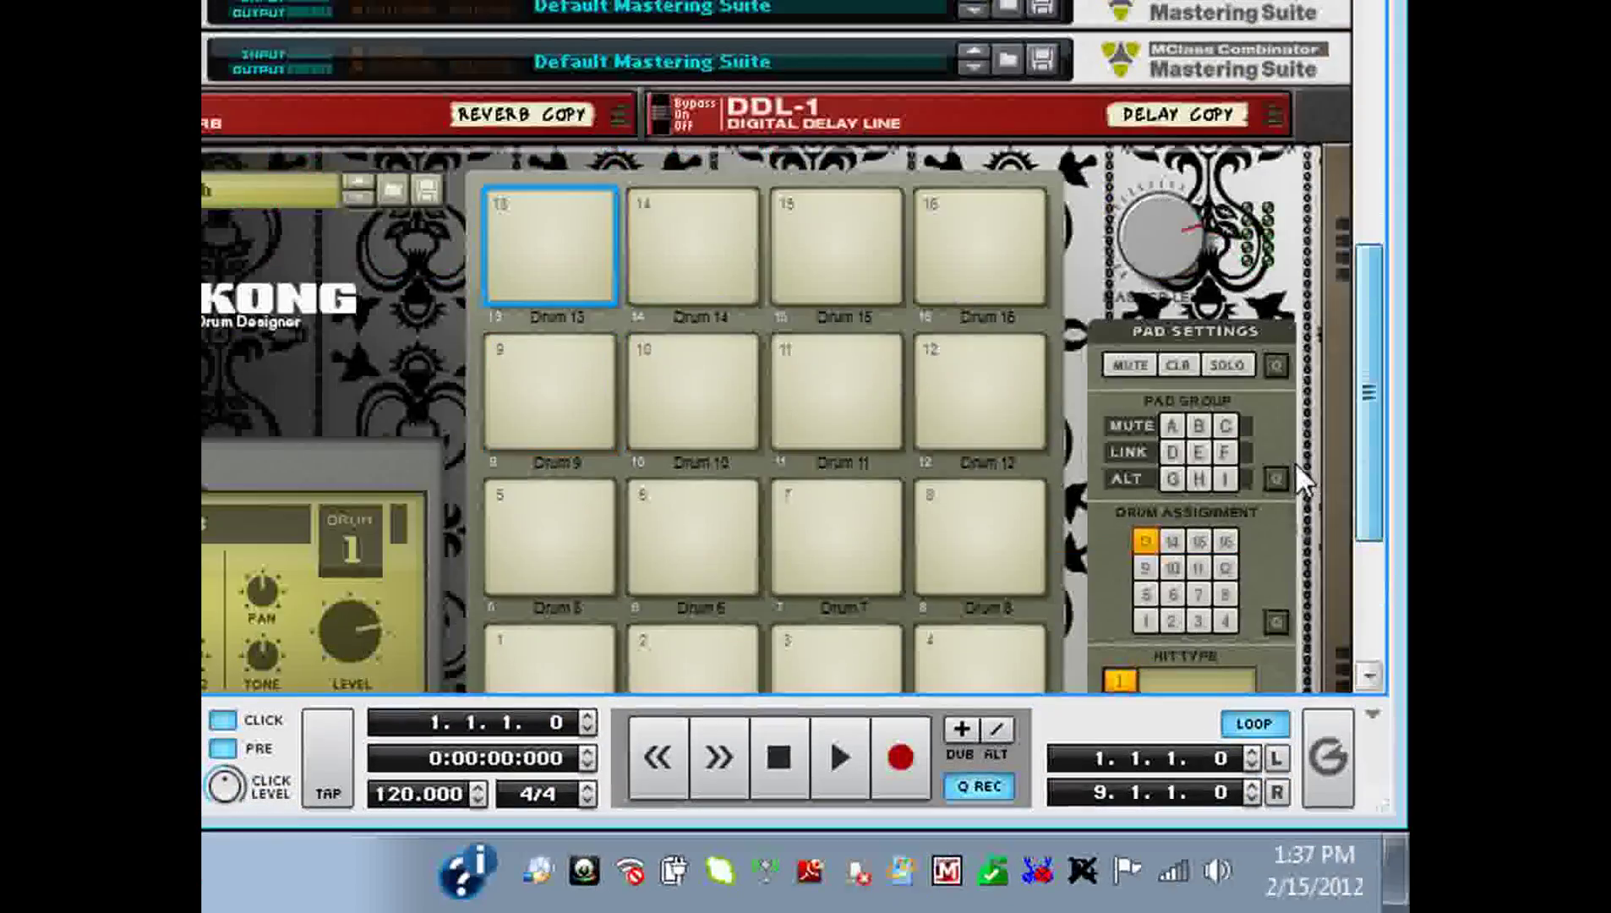
scroll(1369, 454, "up", 8)
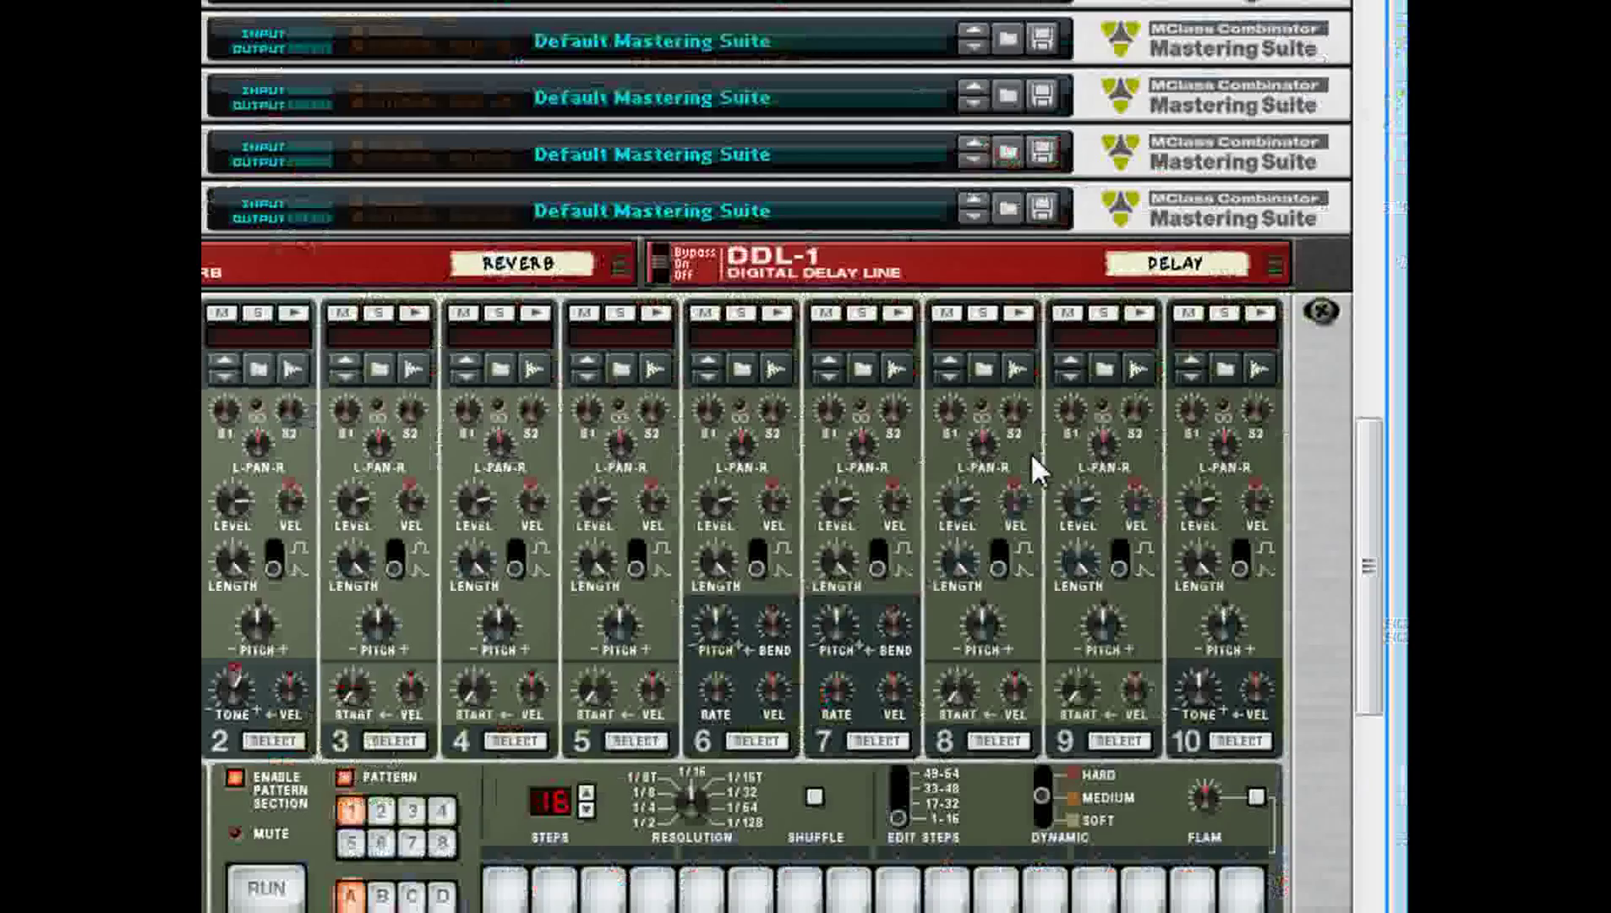
scroll(1365, 452, "up", 10)
scroll(1386, 454, "down", 8)
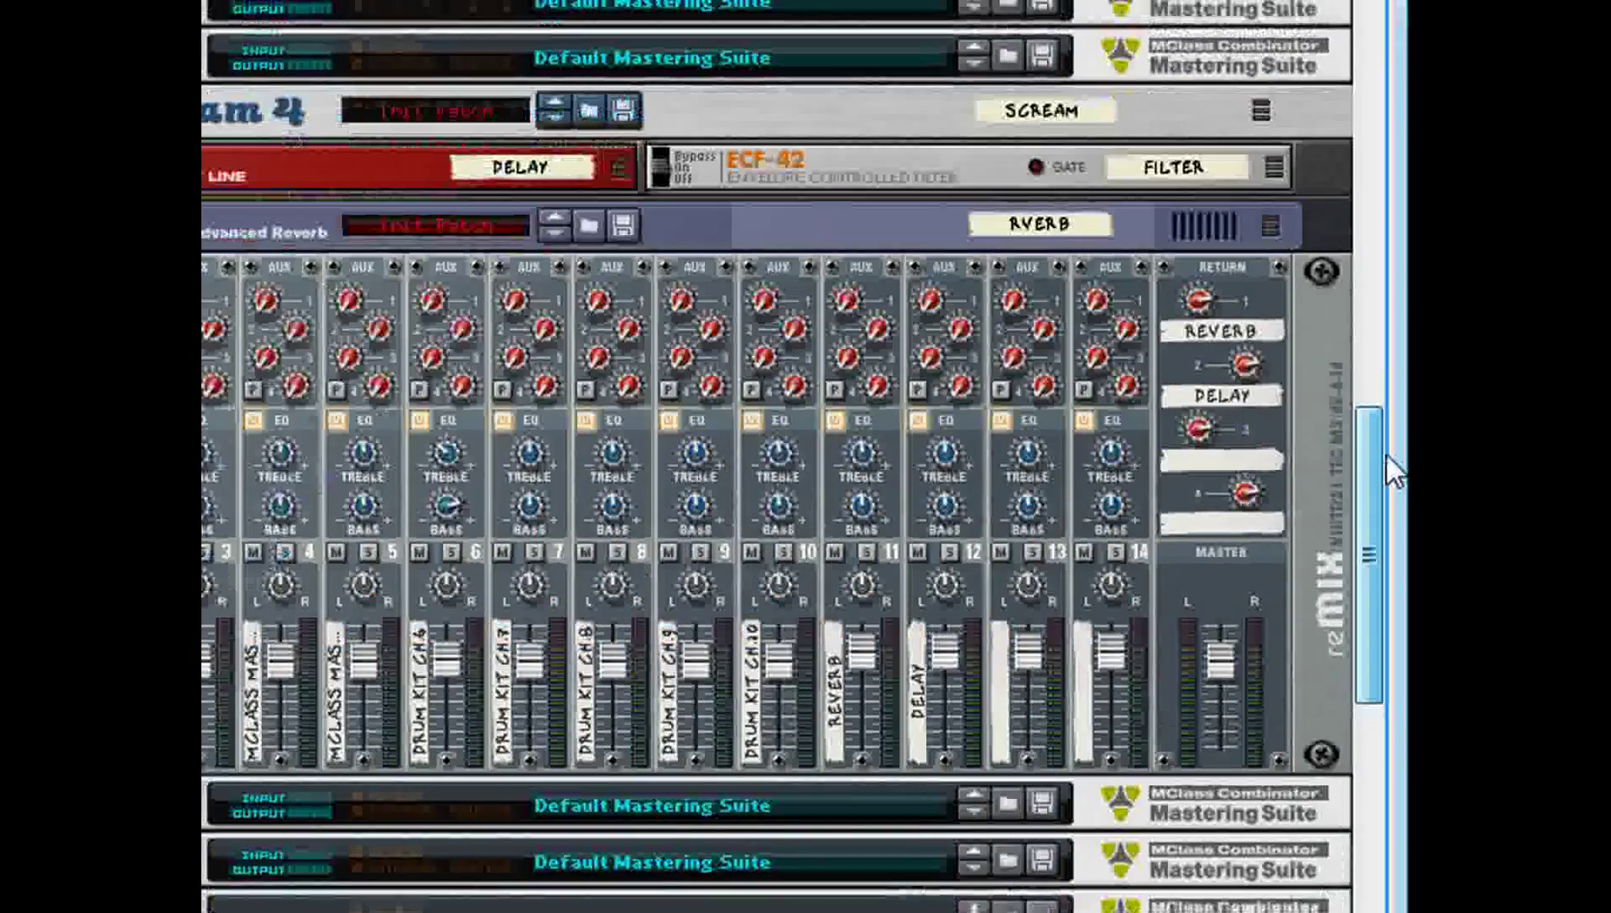
scroll(1378, 452, "down", 10)
scroll(1367, 444, "up", 2)
scroll(1367, 444, "down", 5)
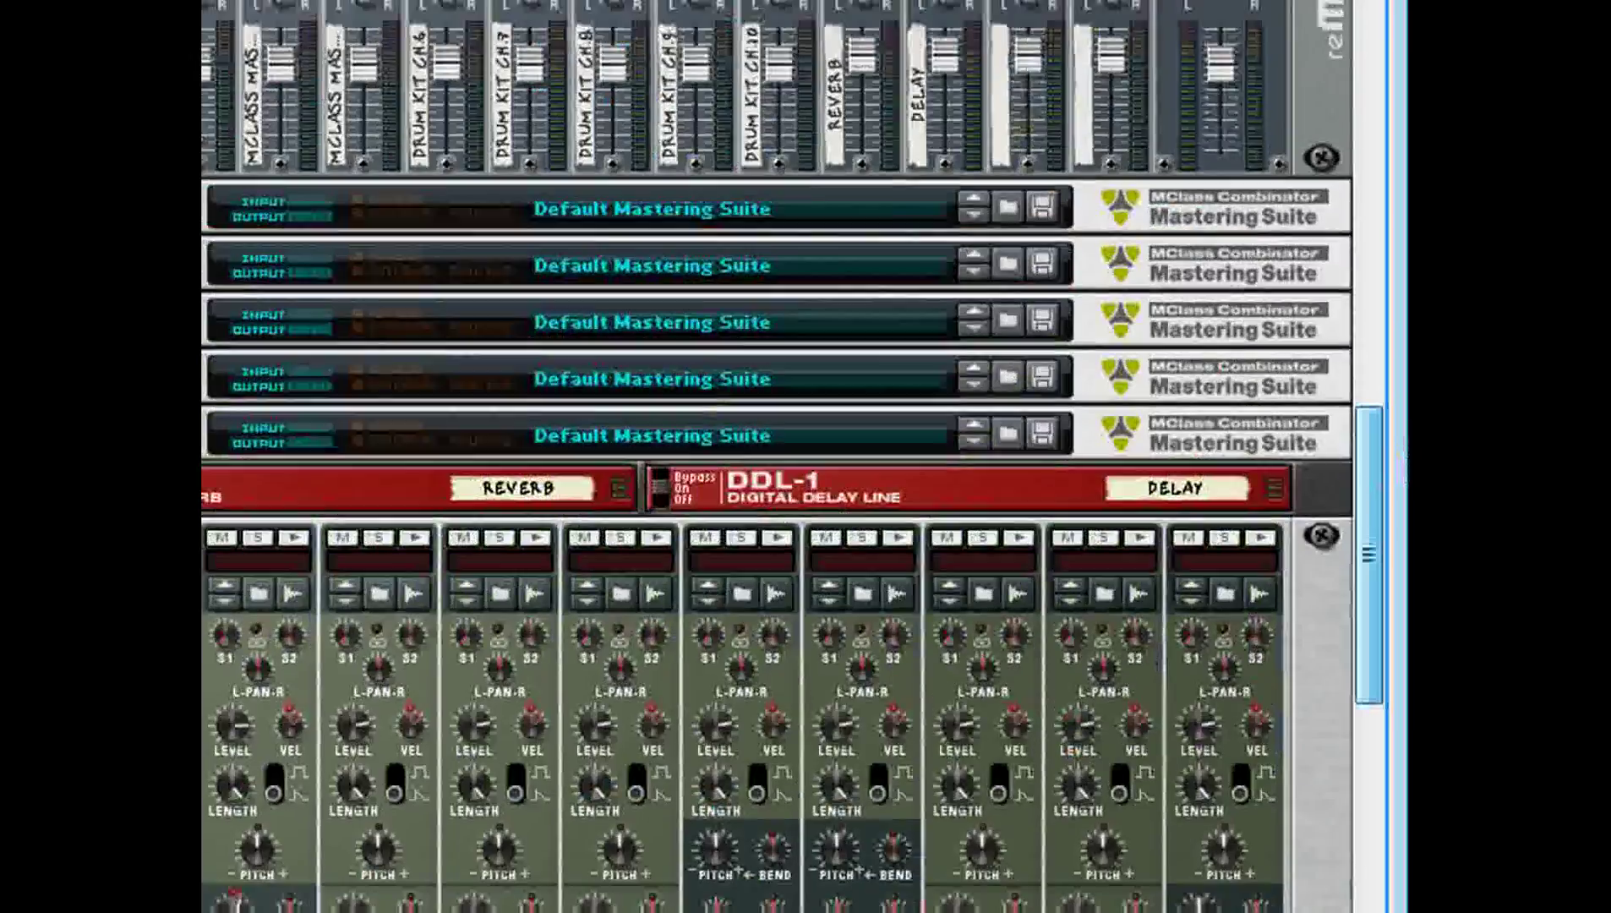
scroll(1378, 448, "up", 10)
scroll(1387, 465, "up", 10)
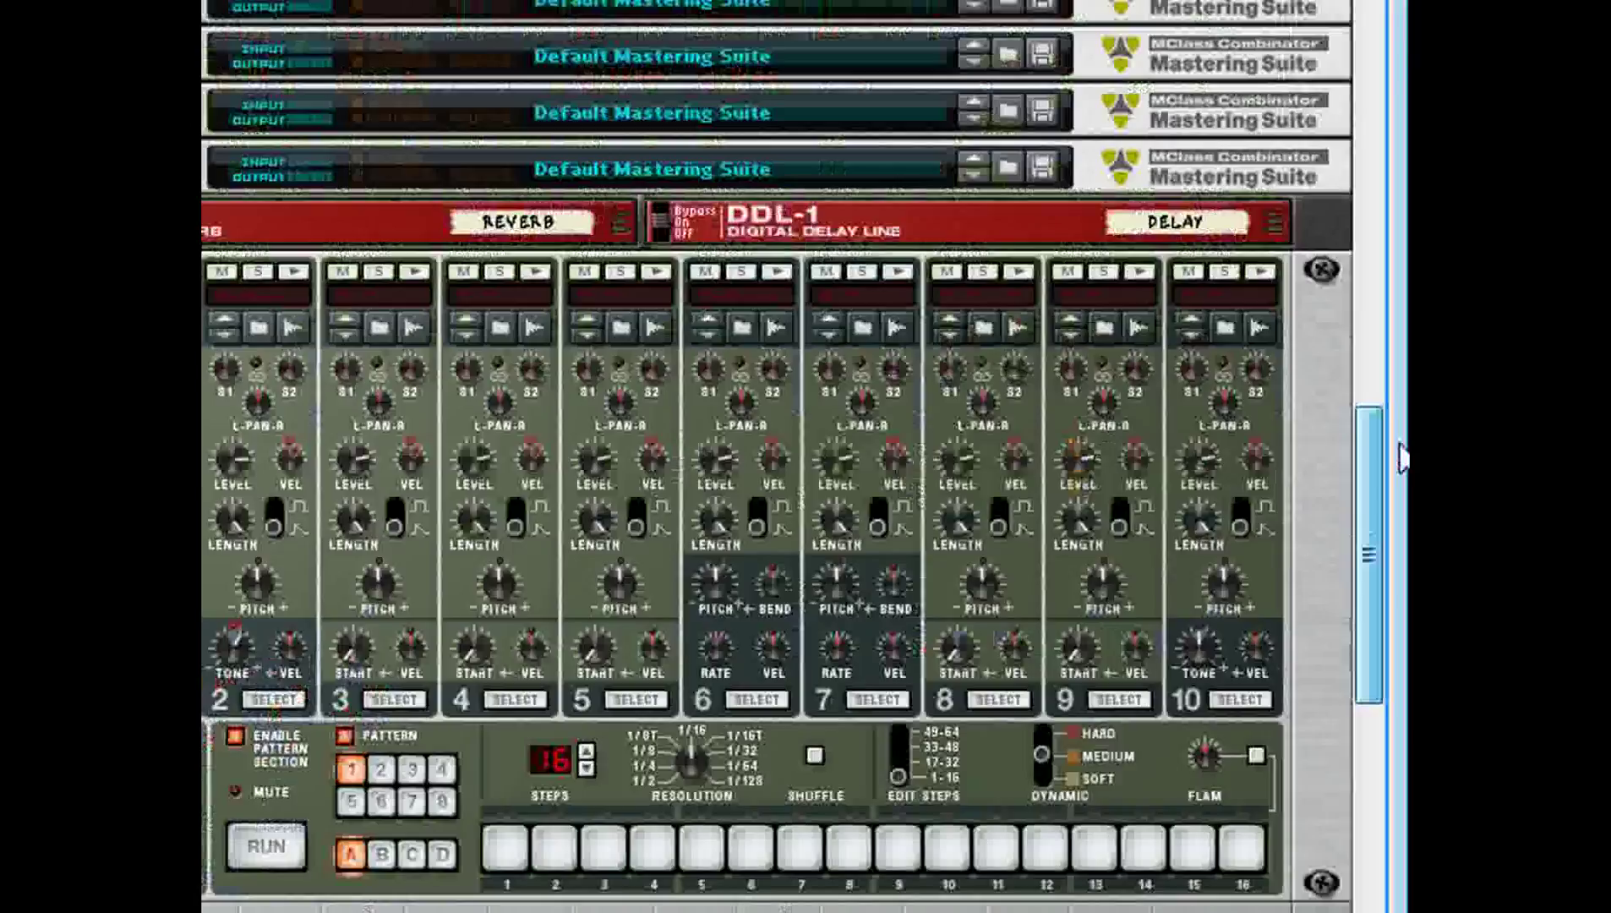
scroll(1352, 461, "down", 4)
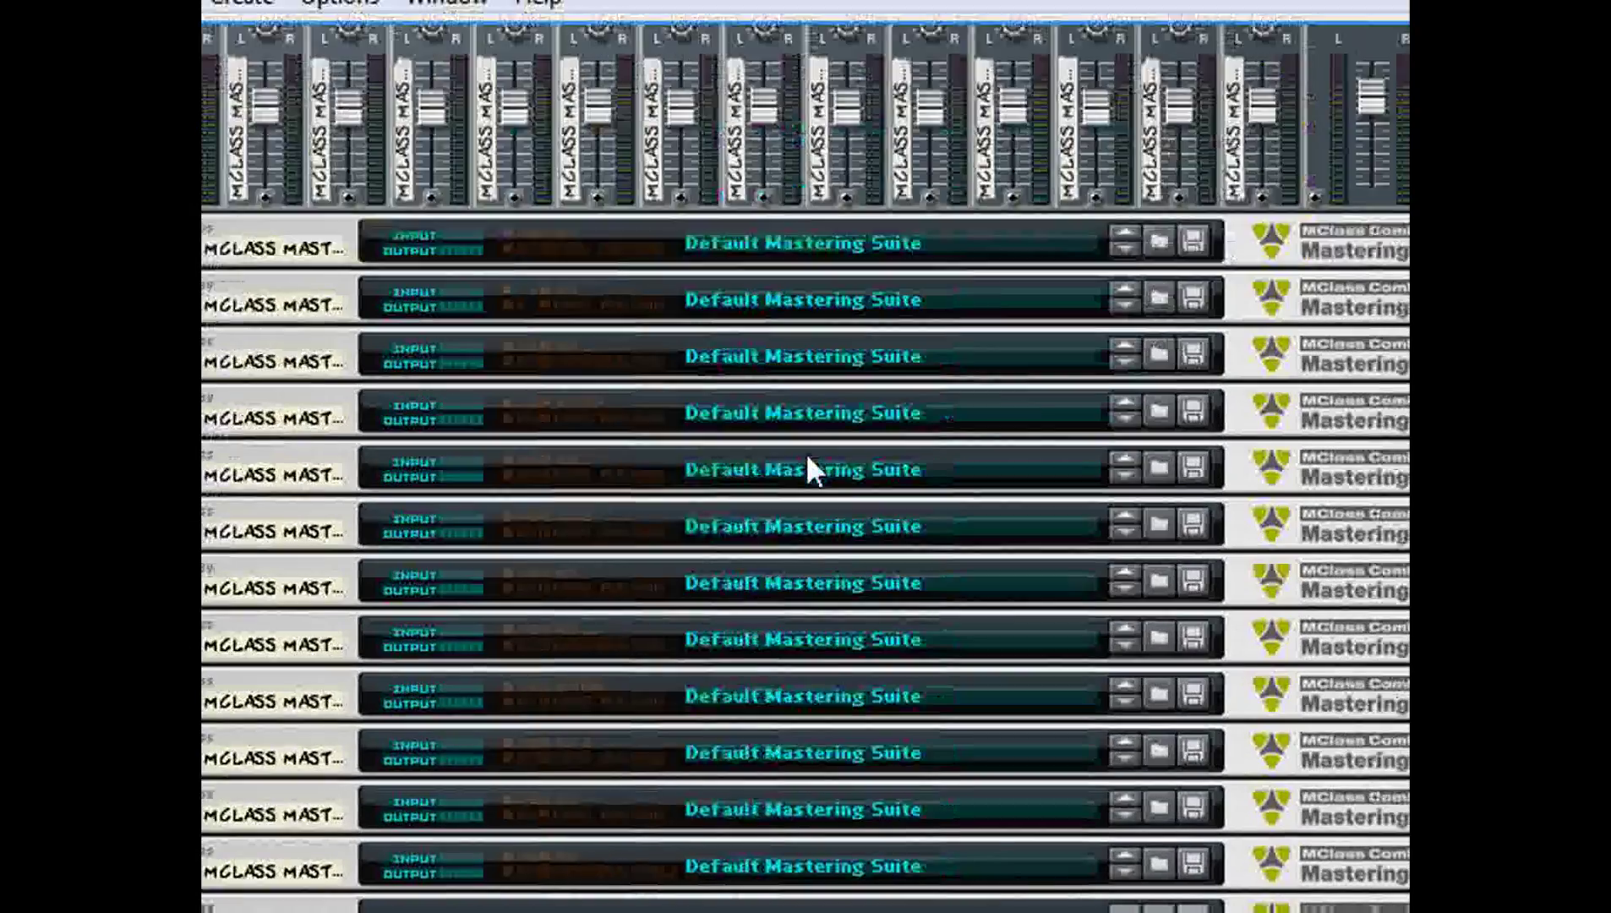
scroll(1376, 452, "up", 5)
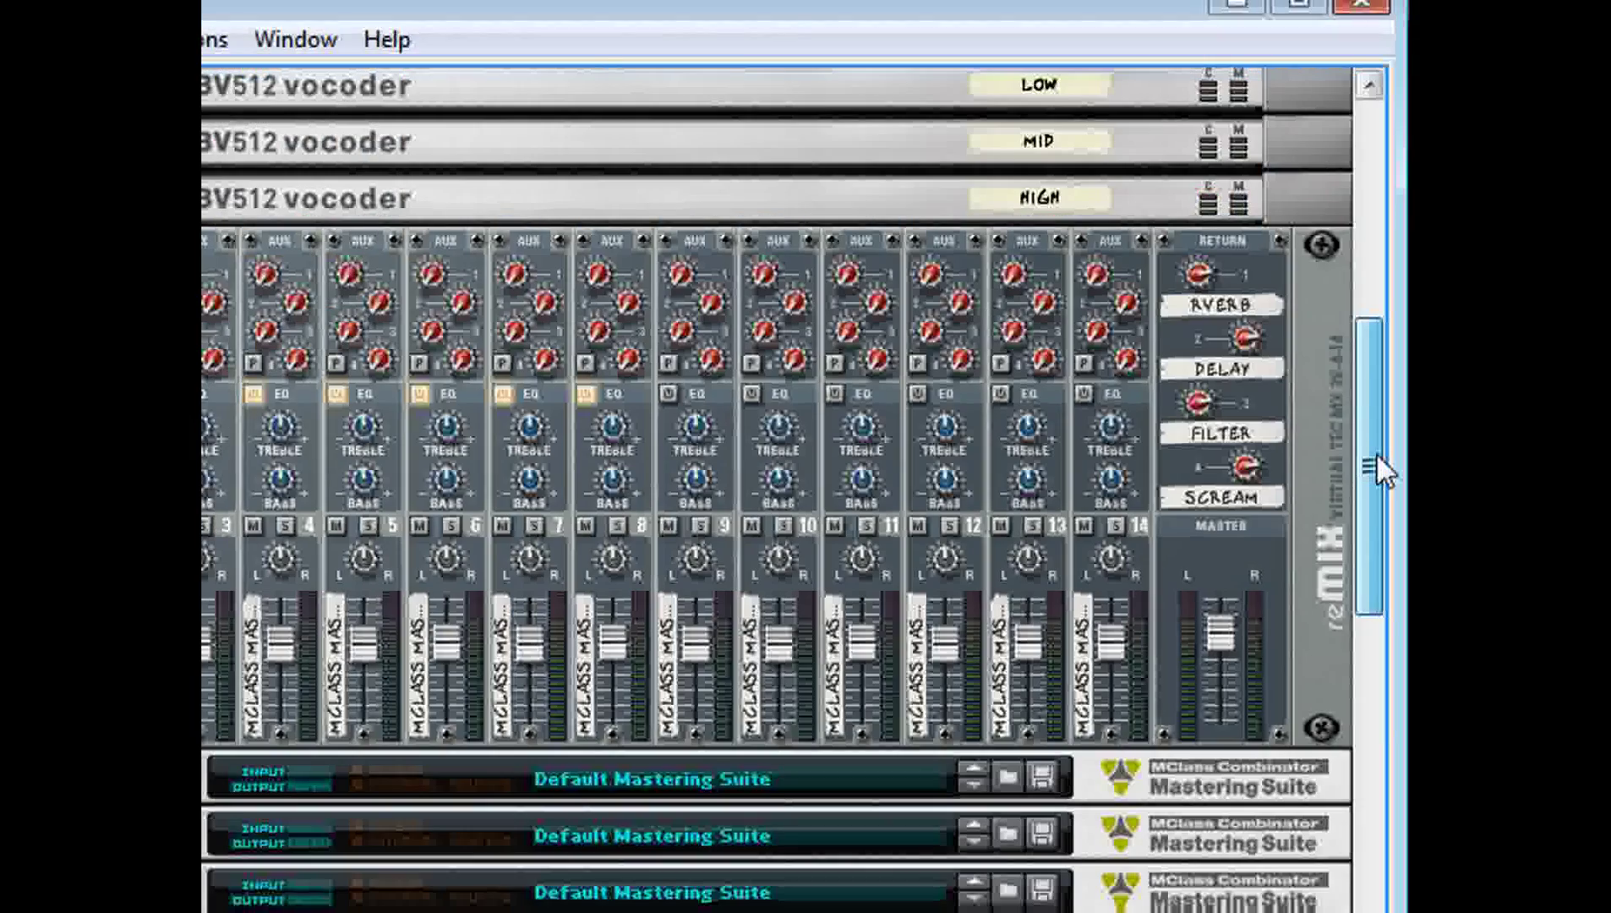
left_click_drag(1377, 458, 1399, 376)
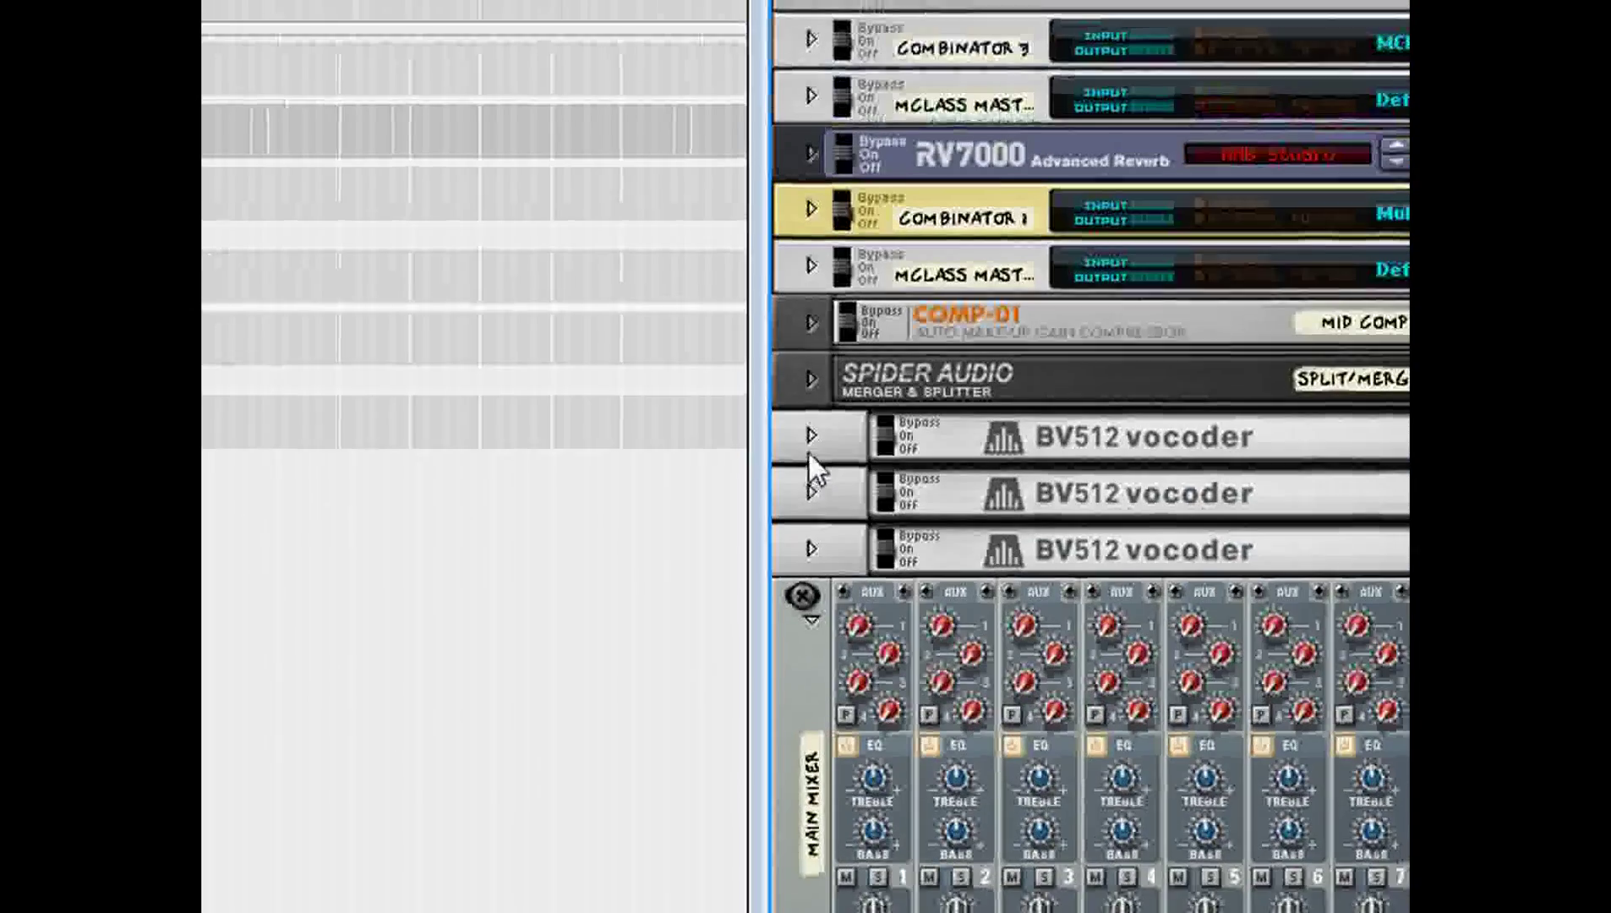
Expand the Low, Mid and High BV512 vocoders above the main mixer.
left_click(810, 457)
left_click(811, 492)
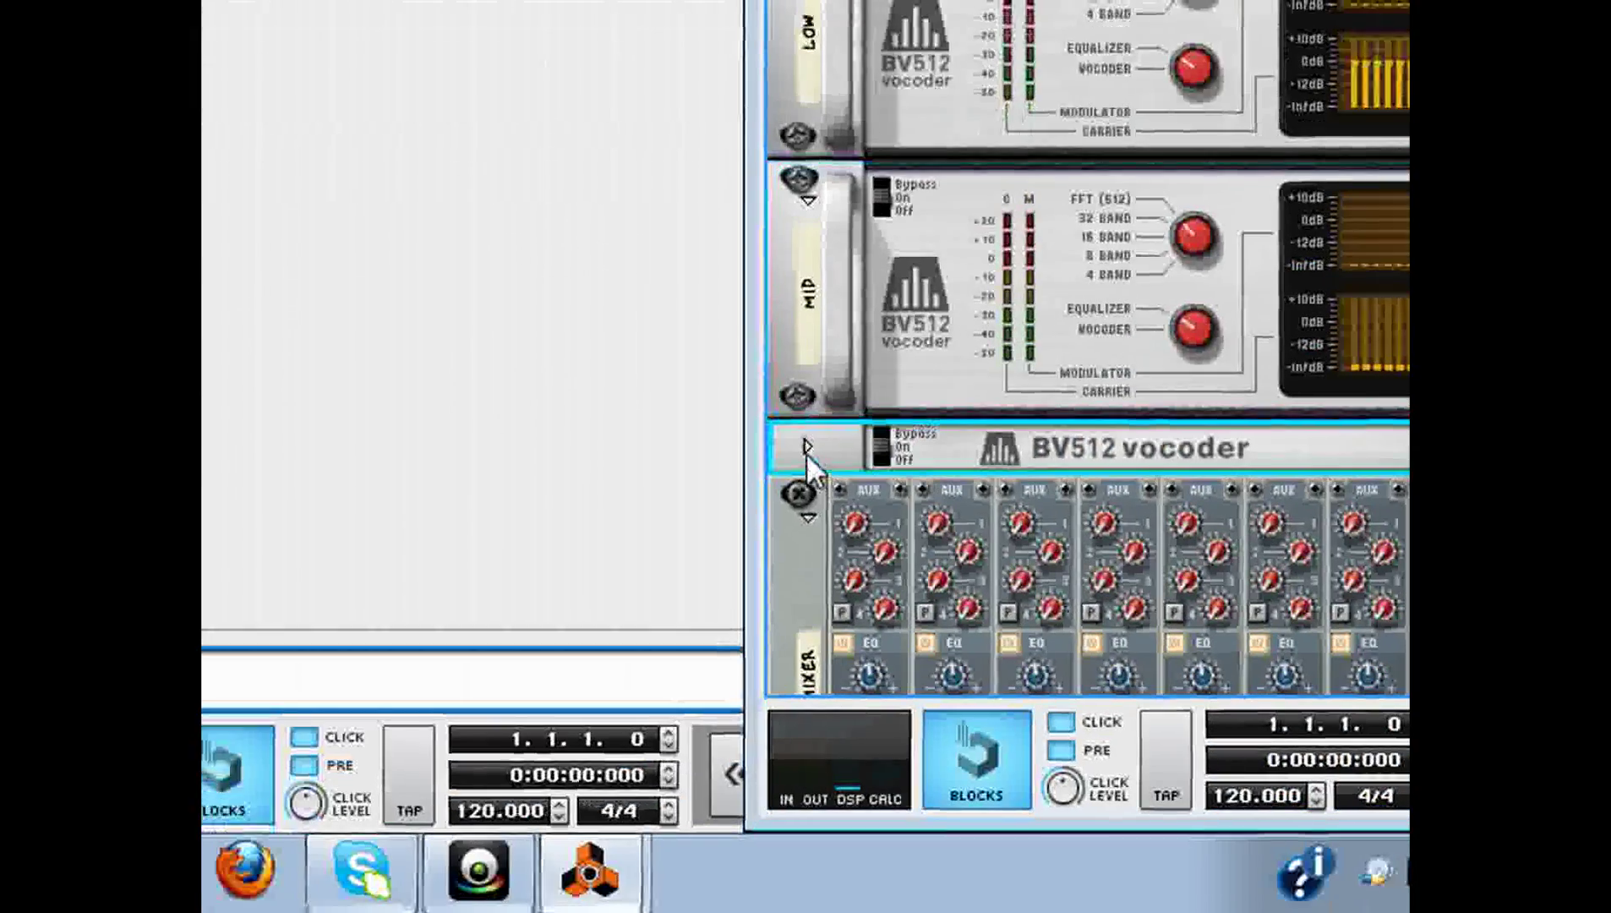
left_click(808, 492)
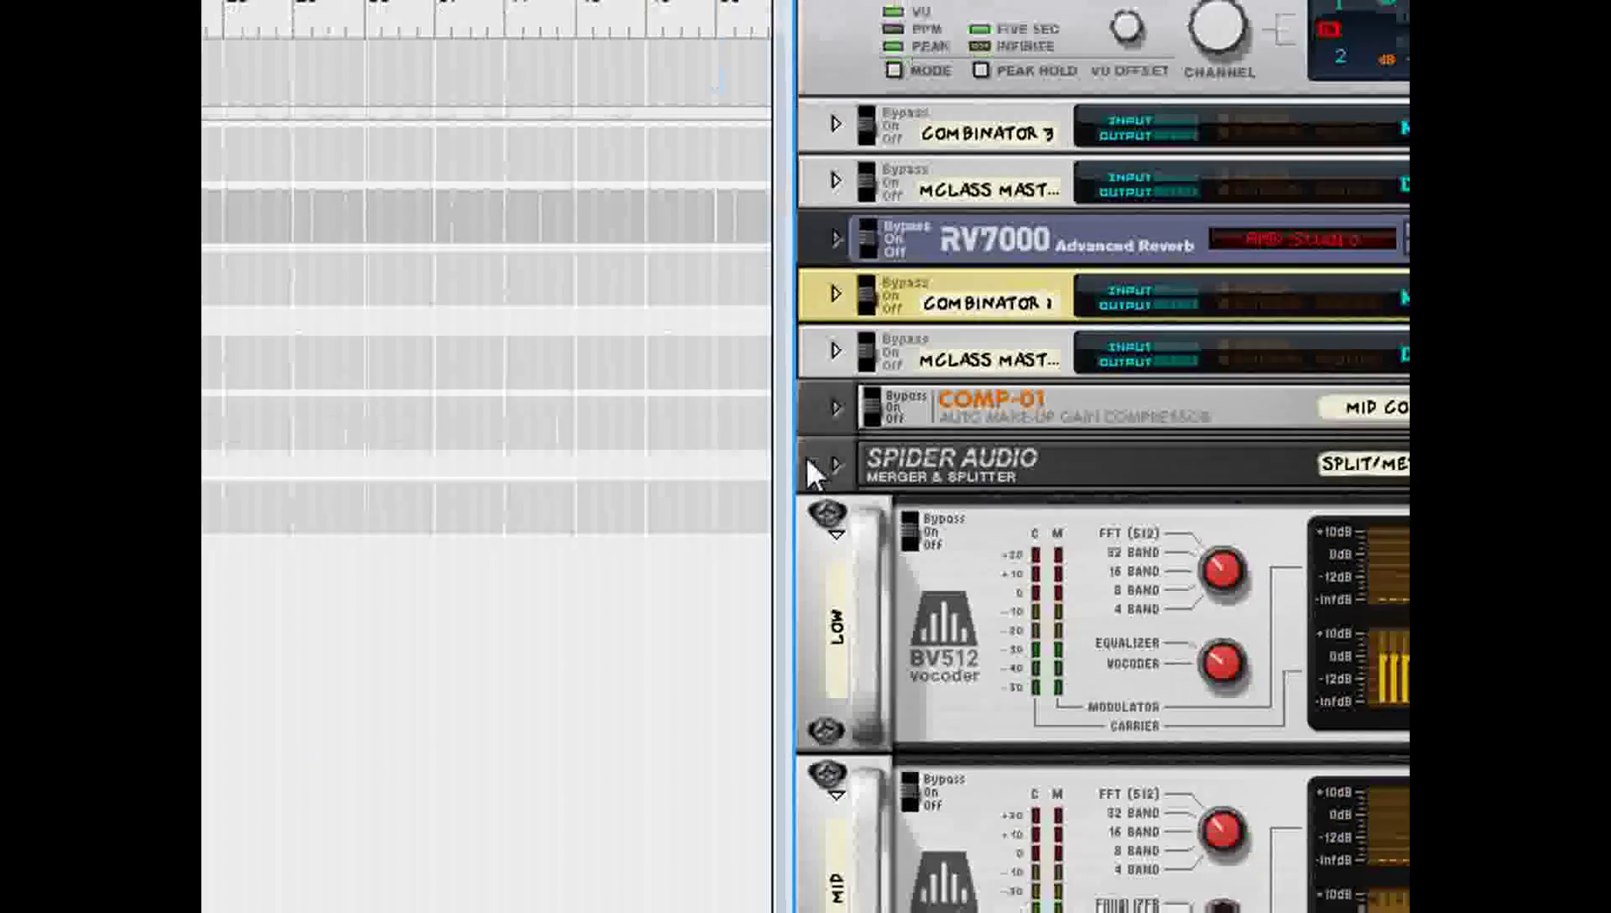
Fold the Spider Audio merger and the Low, Mid and High BV512 vocoders above the main mixer.
left_click(689, 456)
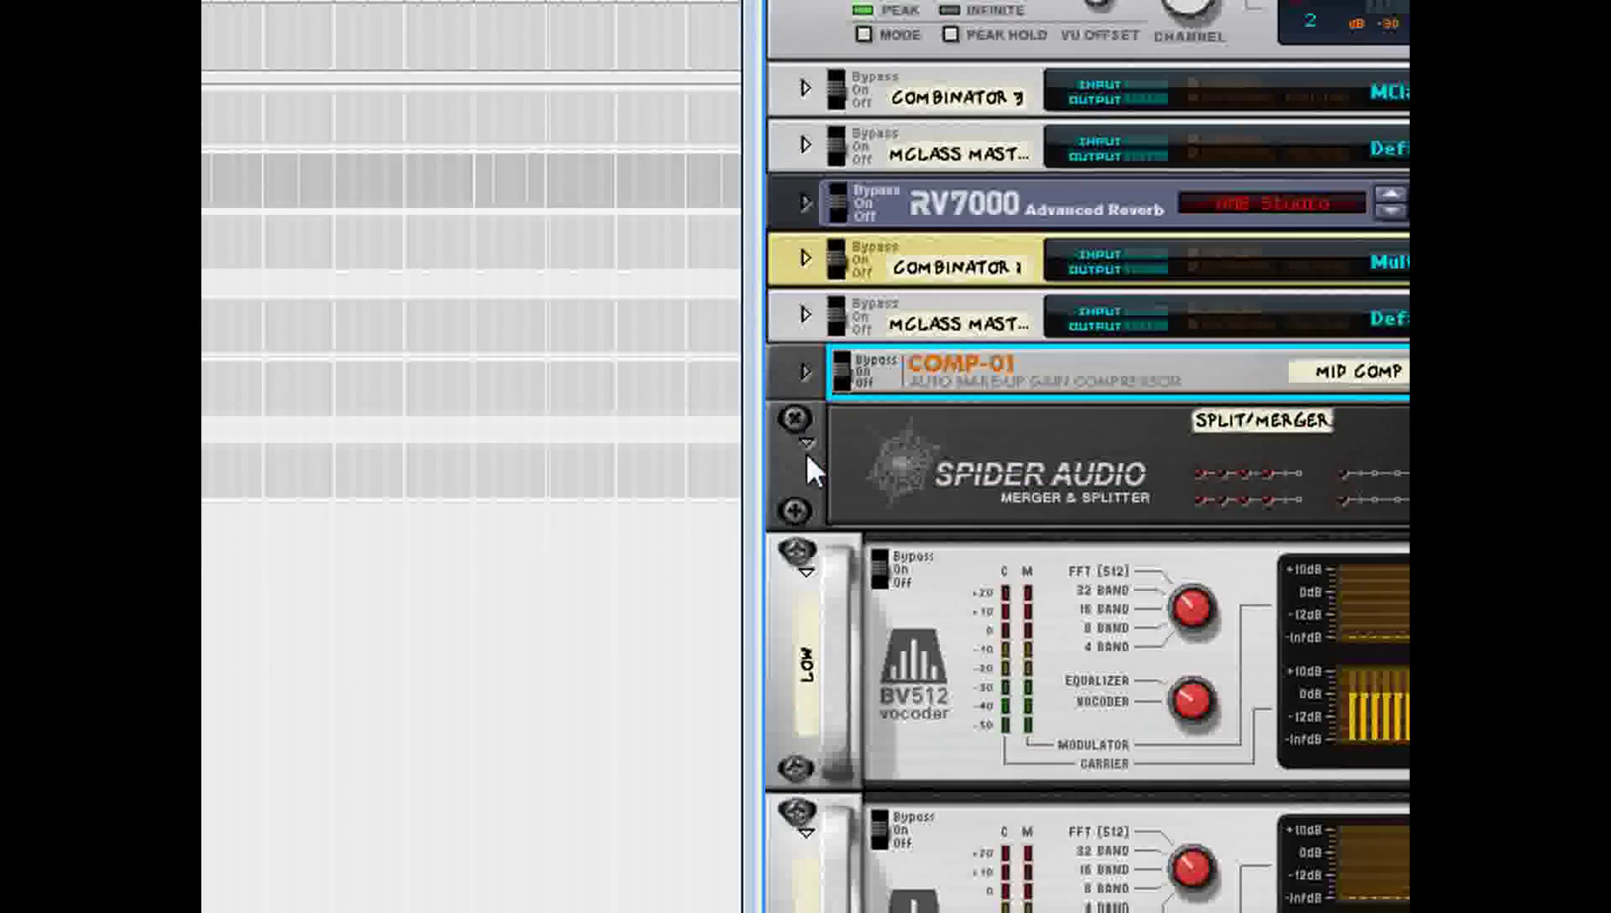
left_click(807, 513)
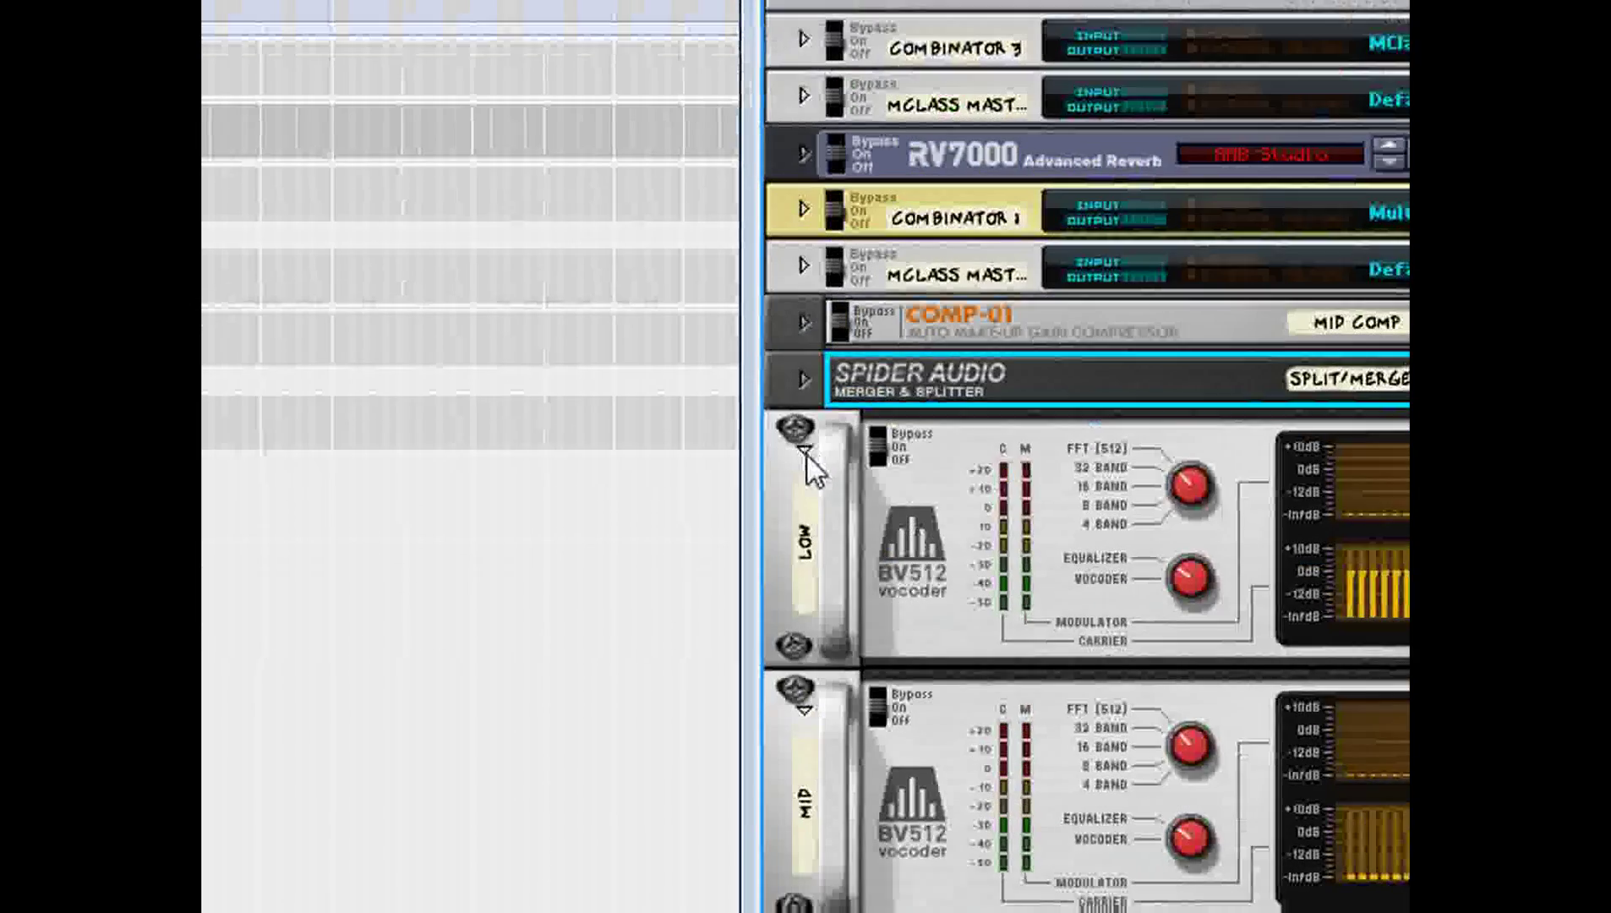
left_click(808, 562)
left_click(808, 620)
left_click(804, 455)
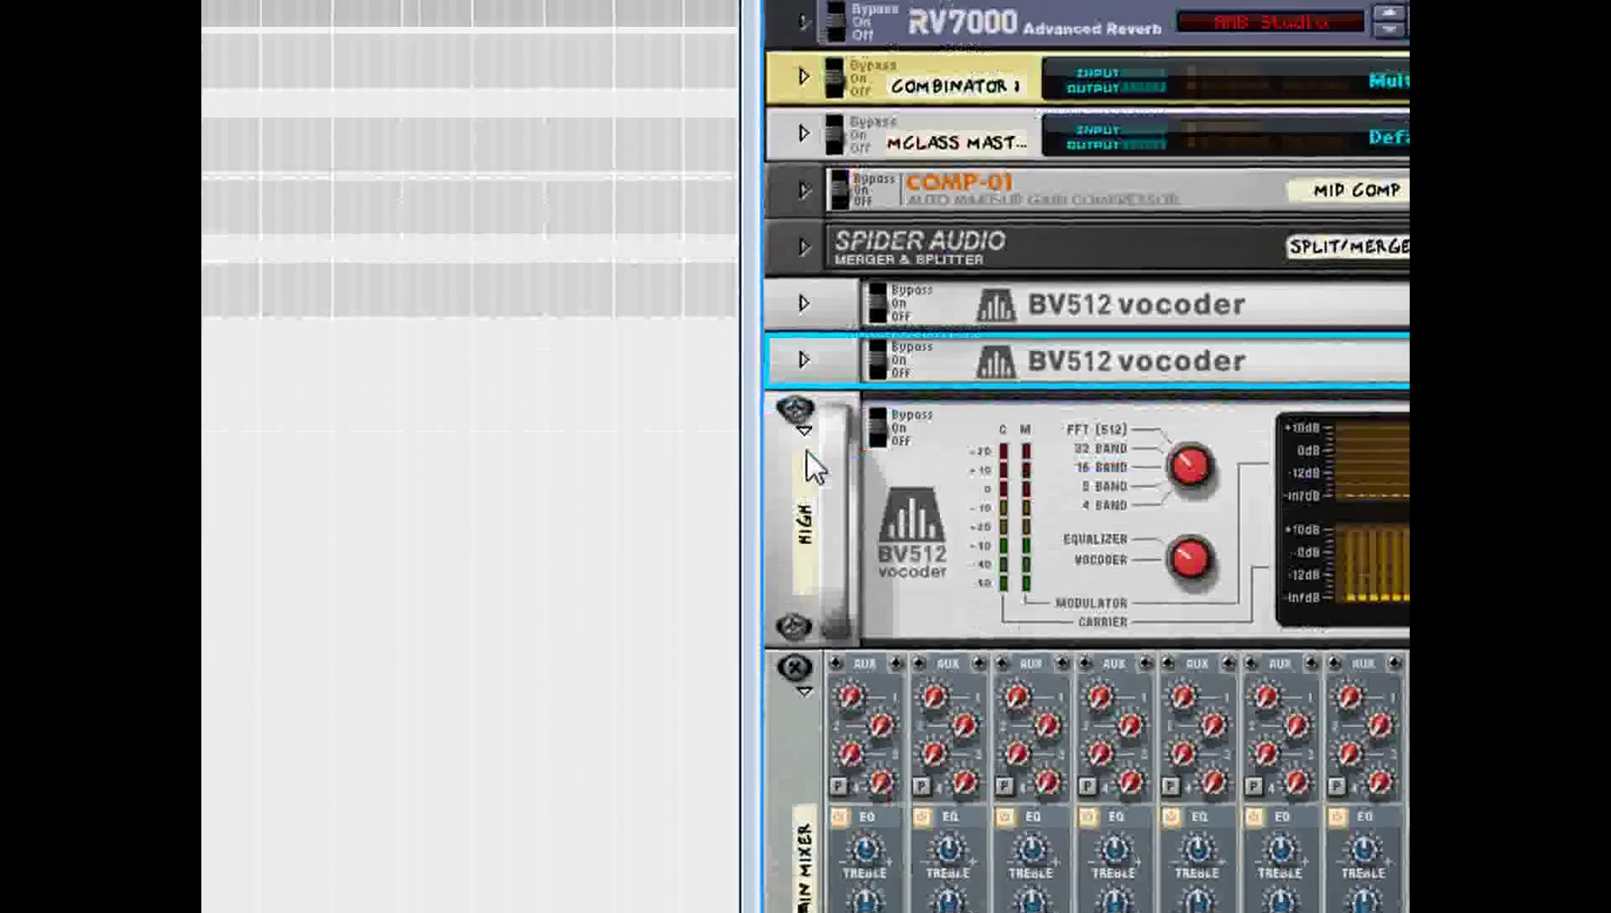
left_click(804, 496)
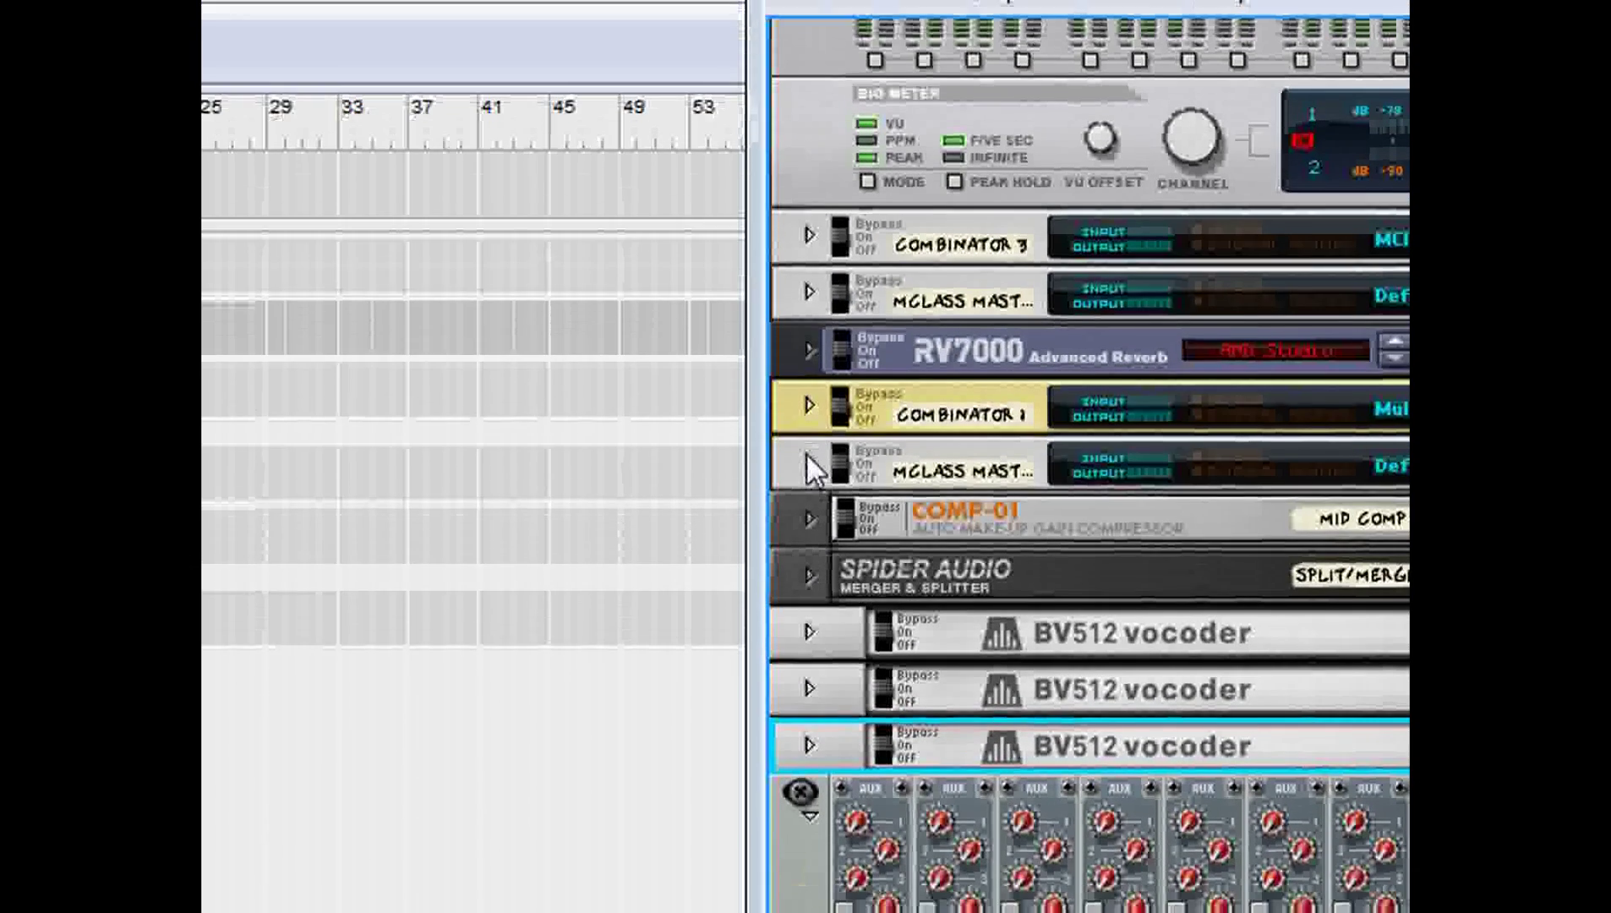
Examine the internal devices of the MClass mastering suite below Combinator 1, then hide them and fold the suite.
left_click(808, 463)
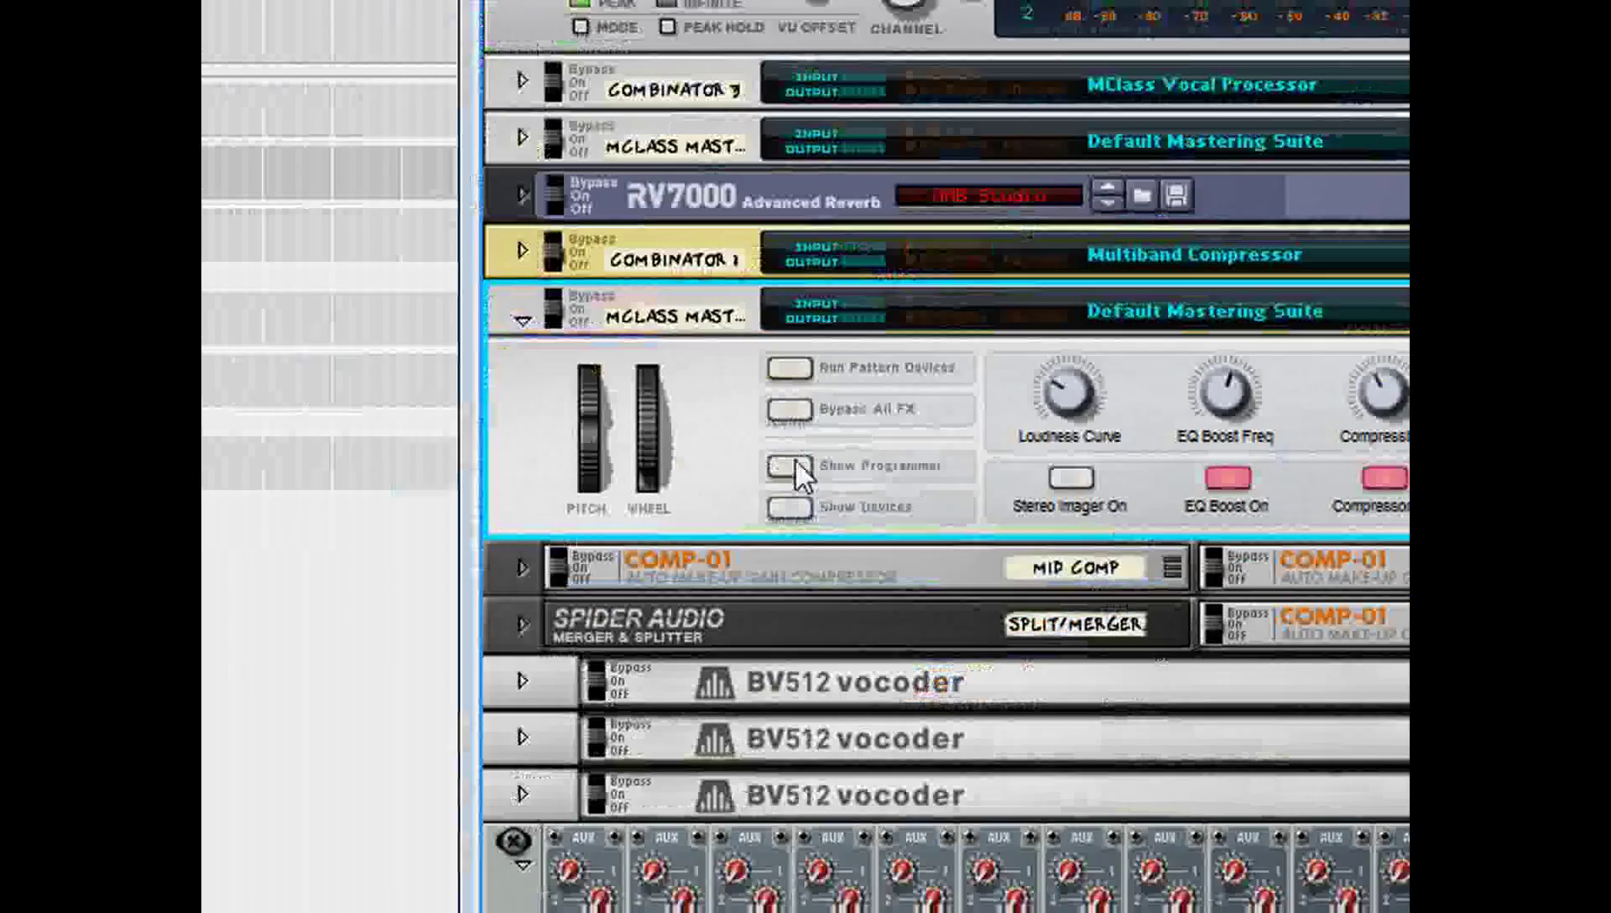
left_click(1074, 654)
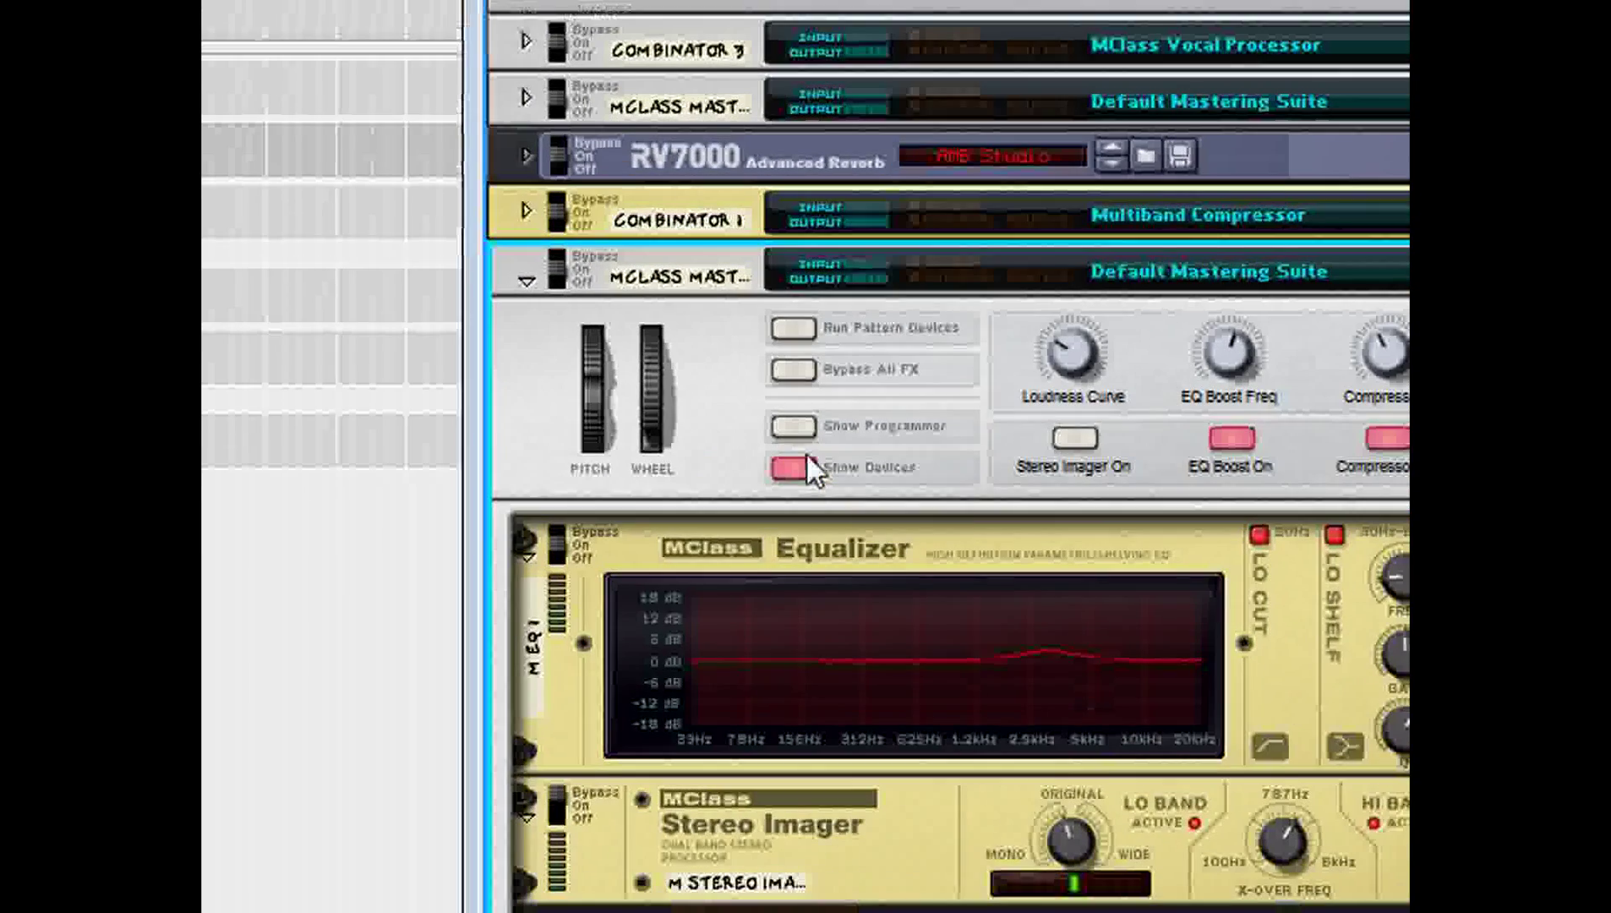
left_click(801, 436)
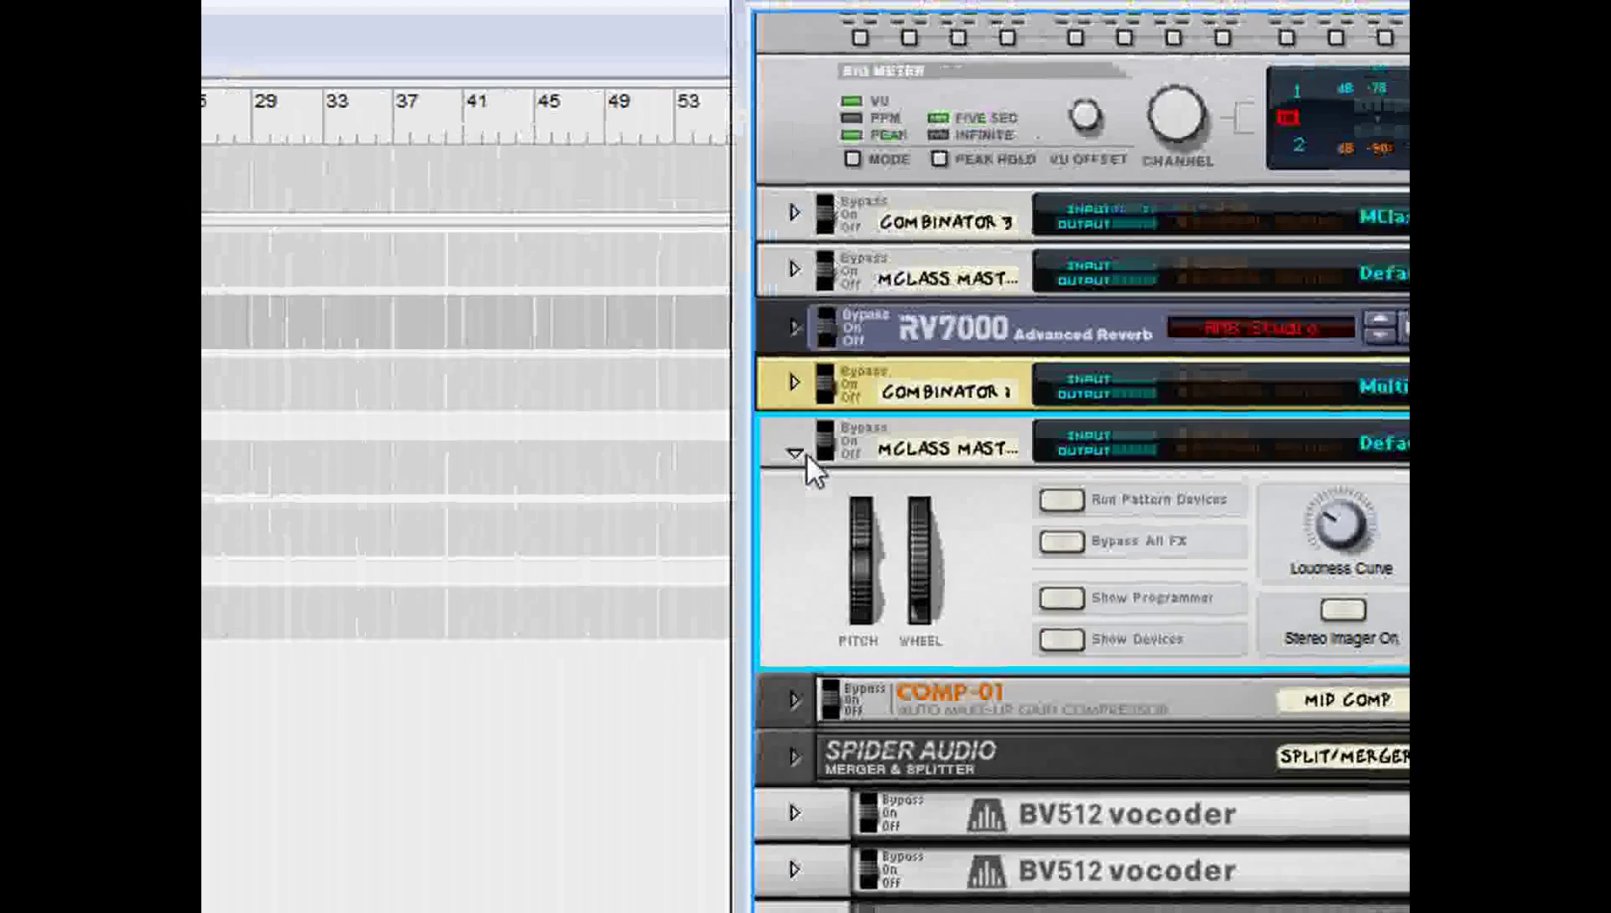
left_click(805, 456)
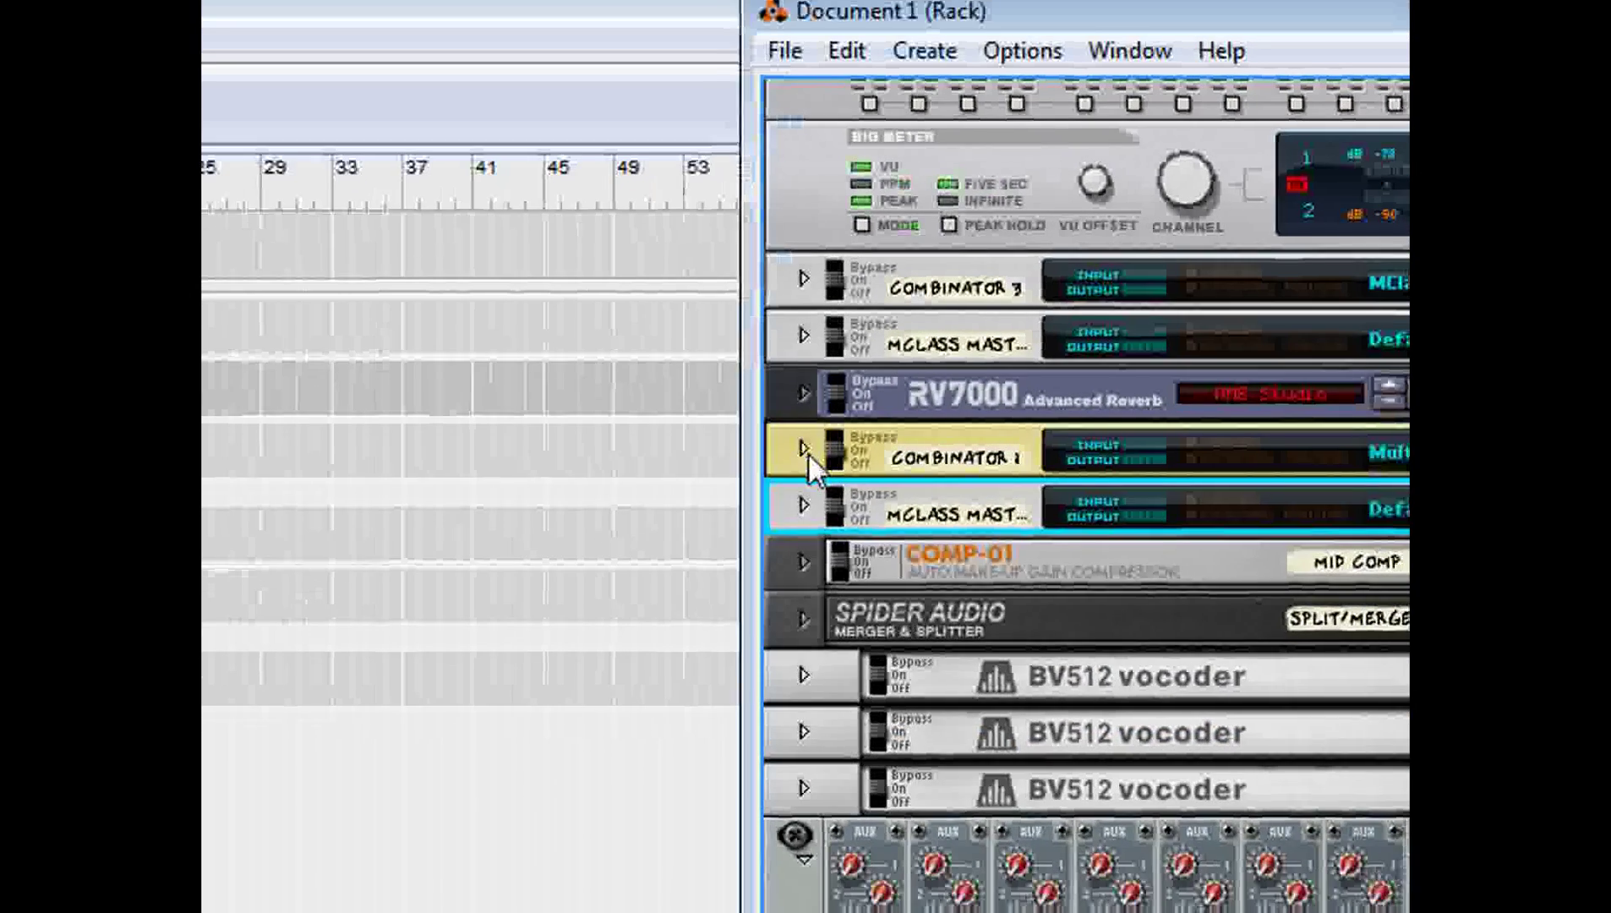
Unfold Combinator 1, the upper MClass mastering suite and Combinator 3 for a look, folding each one again.
left_click(796, 385)
left_click(802, 460)
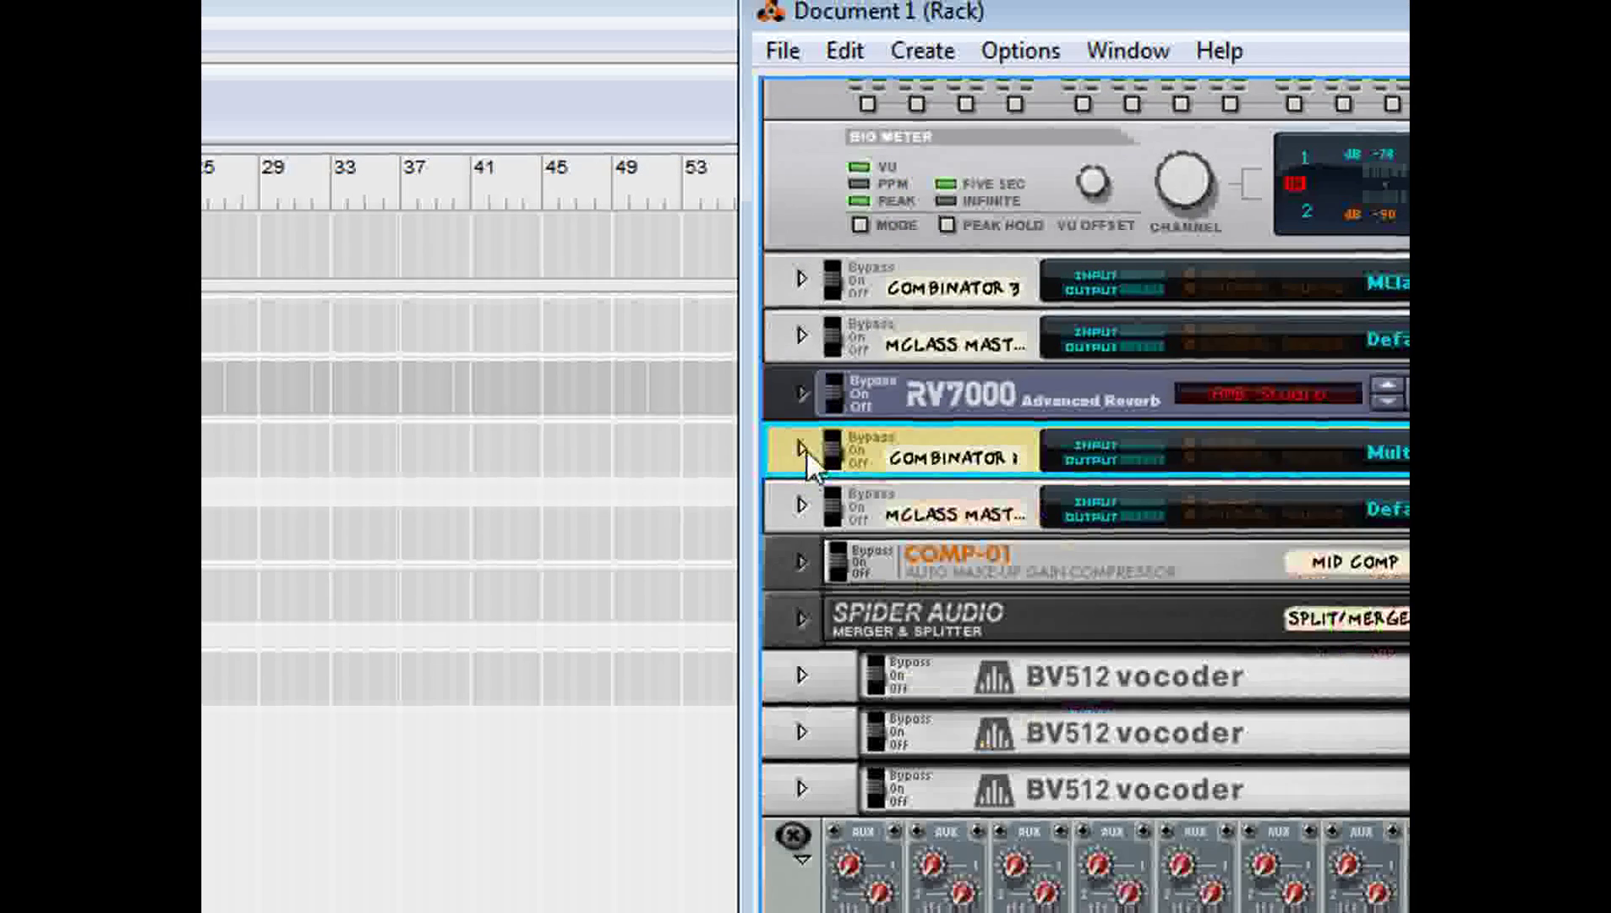
left_click(806, 352)
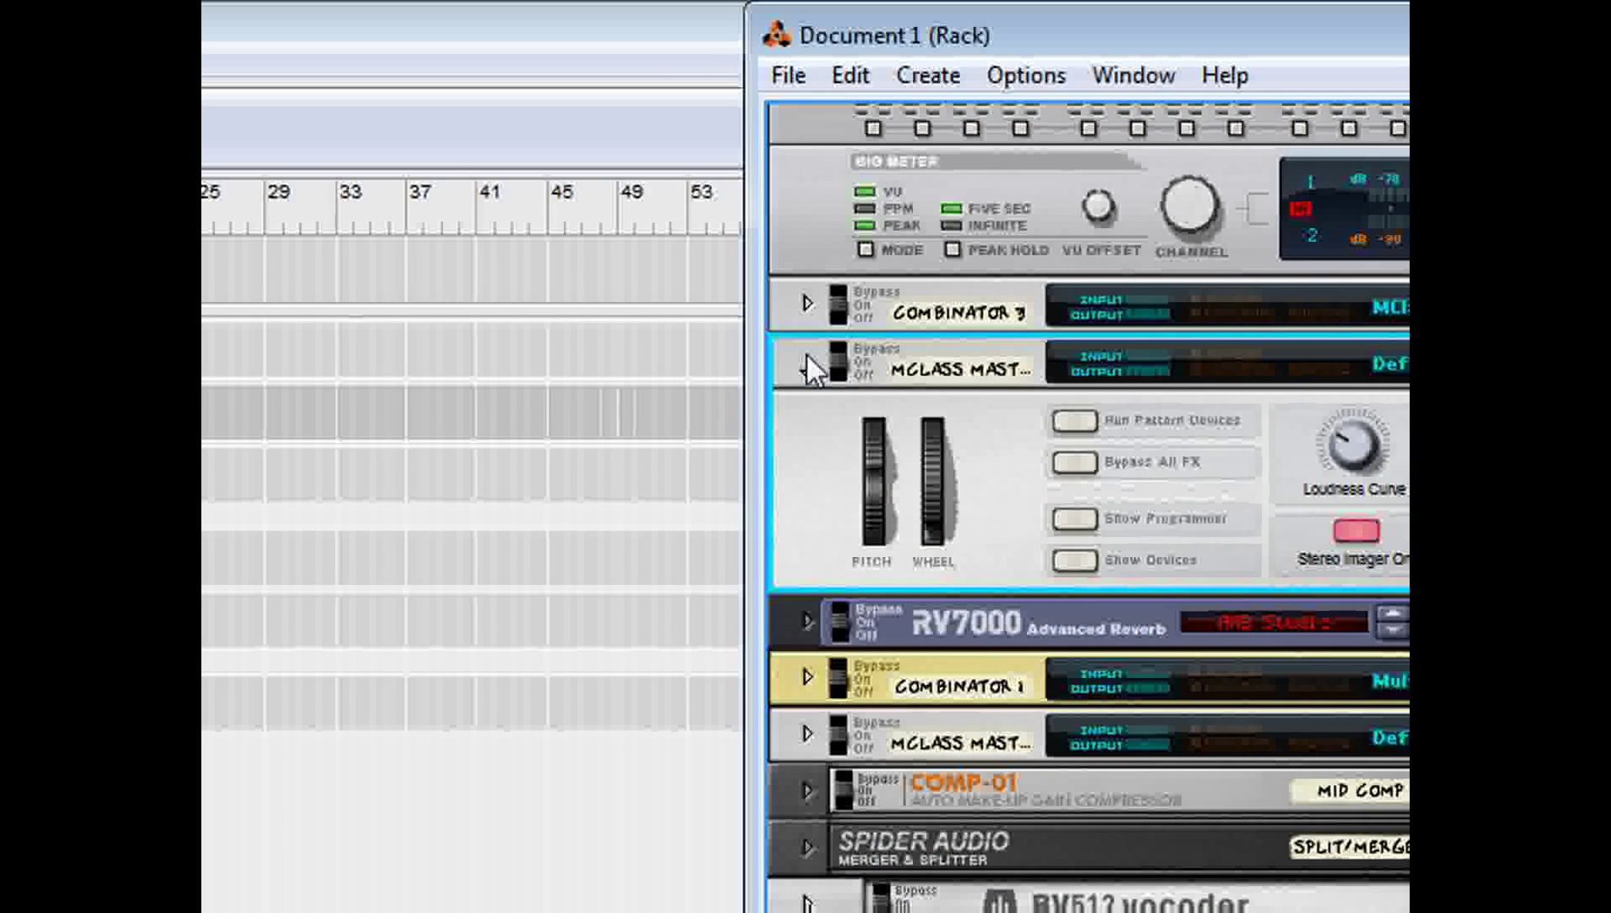
left_click(806, 372)
left_click(807, 301)
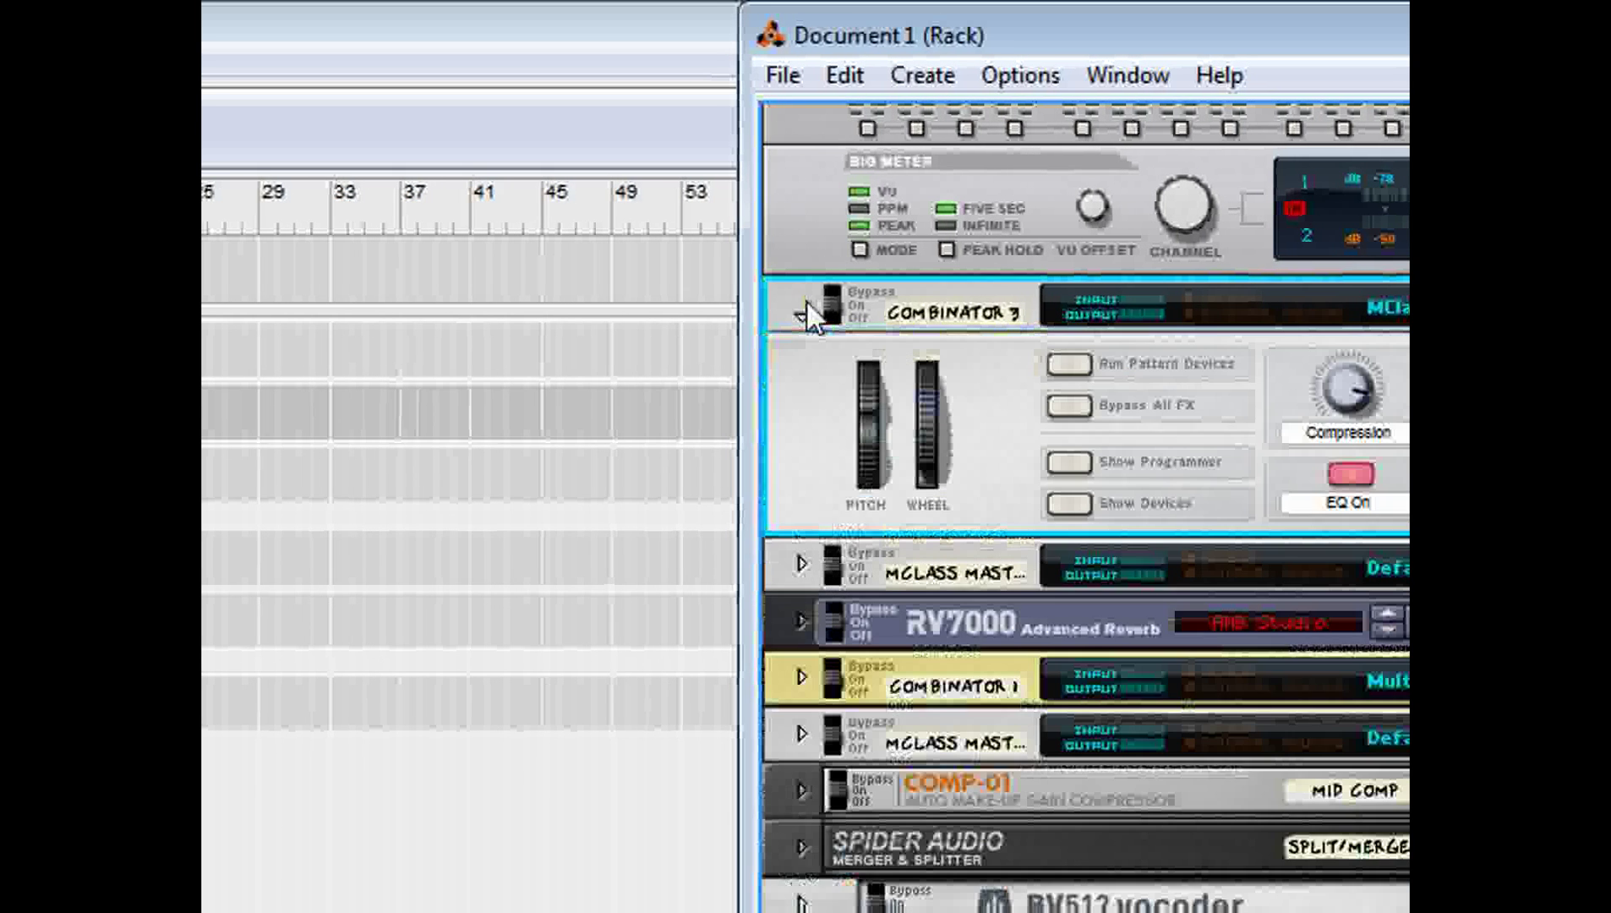
left_click(803, 320)
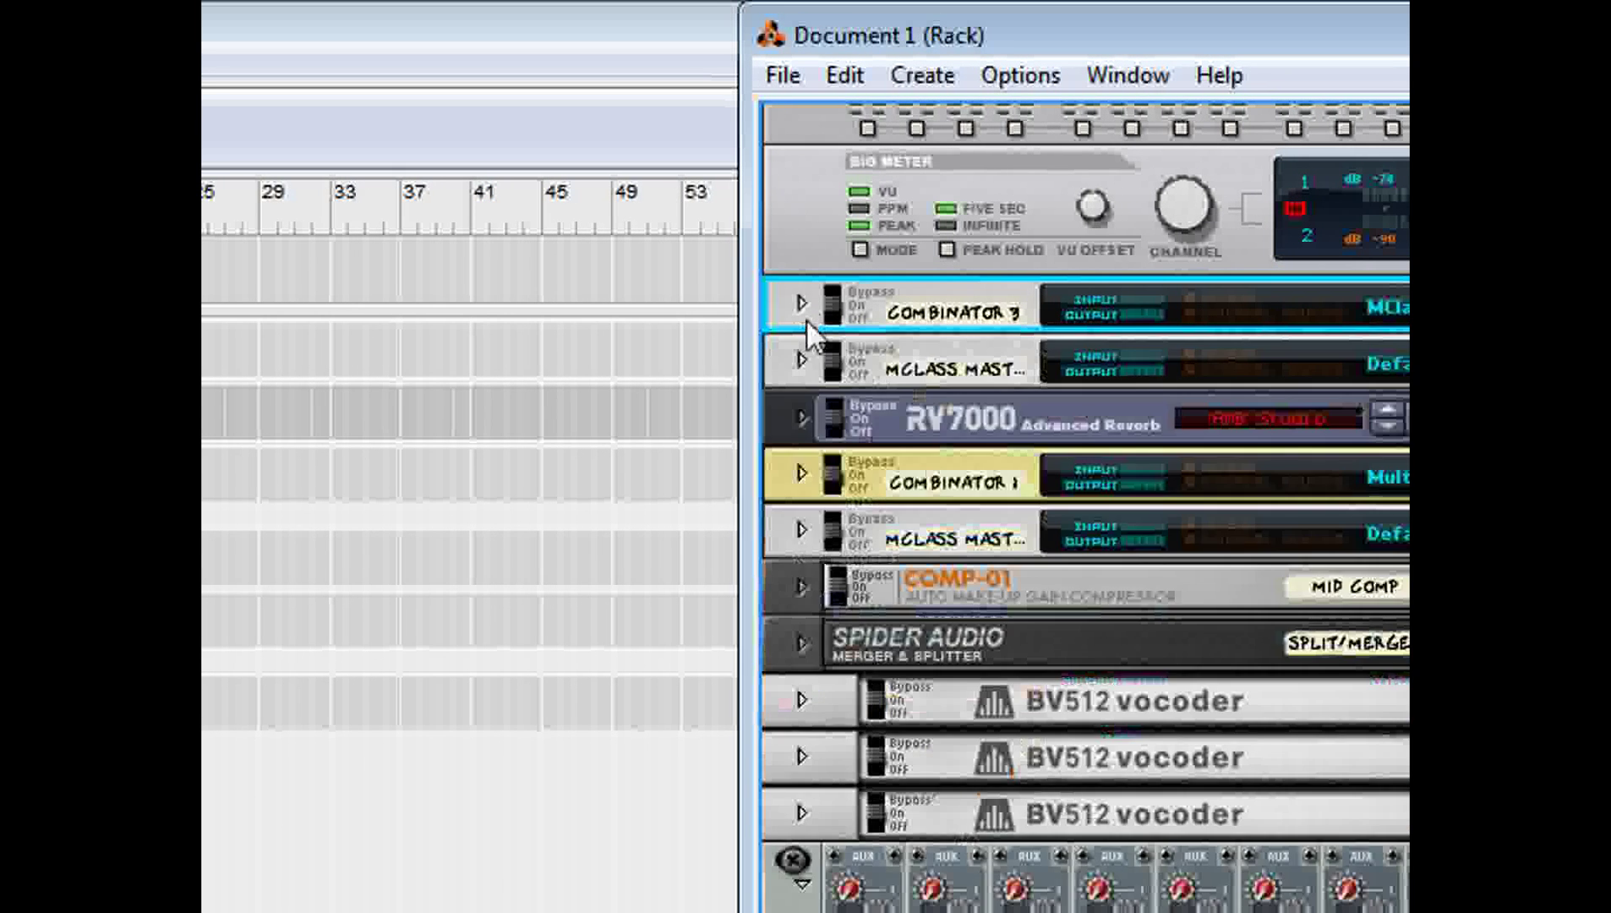
Show the rear of the rack and unfold the first MClass mastering suite below the main mixer to inspect its cabling.
key("Tab")
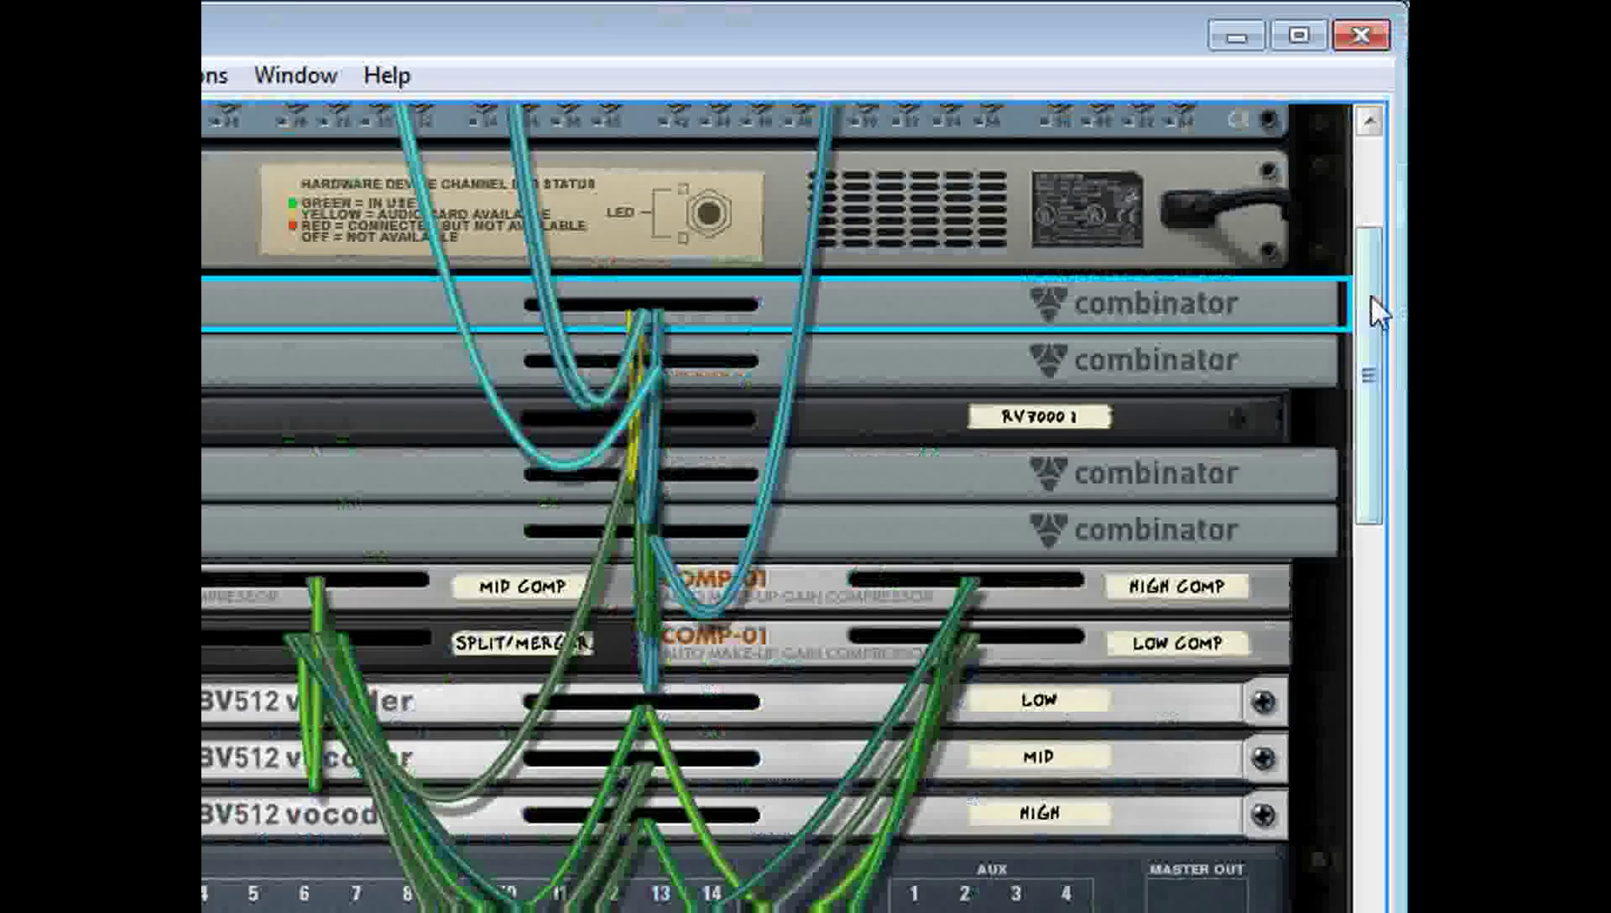
left_click_drag(1371, 295, 1363, 453)
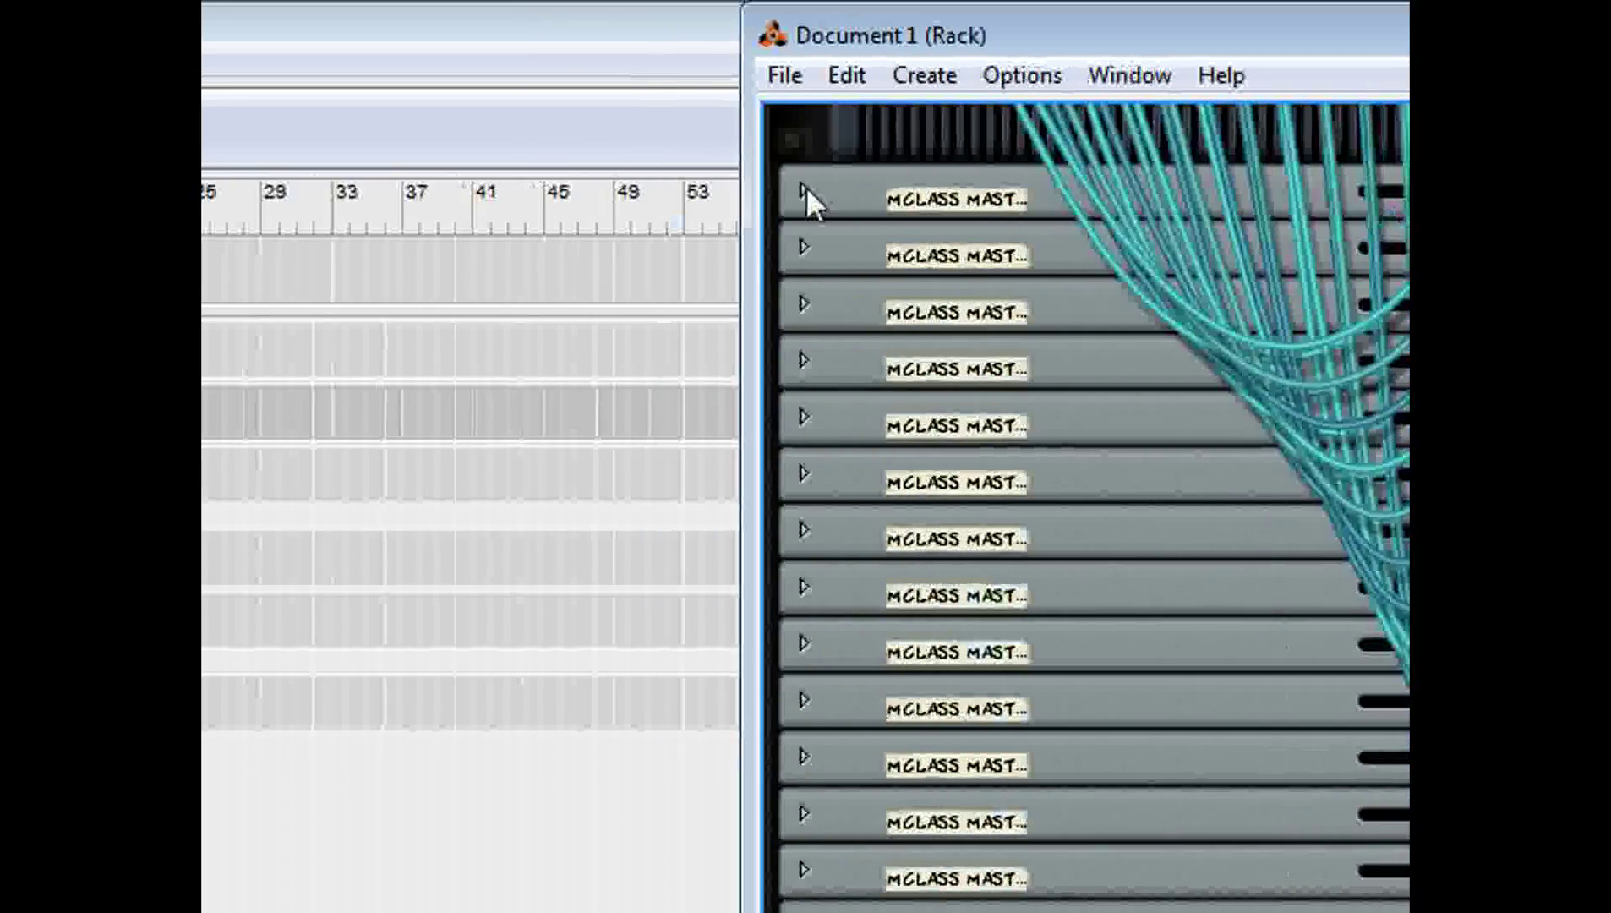
left_click(806, 196)
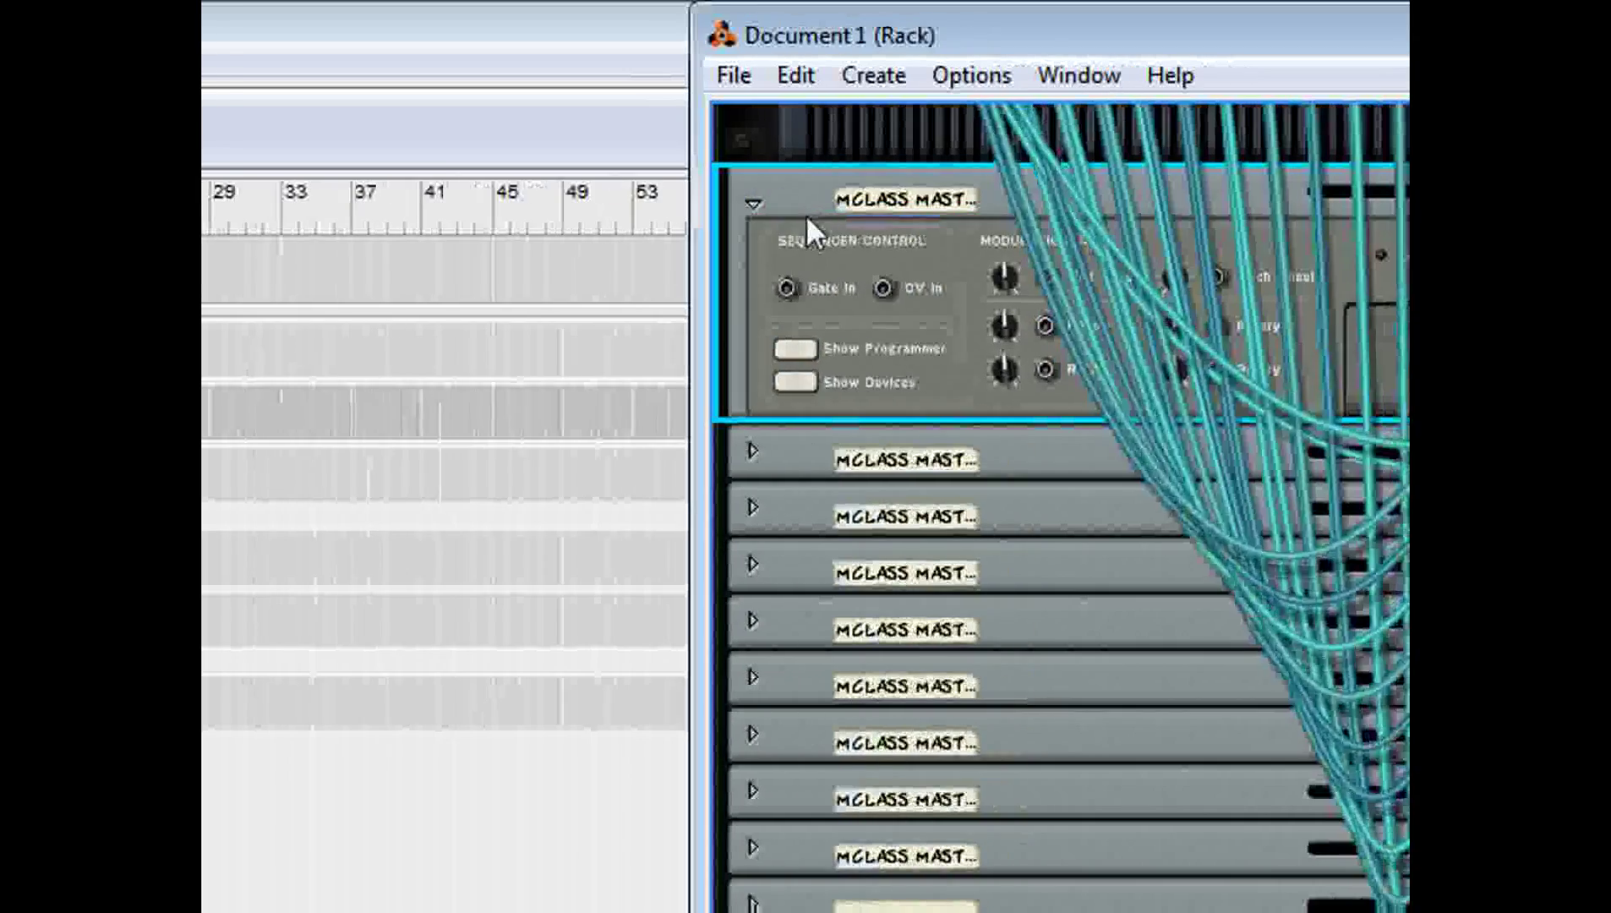
Return to the front of the rack, examine the first mastering suite's internal devices, then hide them and fold the suite.
key("Tab")
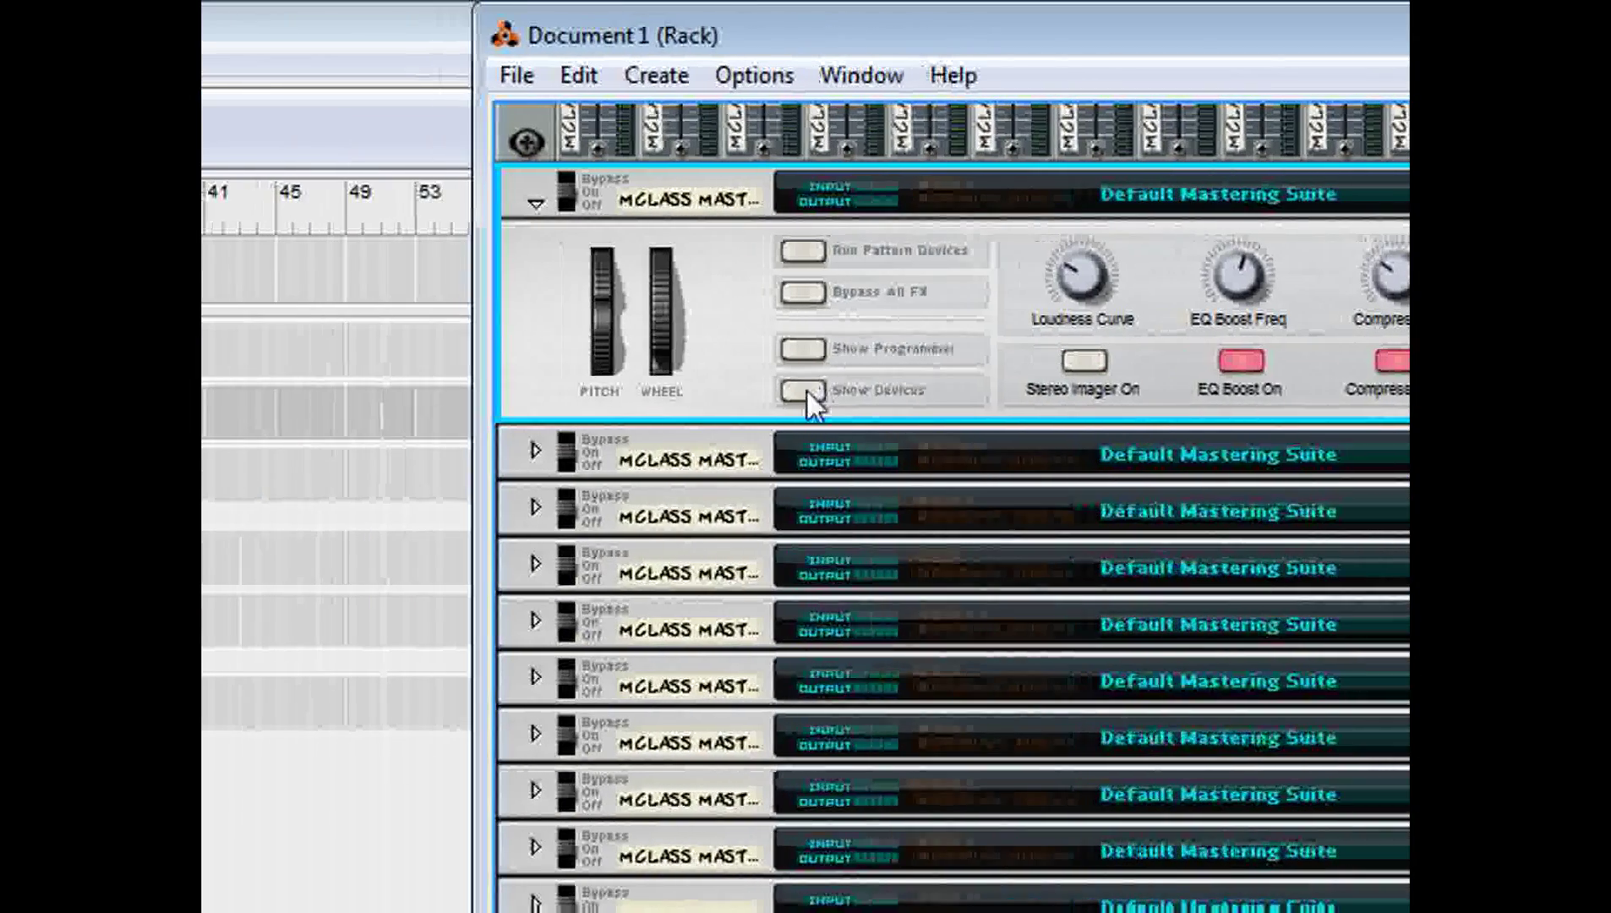
left_click(803, 391)
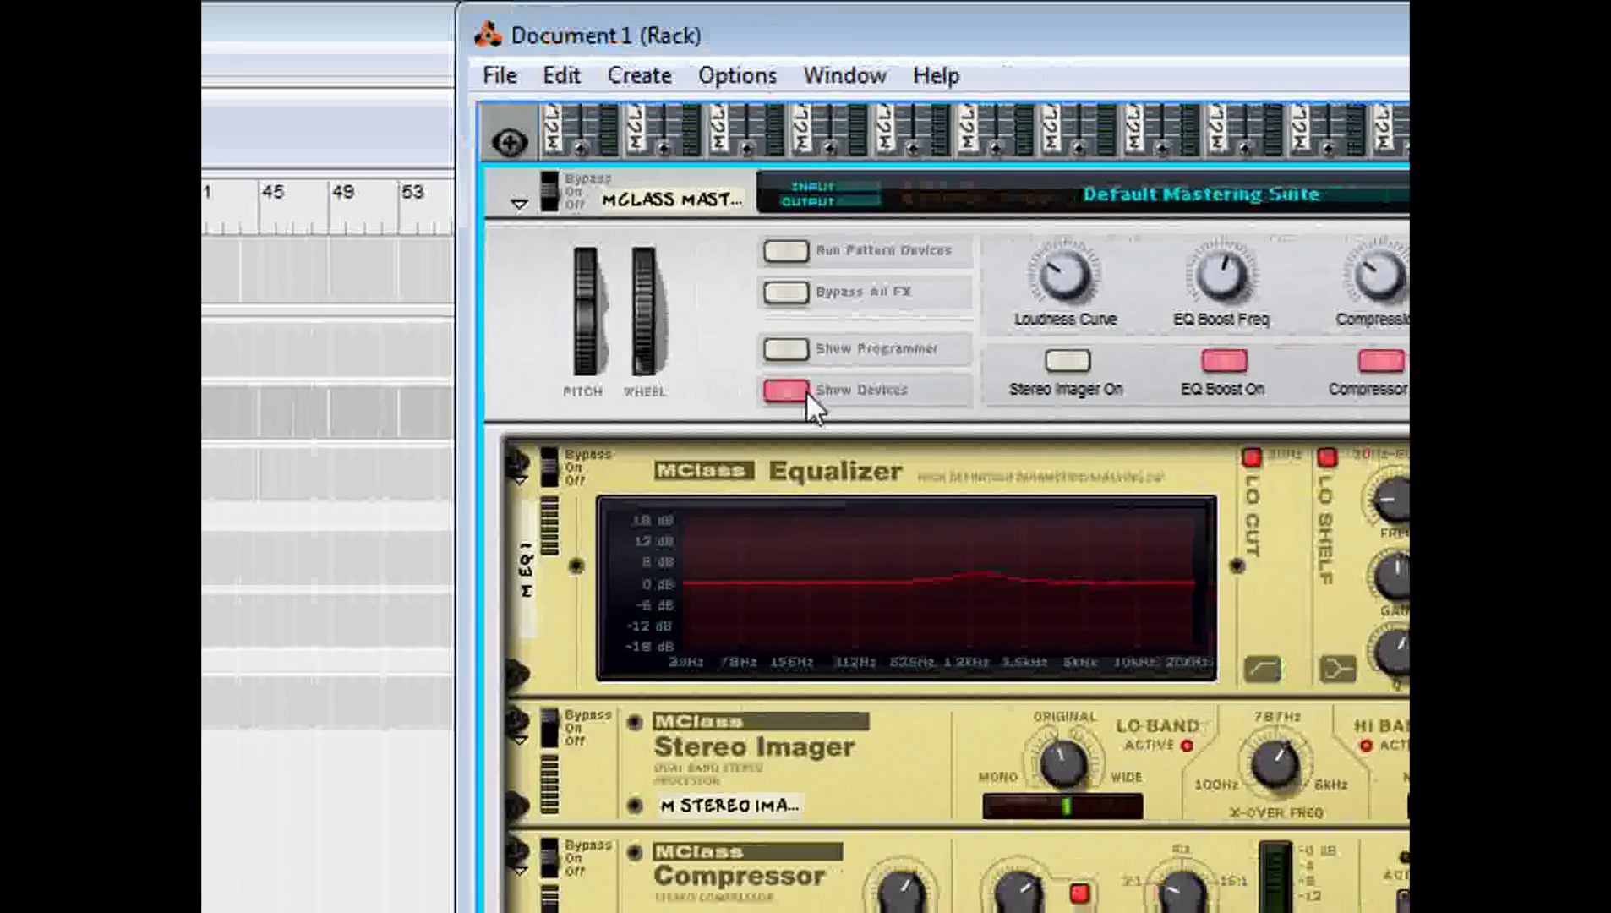
left_click(786, 391)
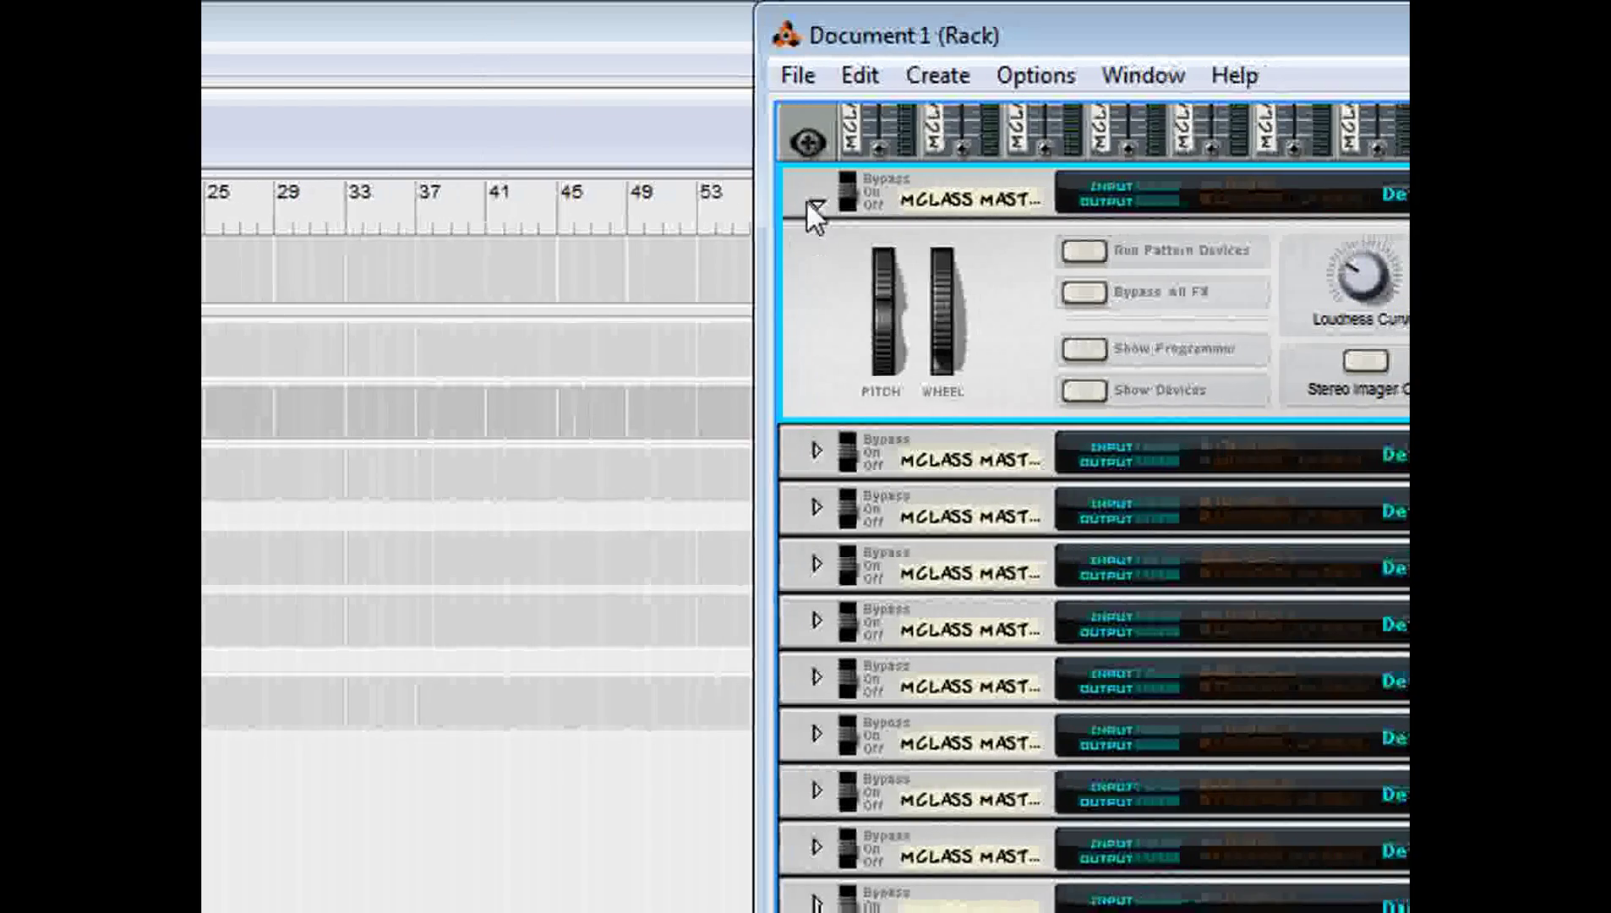
left_click(809, 210)
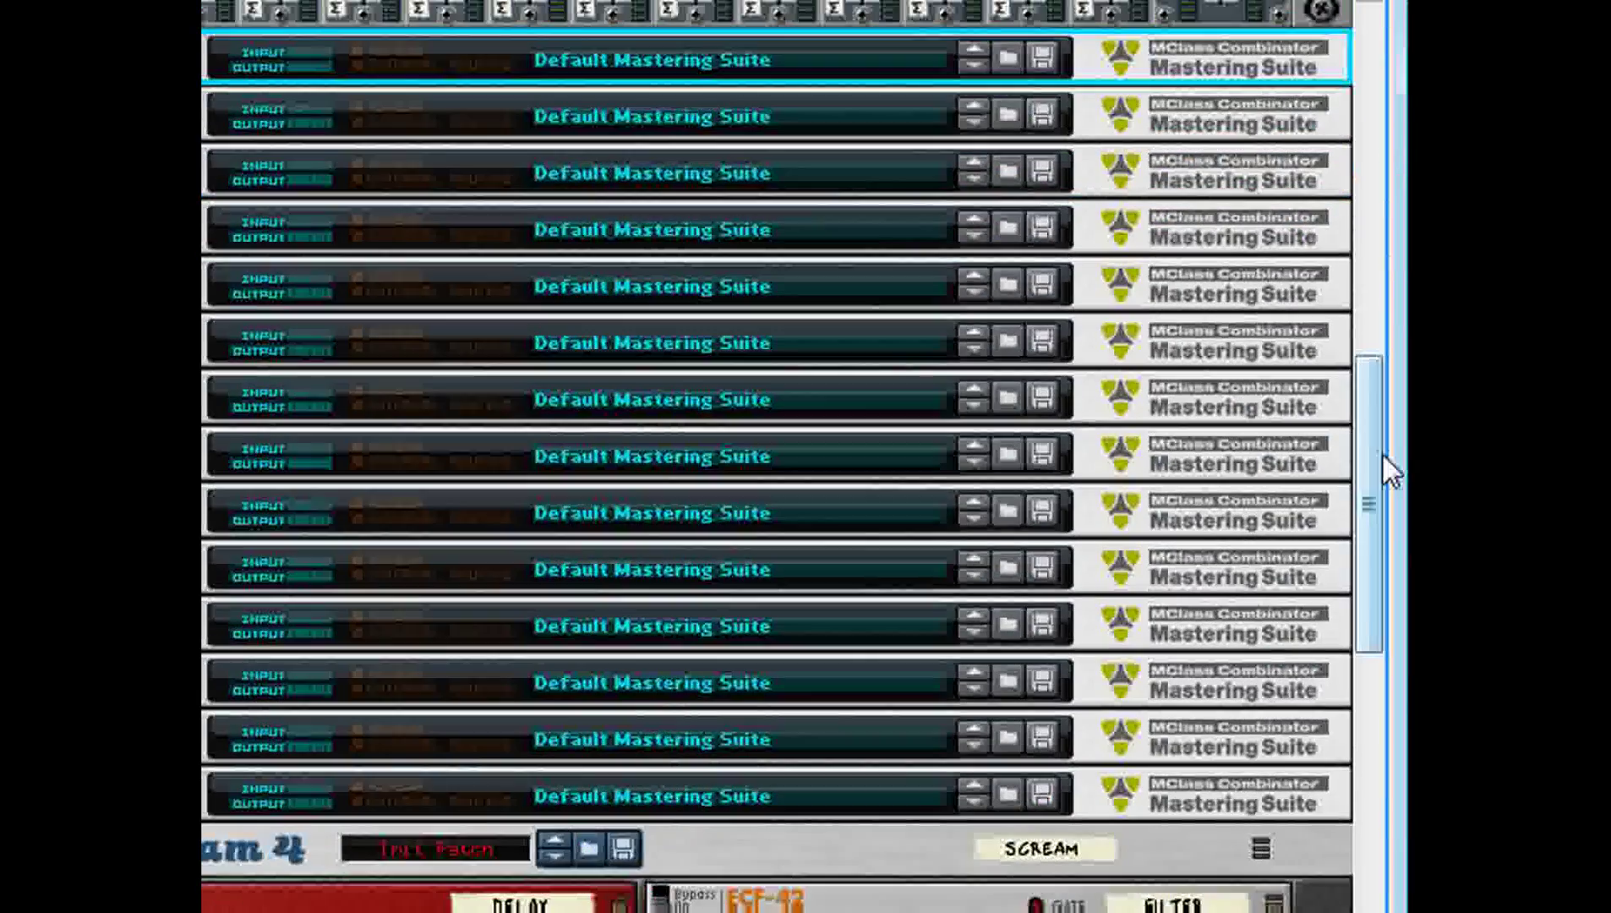
Unfold the Scream 4, DDL-1 delay, ECF-42 filter and RV7000 reverb above the percussion mixer.
left_click_drag(1381, 455, 1381, 336)
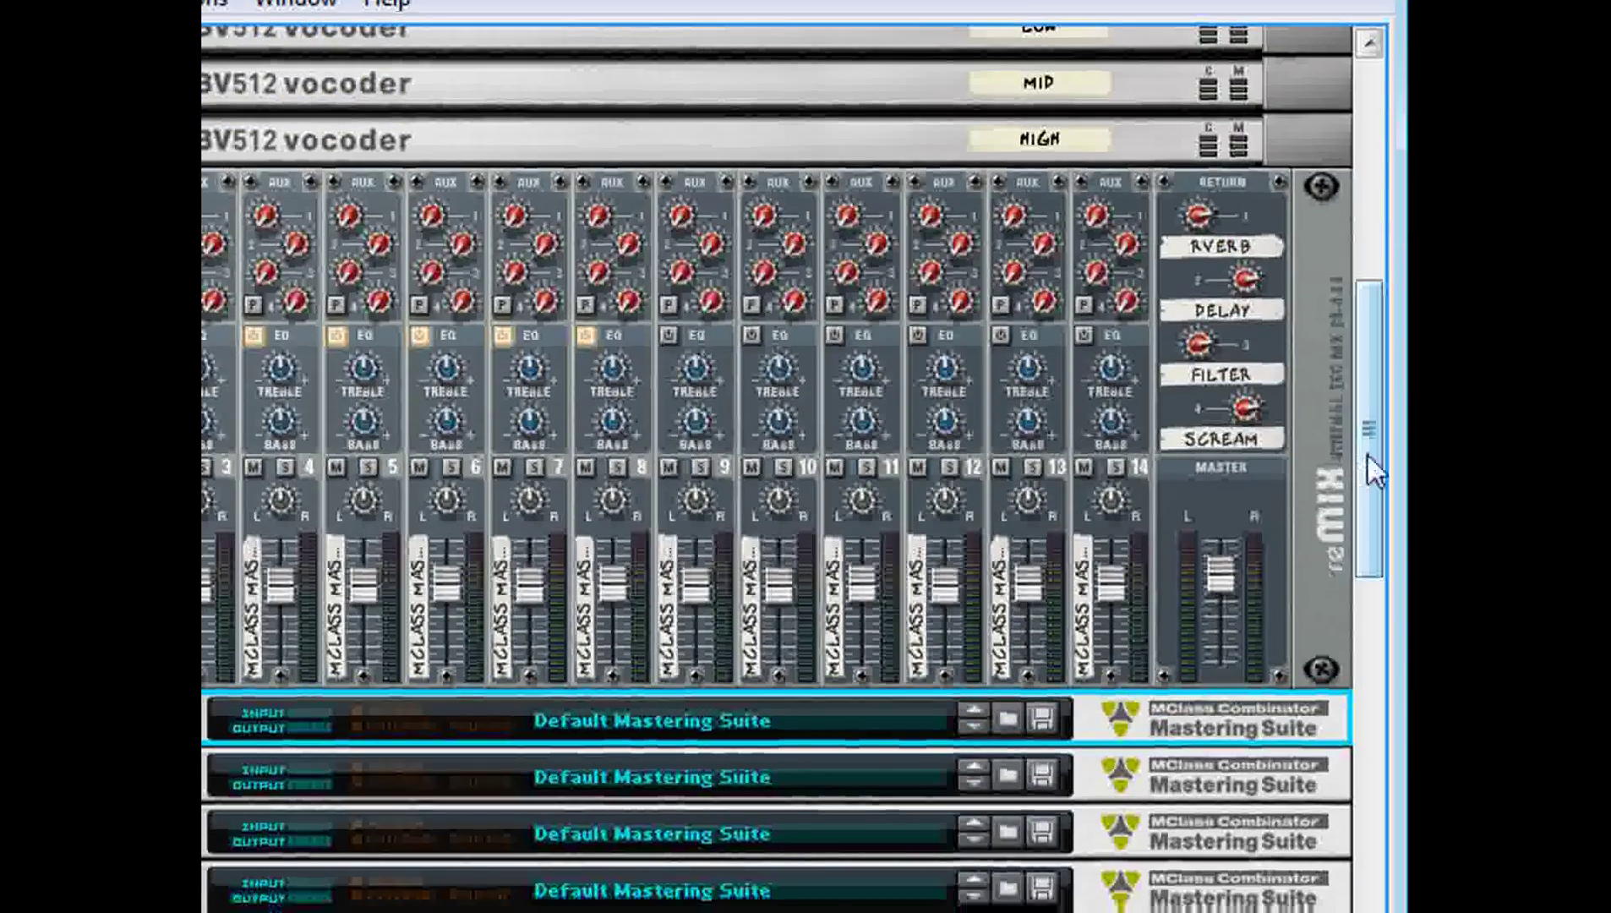
mouse_move(1370, 459)
left_mouse_down()
mouse_move(1373, 420)
mouse_move(1370, 468)
left_mouse_up()
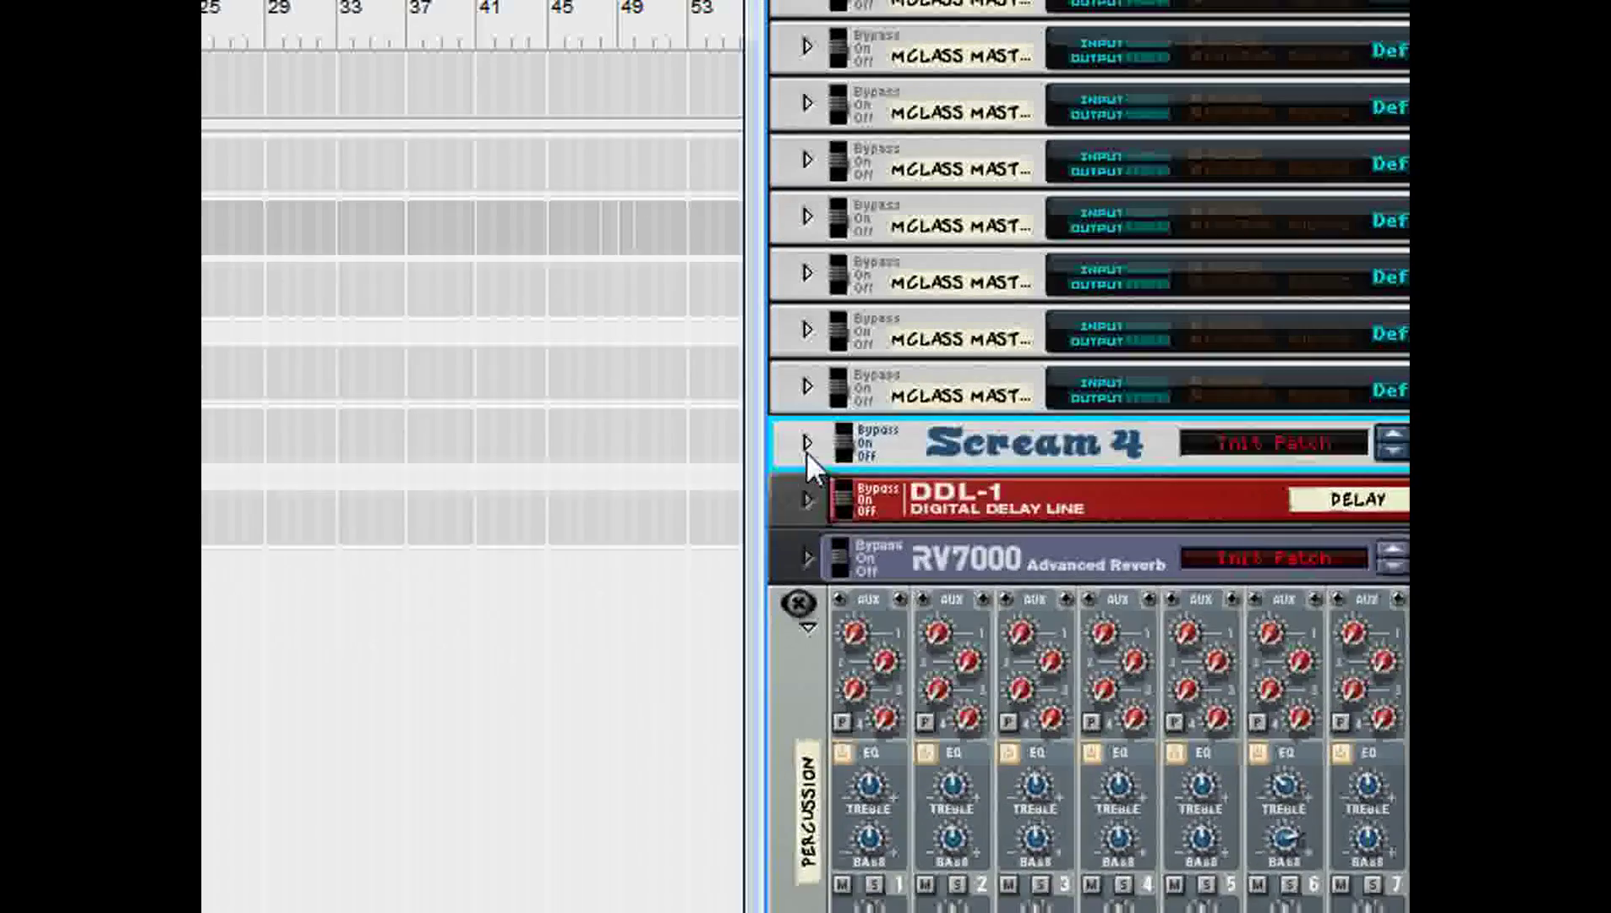
left_click(805, 456)
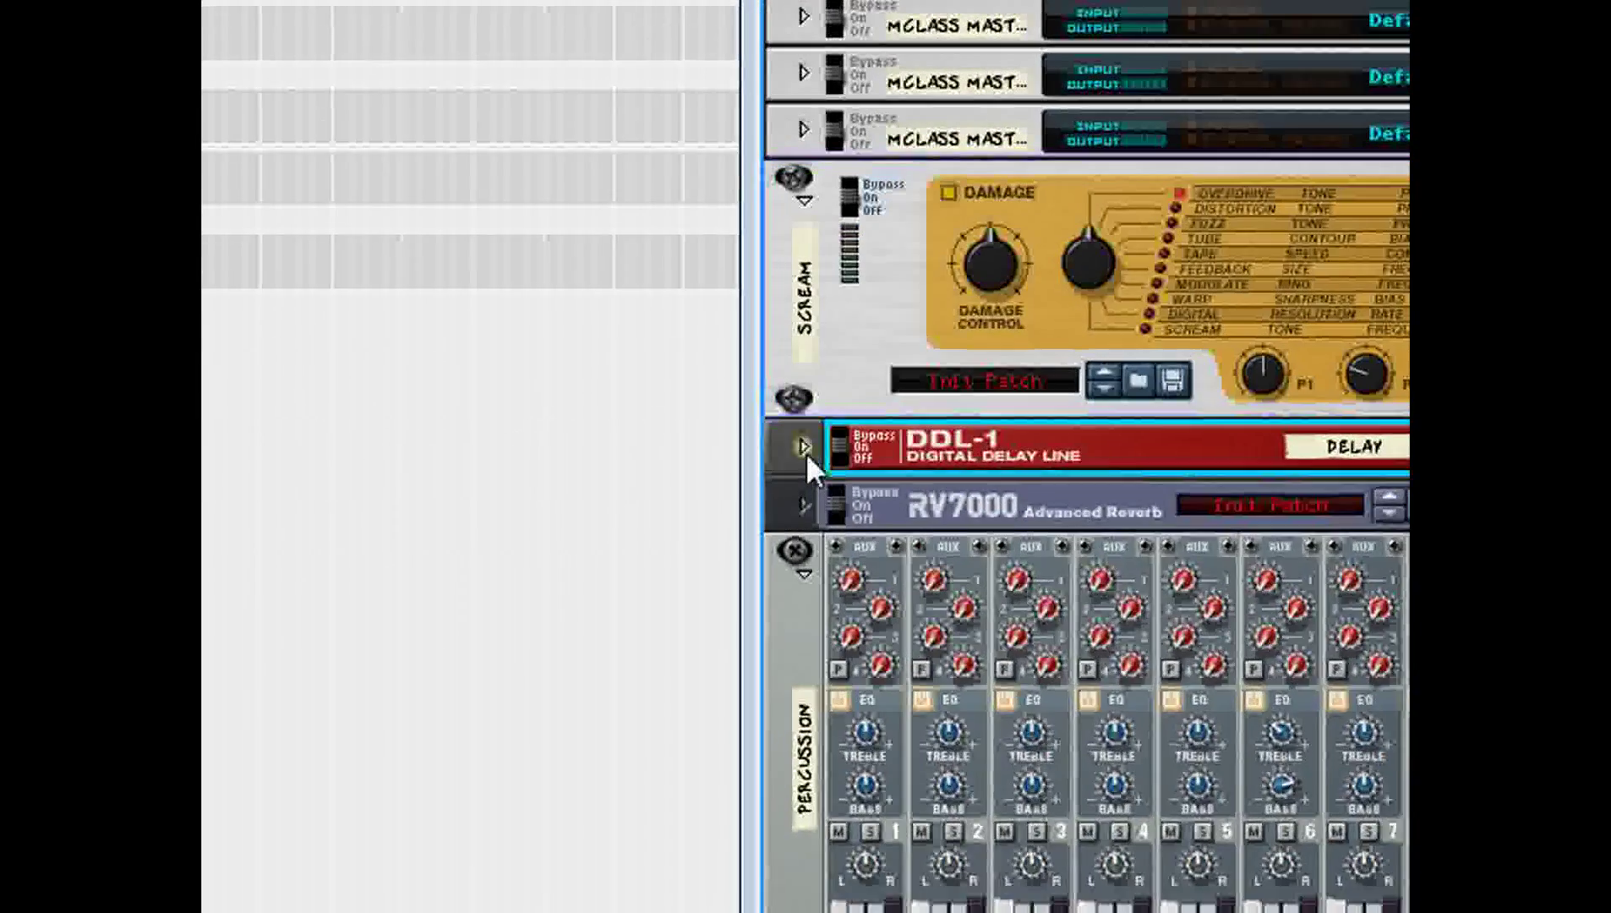
left_click(807, 705)
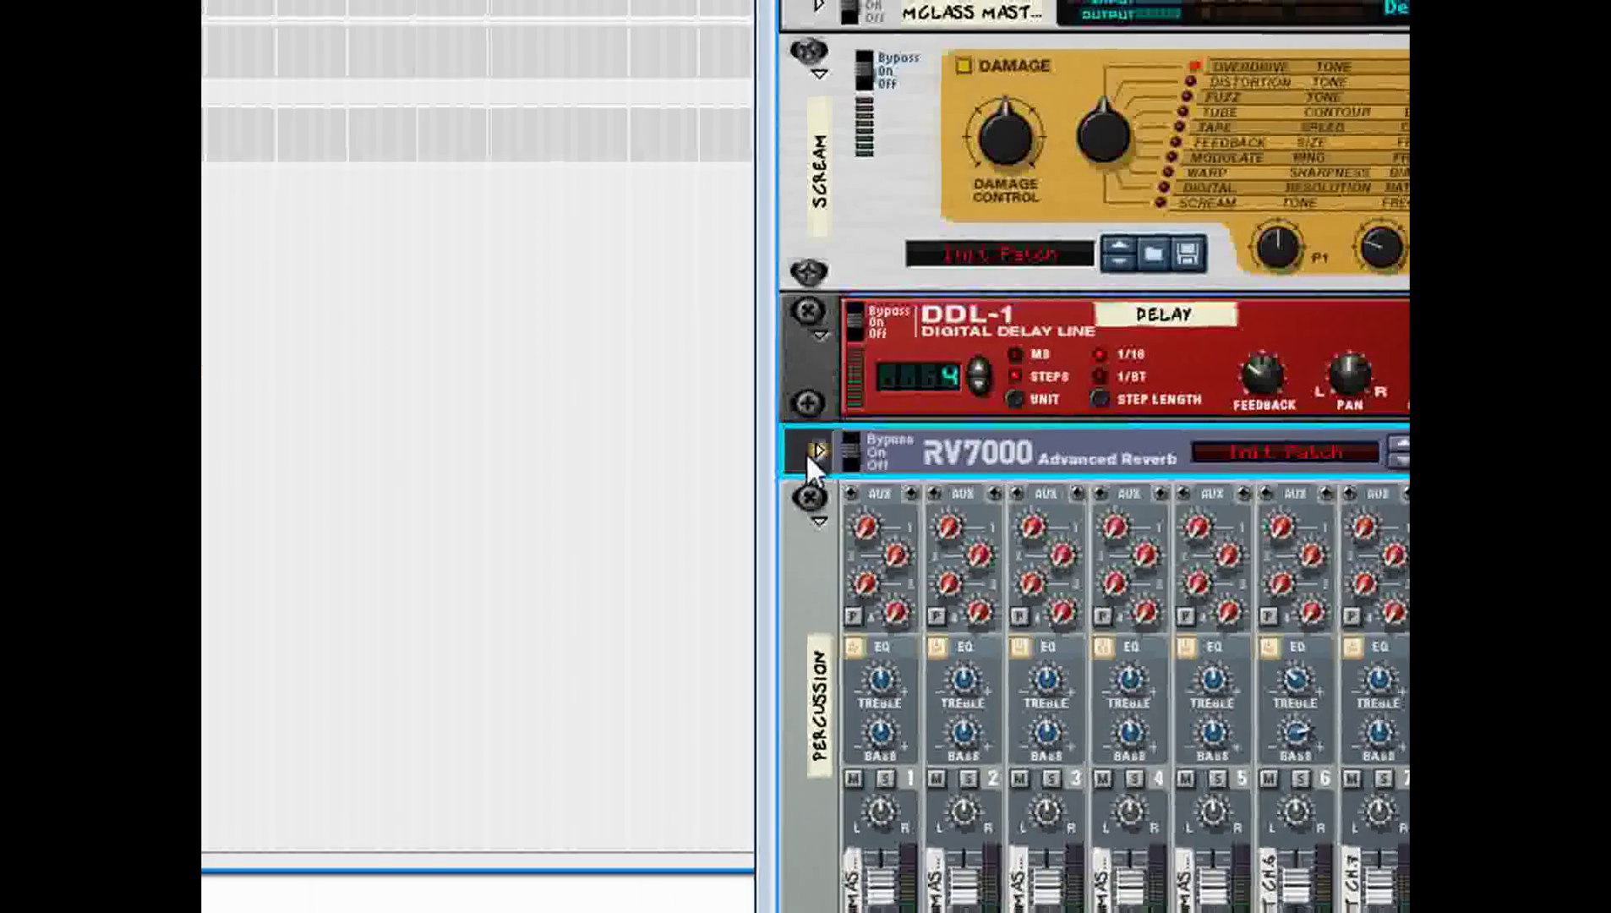
left_click(809, 453)
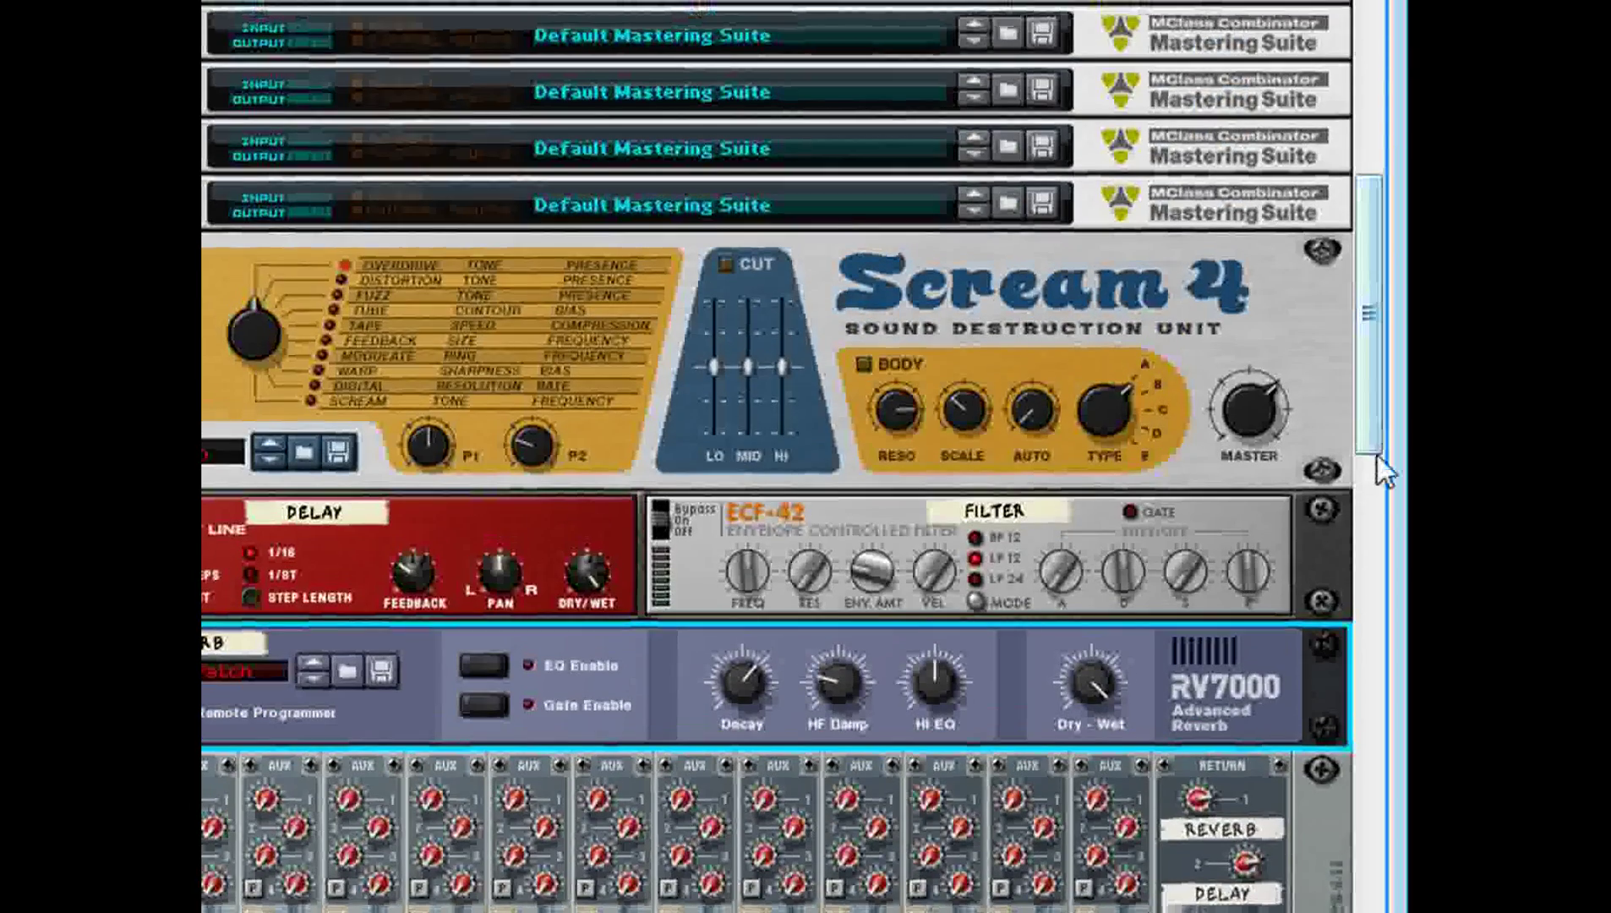
Show the rear of the rack and trace the effect devices' cables up to the main mixer's aux connections.
left_click_drag(1376, 249, 1376, 228)
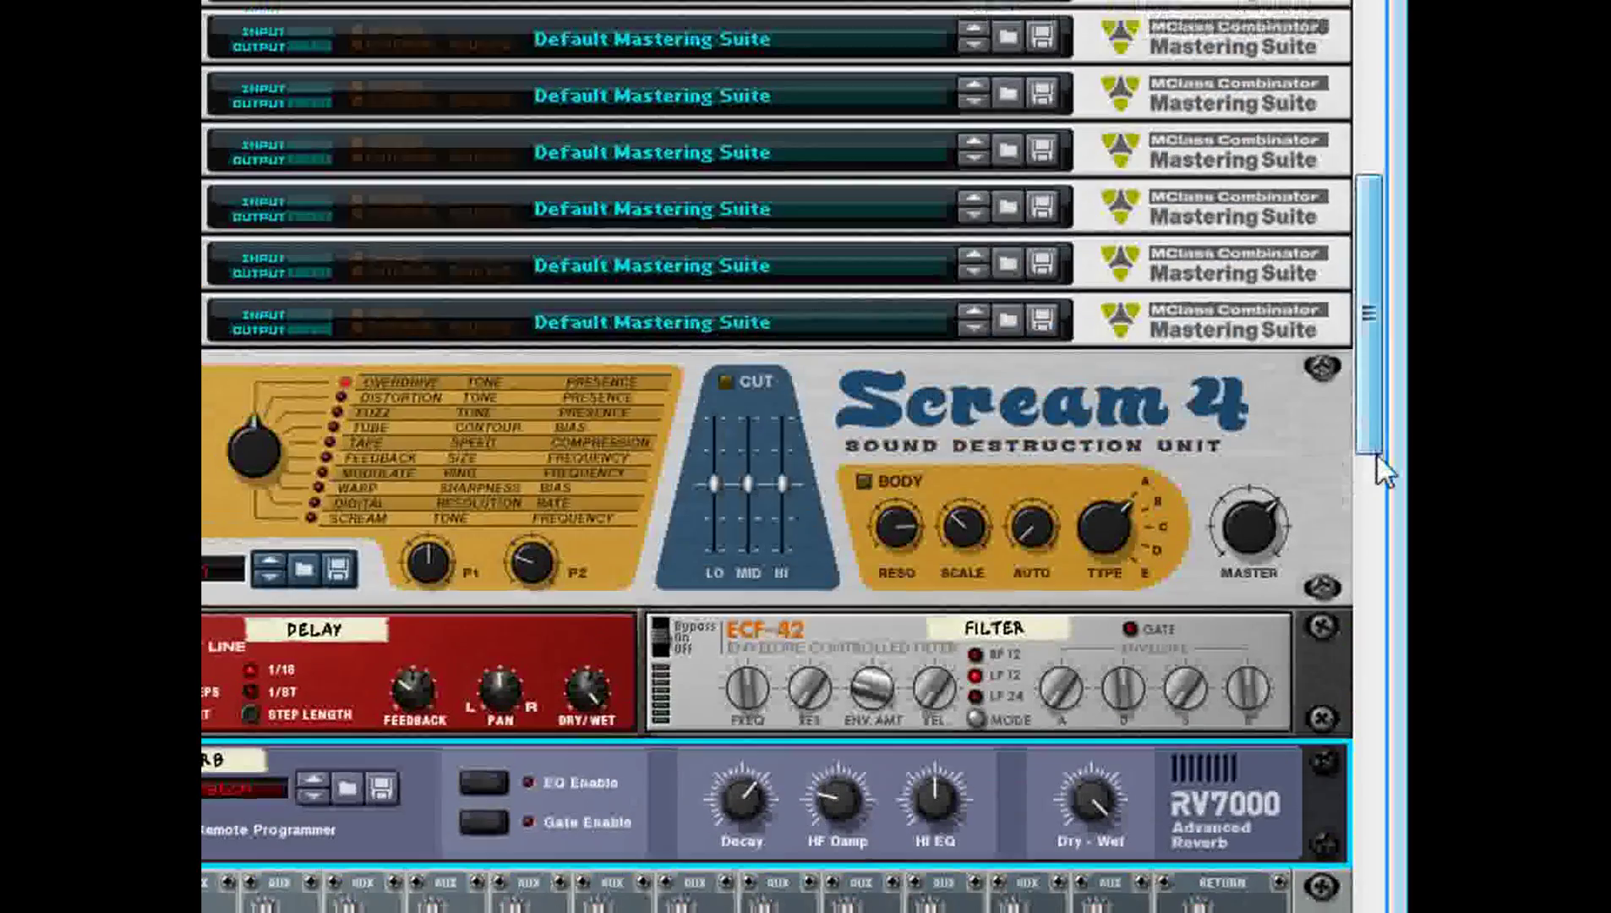
scroll(1376, 452, "down", 2)
key("Tab")
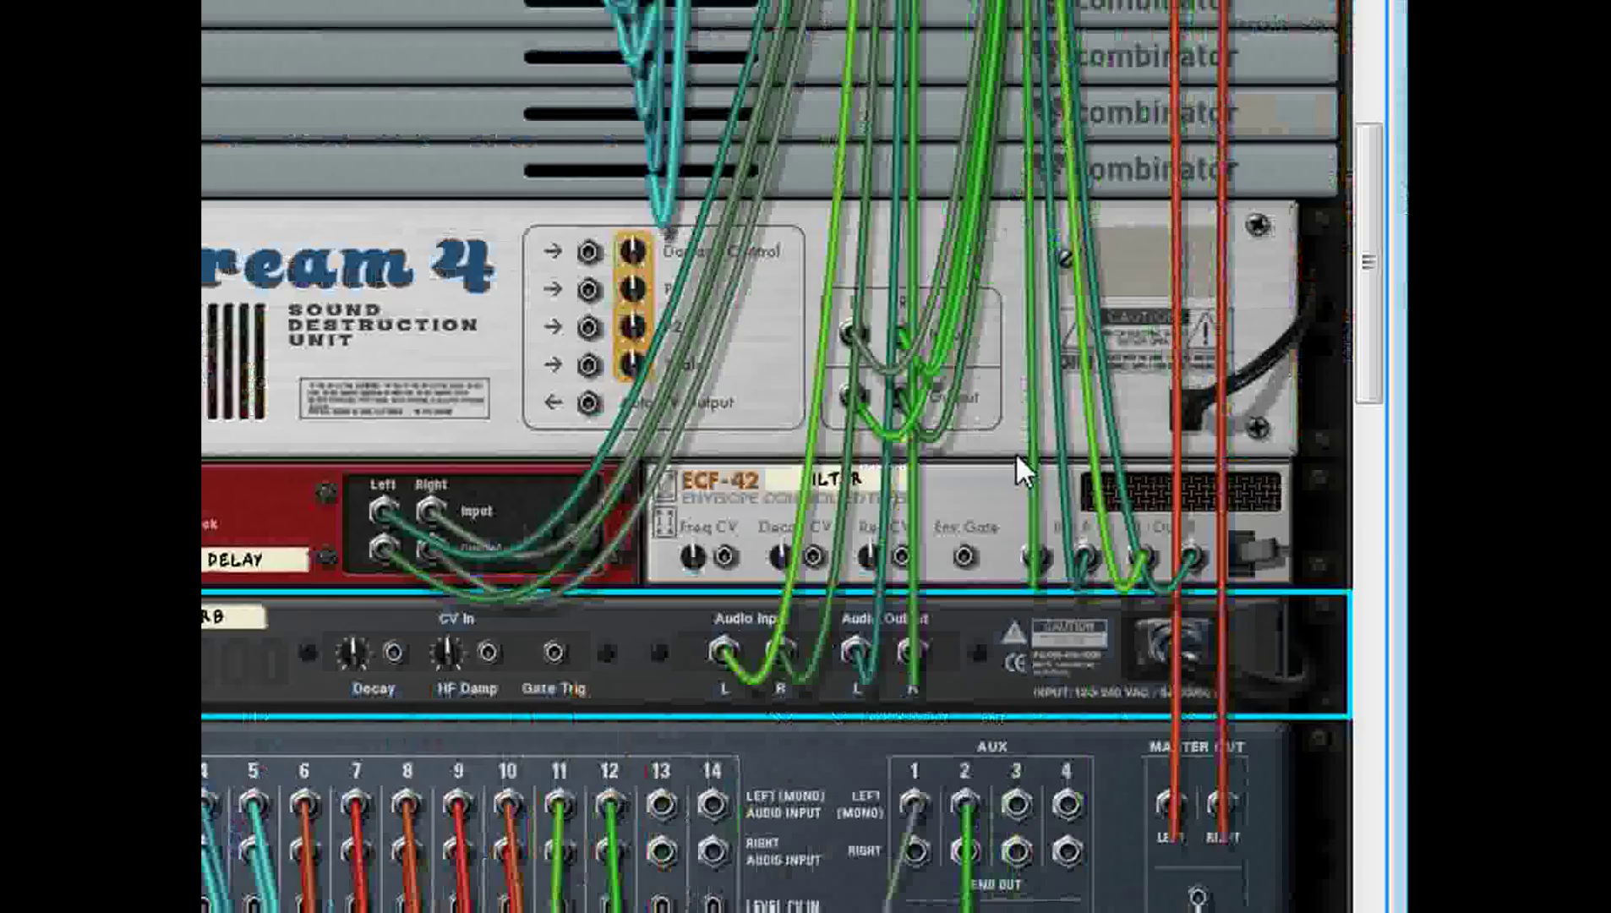
scroll(1368, 453, "up", 3)
left_click(1369, 452)
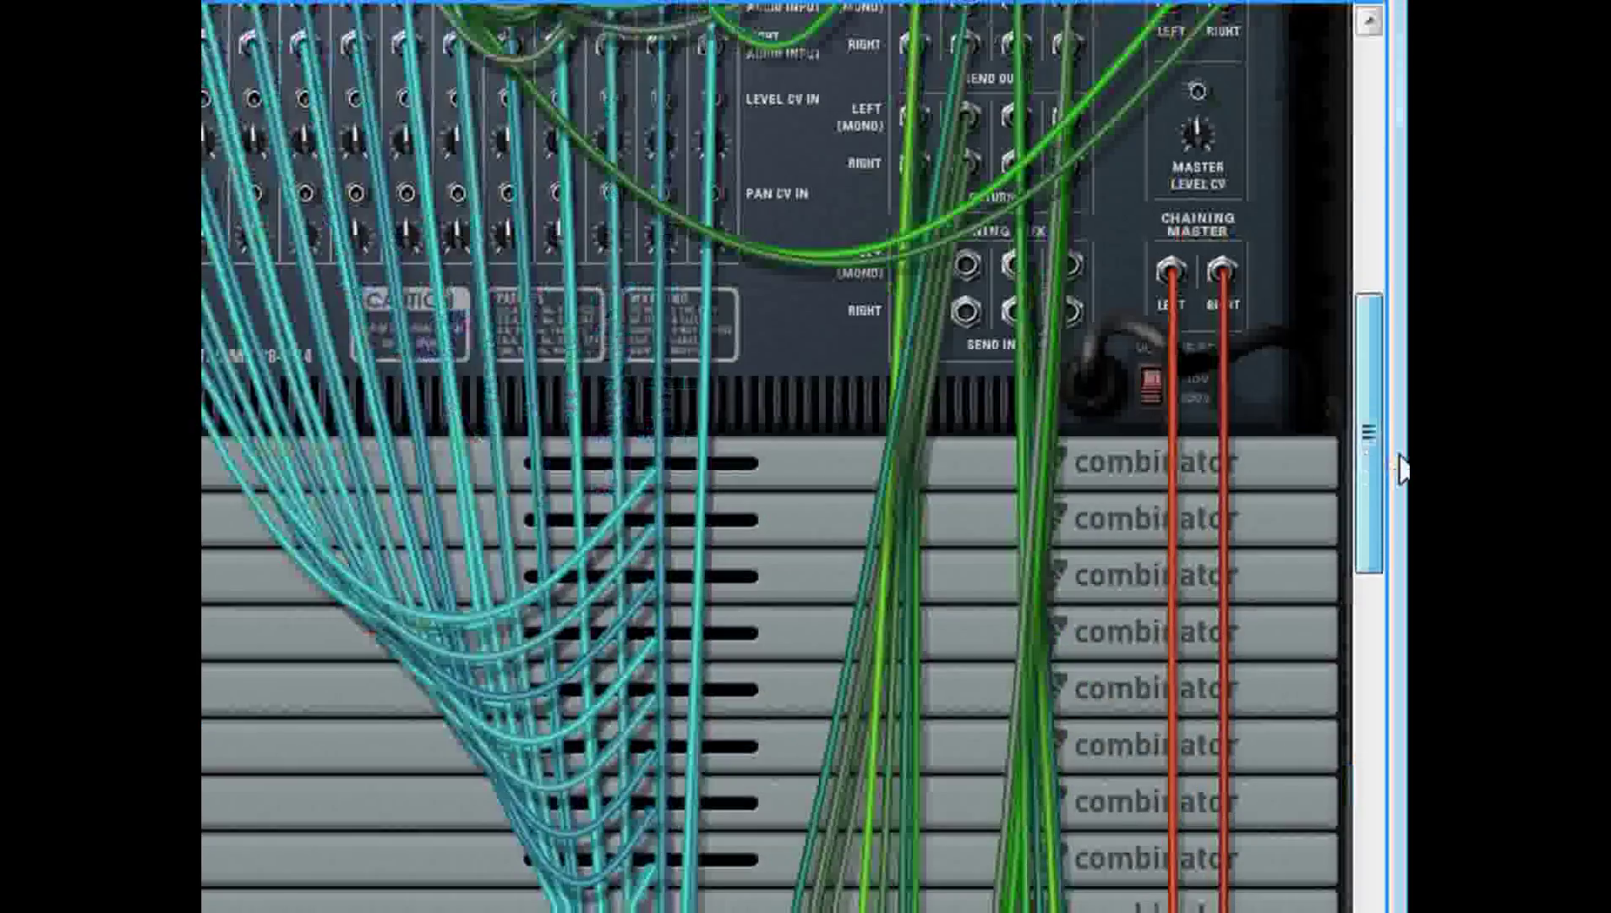
left_click_drag(1400, 455, 1400, 364)
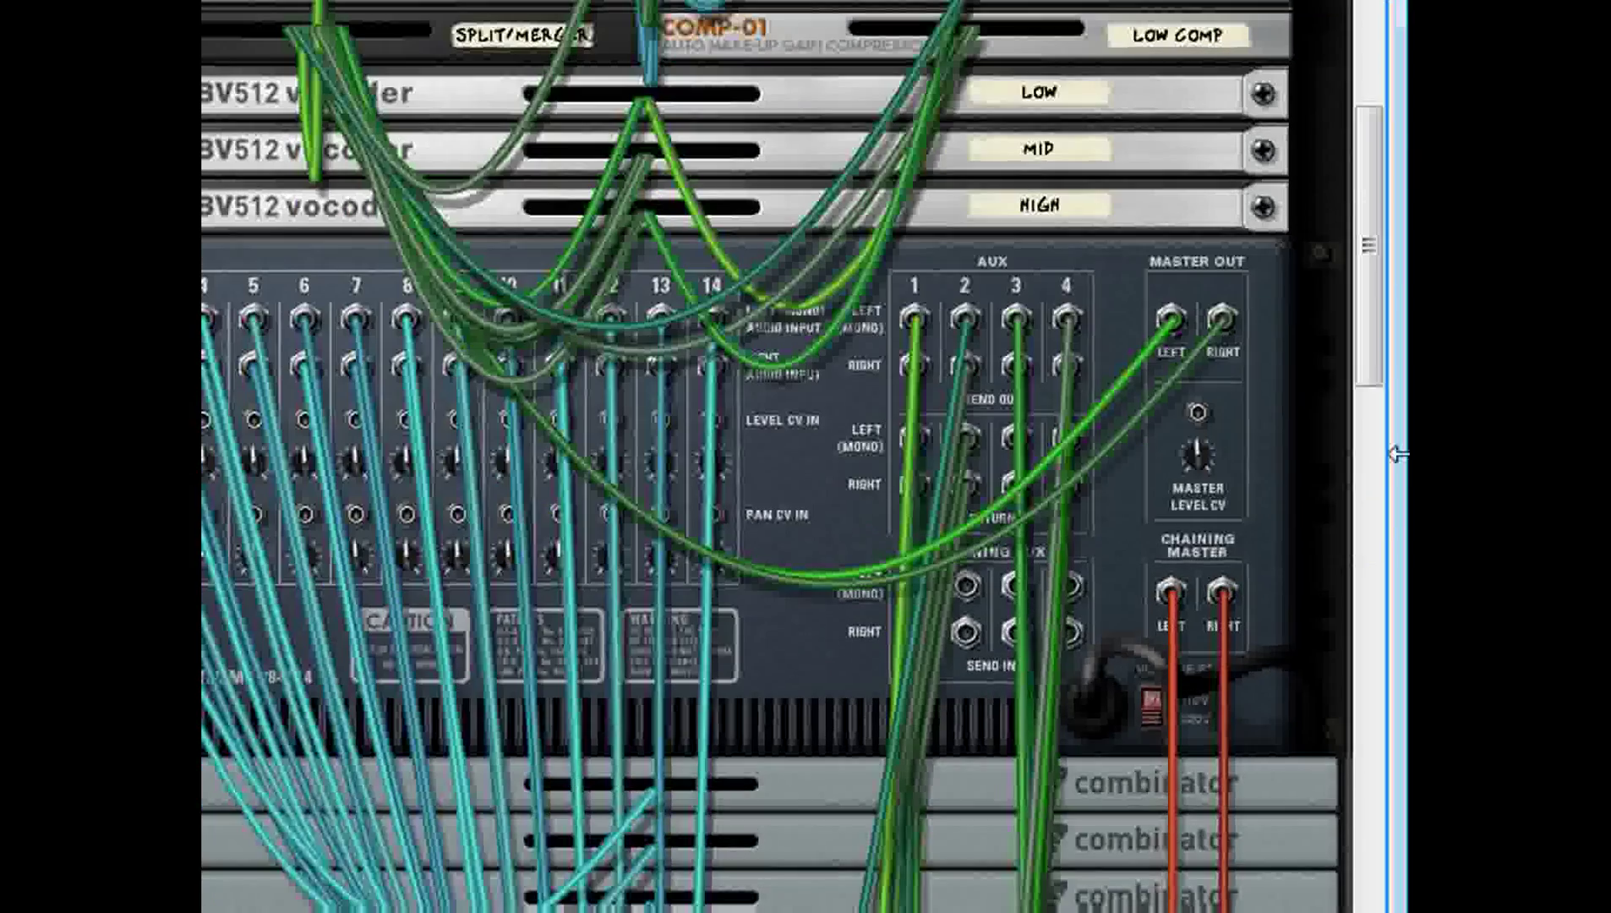
Dim the rack cables and follow the main mixer's aux connections to the effects, selecting Scream 4 to highlight its cables.
key("k")
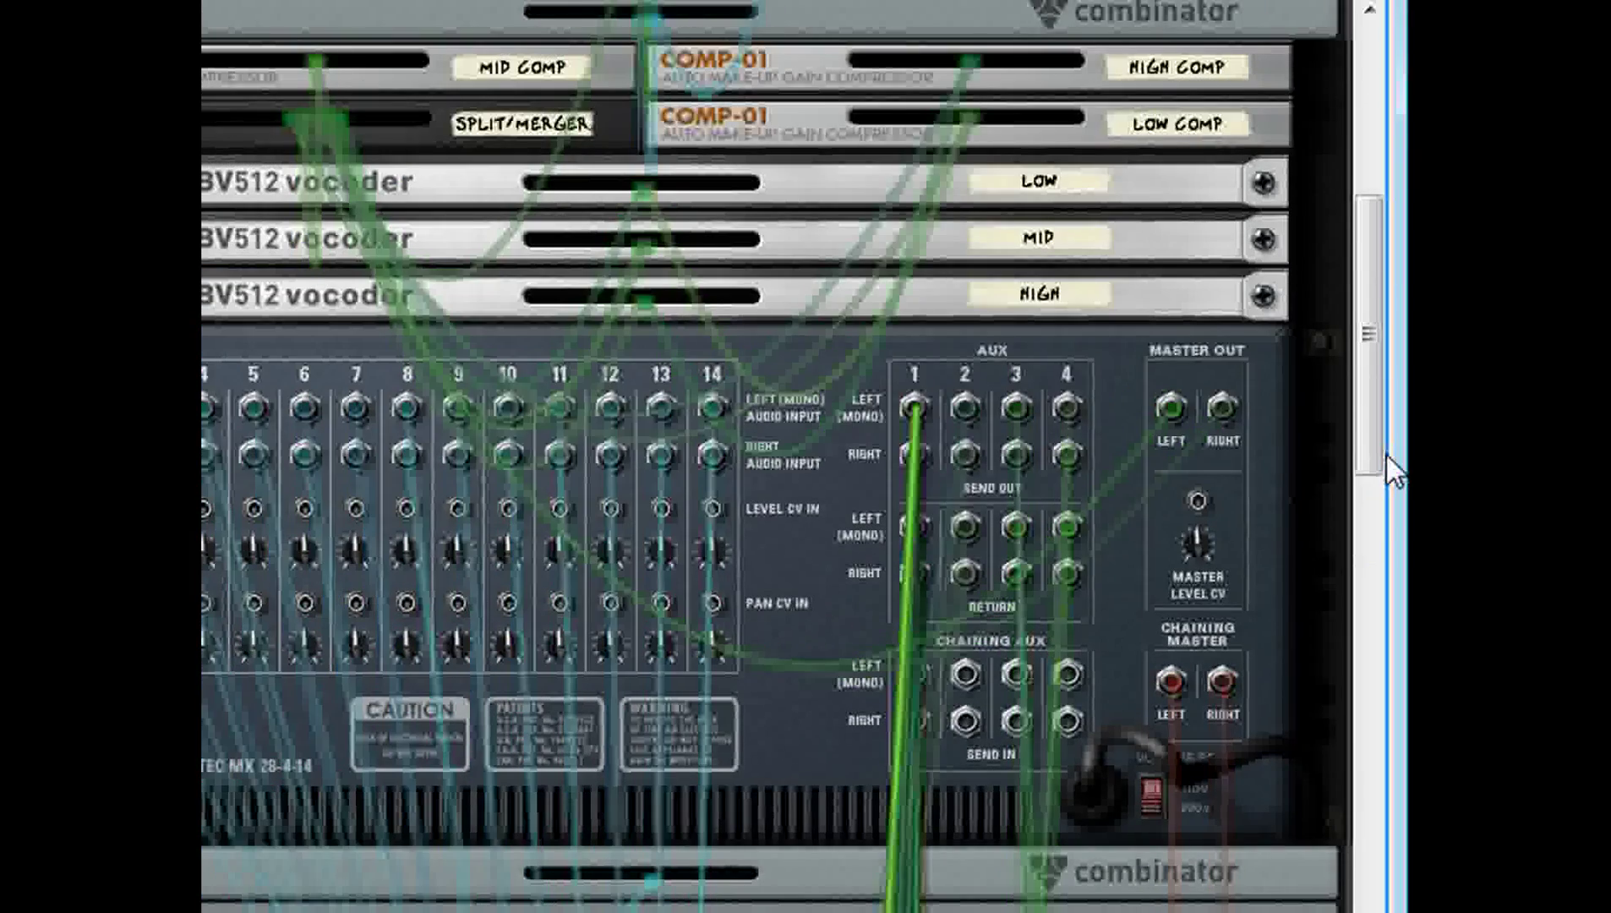
scroll(1378, 461, "down", 5)
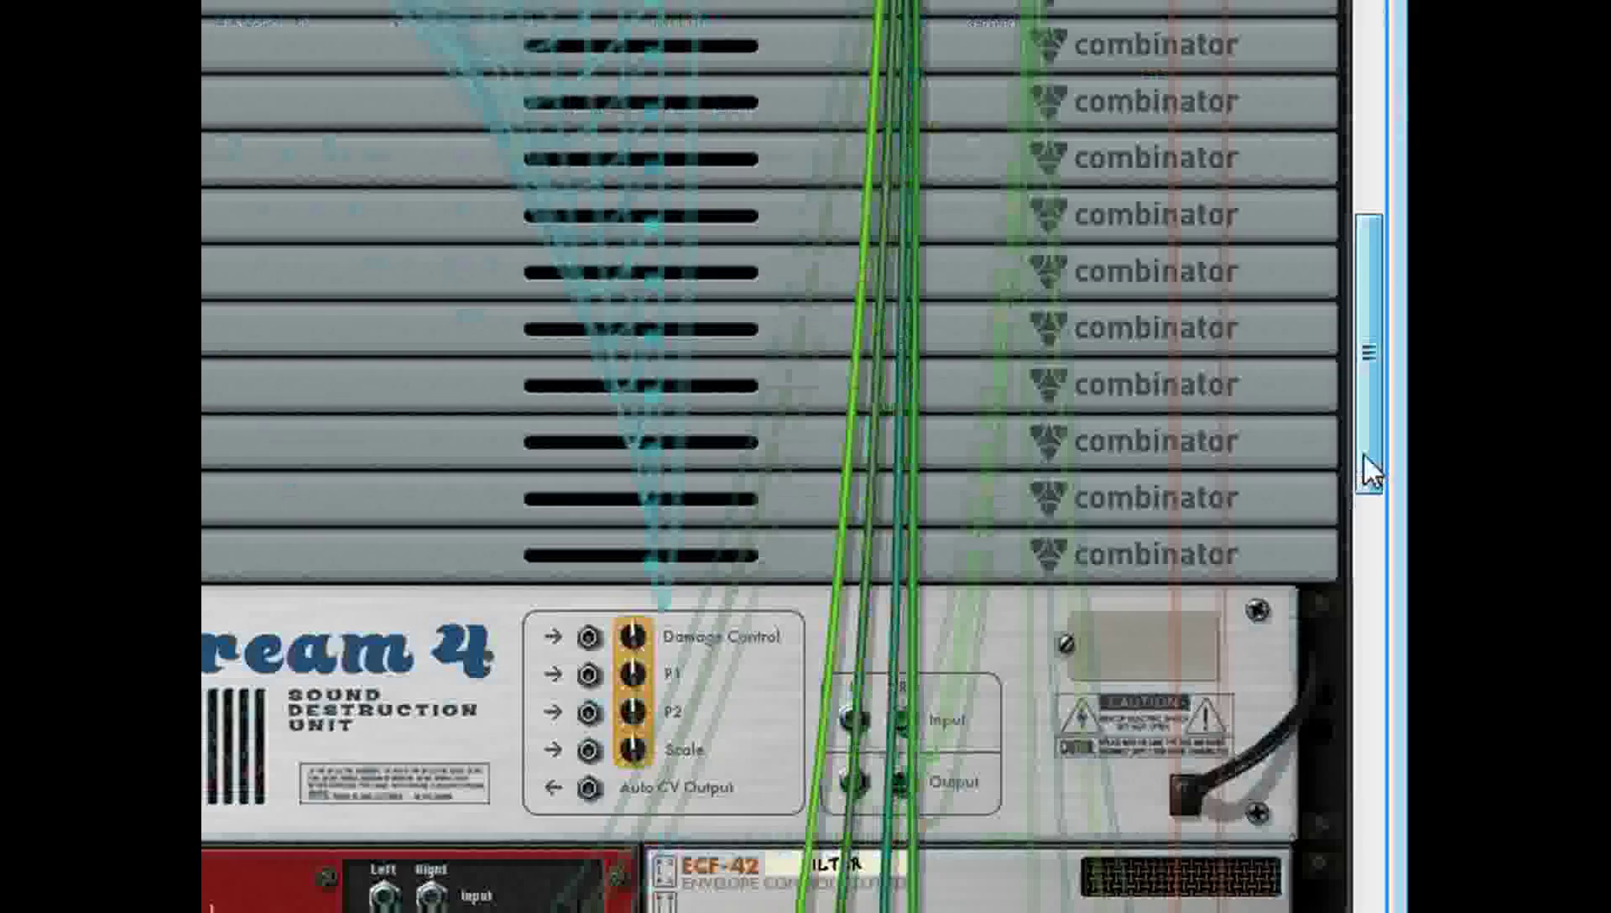
left_click_drag(1363, 453, 1363, 469)
left_click(1076, 665)
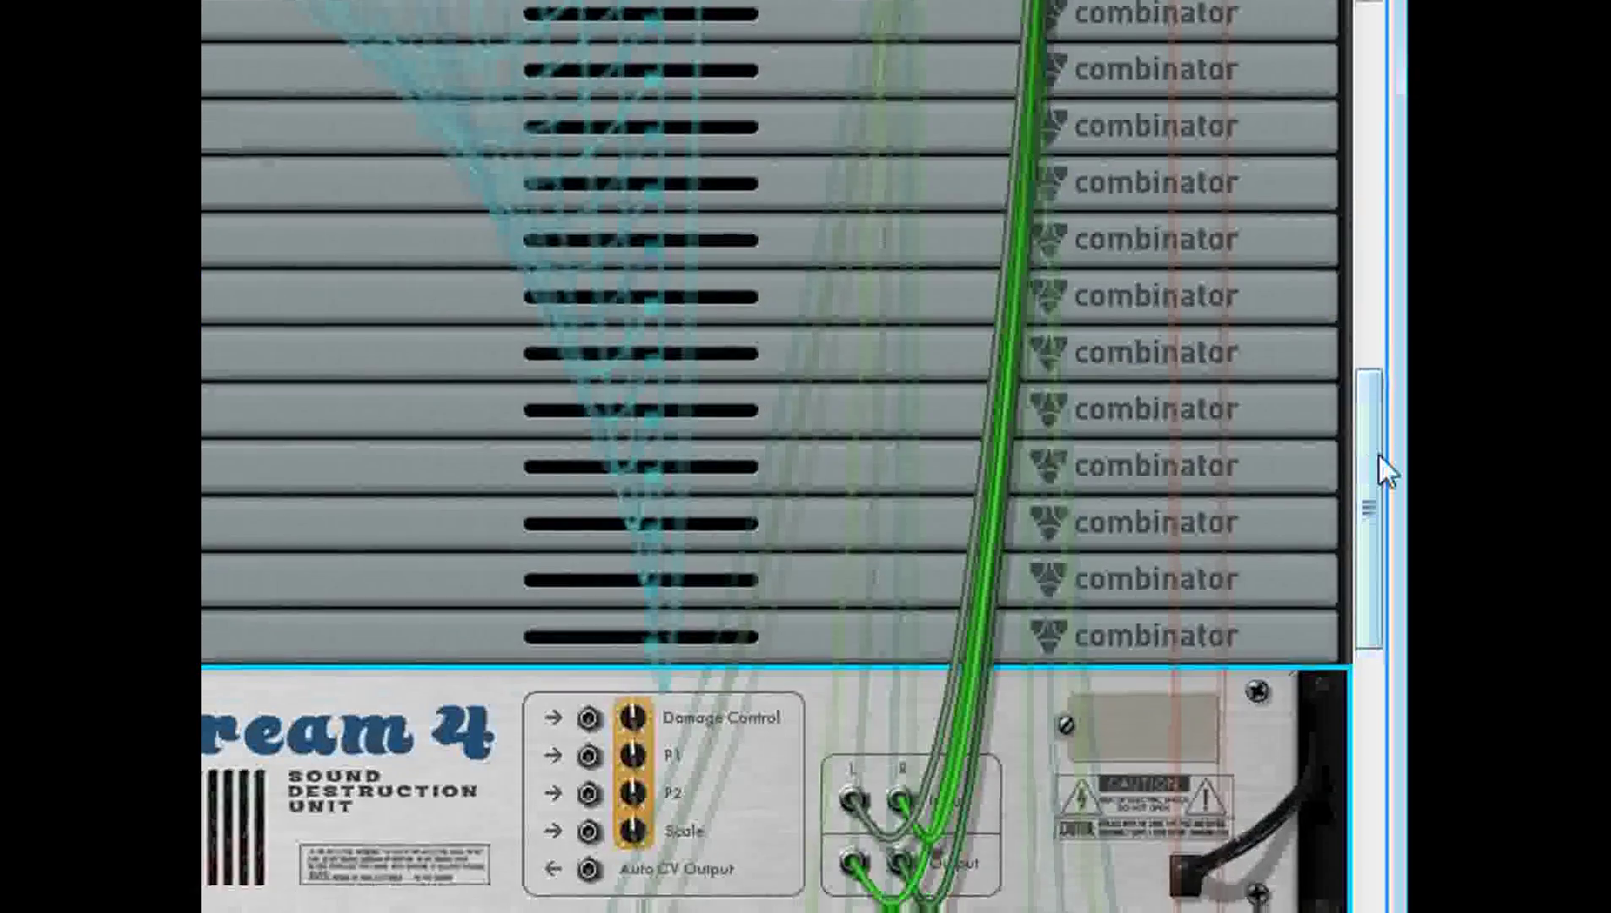
scroll(1378, 455, "up", 6)
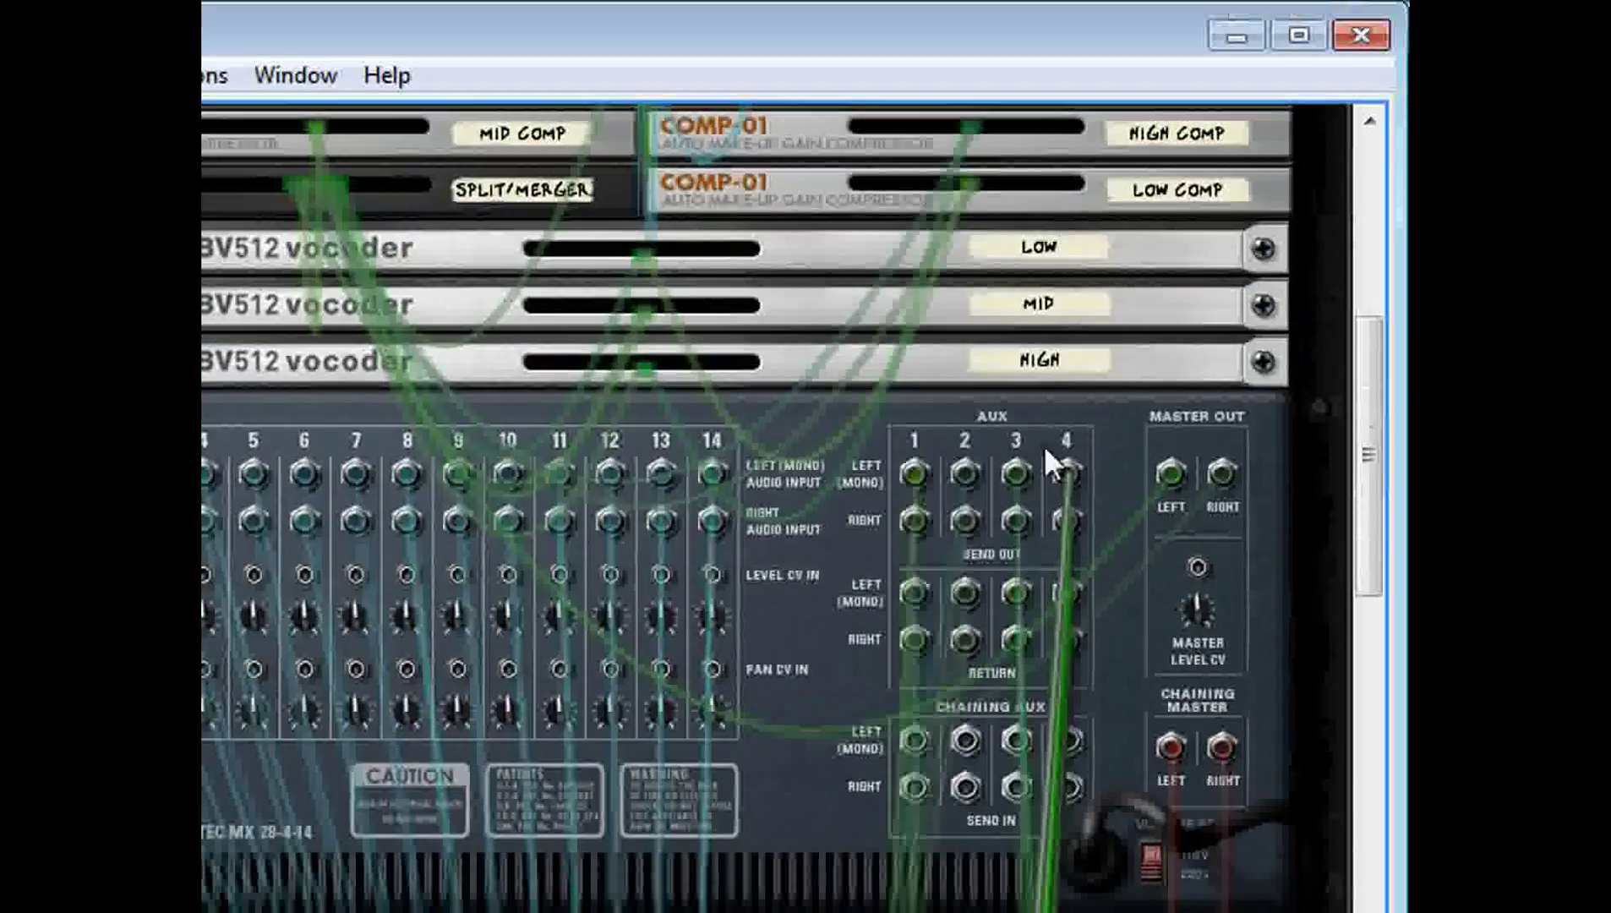
Return to the front of the rack and examine the main mixer's aux send knobs and labelled effect returns.
key("Tab")
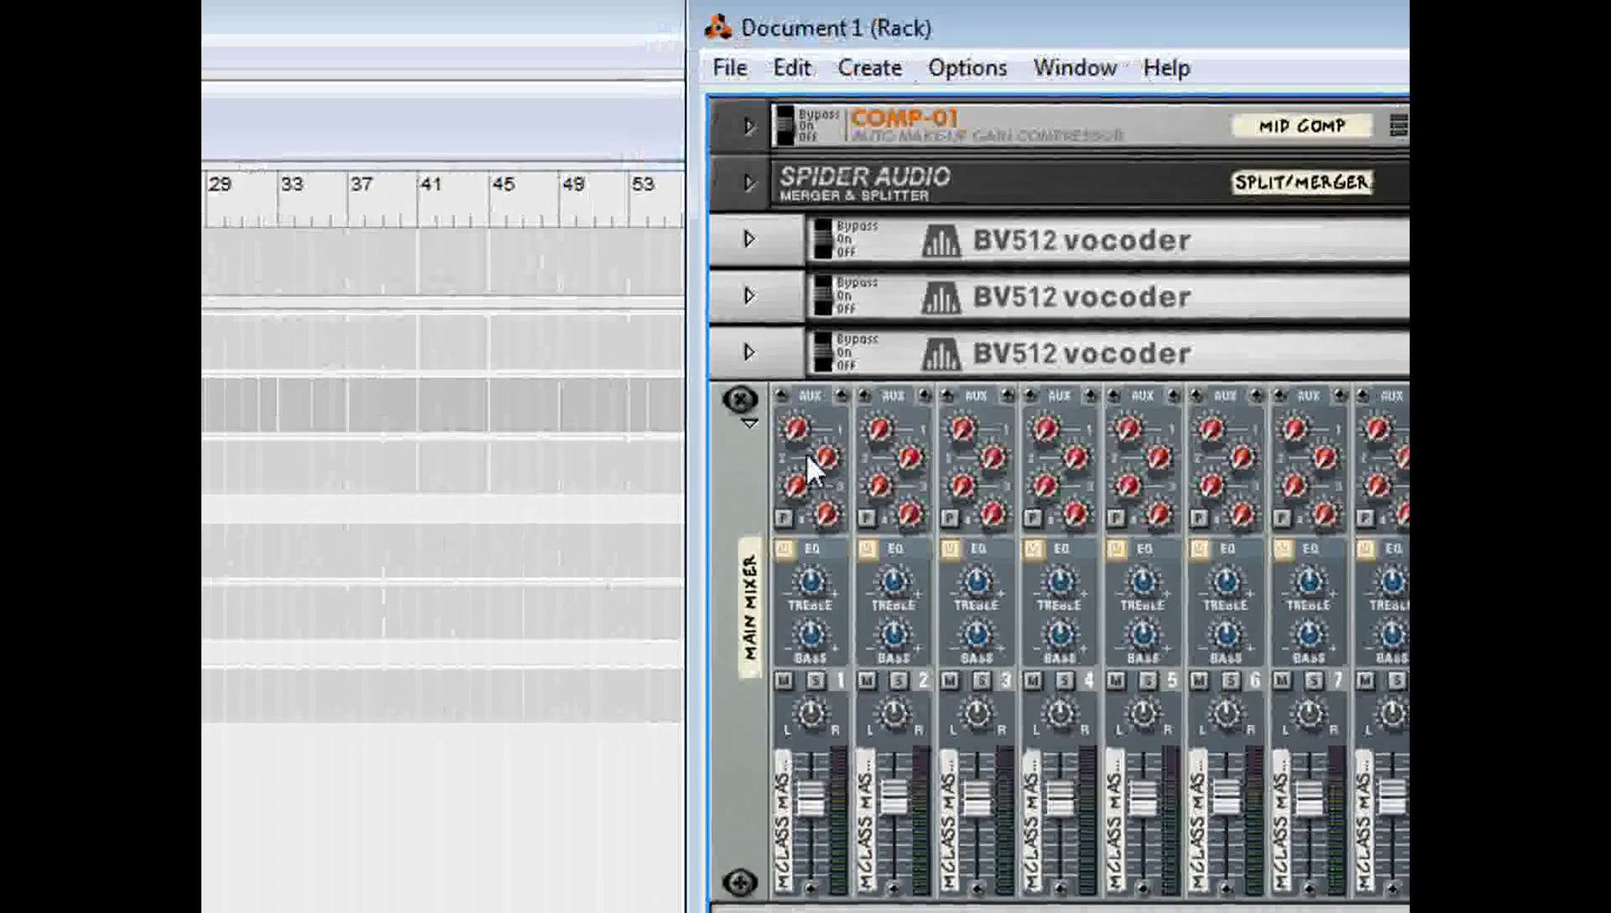
left_click_drag(803, 435, 814, 668)
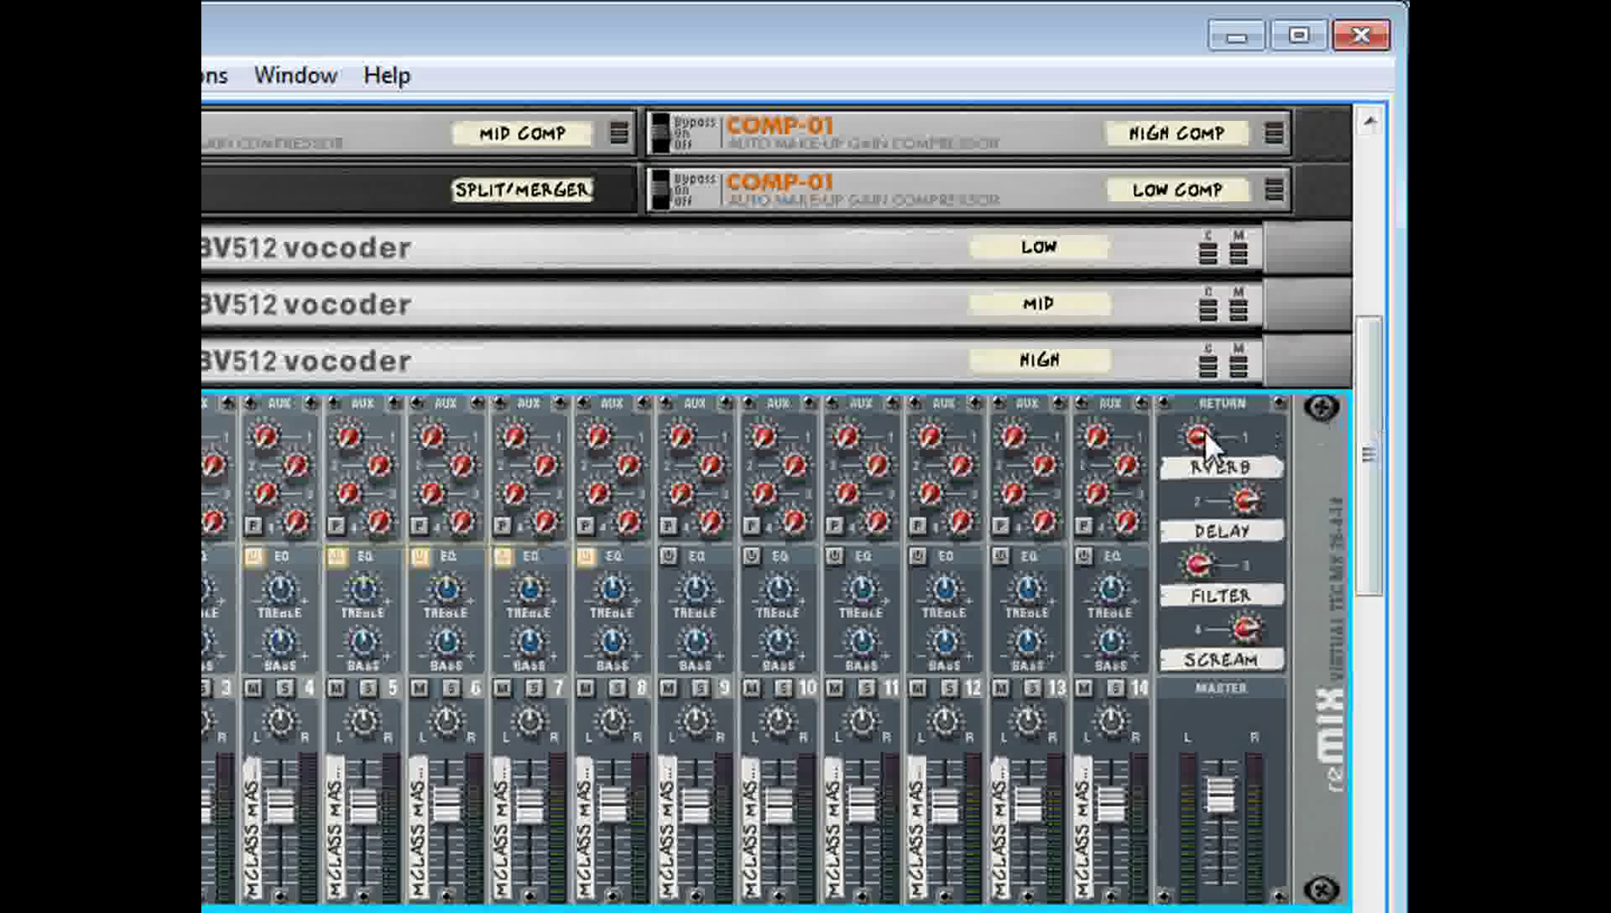
mouse_move(1205, 429)
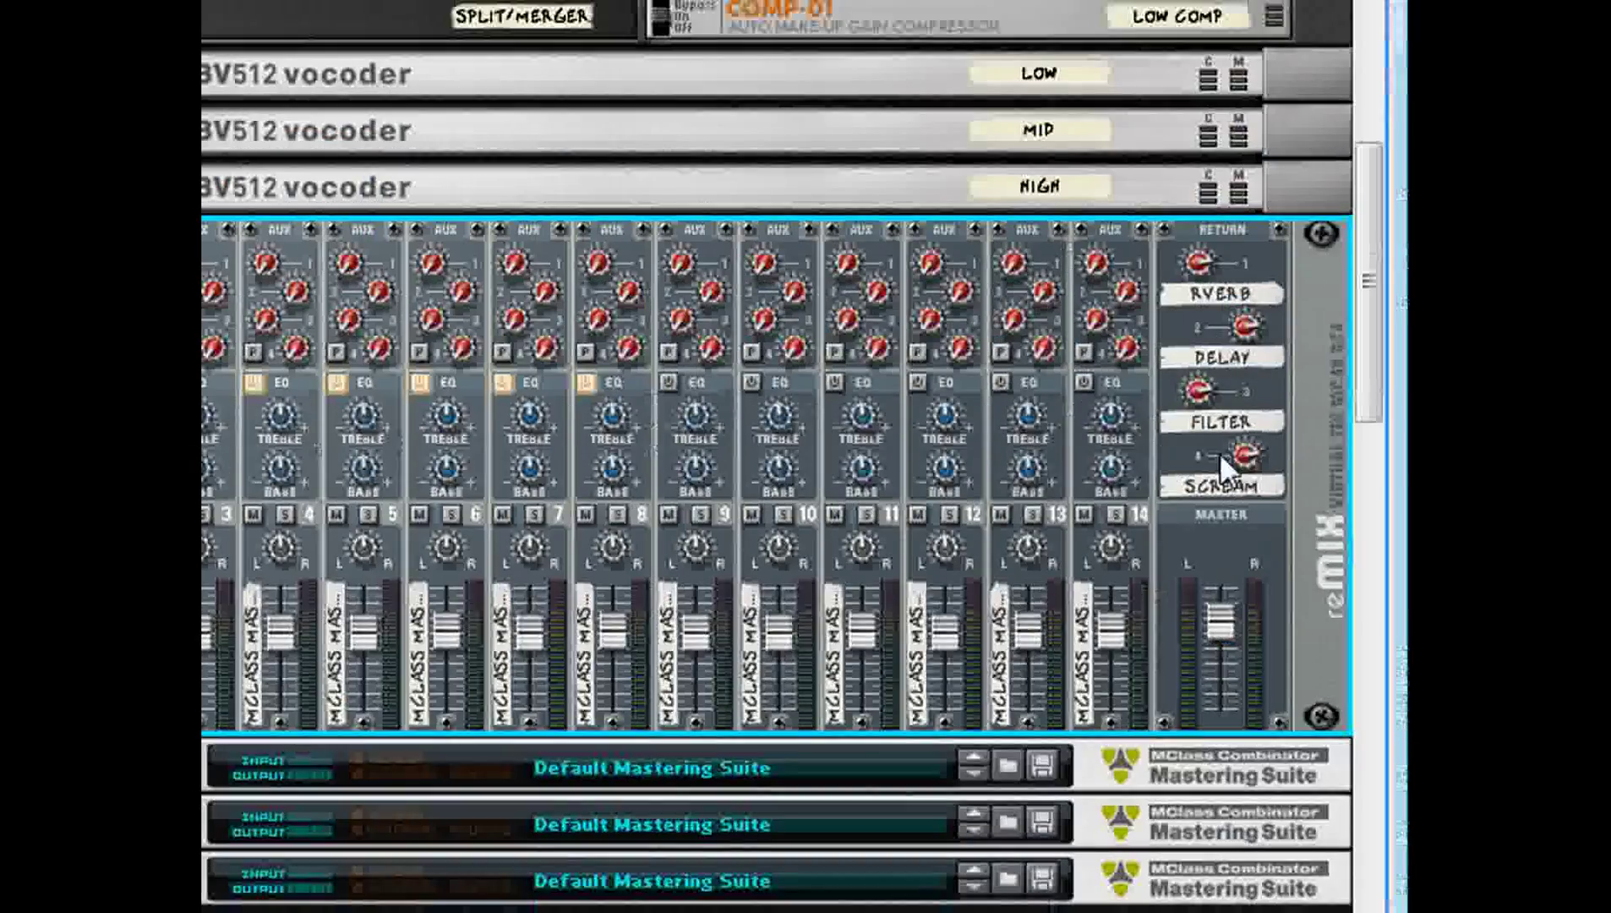
Fold the Scream 4, delay and reverb devices above the percussion mixer.
scroll(1374, 455, "down", 15)
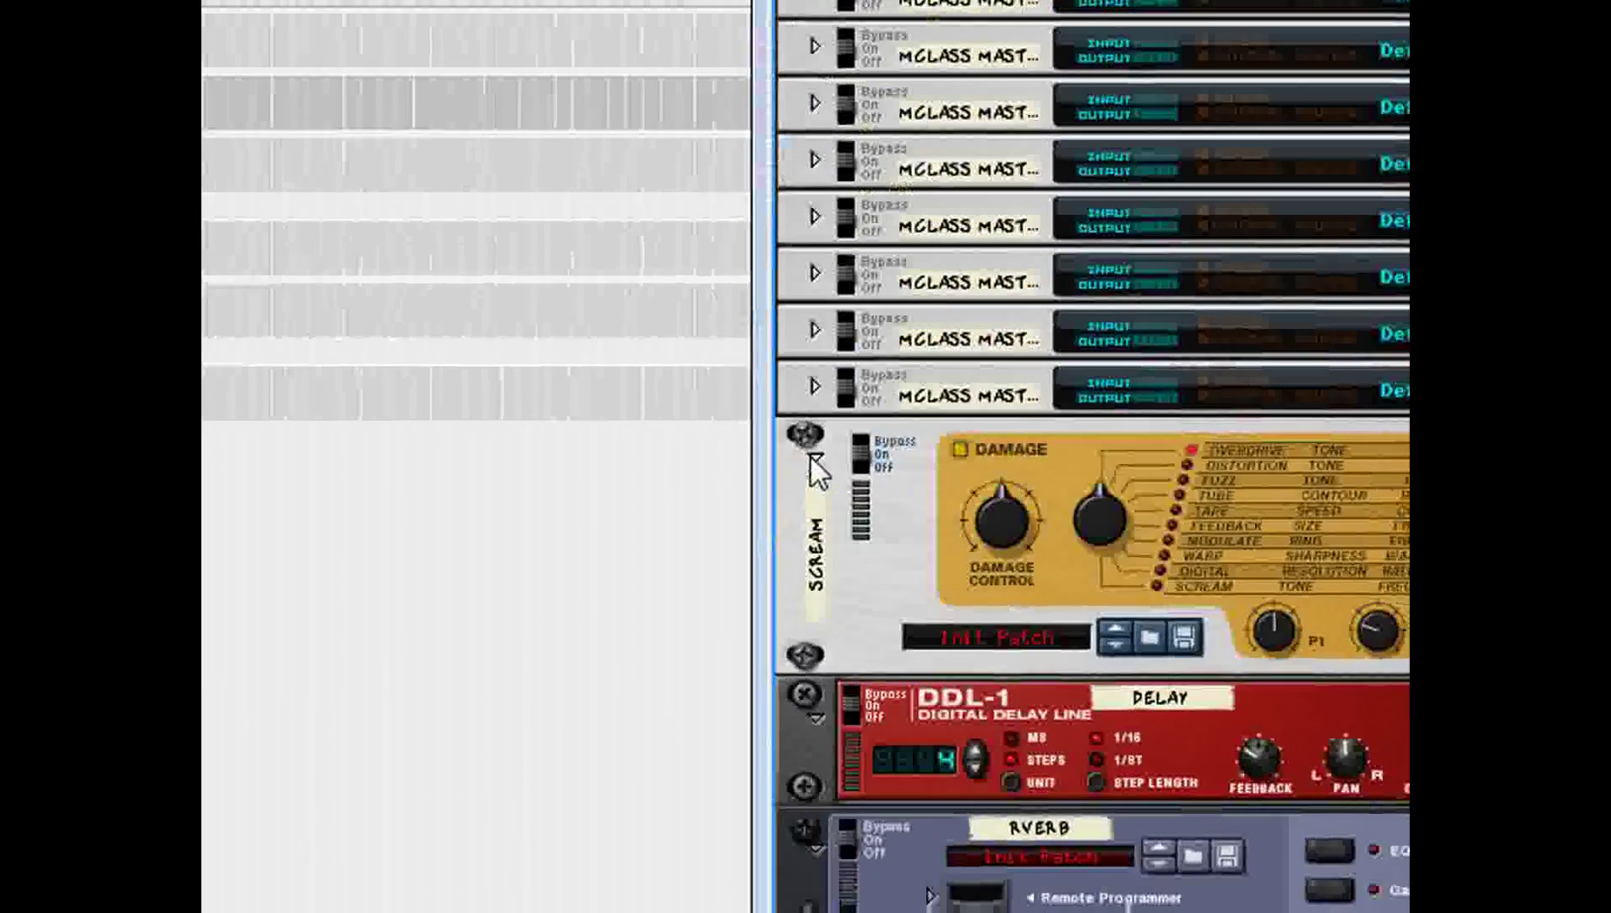
left_click(476, 227)
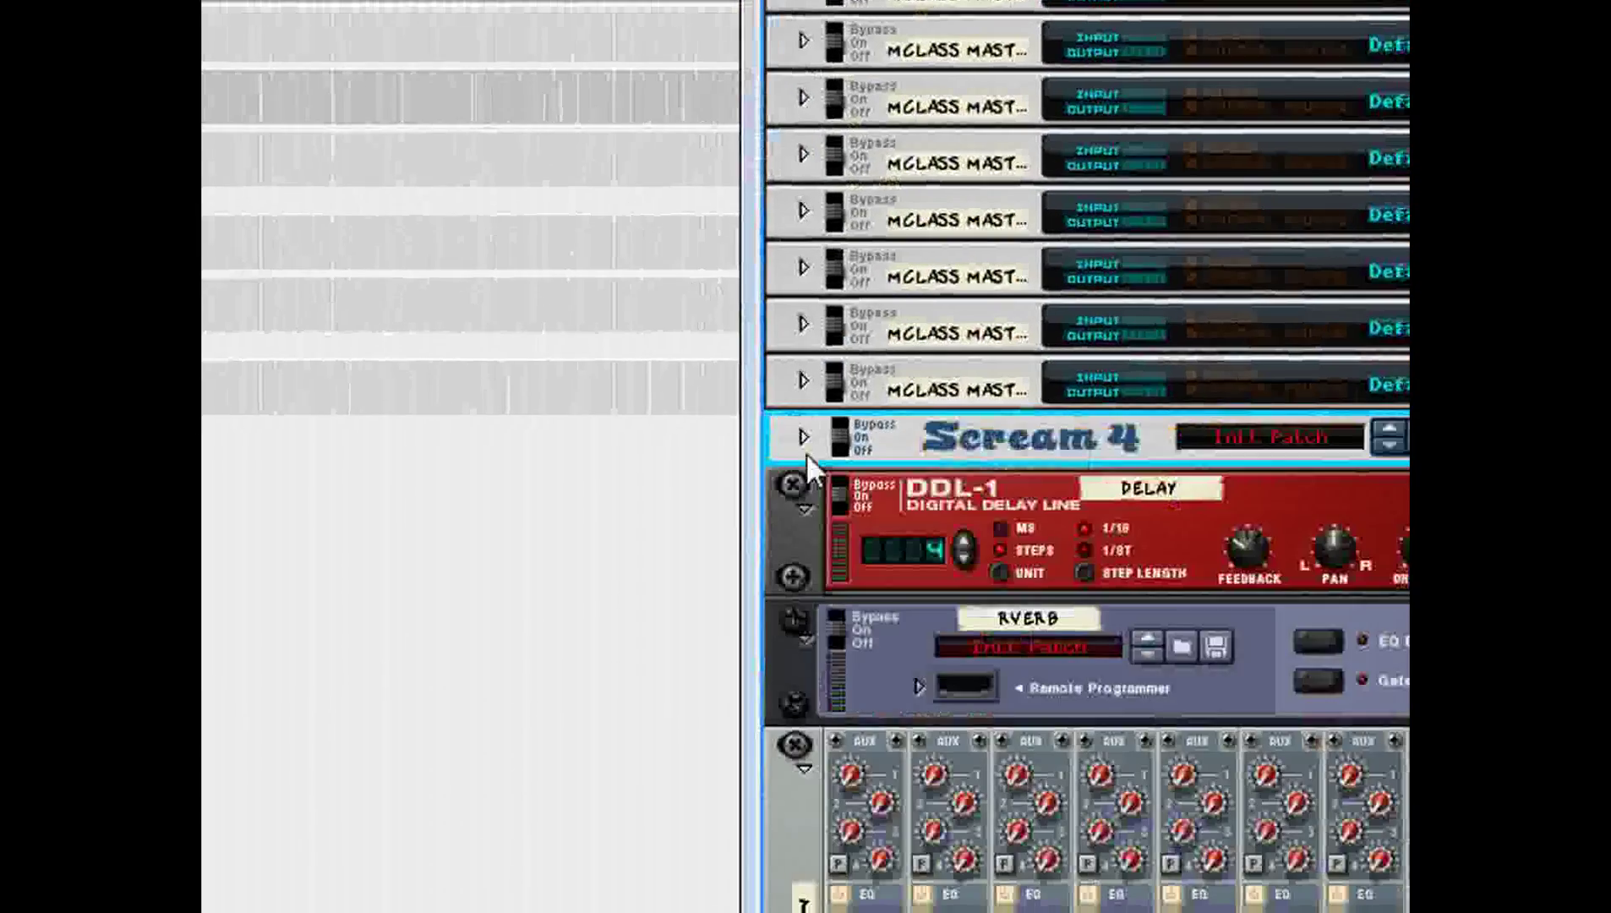
left_click(797, 454)
left_click(805, 467)
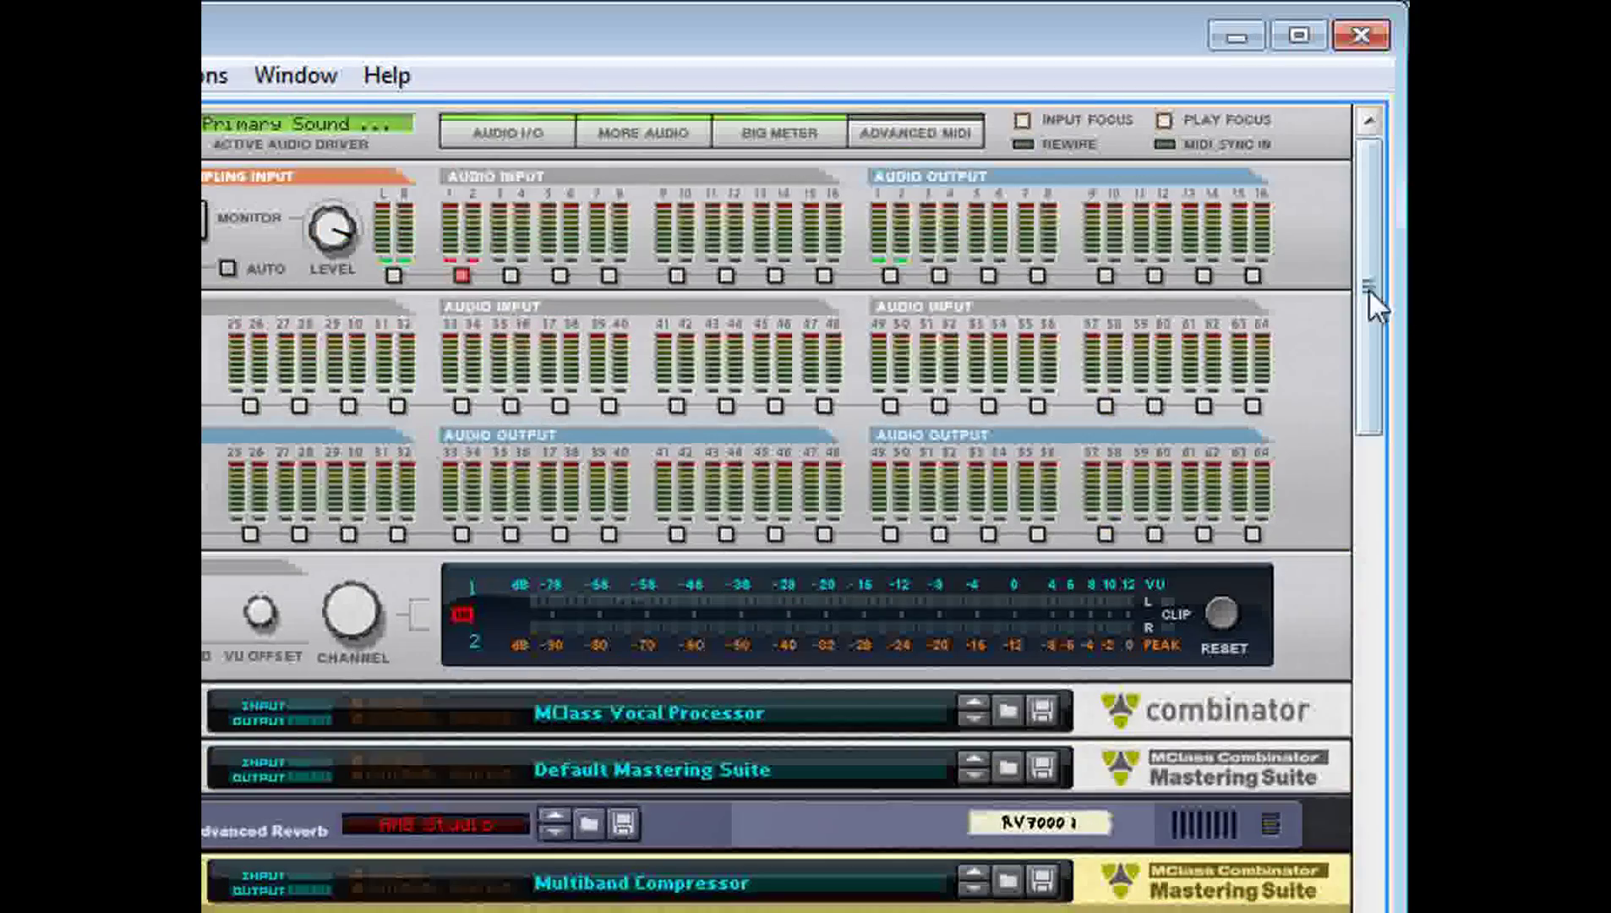
Unfold Combinator 3 and the MClass mastering Combinator directly below it, under the hardware interface.
left_click_drag(1370, 290, 1402, 596)
left_click_drag(1405, 469, 1407, 304)
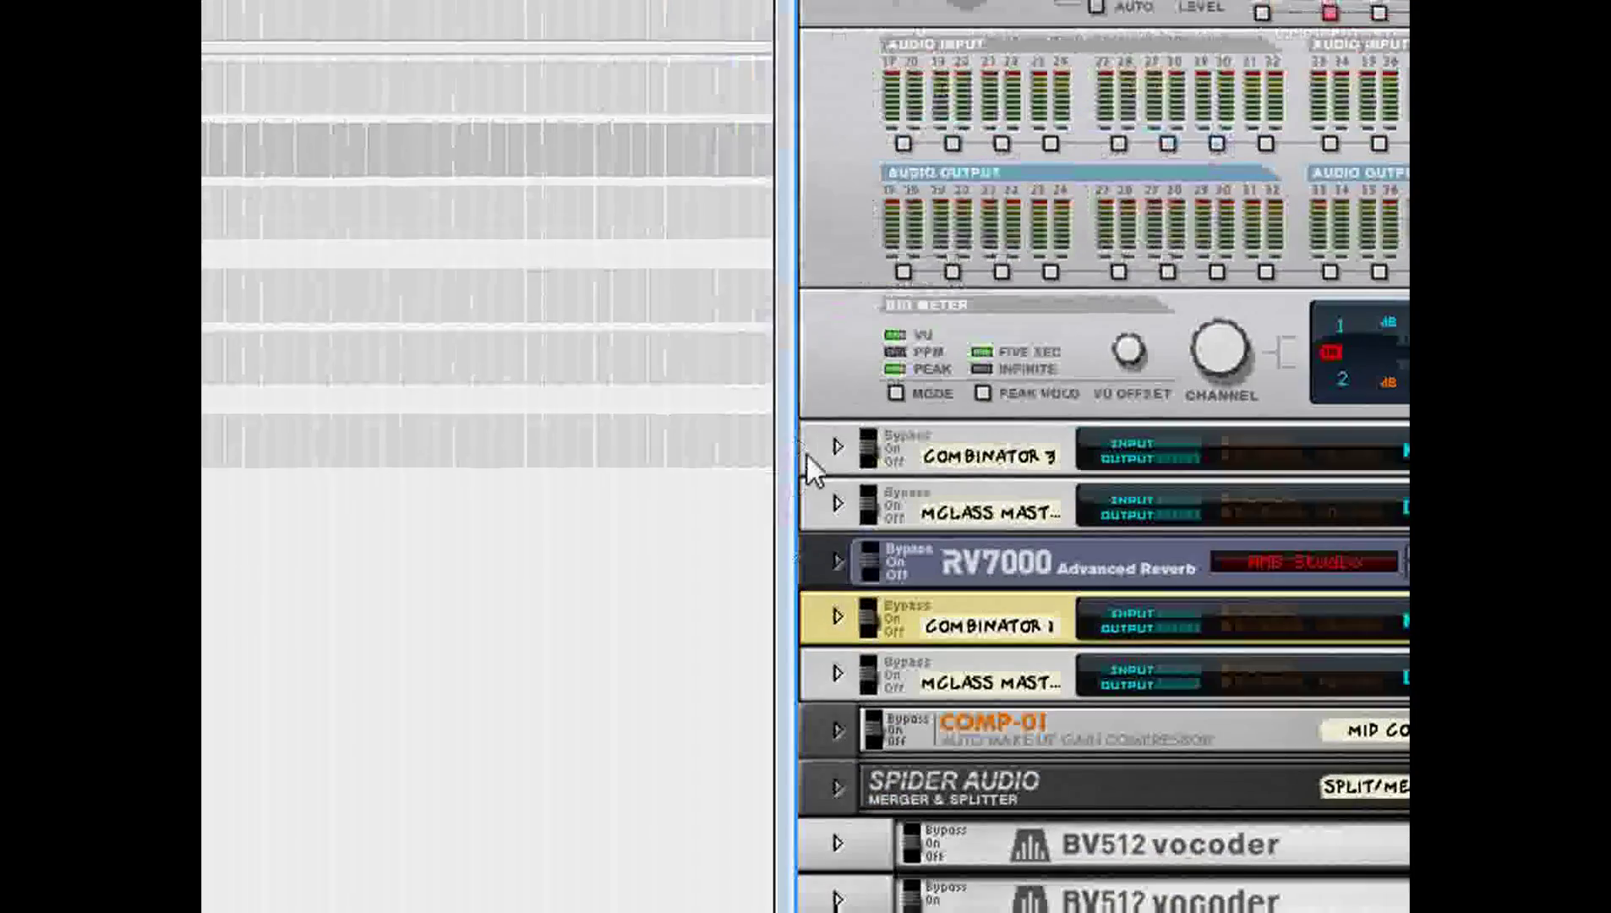
left_click(836, 446)
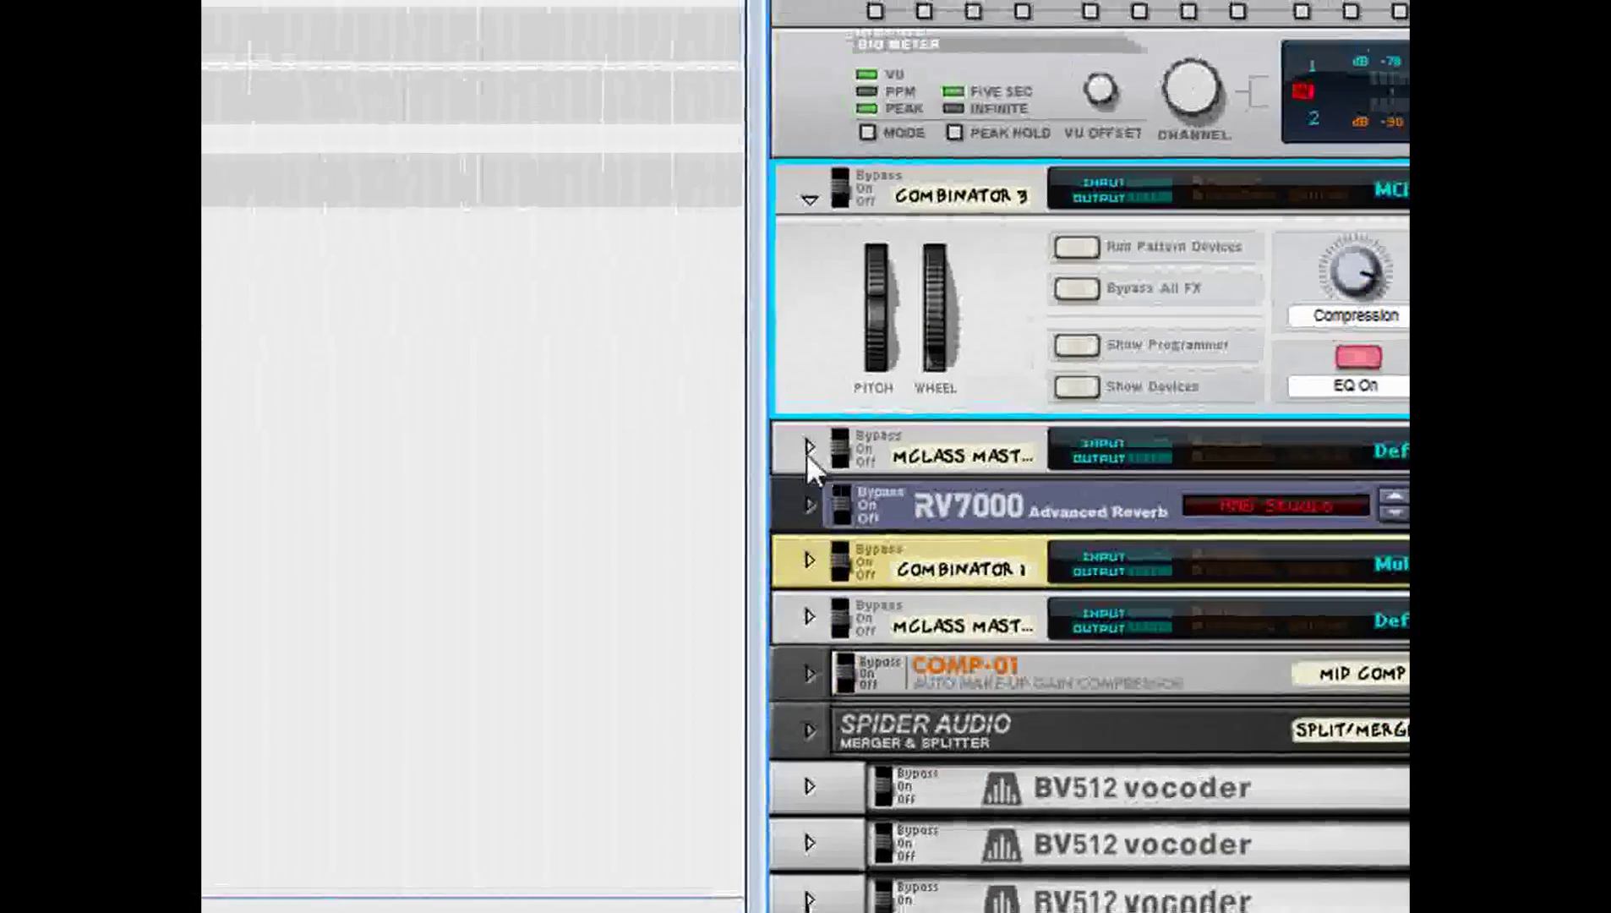
left_click(807, 455)
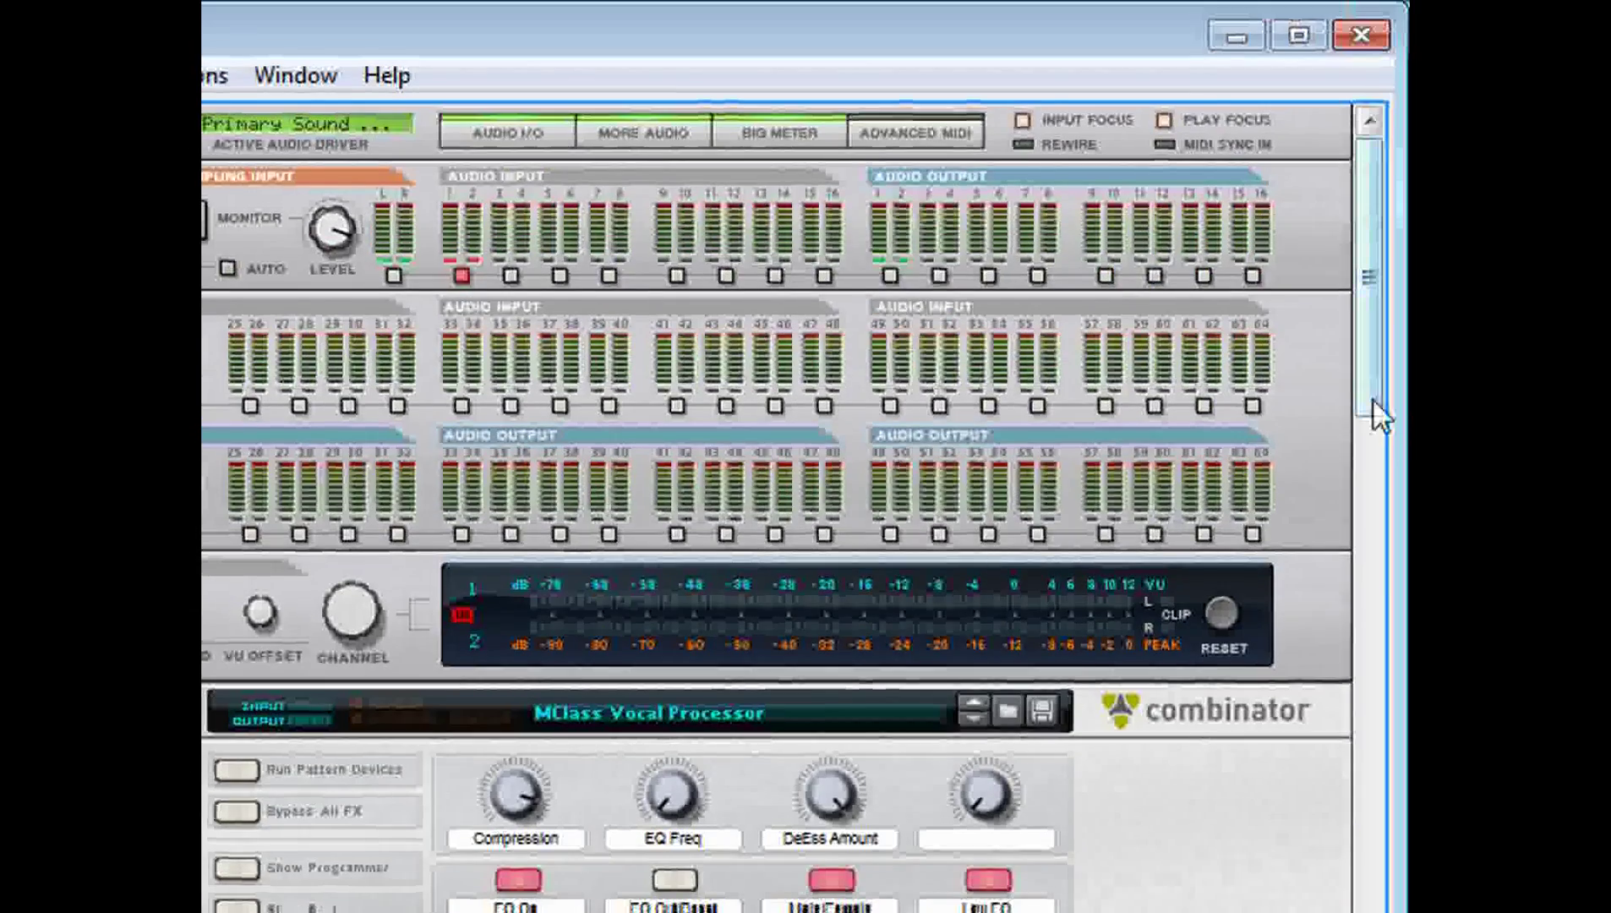
left_click_drag(1374, 400, 1366, 455)
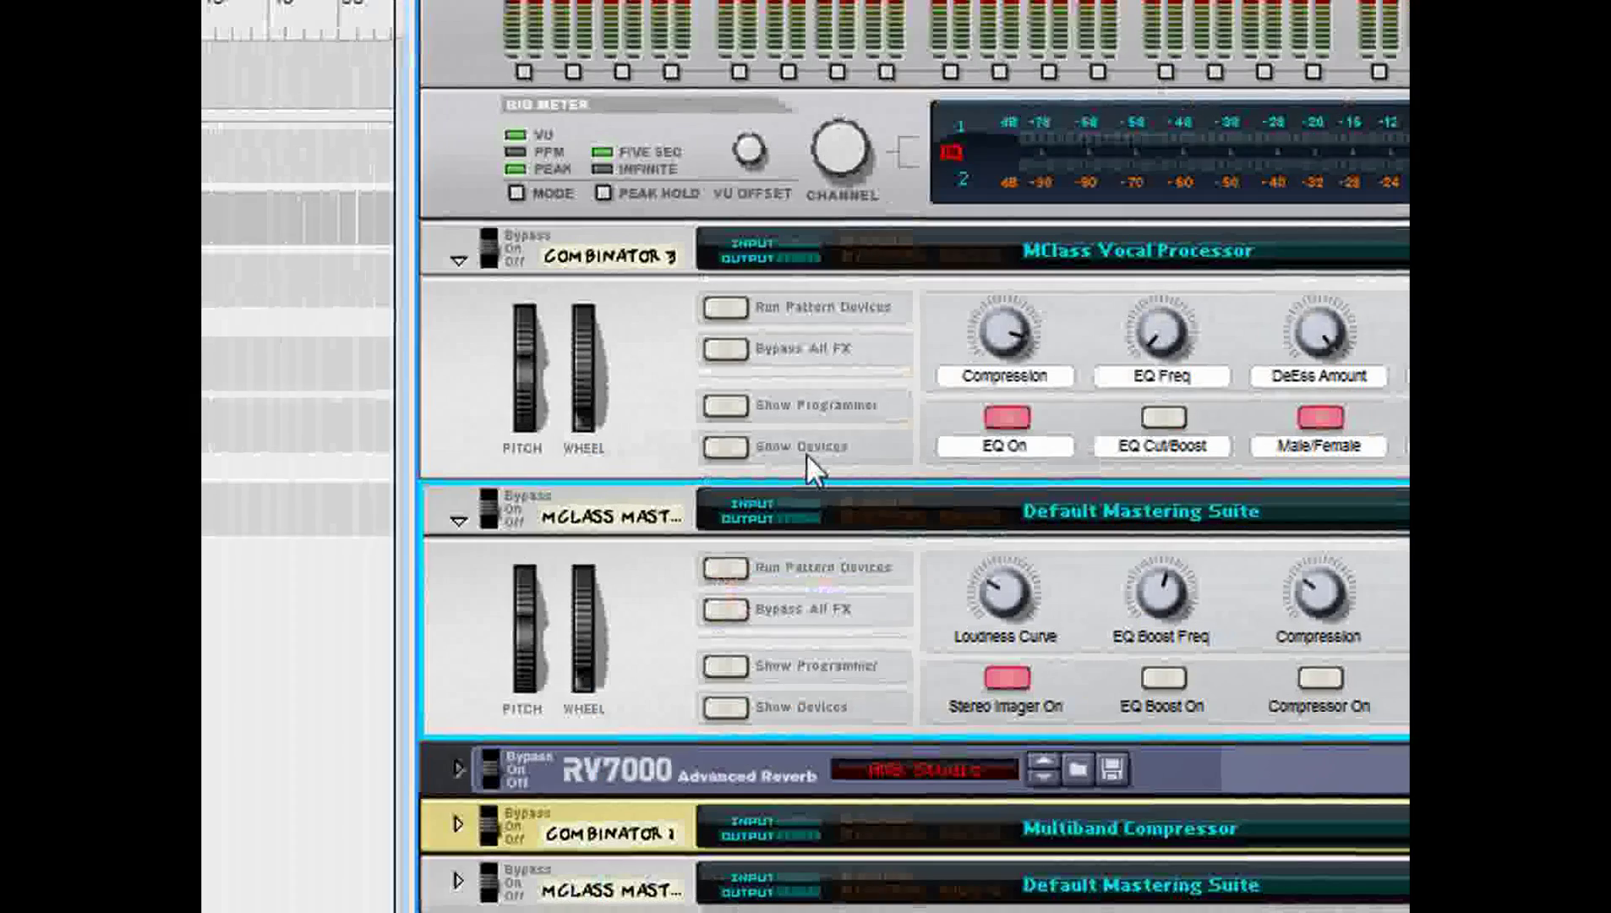
Show the rear of the rack, trace the two Combinators' cables to the hardware interface's sampling input, and return to the front.
key("Tab")
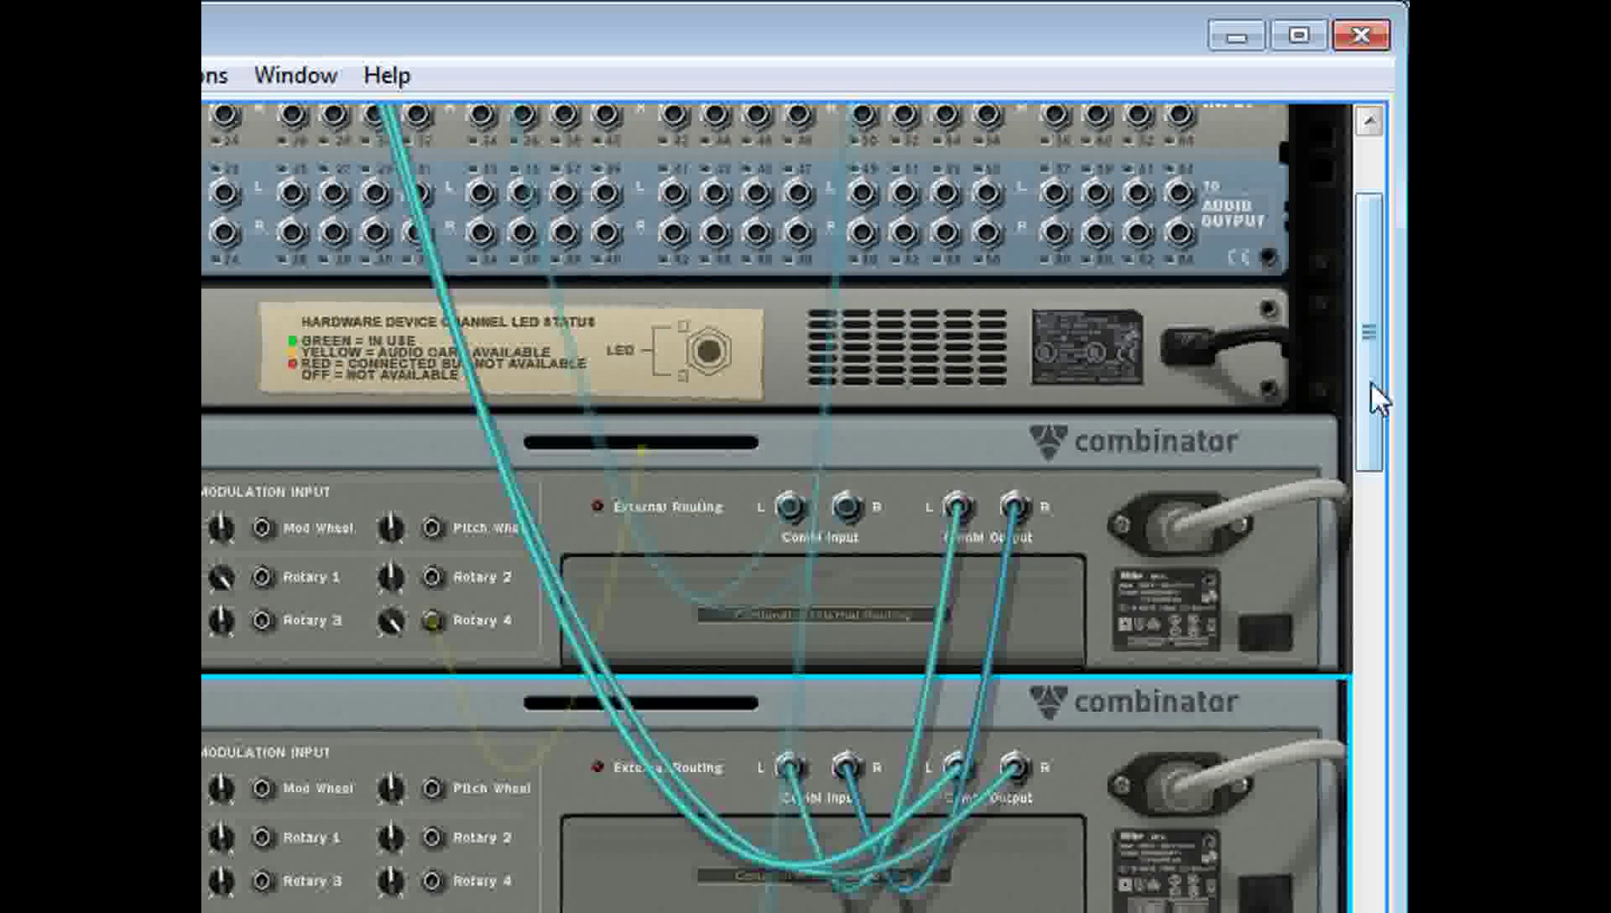
left_click_drag(1376, 393, 1396, 339)
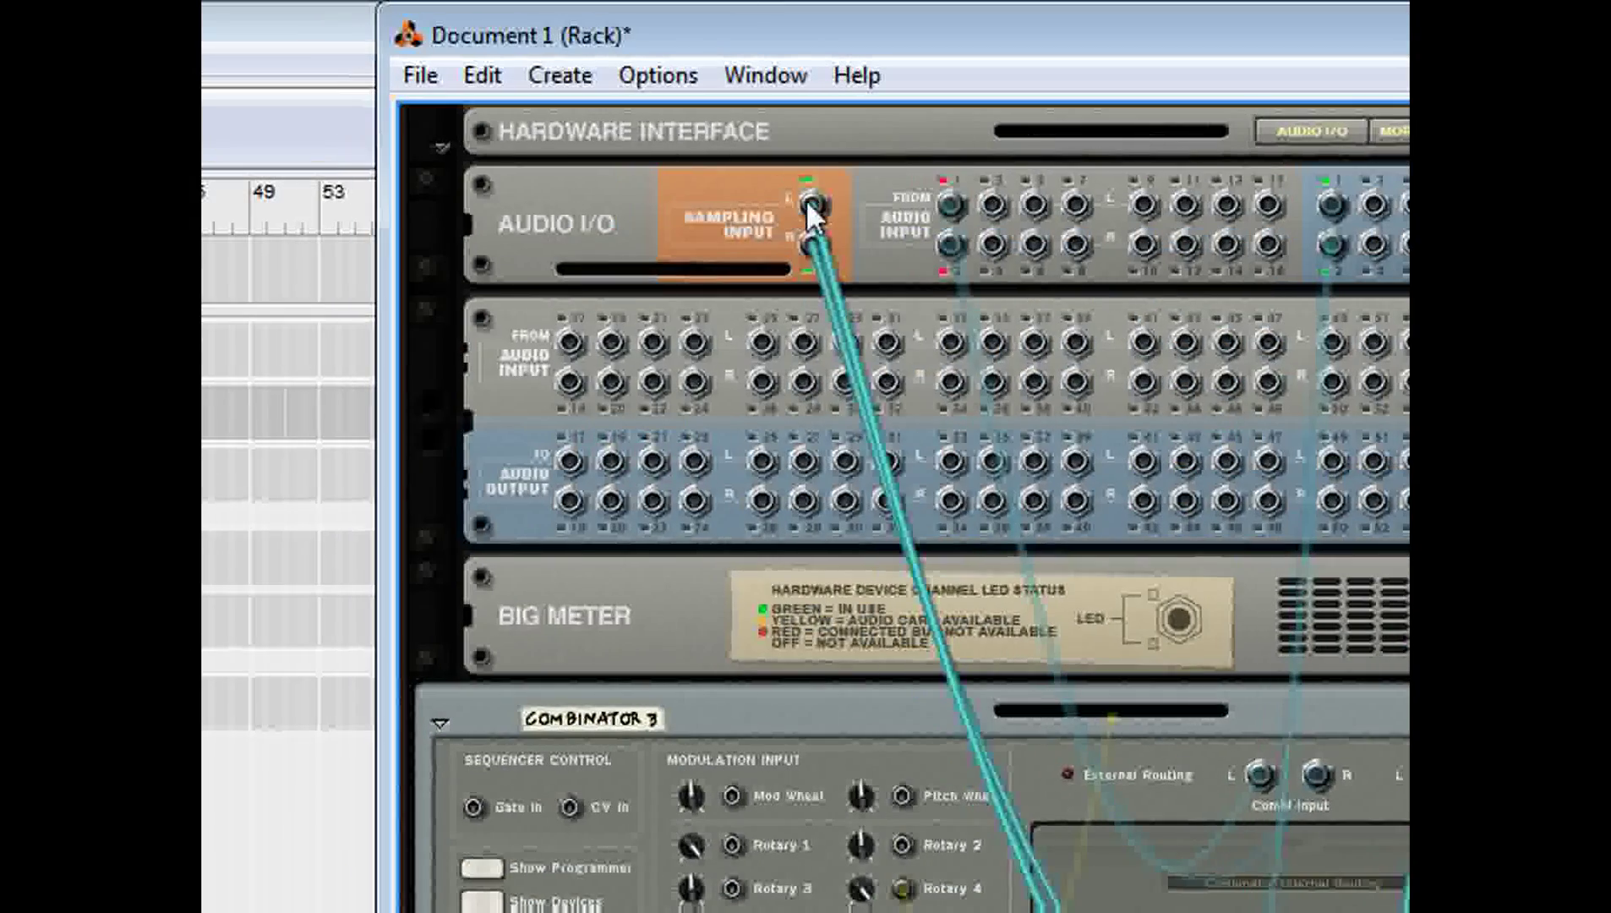
mouse_move(808, 206)
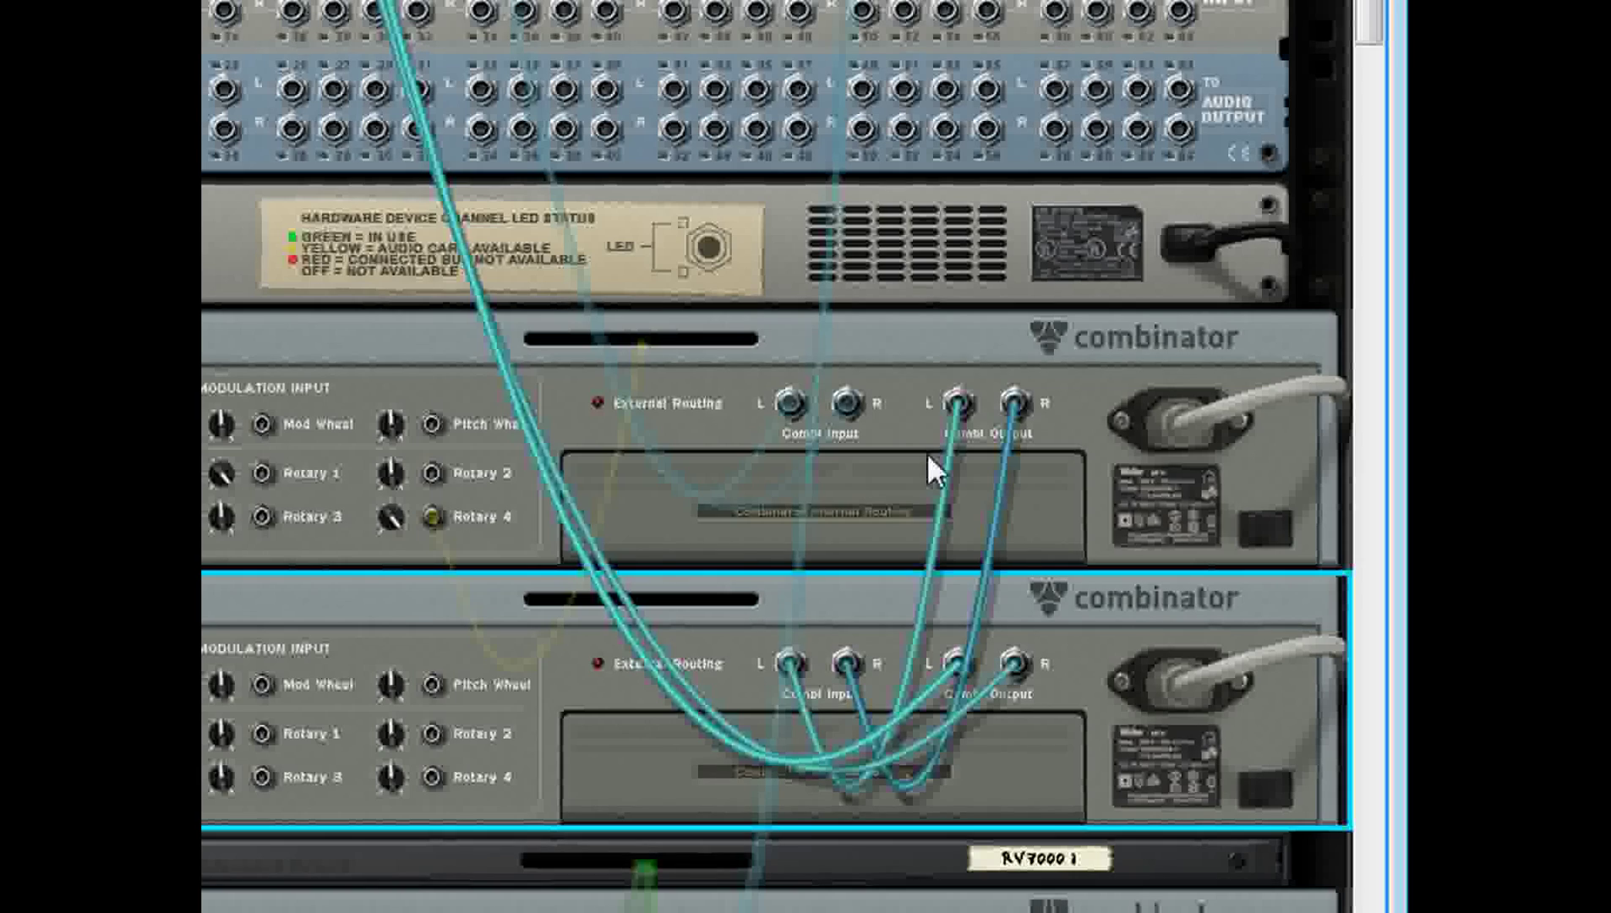
key("Tab")
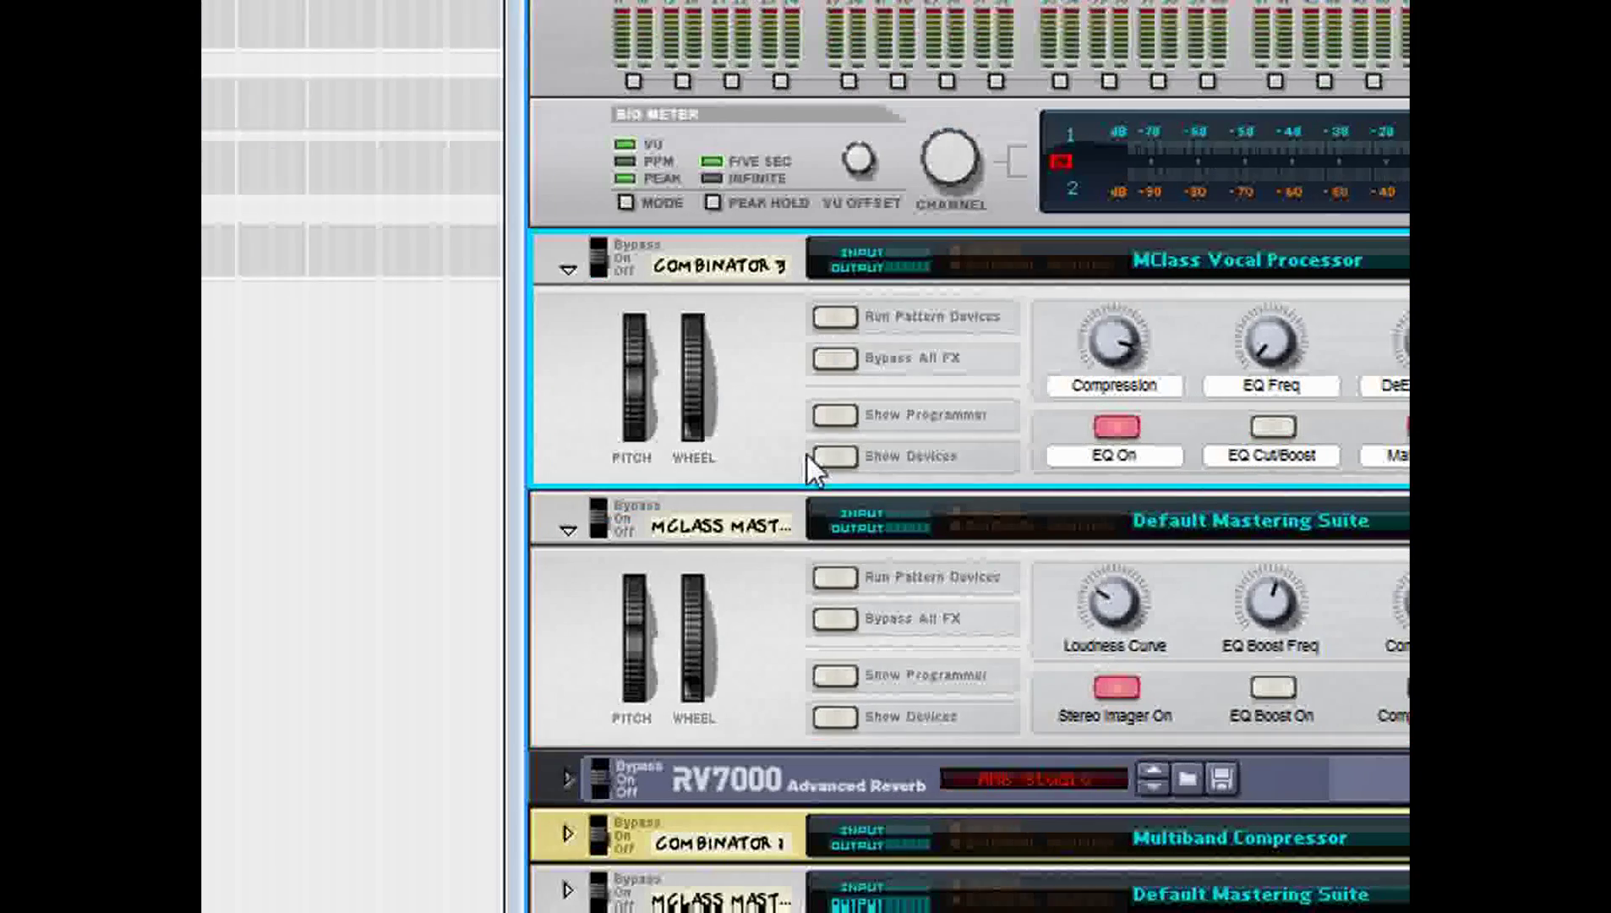
Show the devices inside Combinator 3, examine its equalizers, compressors and reverb, then hide them and fold the Combinator.
left_click(807, 456)
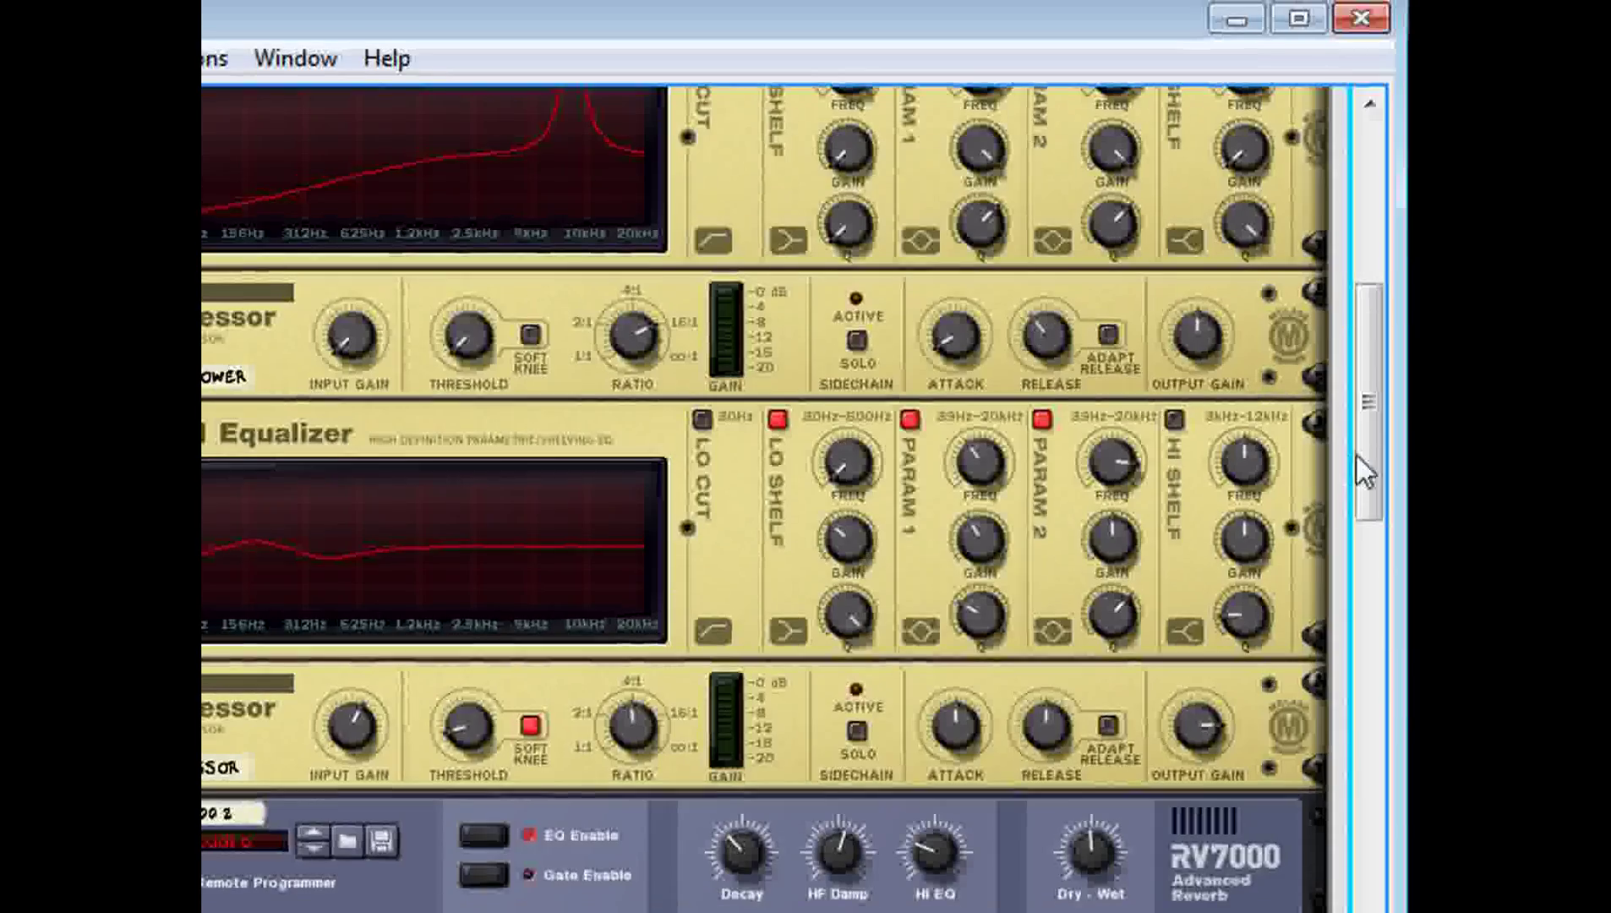
left_click_drag(1357, 456, 1358, 440)
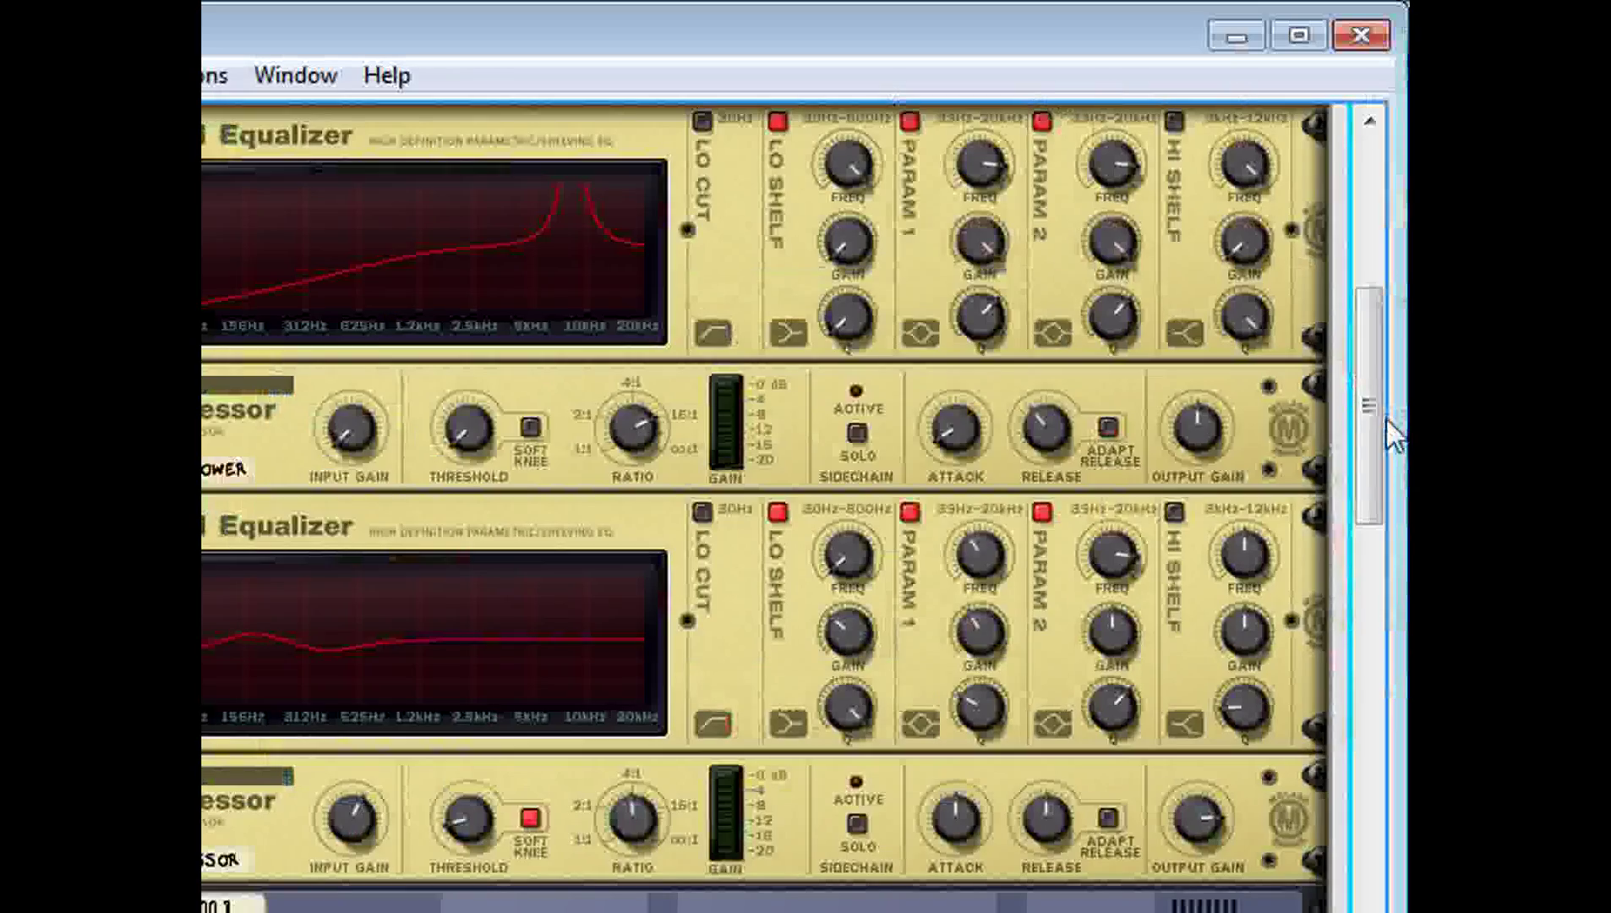
left_click_drag(1385, 417, 1369, 267)
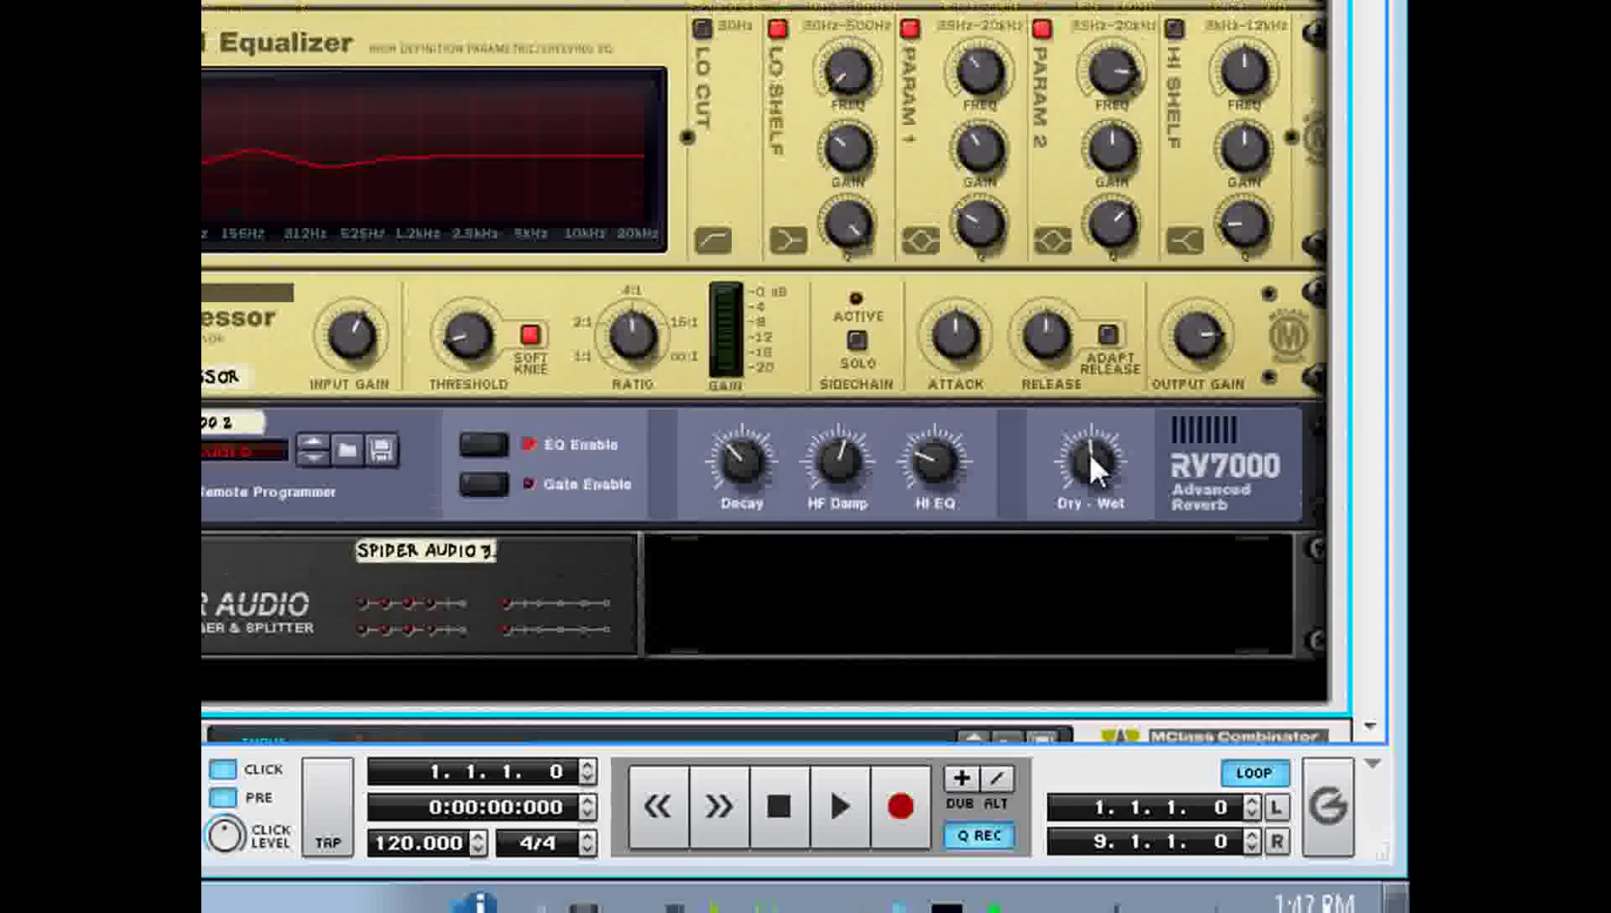
mouse_move(1090, 457)
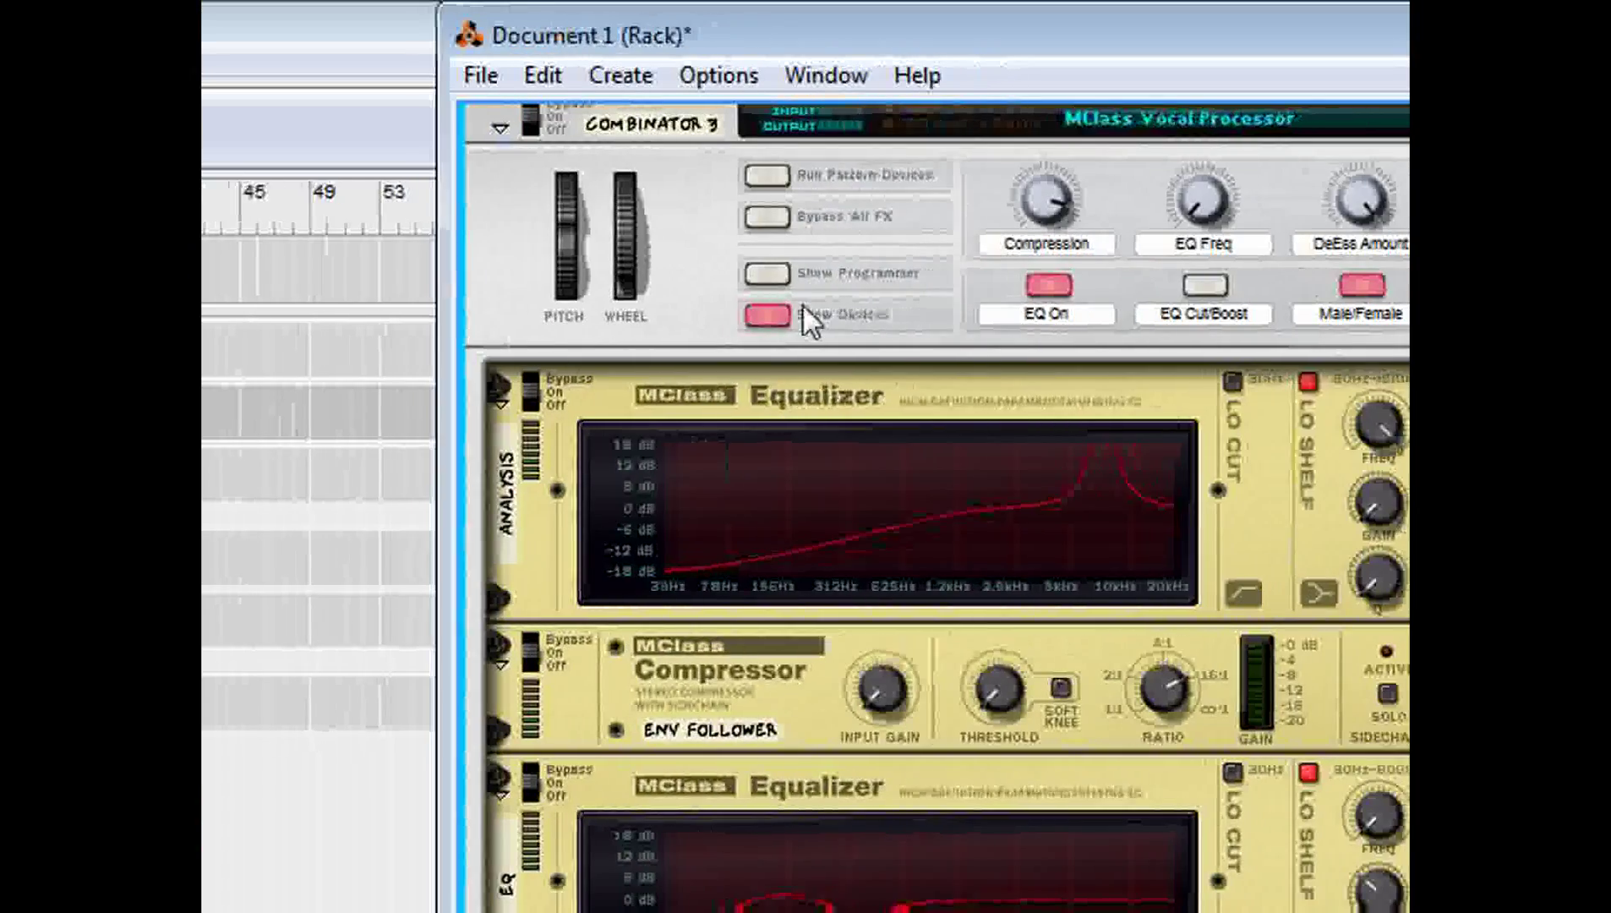
left_click(803, 311)
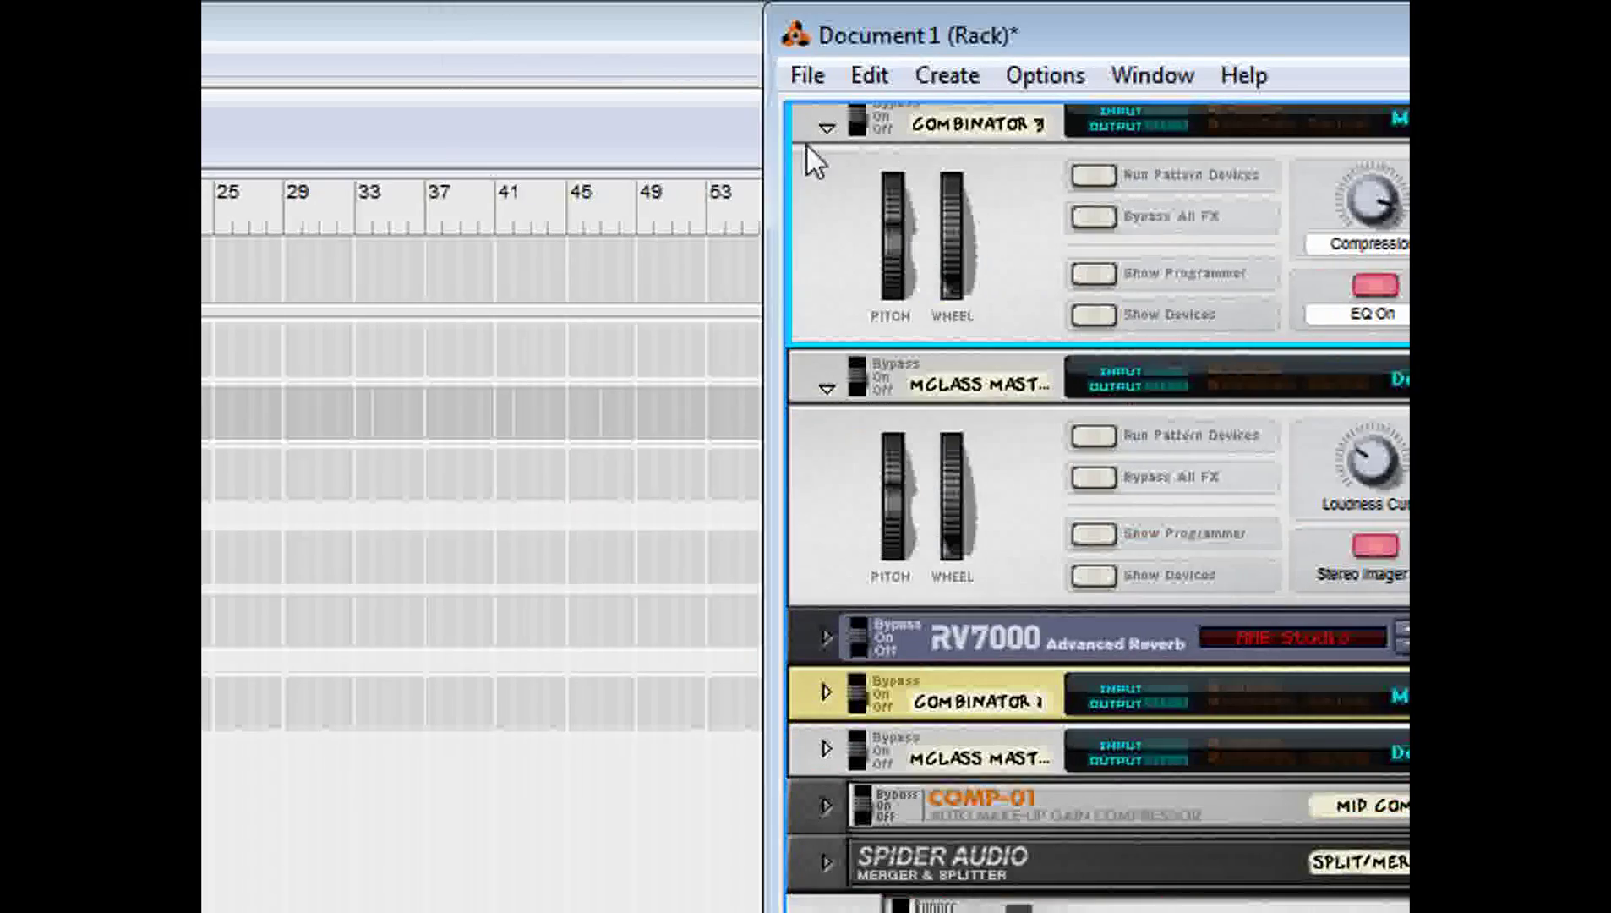
left_click(523, 128)
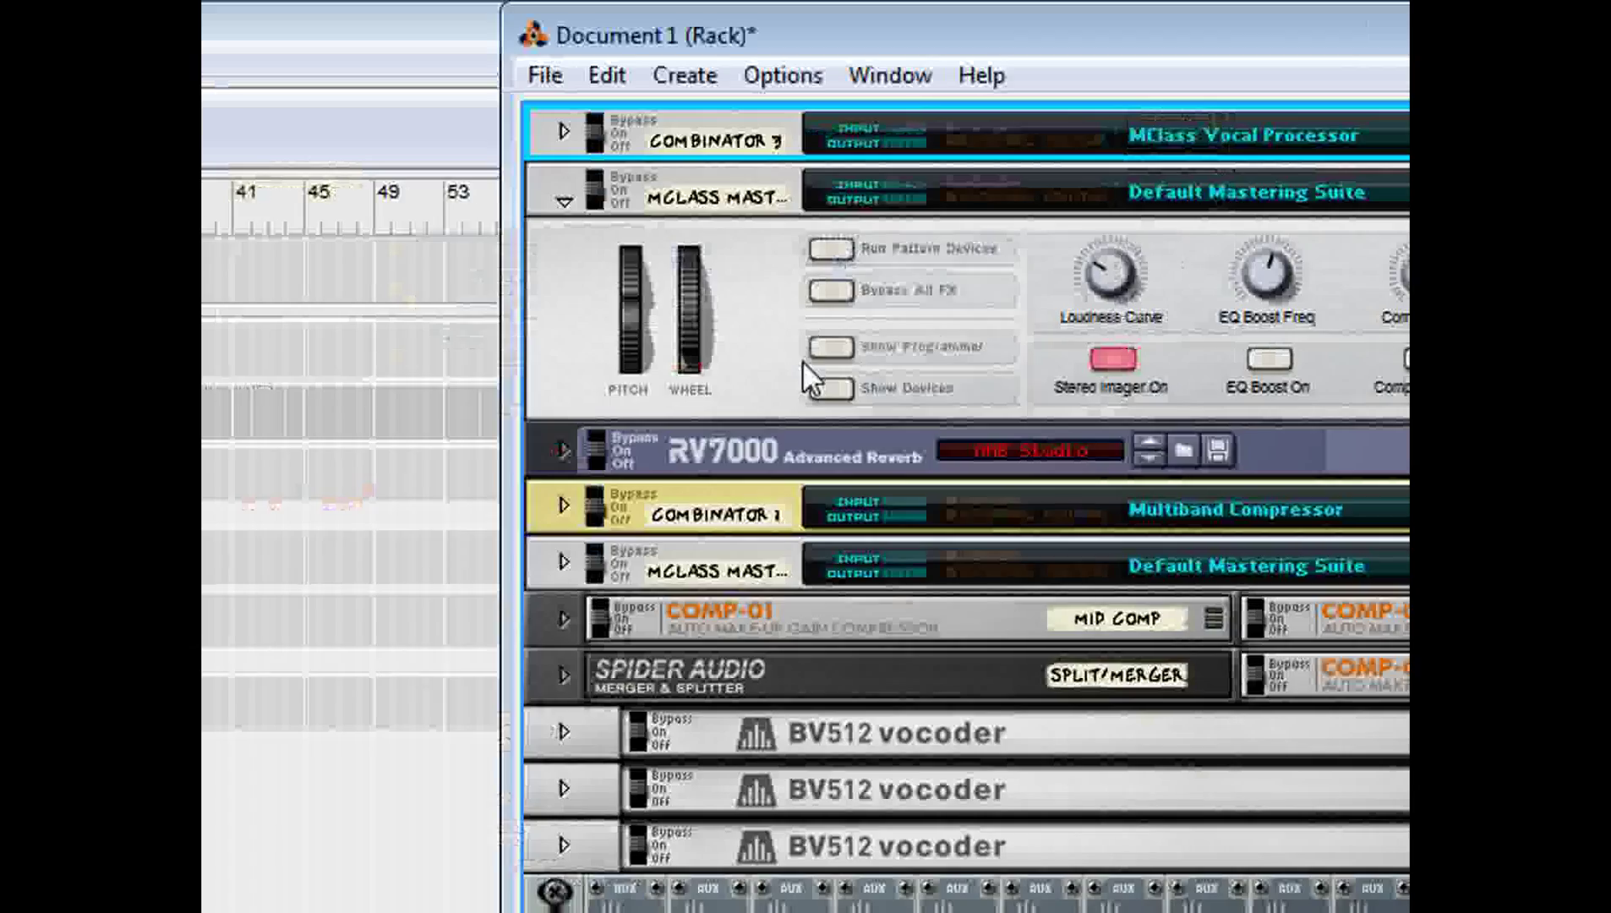
Show the devices inside the first Default Mastering Suite Combinator for a look, then hide them and fold it.
left_click(410, 389)
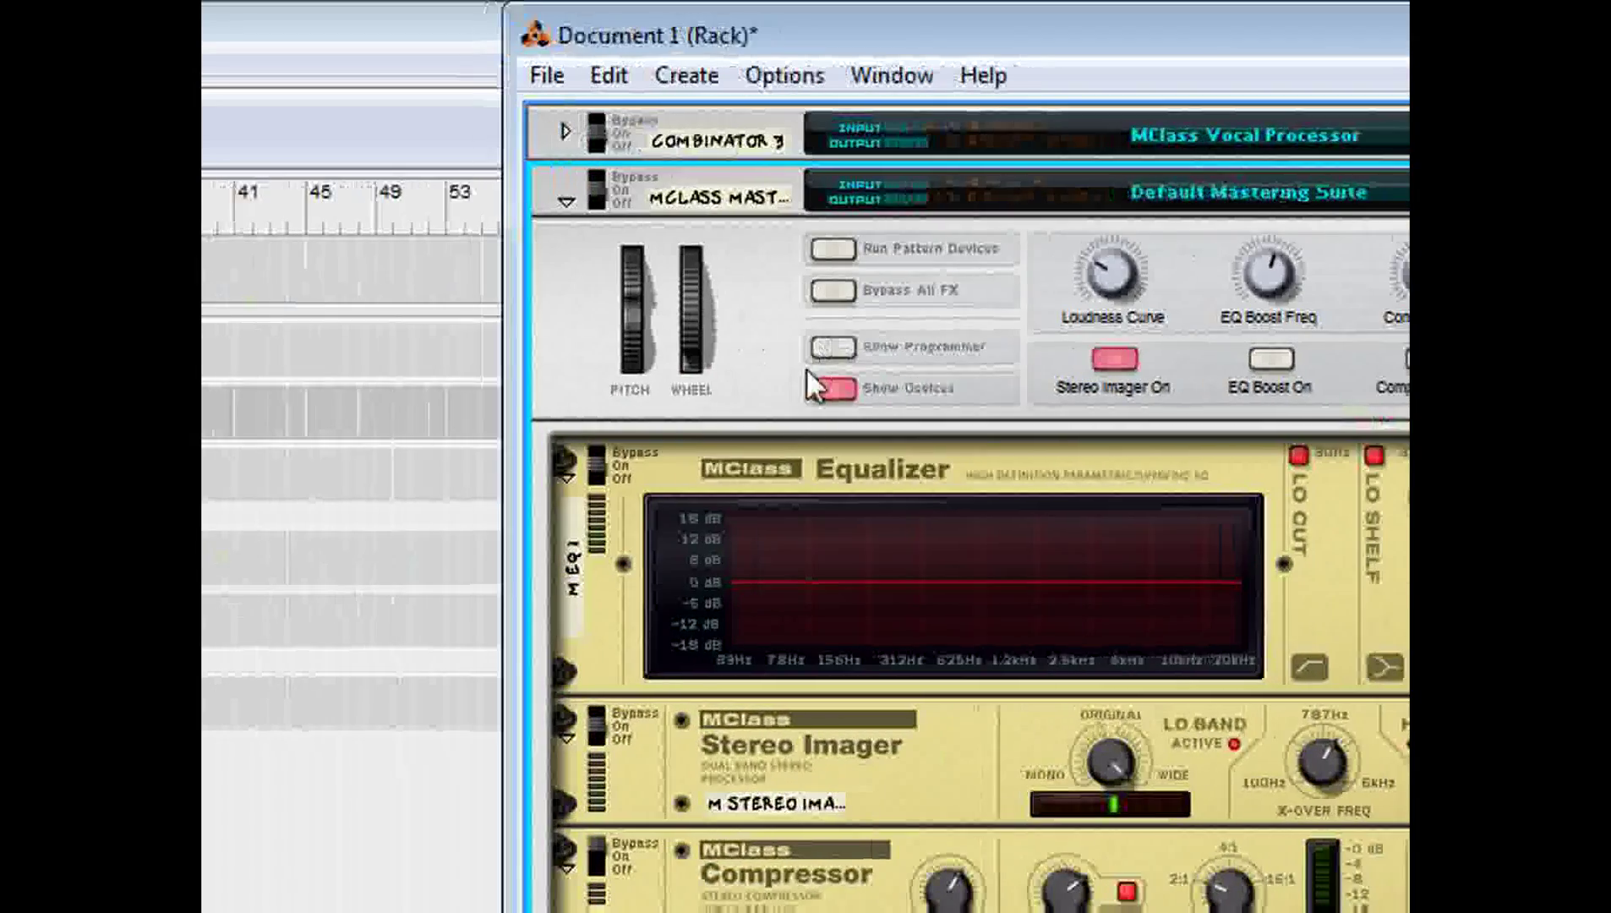
left_click(805, 379)
left_click(862, 202)
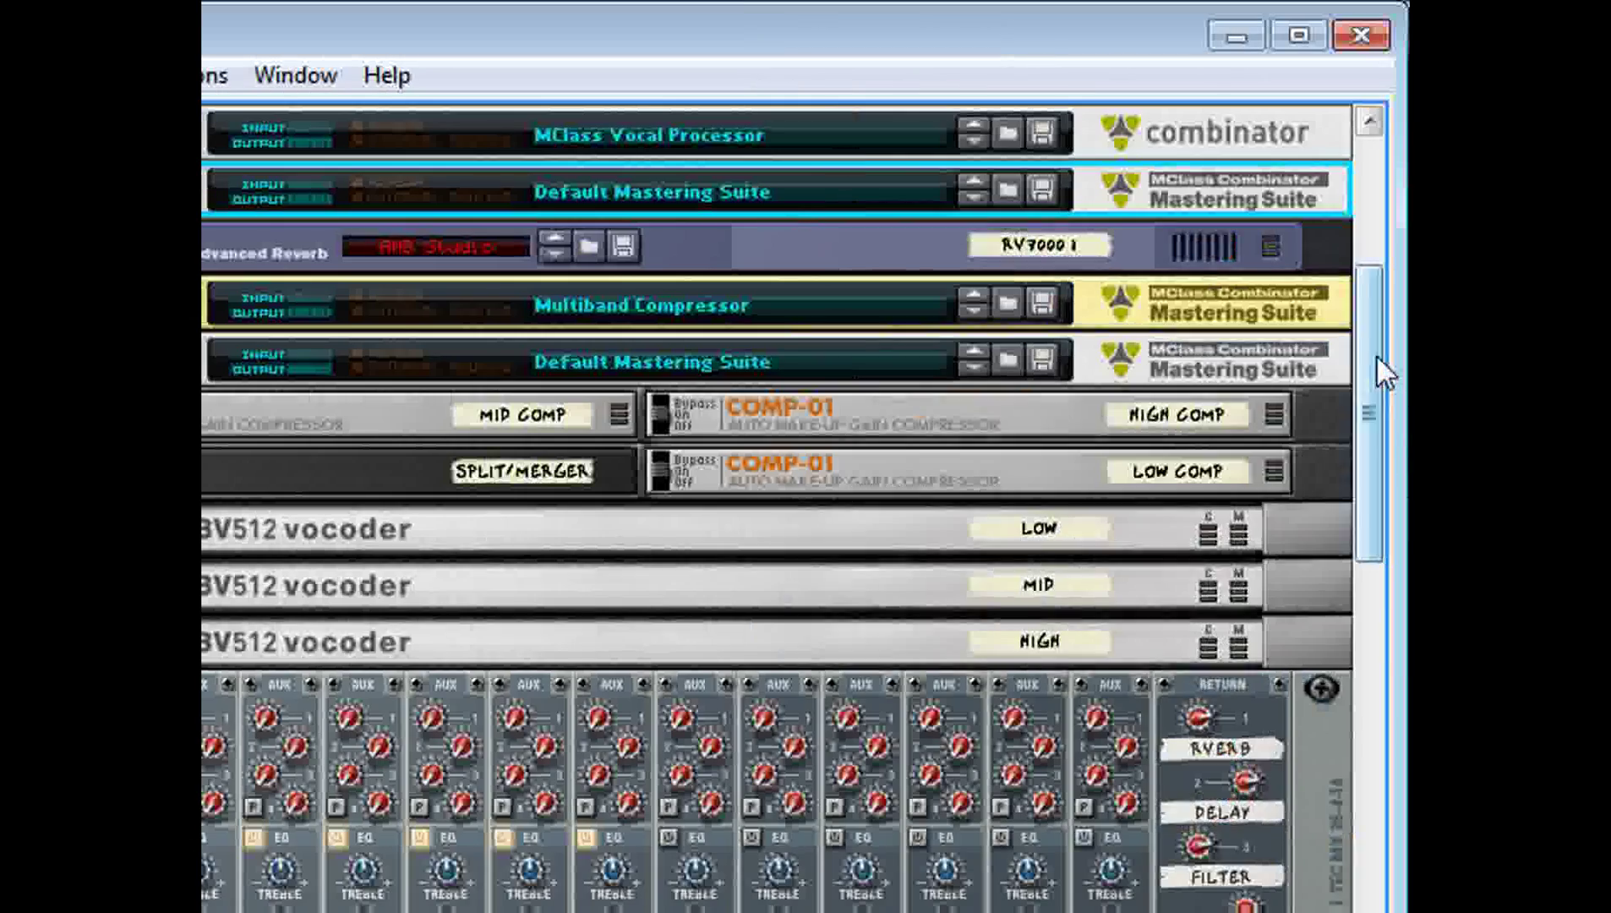
left_click_drag(1376, 359, 1388, 198)
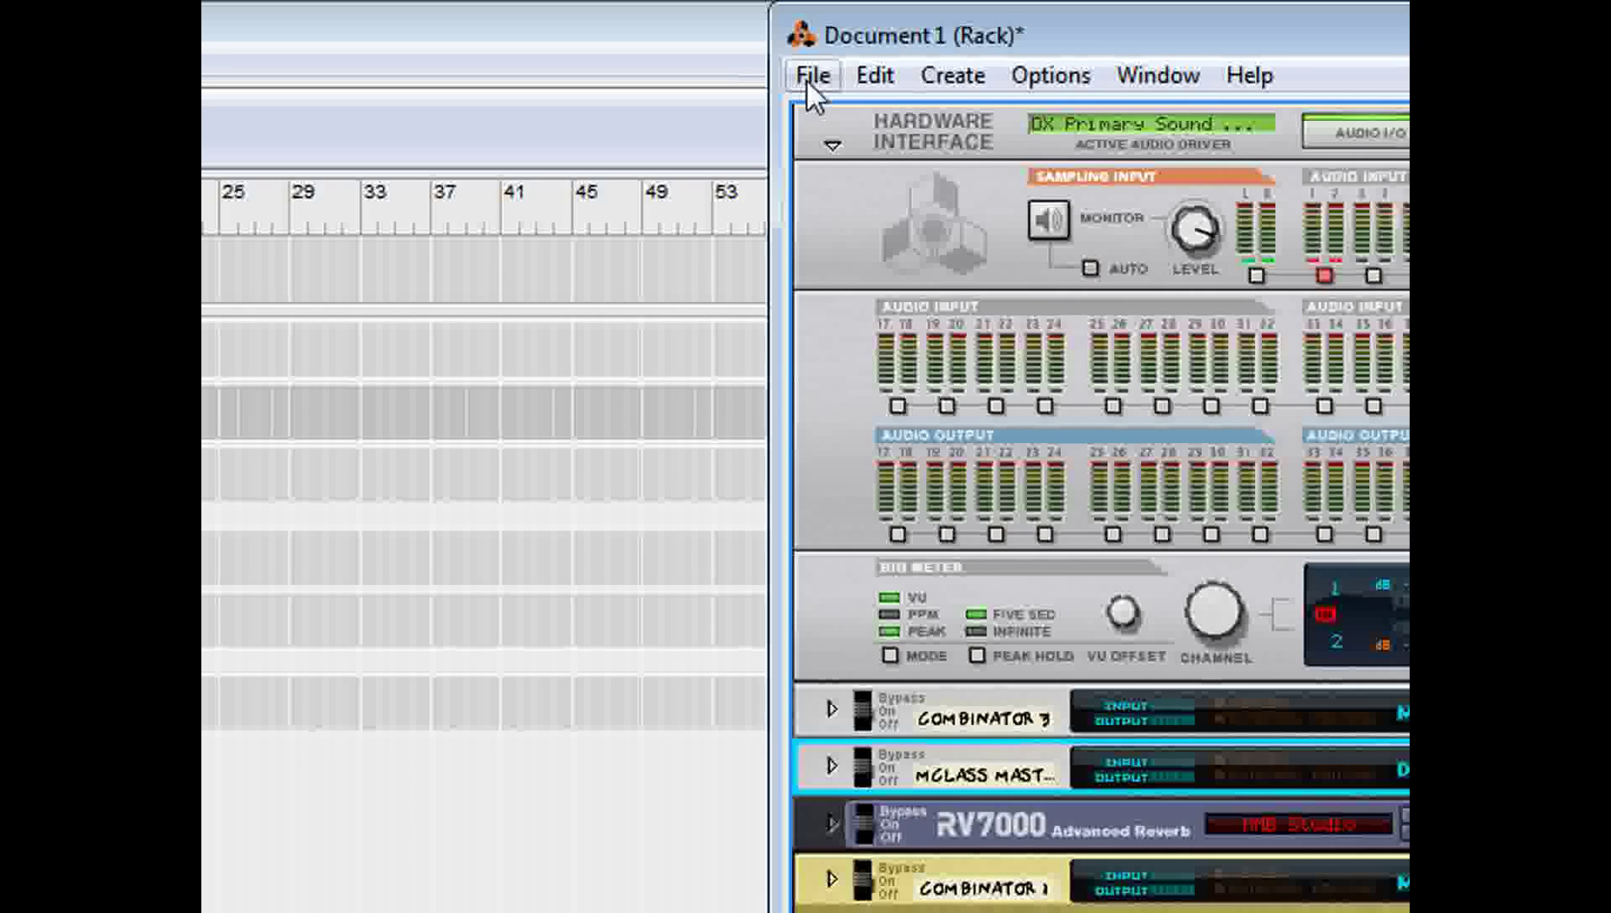
Bring up the song browser for opening an existing song.
left_click(805, 77)
mouse_move(873, 88)
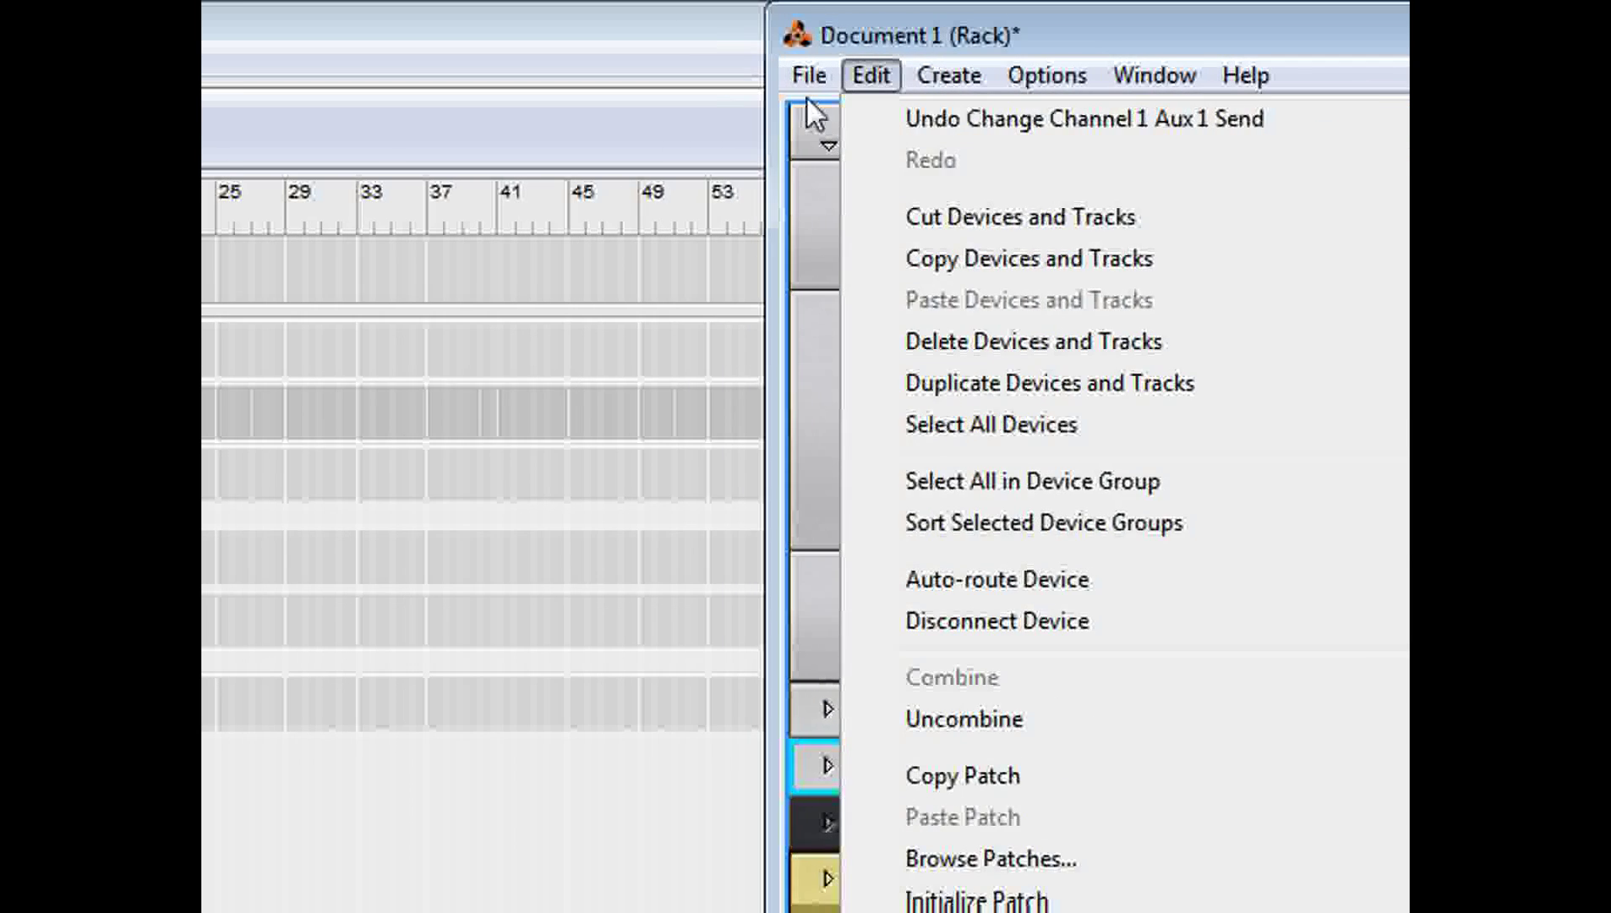
mouse_move(751, 77)
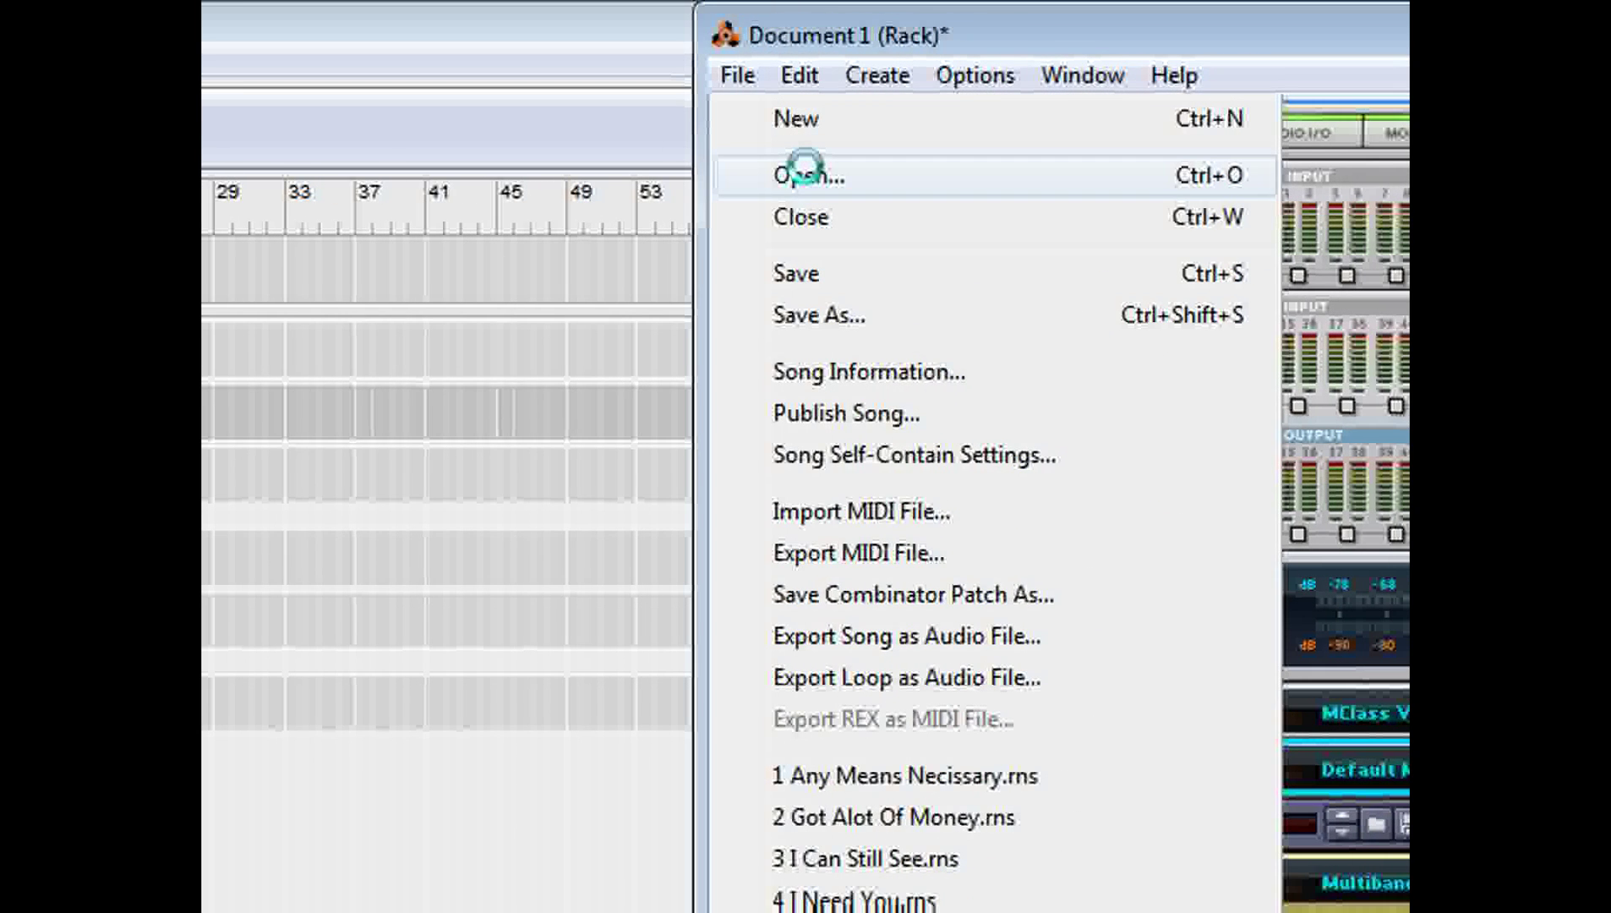
left_click(805, 175)
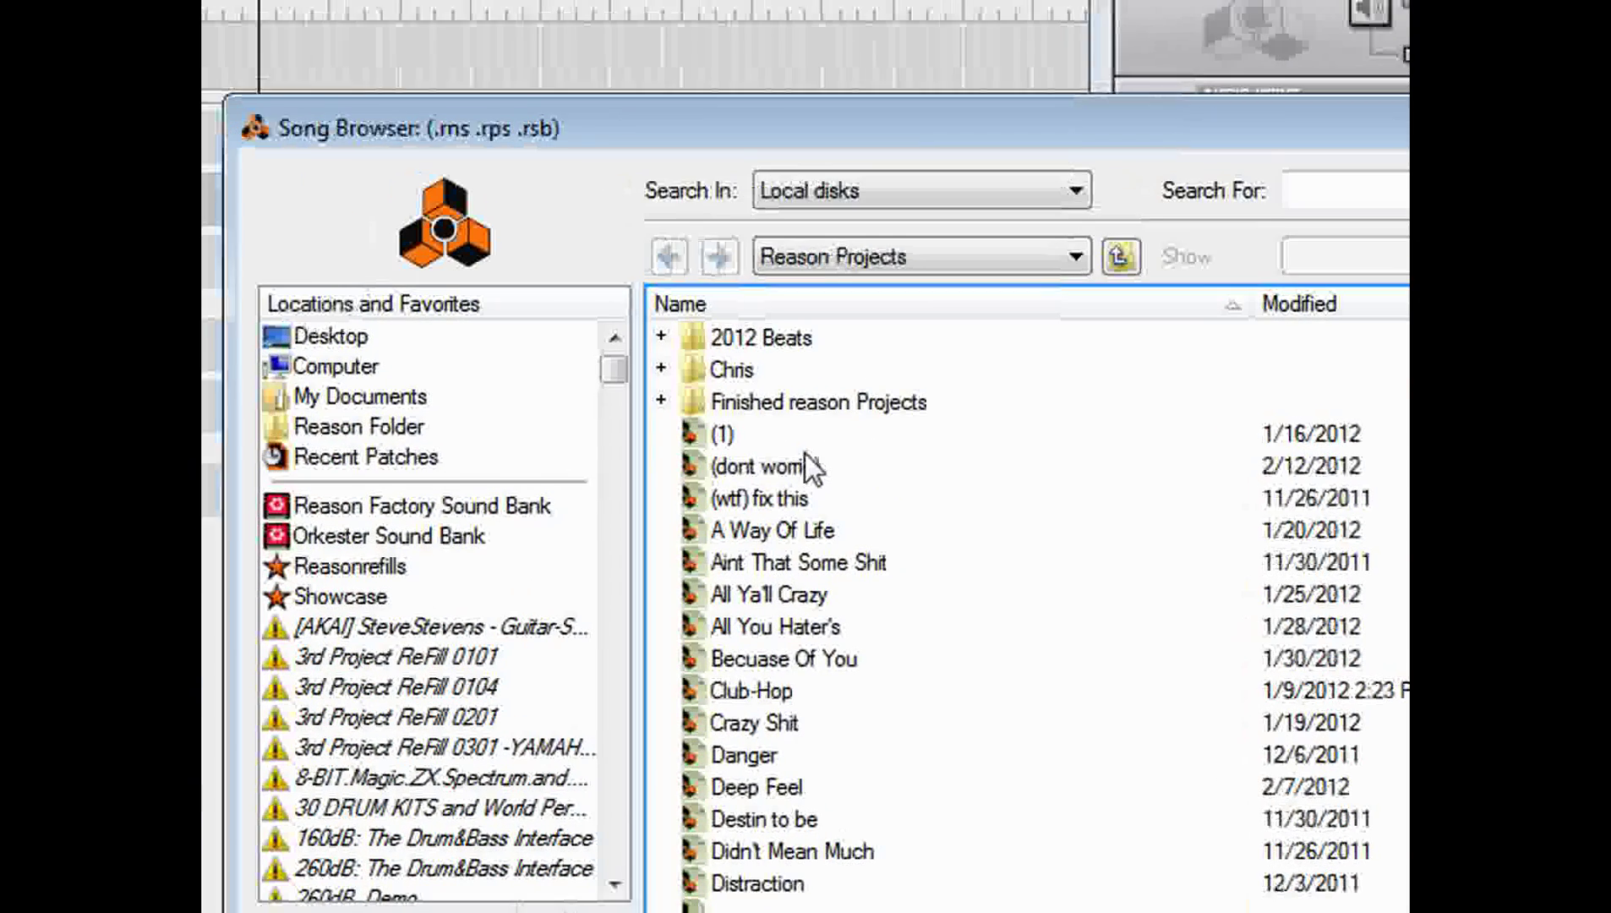
Look through the saved songs in the Reason Projects folder and come back to the 2012 Beats folder.
left_click(805, 465)
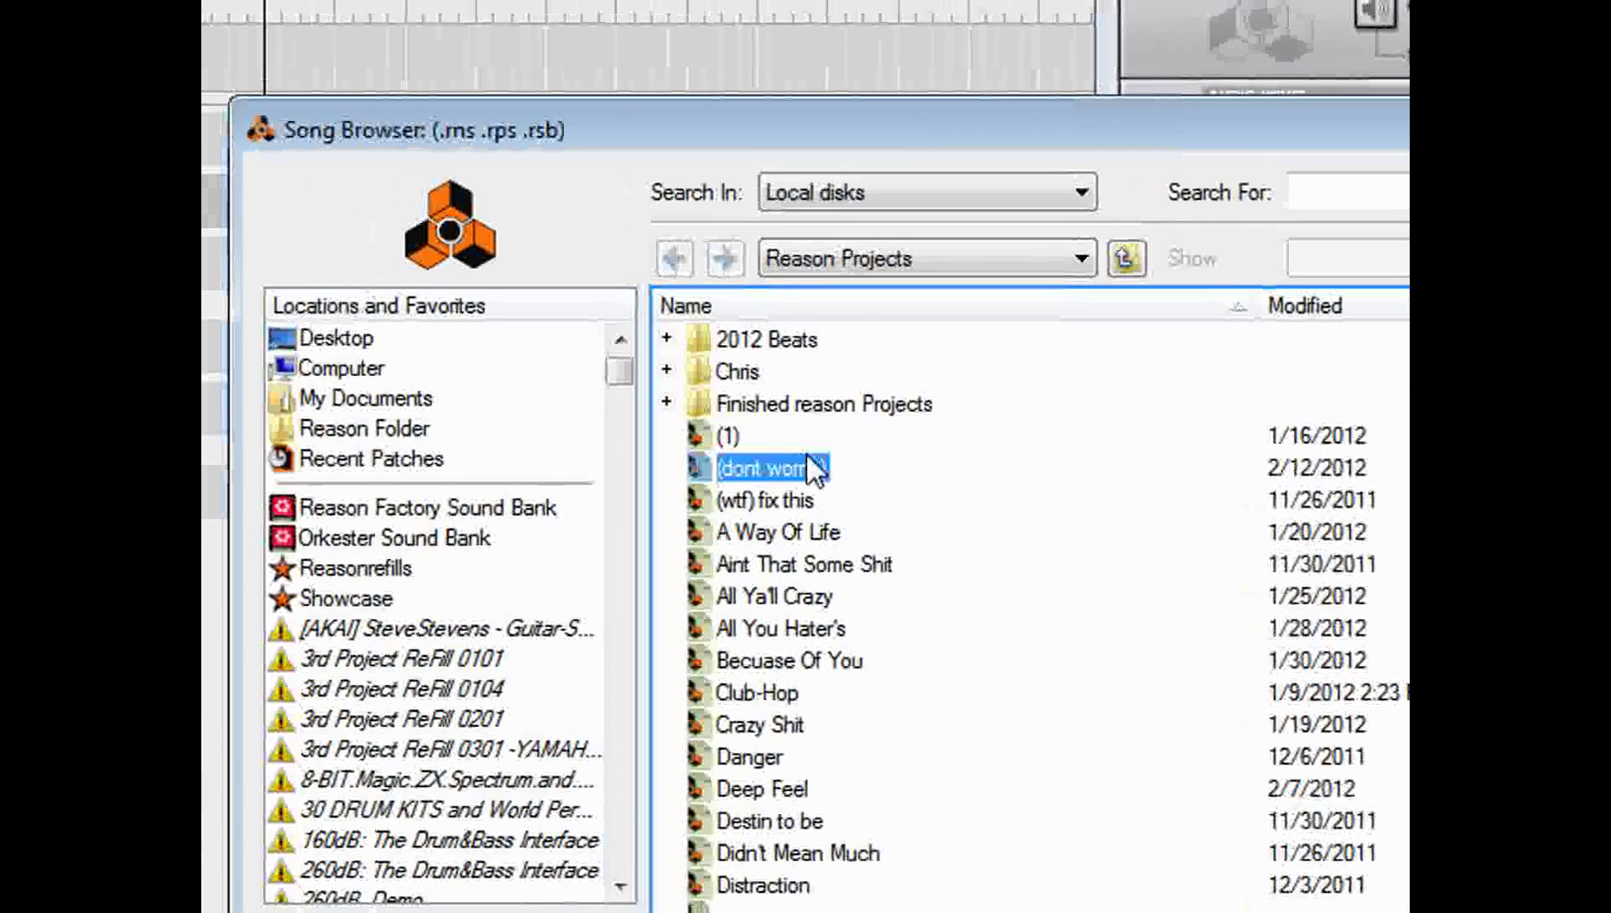
key("Down")
key("Down")
key("Down")
key("Down")
key("Down")
key("Down")
key("Down")
key("Down")
key("Down")
key("Down")
key("Down")
key("Down")
key("Down")
key("Down")
key("Down")
key("Down")
key("Down")
key("Down")
key("Down")
key("Down")
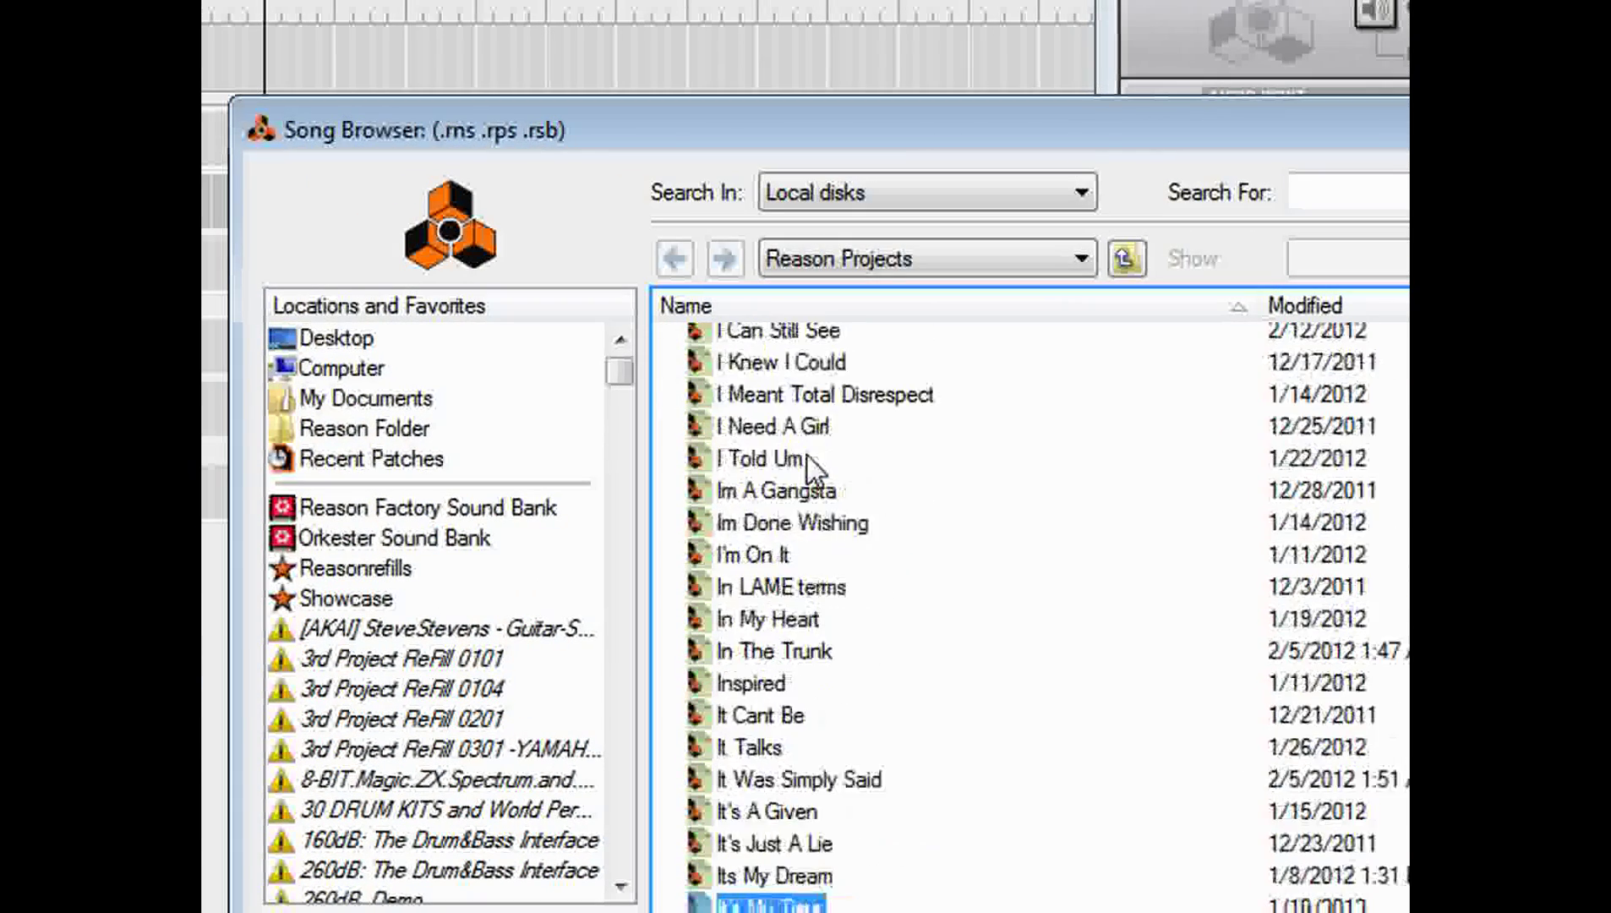
key("Down")
key("Down")
key("Down")
key("Down")
key("Down")
key("Down")
key("Down")
key("Down")
key("Down")
key("Down")
key("Down")
key("Down")
key("Down")
key("Down")
key("Down")
key("Down")
key("Down")
key("Down")
key("Down")
key("Down")
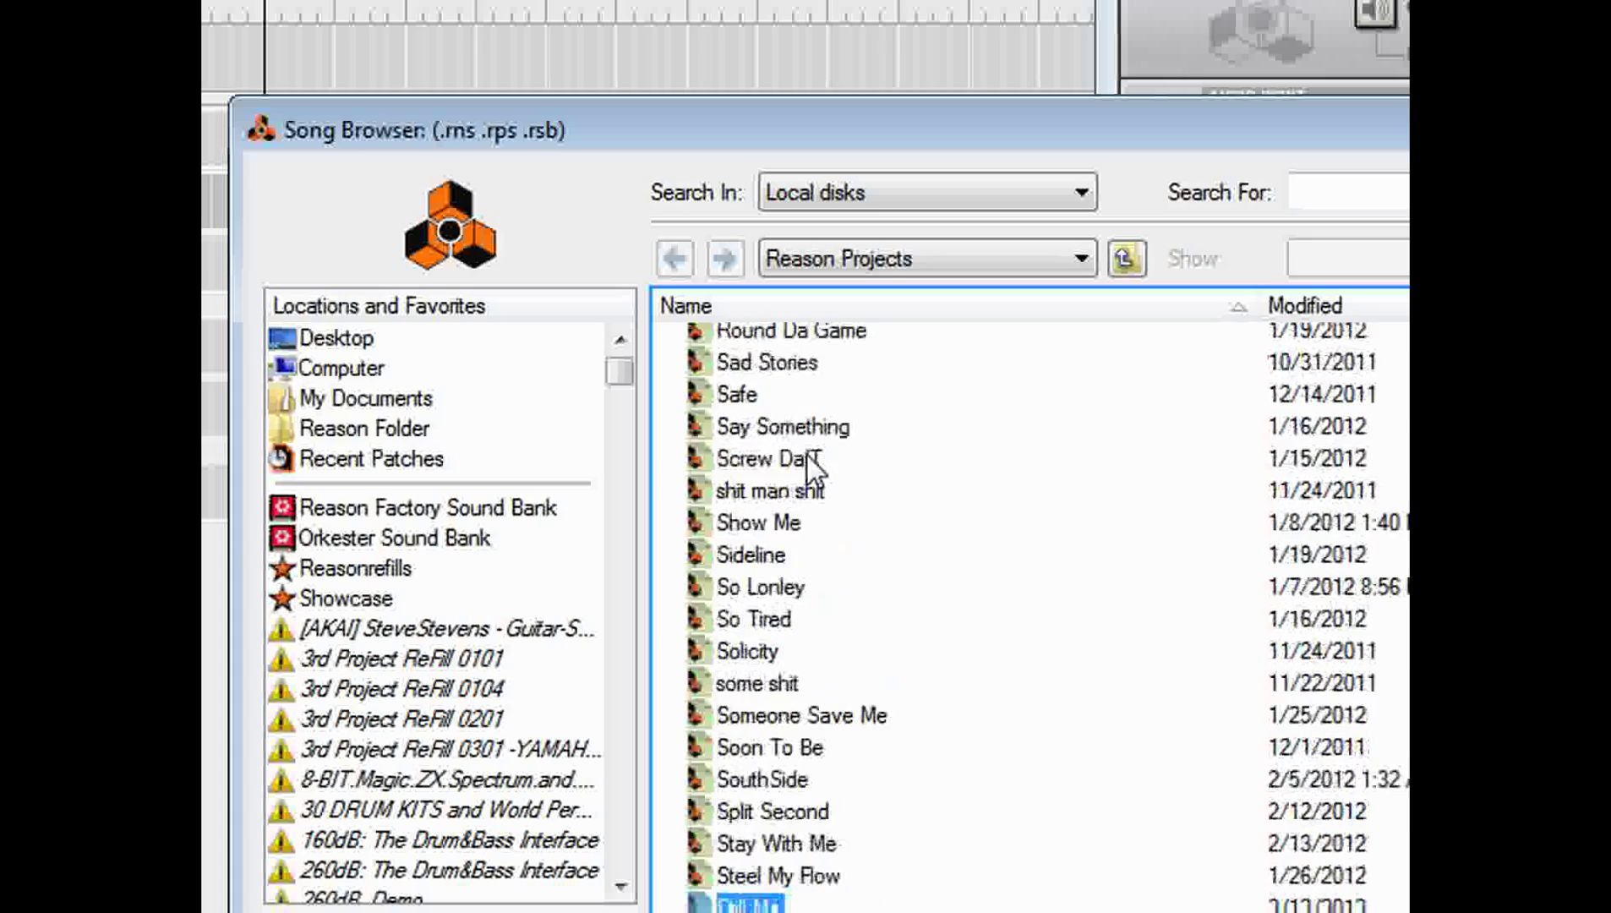
key("Down")
key("Down")
key("Down")
key("Down")
key("Down")
key("Down")
key("Down")
key("Down")
key("Down")
key("Down")
key("Down")
key("Down")
key("Down")
key("Down")
key("Down")
key("Down")
key("Down")
key("Down")
key("Down")
key("Down")
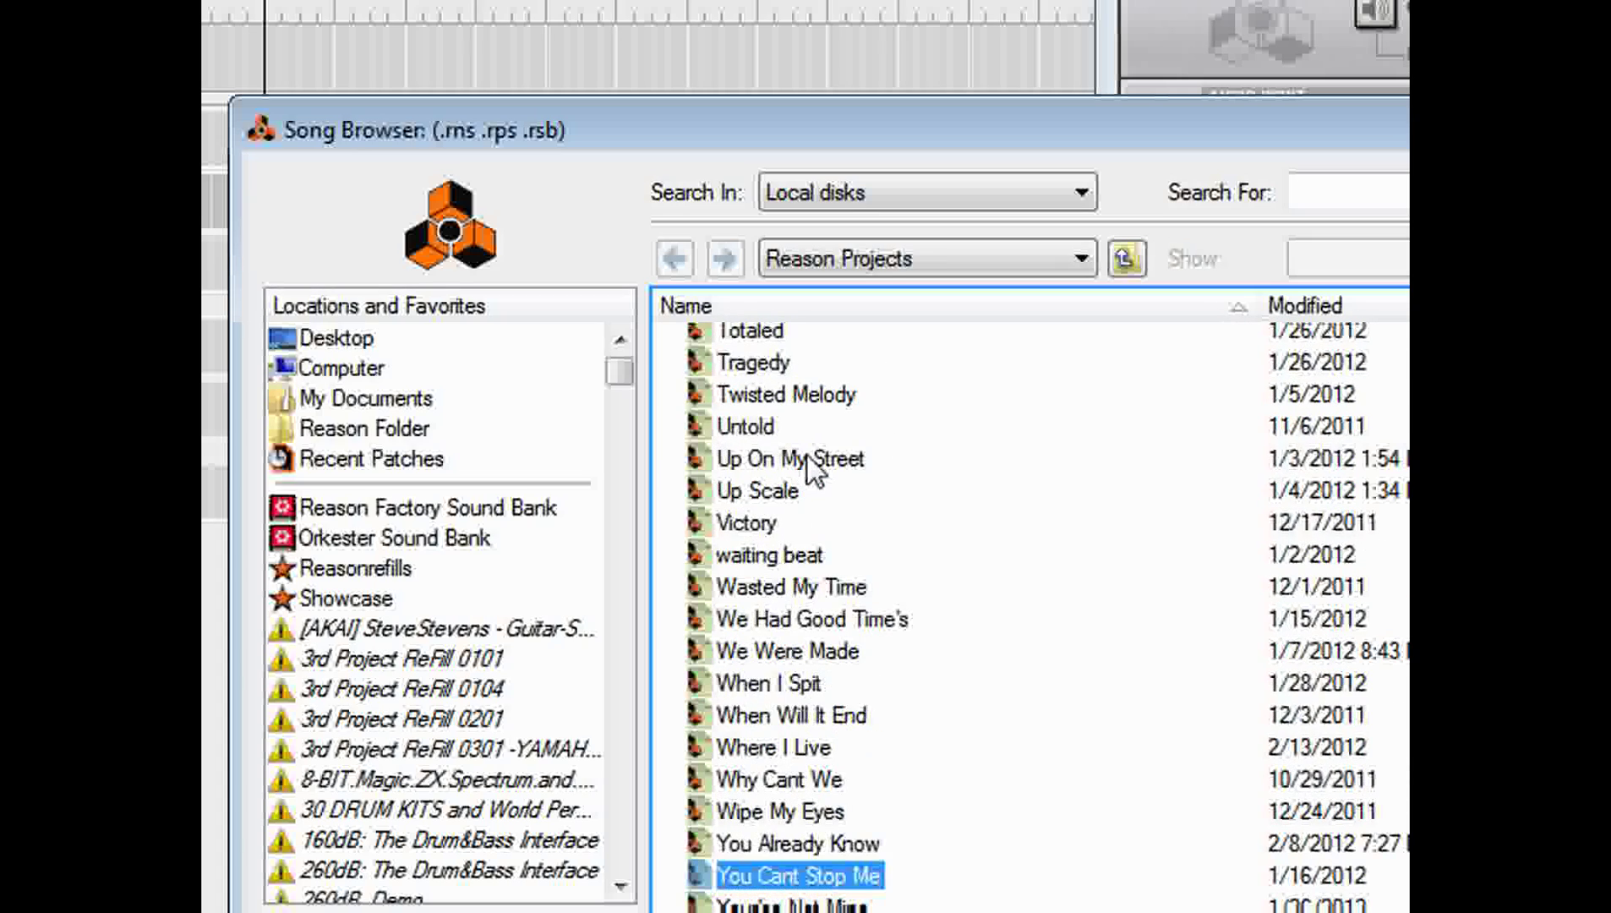
key("Up")
key("Up")
key("Up")
key("Up")
key("Up")
key("Up")
key("Up")
key("Up")
key("Up")
key("Up")
key("Up")
key("Up")
key("Up")
key("Up")
key("Up")
key("Up")
key("Up")
key("Up")
key("Up")
key("Up")
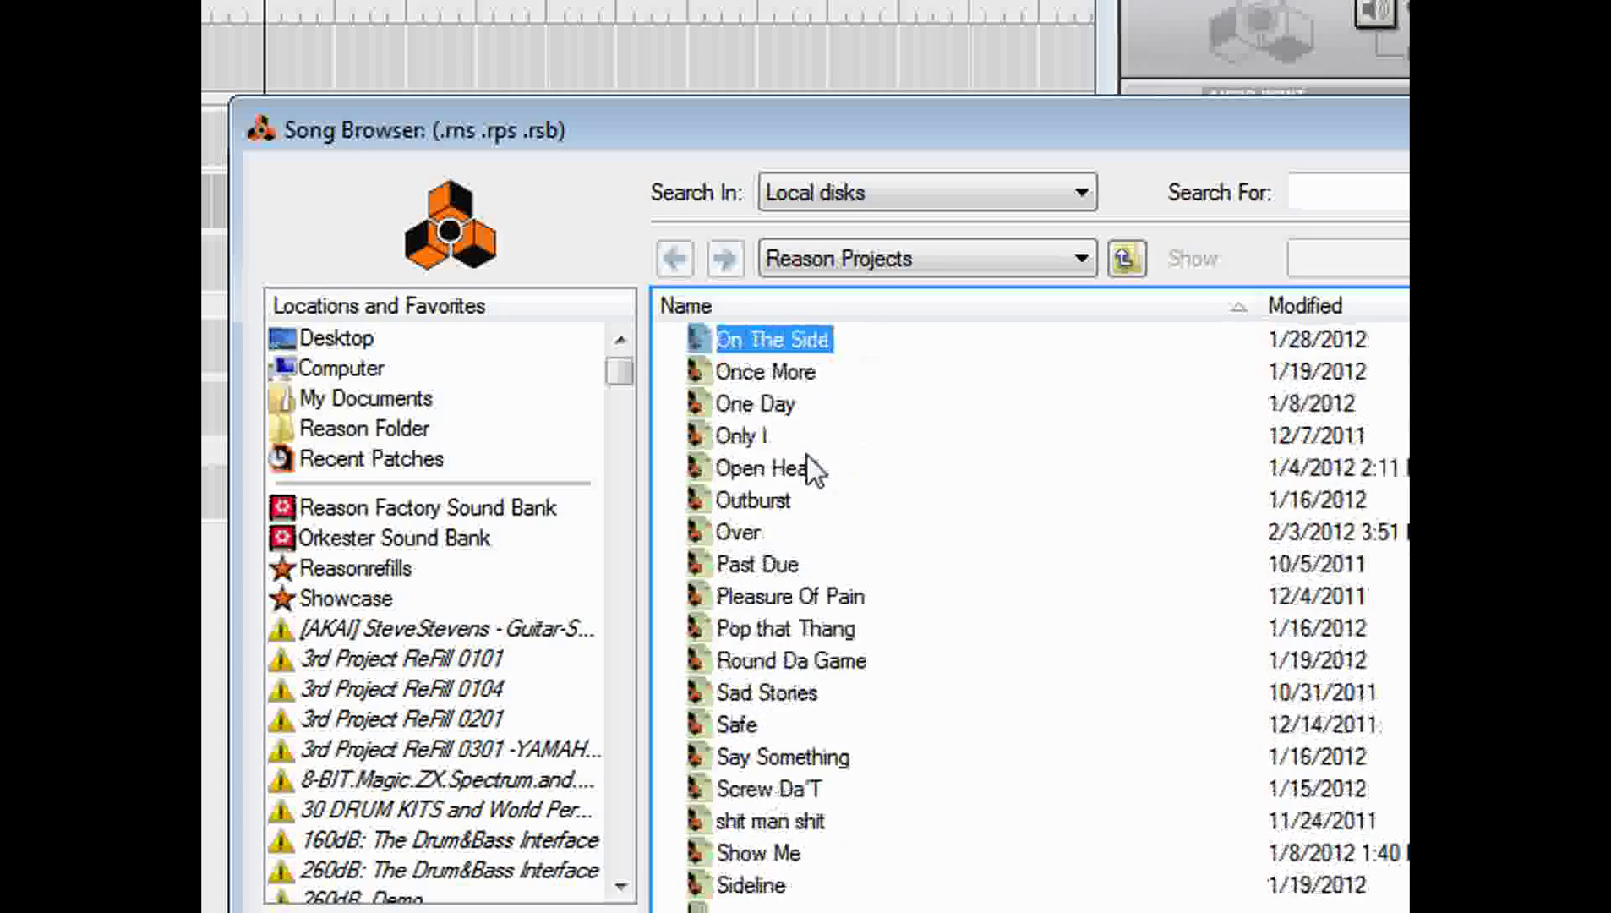
key("Up")
key("Up")
key("Up")
key("Up")
key("Up")
key("Up")
key("Up")
key("Up")
key("Up")
key("Up")
key("Up")
key("Up")
key("Up")
key("Up")
key("Up")
key("Up")
key("Up")
key("Up")
key("Up")
key("Up")
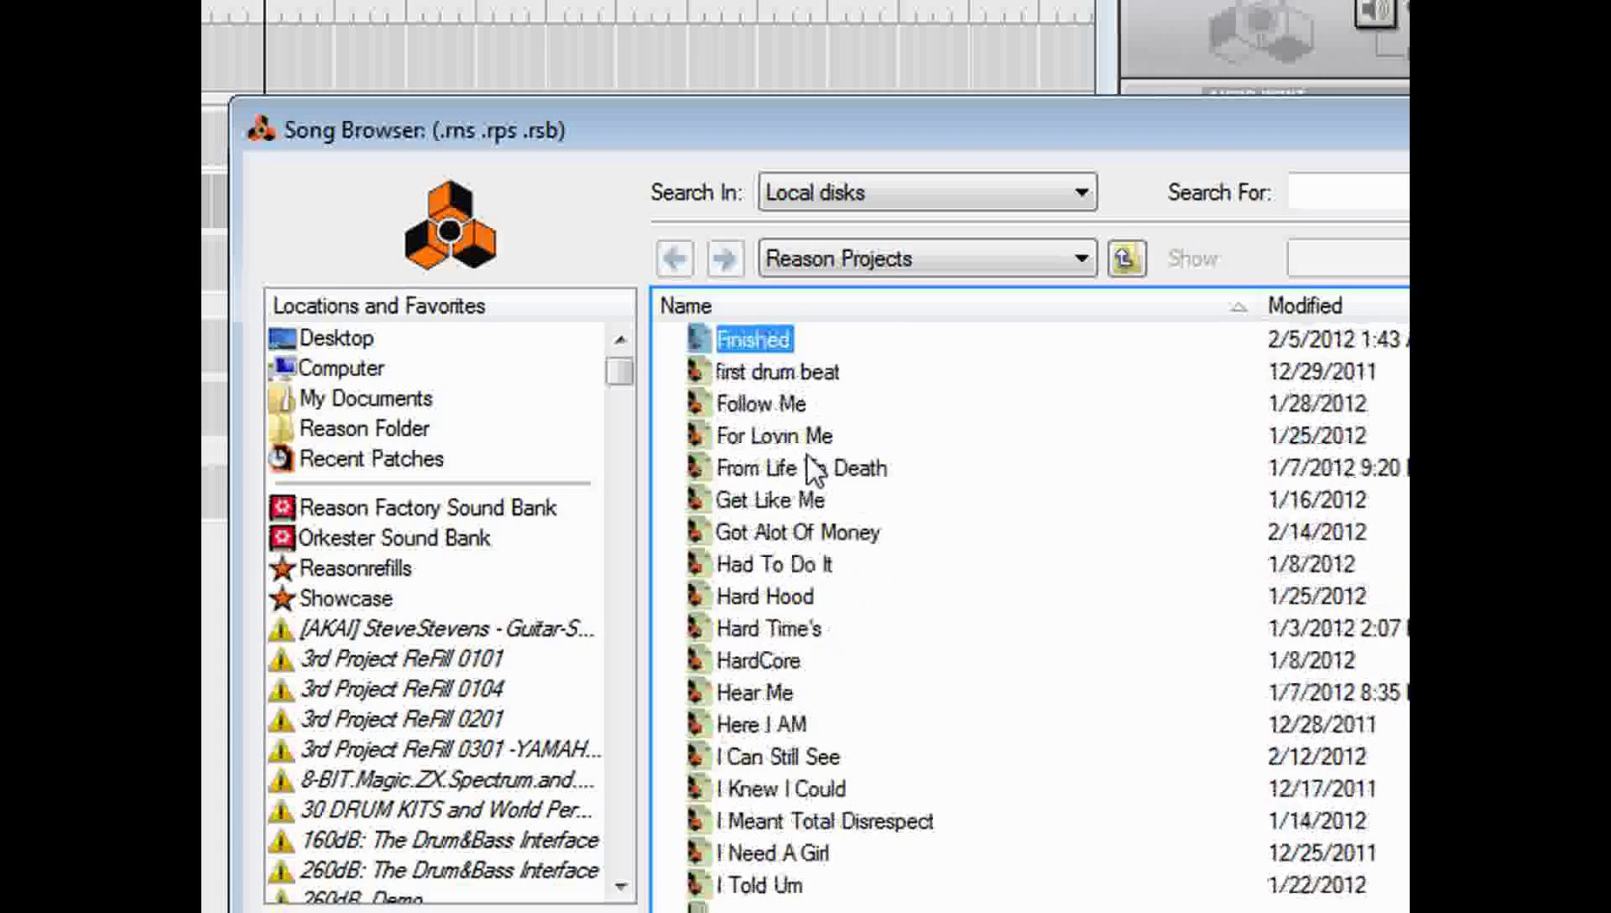
key("Up")
key("Up")
key("Up")
key("Up")
key("Up")
key("Up")
key("Up")
key("Up")
key("Up")
key("Up")
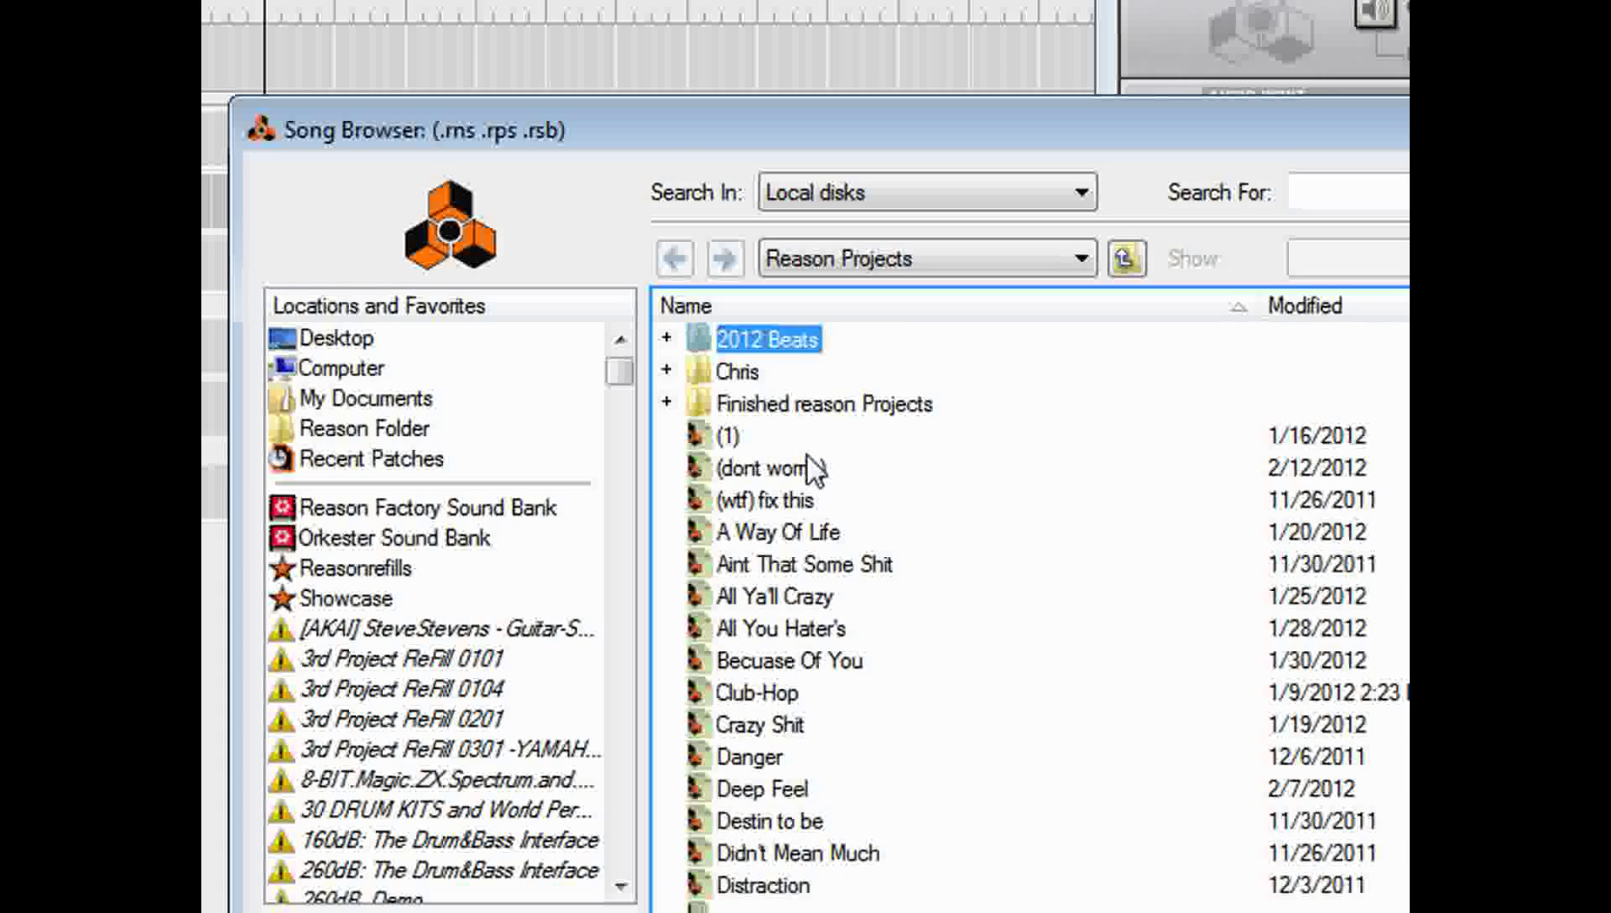
Enter the 2012 Beats folder, check its Game Music subfolder and go back up to 2012 Beats.
key("Return")
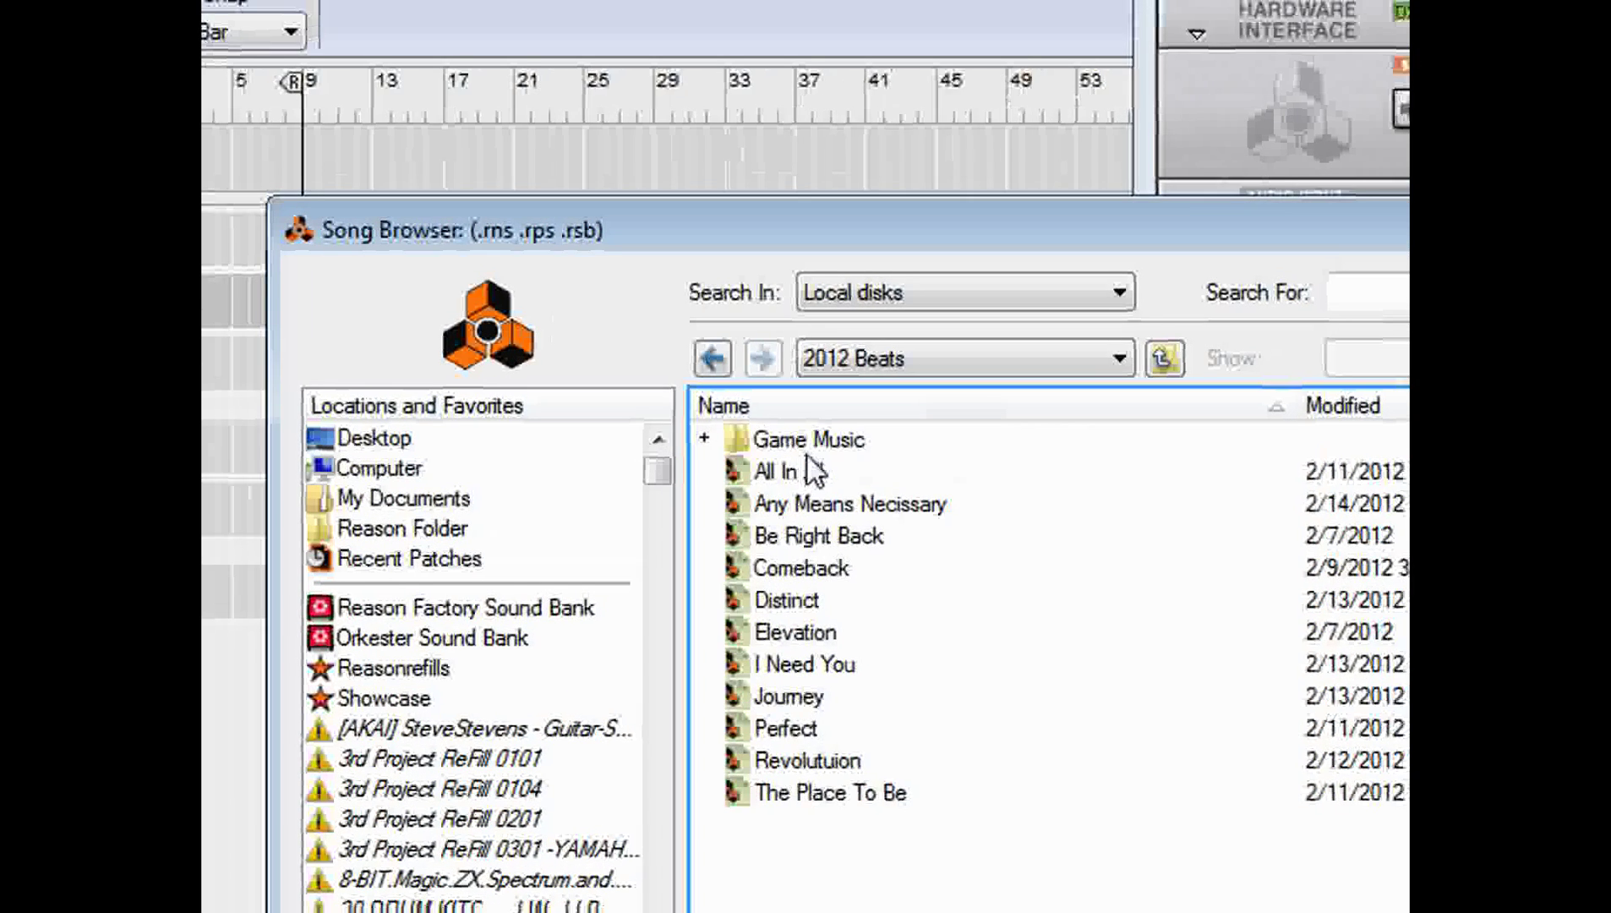
double_click(807, 451)
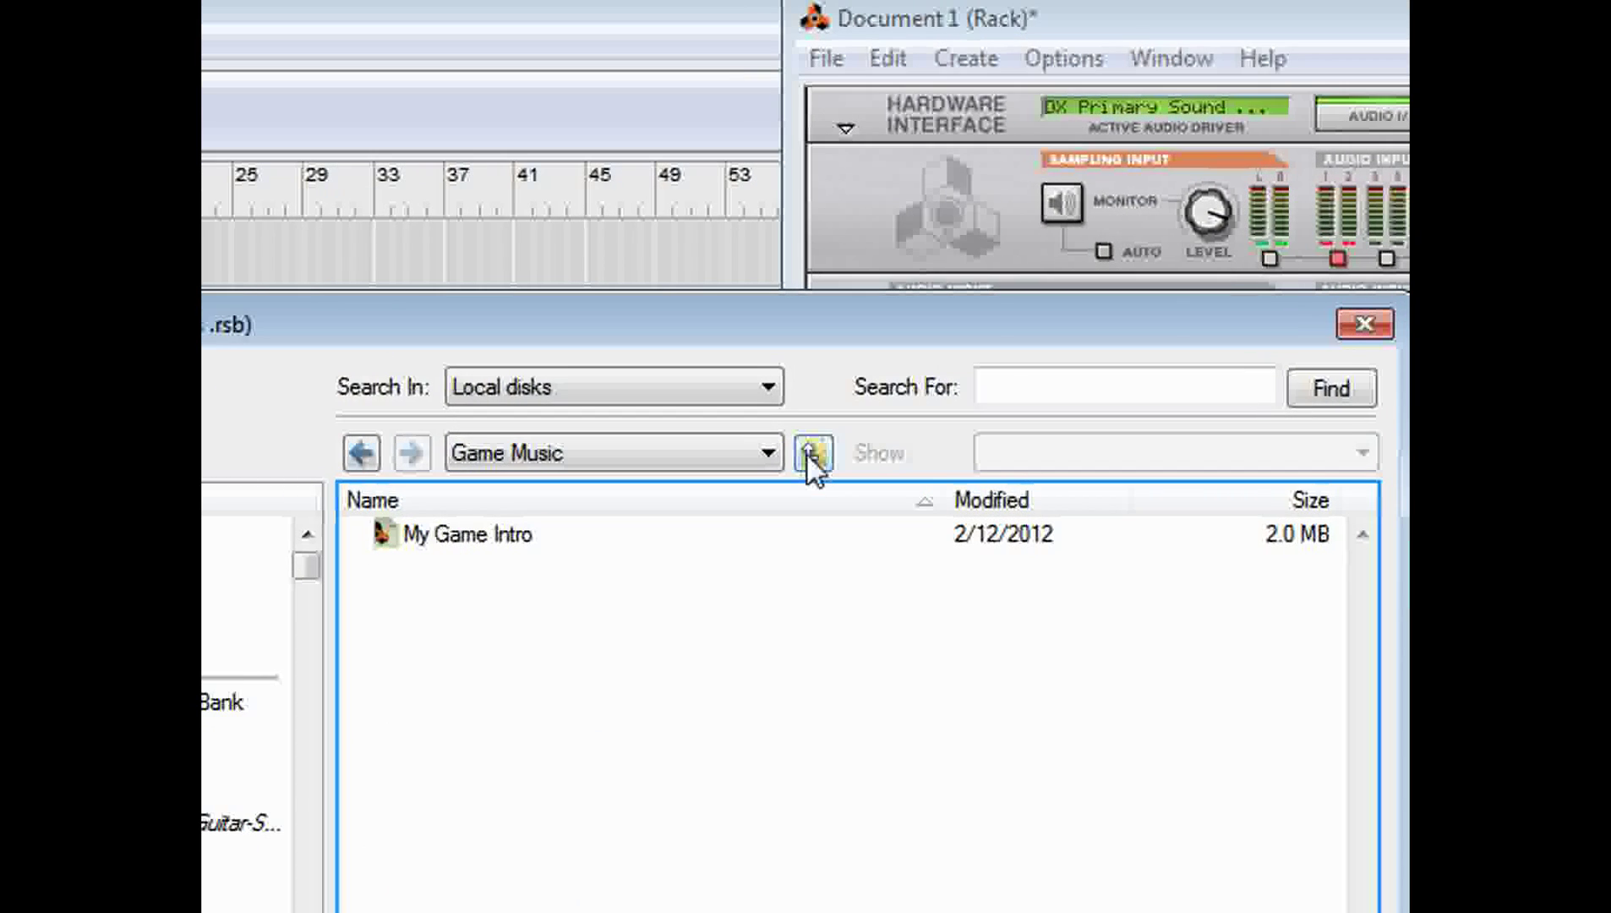
left_click(809, 457)
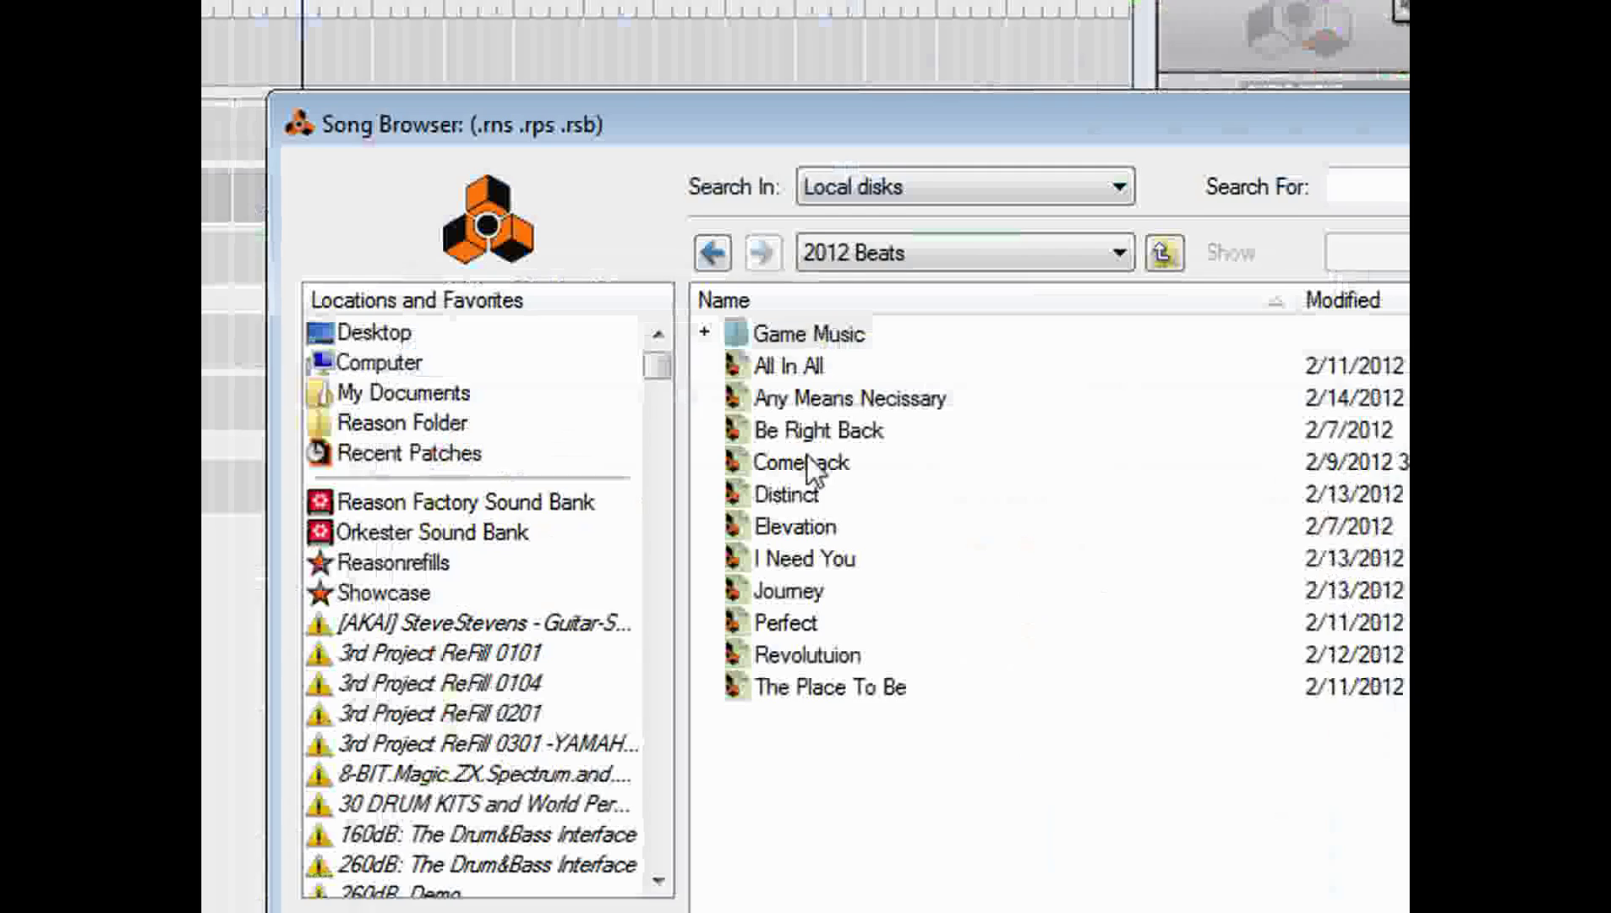
Look through the songs in 2012 Beats and open Distinct.
left_click(814, 368)
key("Down")
key("Down")
key("Down")
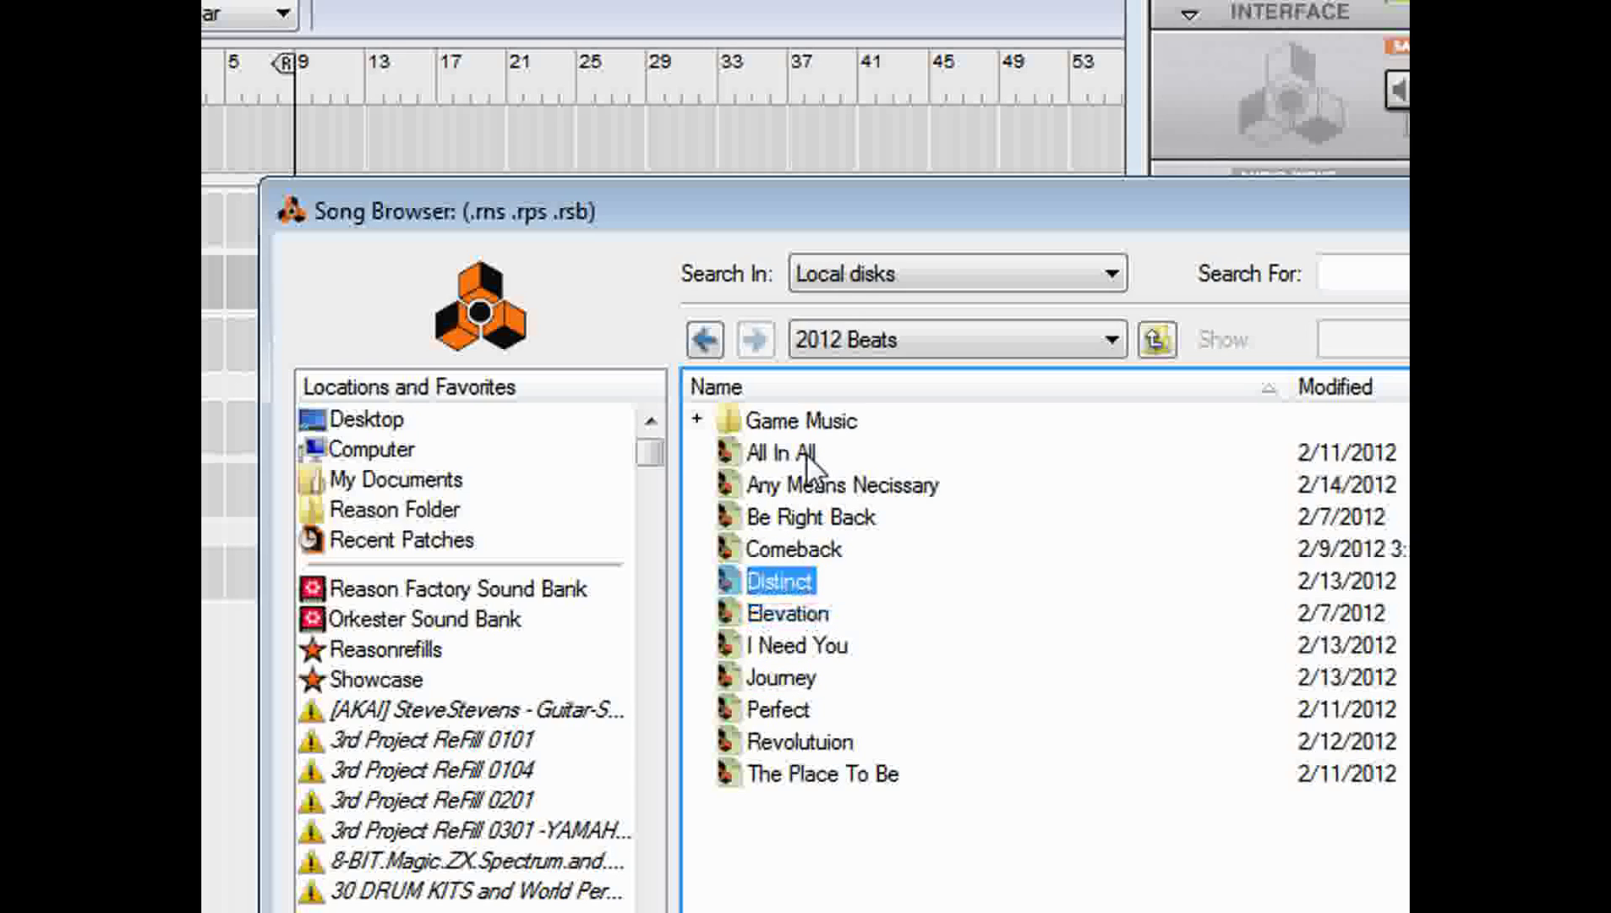
key("Up")
key("Up")
key("Down")
key("Down")
key("Return")
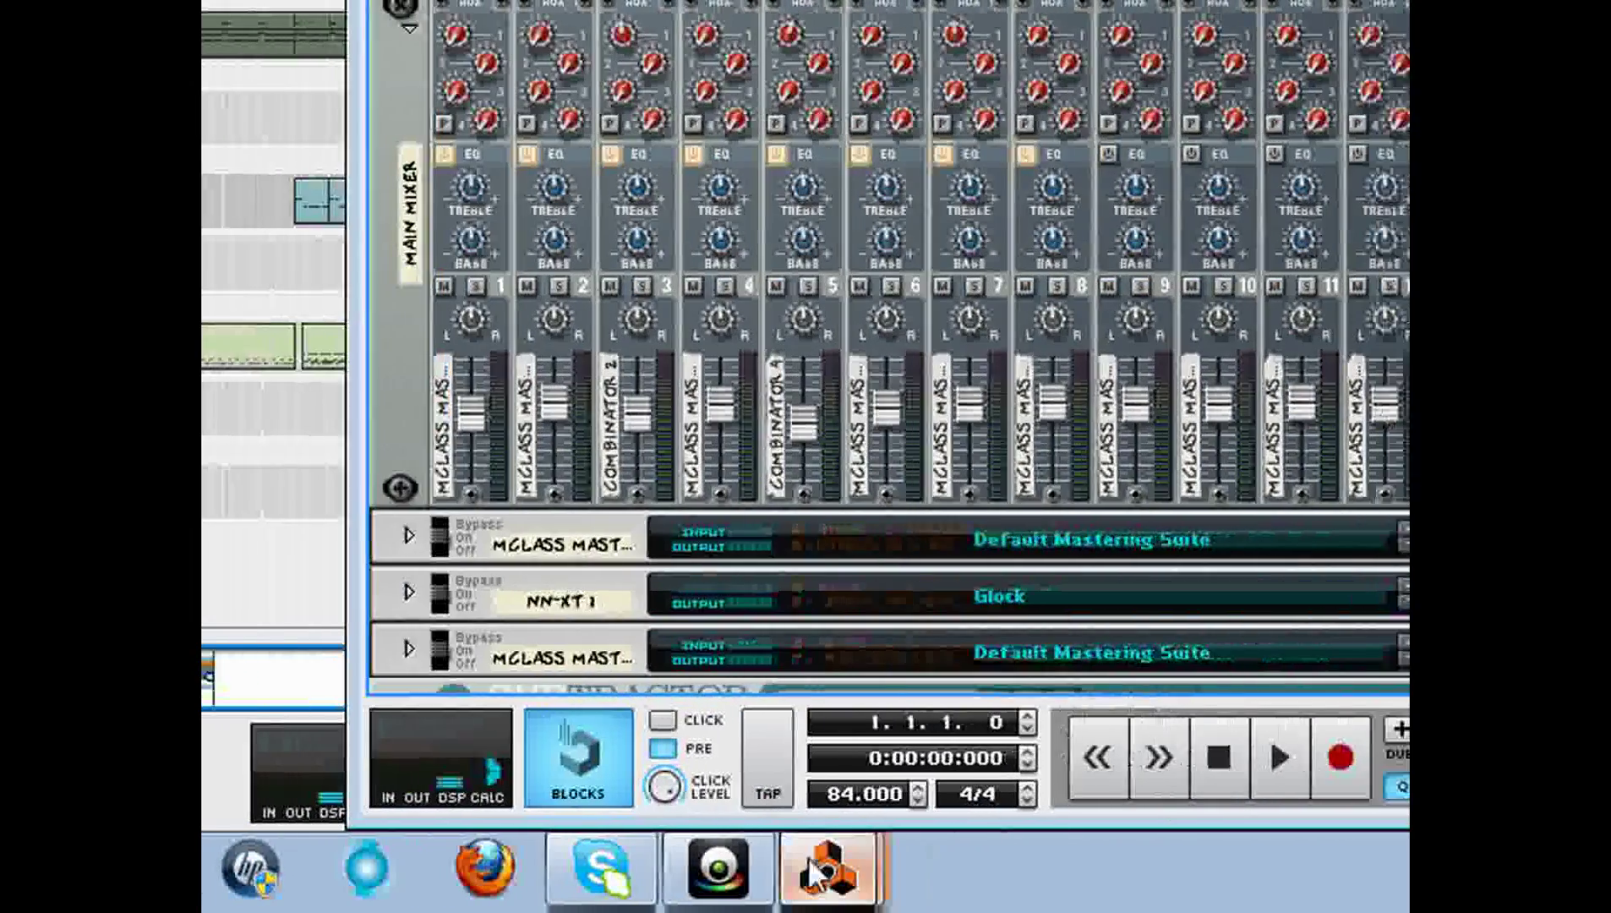
Close Document 1 without saving its changes.
key("ctrl+w")
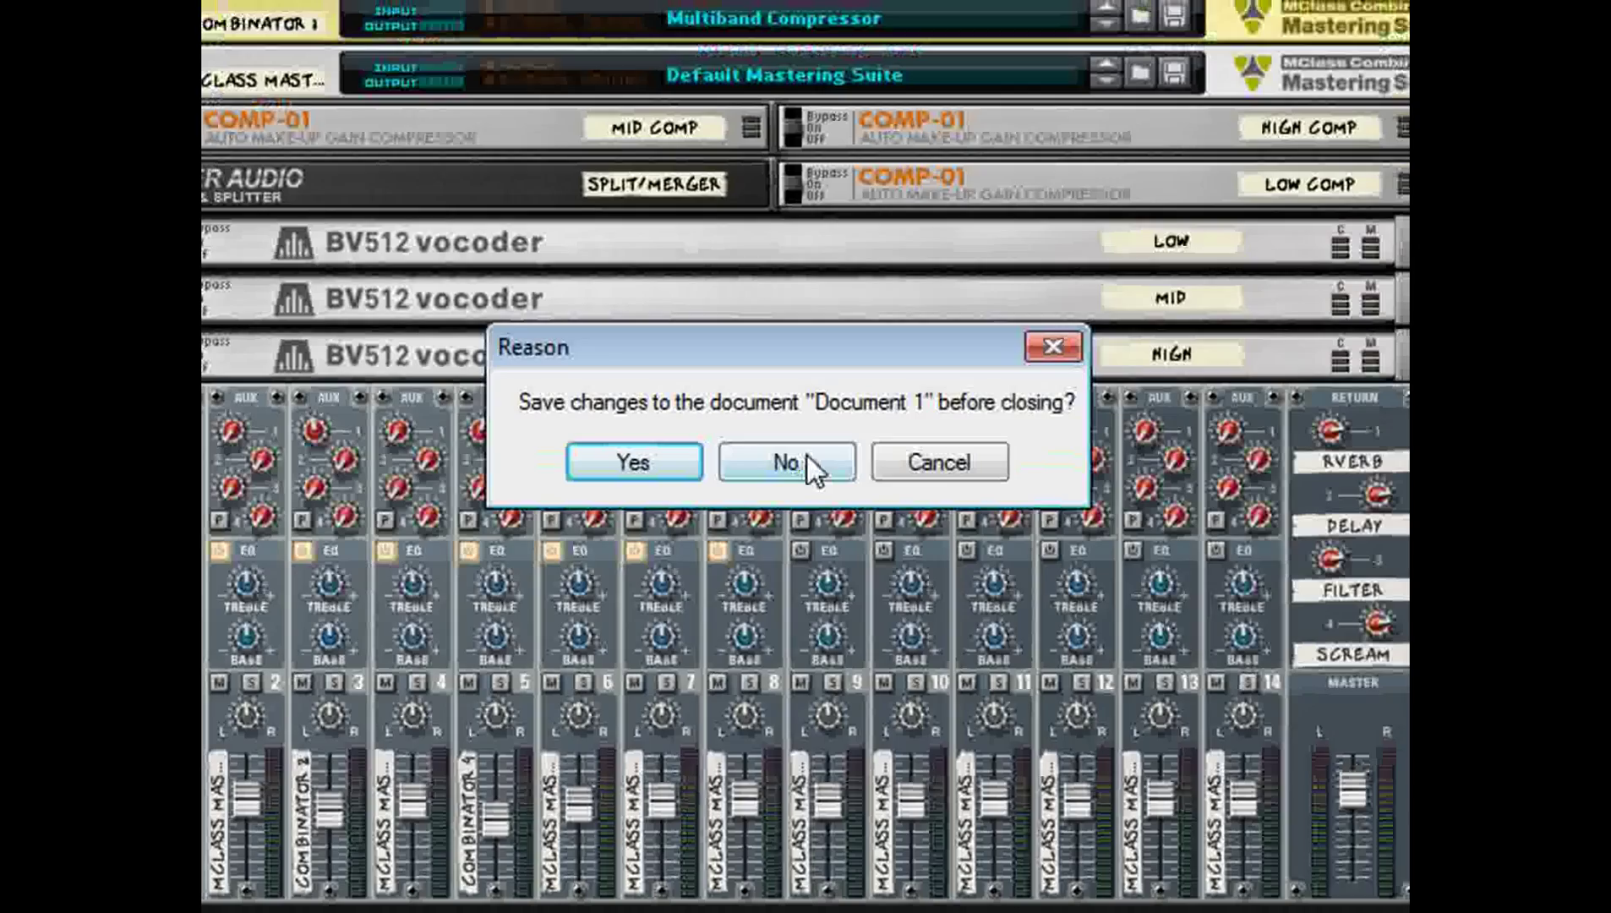
left_click(786, 462)
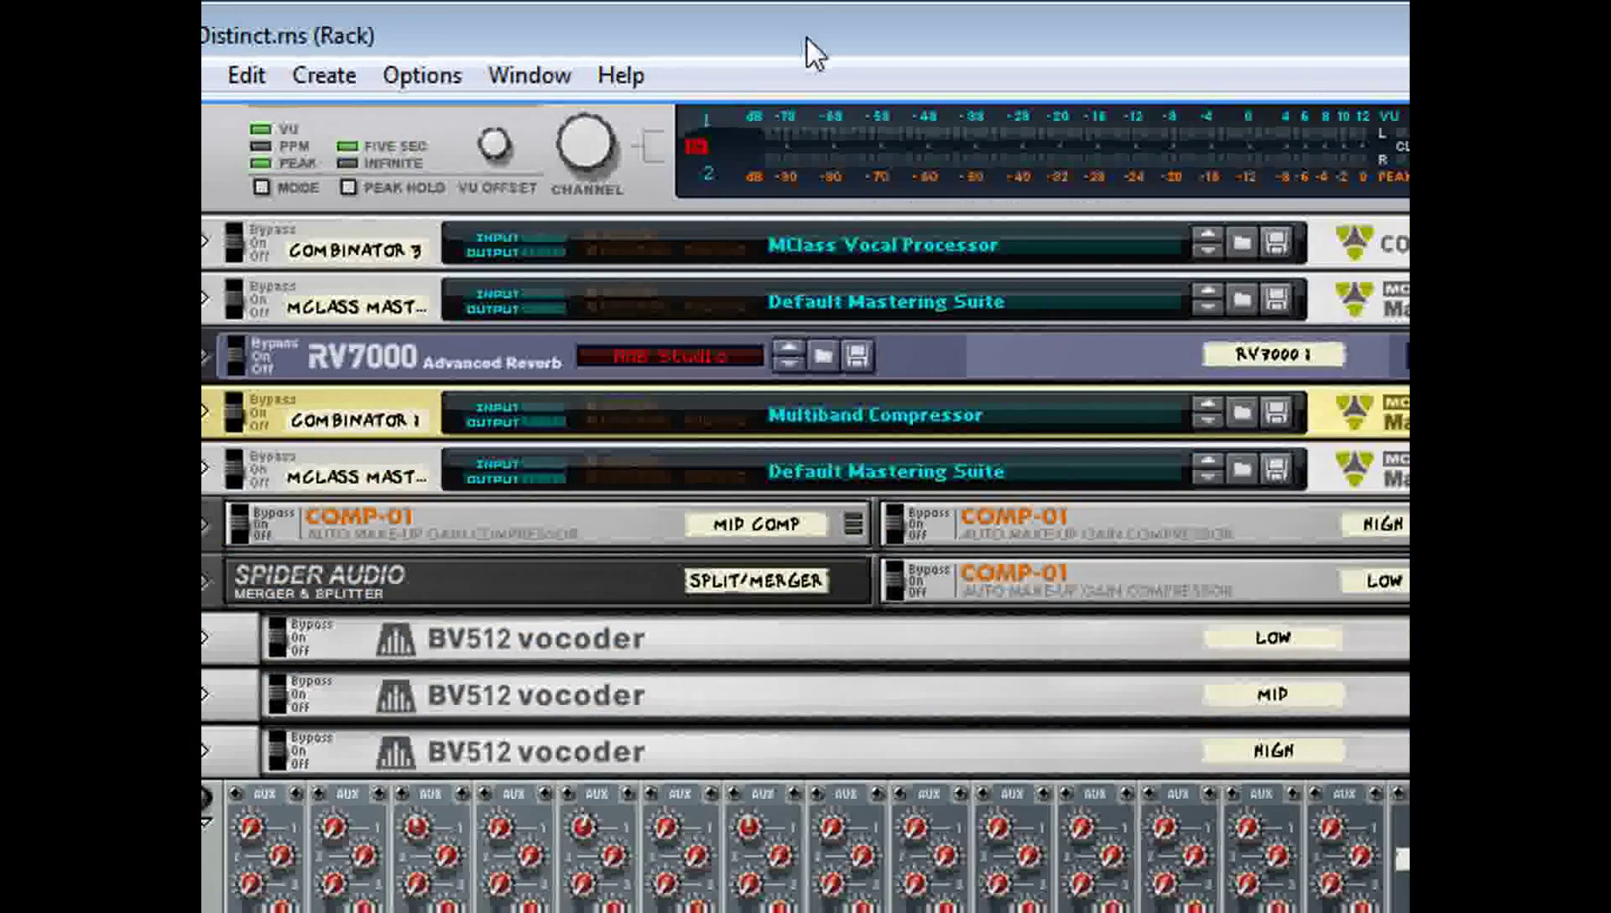
left_click_drag(807, 38, 1409, 232)
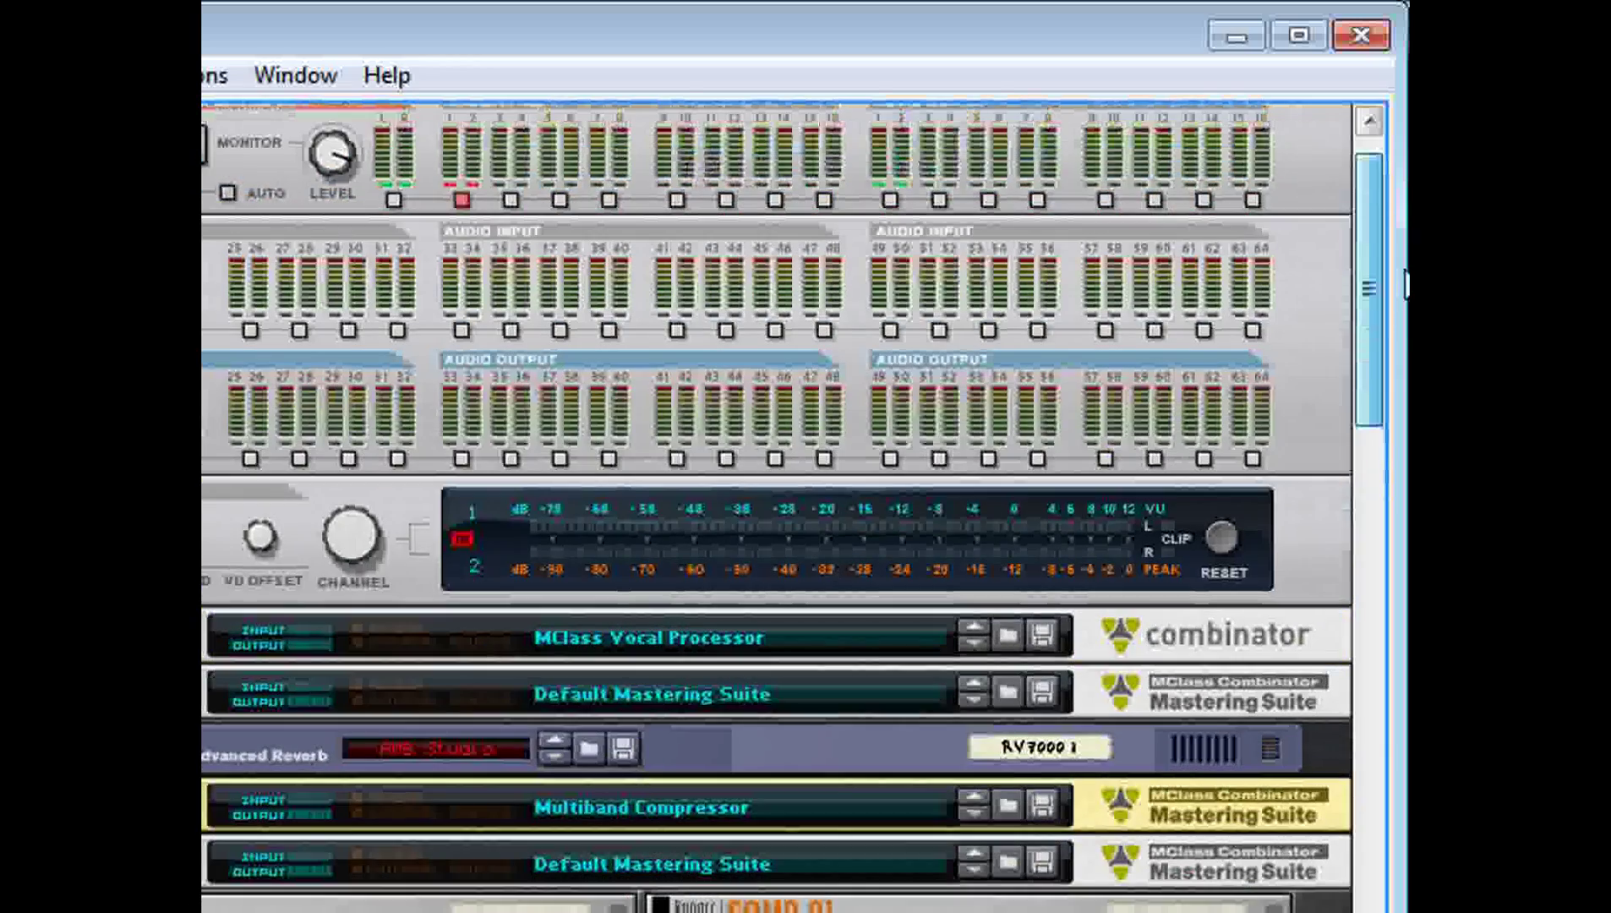
Look through the rack of the Distinct song, from the hardware interface and main mixer down to the Scream 4.
scroll(1405, 284, "down", 3)
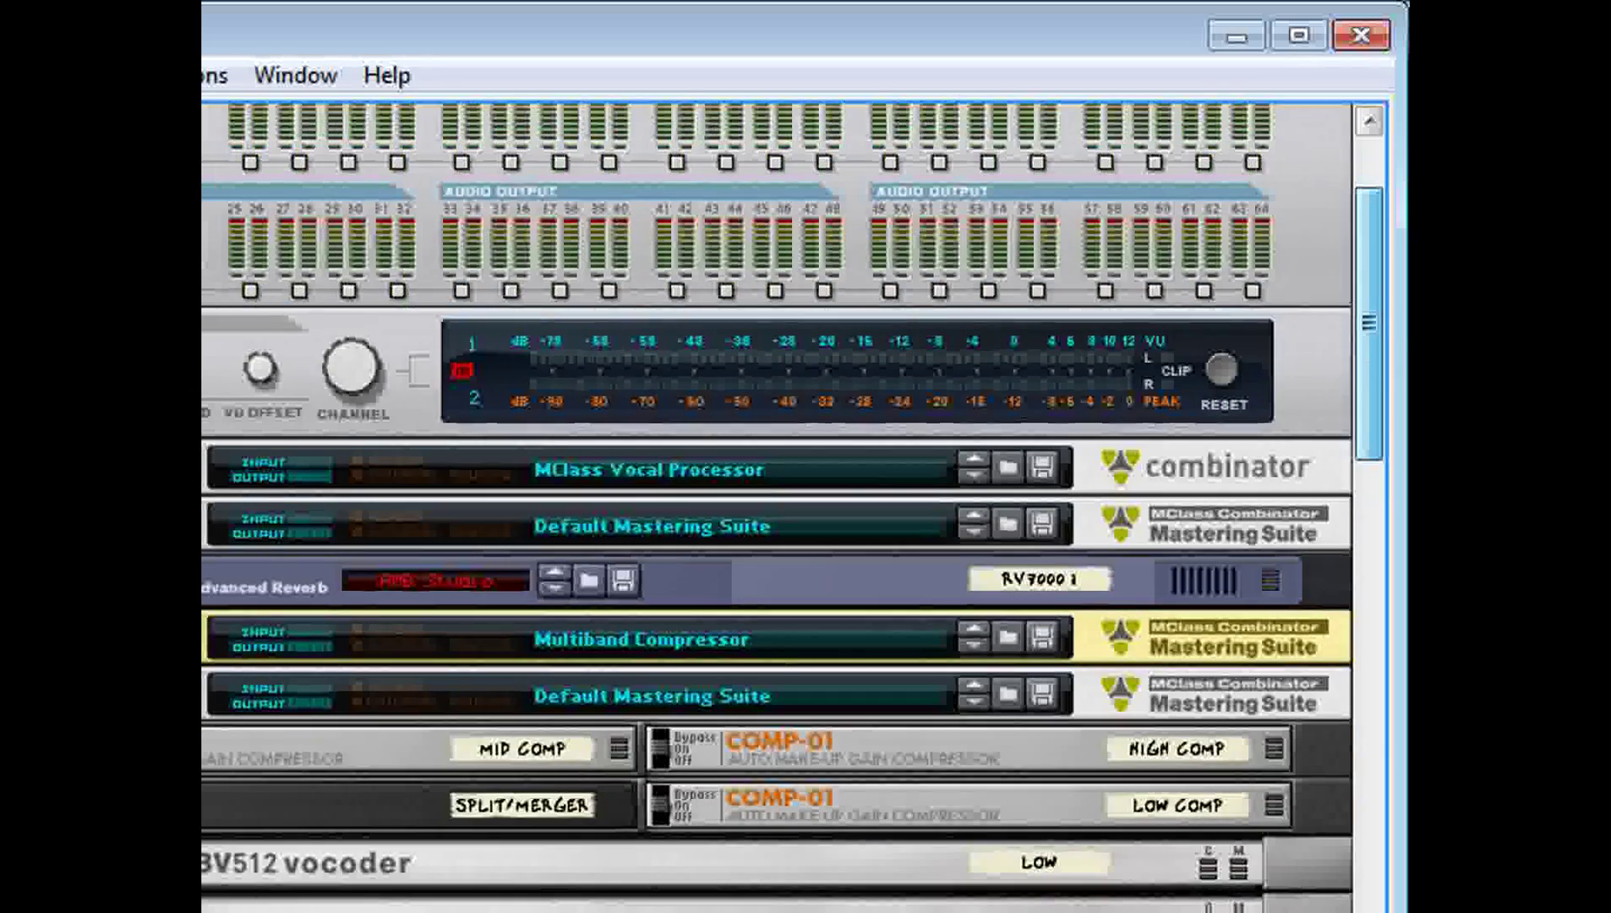
scroll(777, 507, "down", 12)
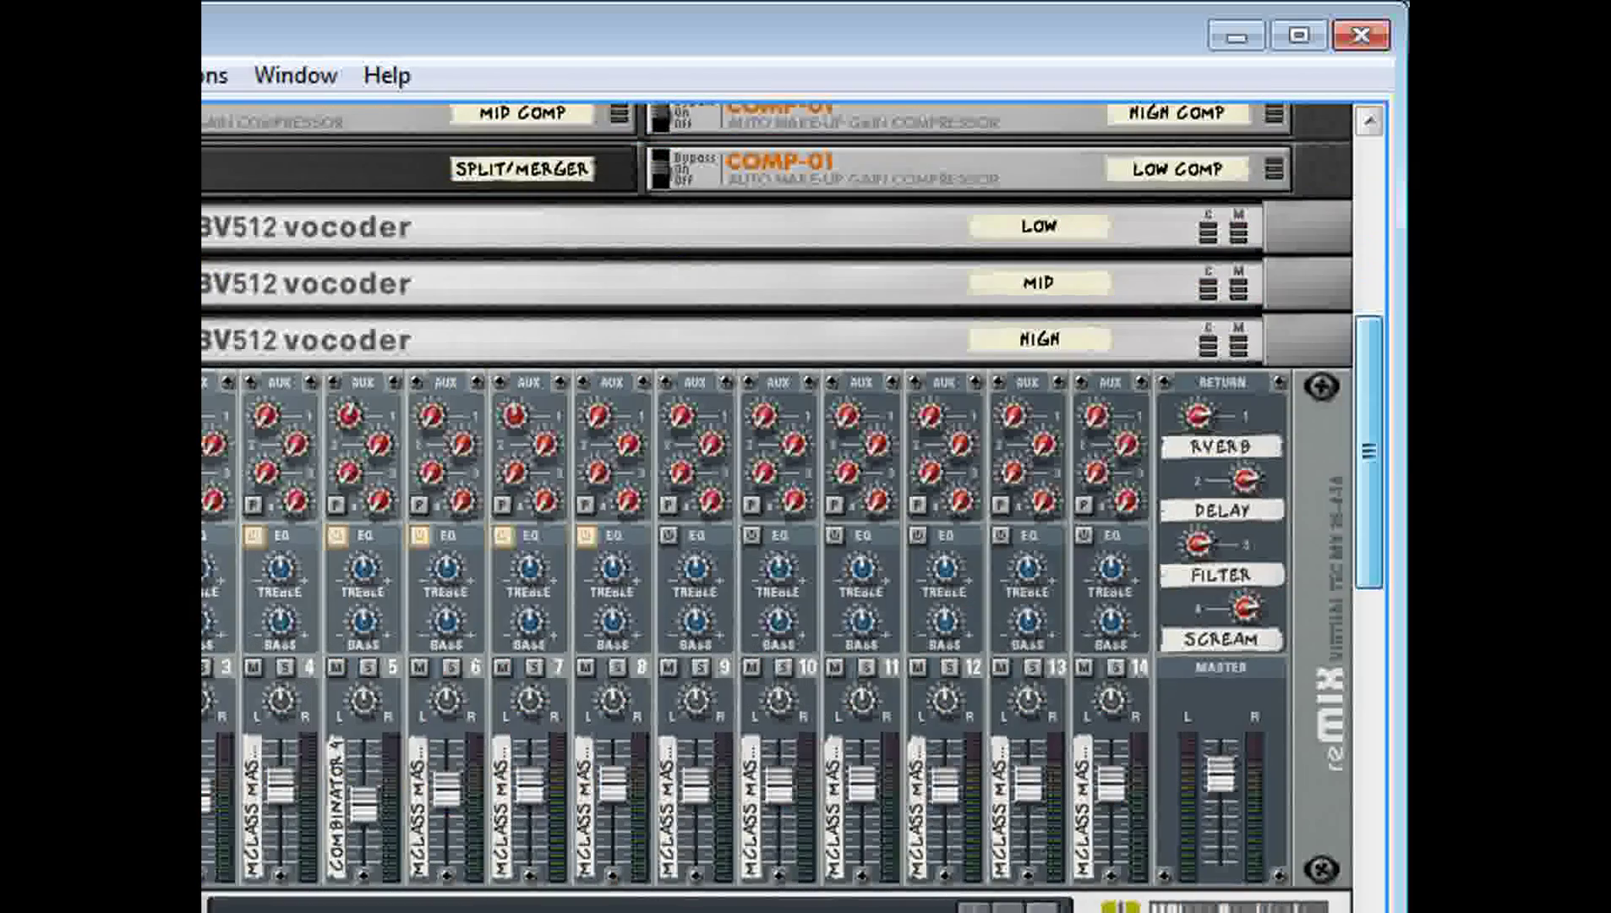
scroll(1344, 280, "up", 15)
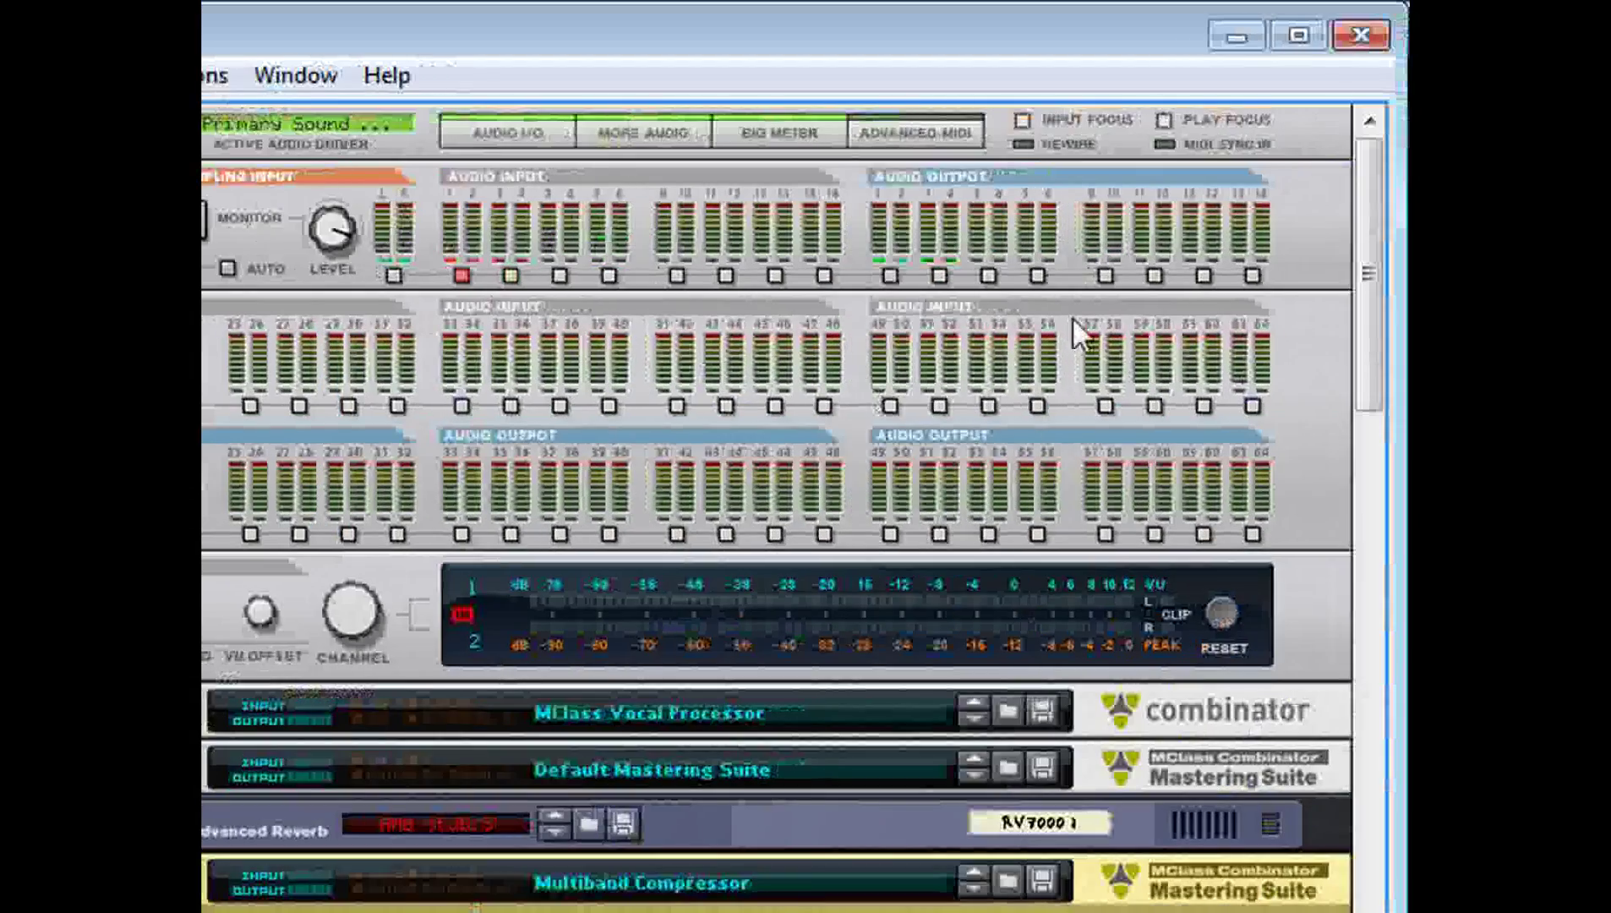
scroll(827, 442, "down", 6)
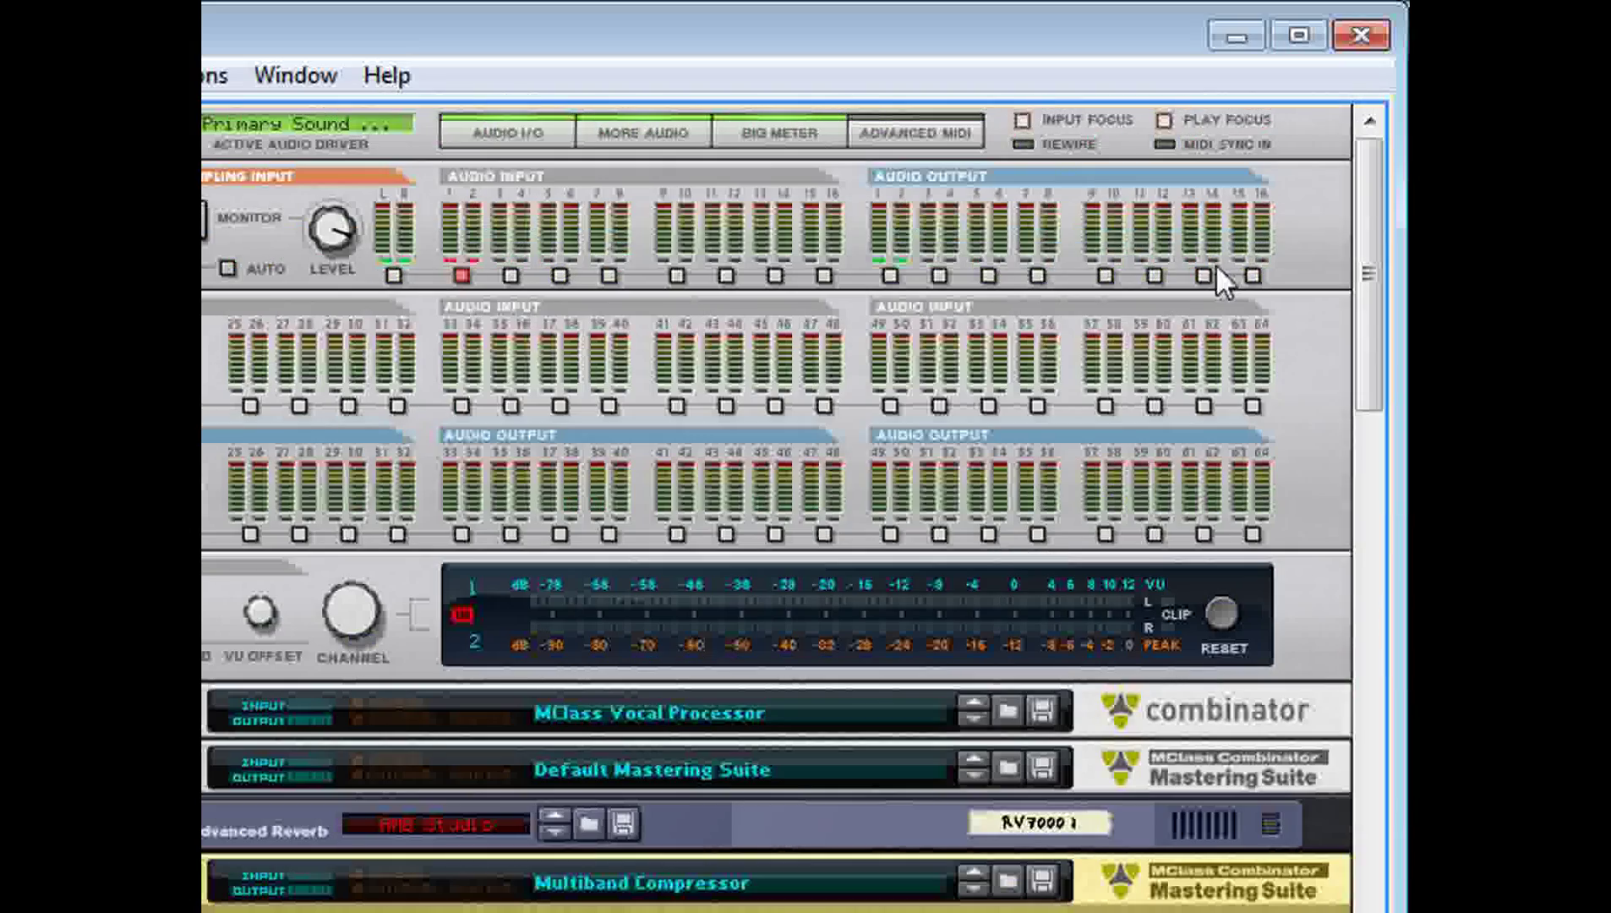
scroll(1371, 452, "down", 15)
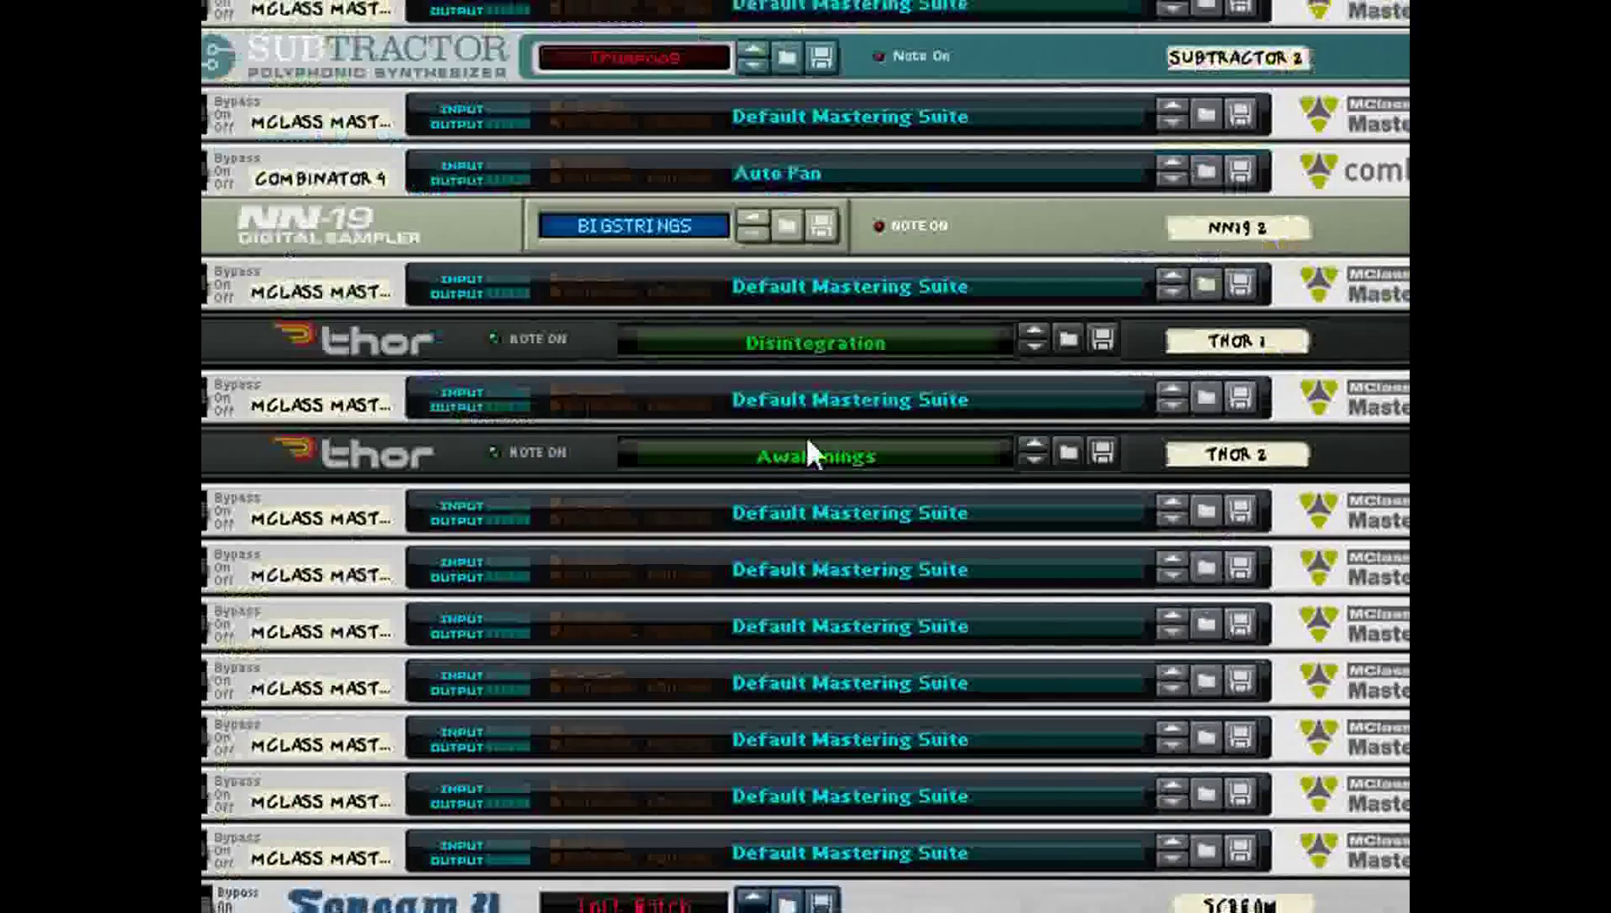
scroll(807, 444, "up", 5)
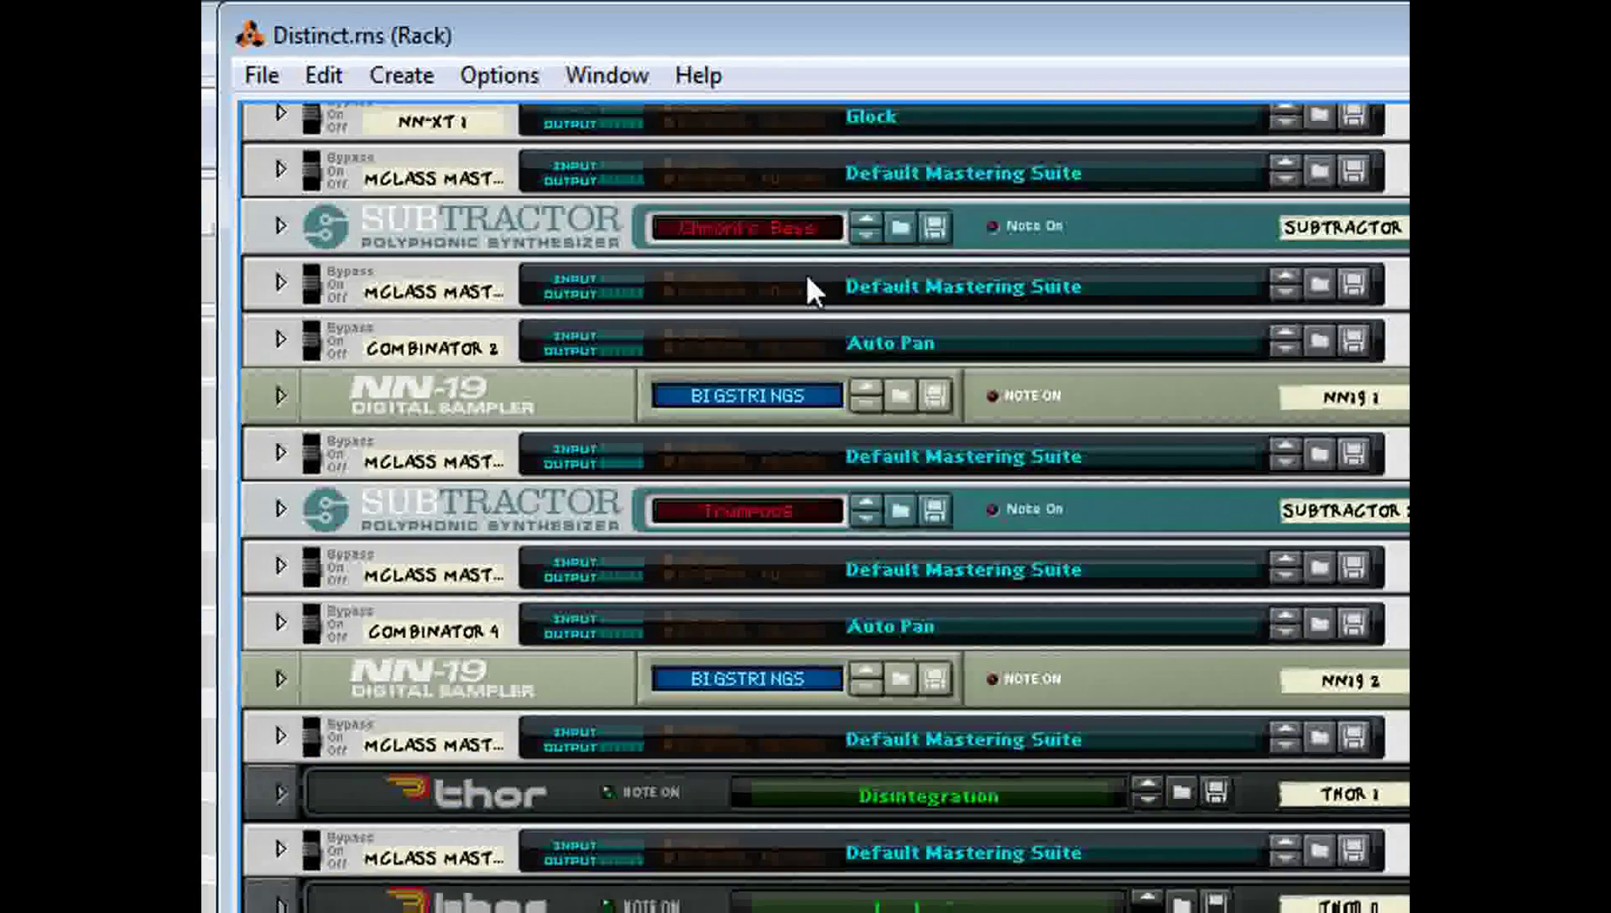
Flip the rack to its rear and unfold Subtractor 1 and the mastering suite above it to examine their cabling.
key("Tab")
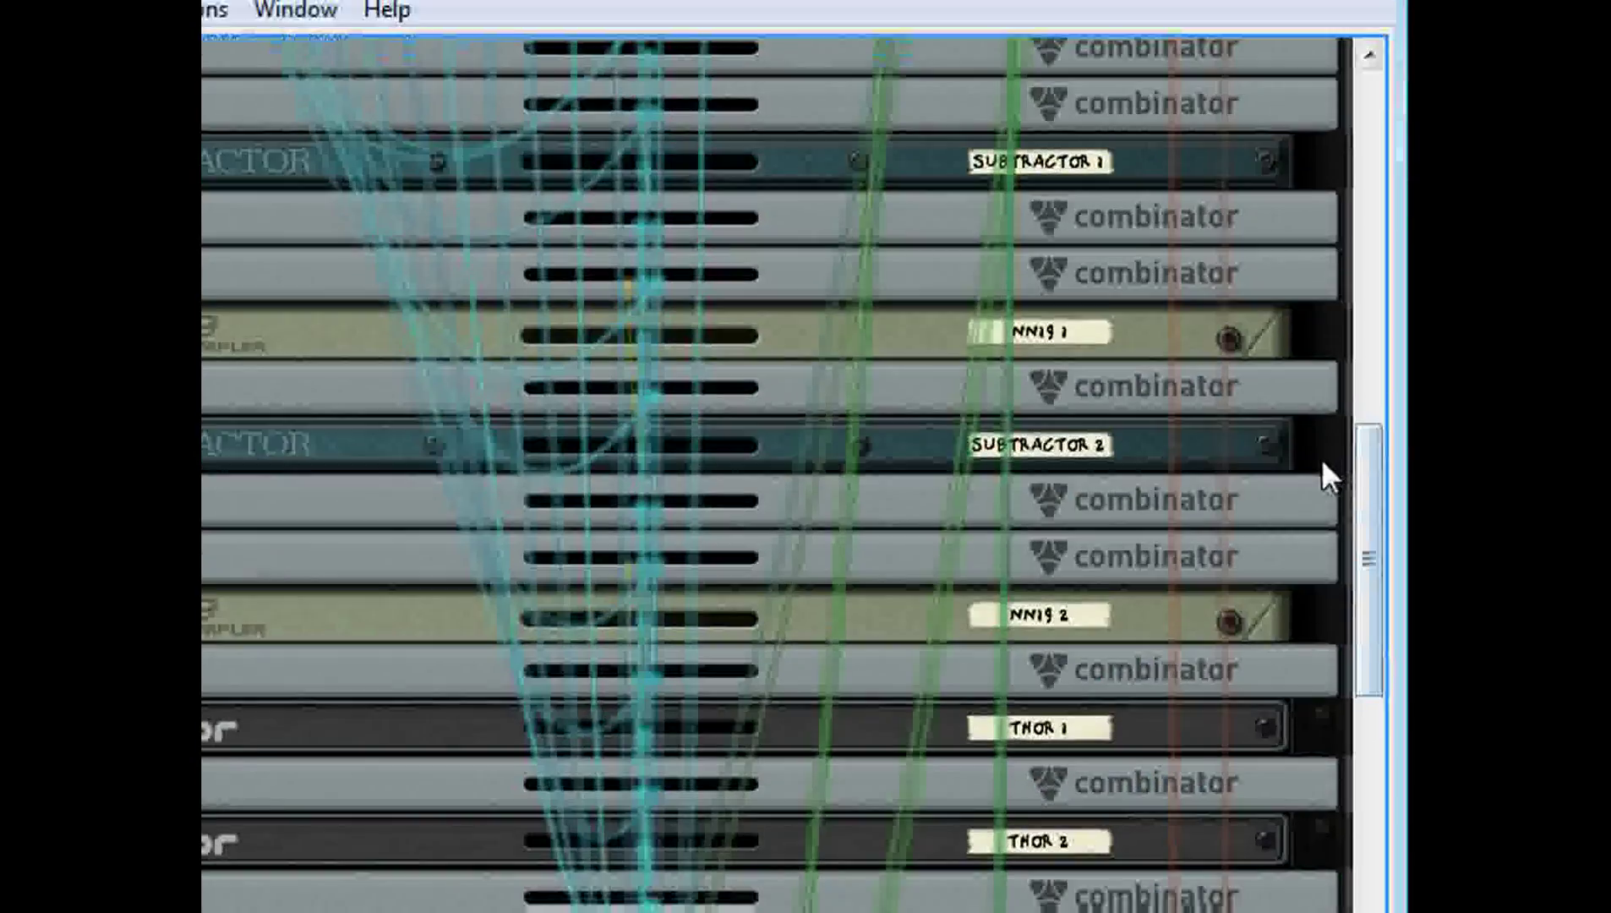
mouse_move(1371, 473)
left_mouse_down()
mouse_move(1379, 356)
mouse_move(1368, 448)
left_mouse_up()
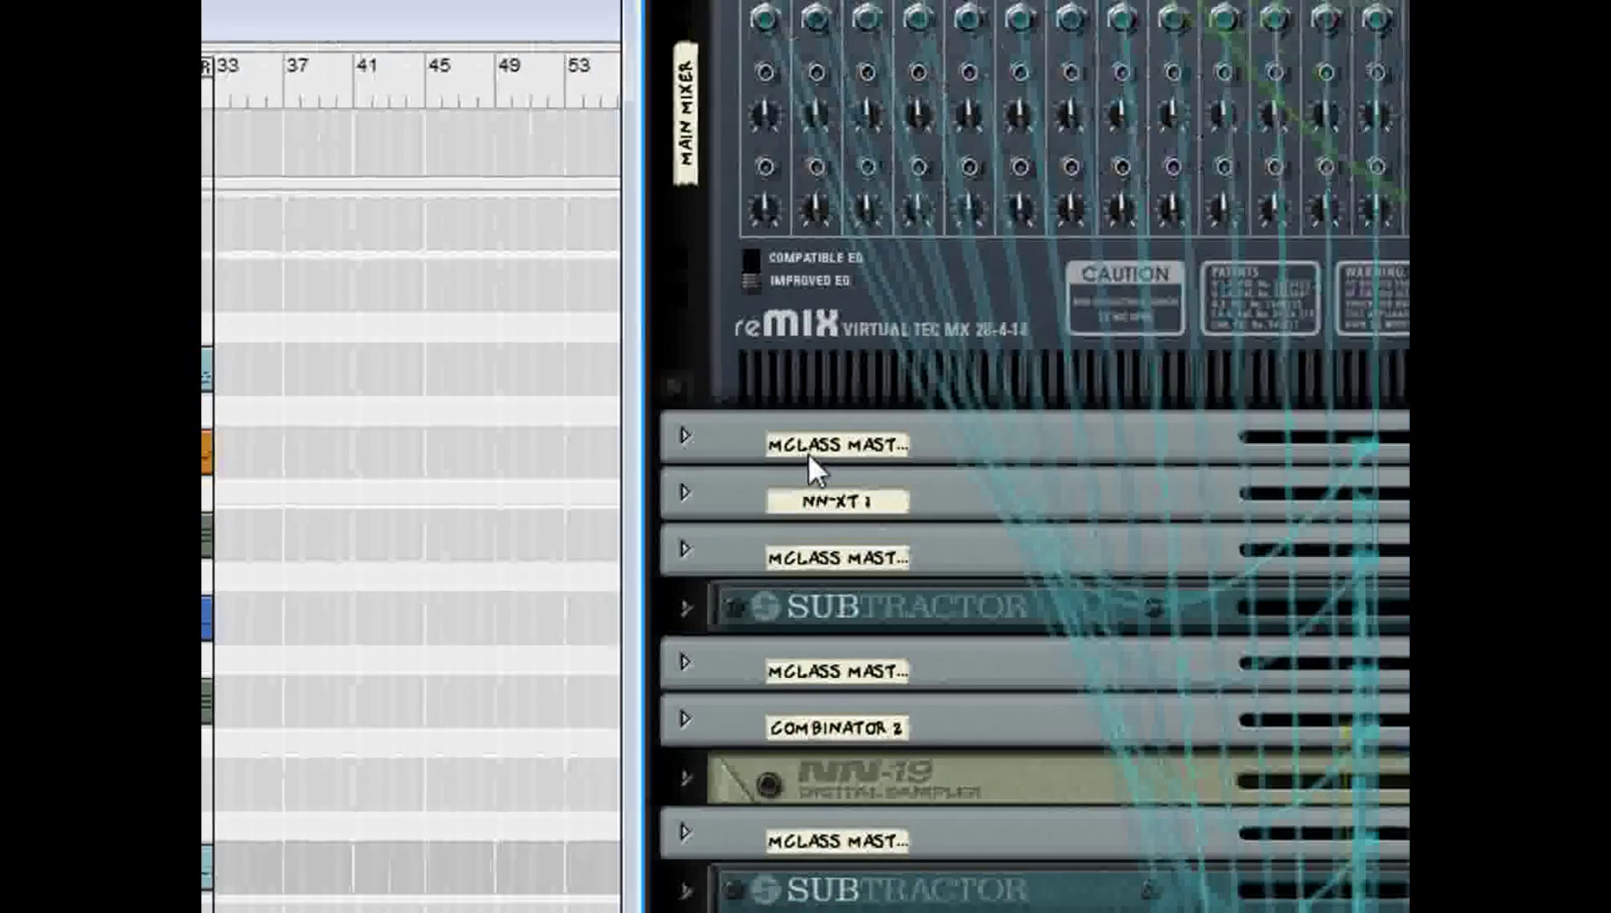
left_click(810, 468)
left_click(769, 568)
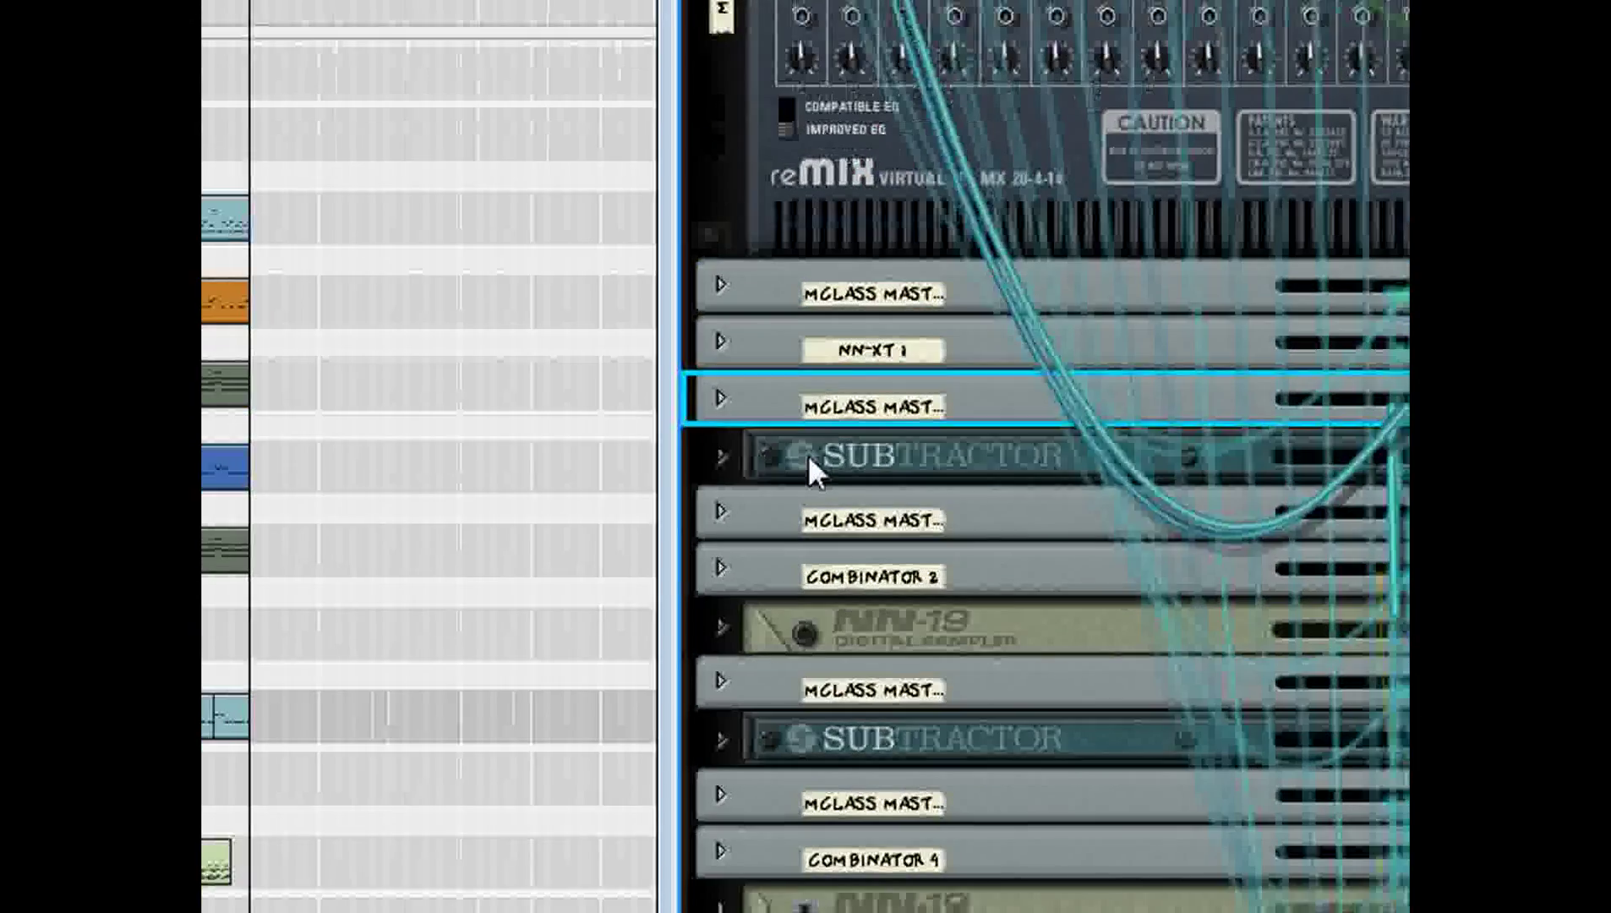
left_click(810, 468)
left_click(722, 459)
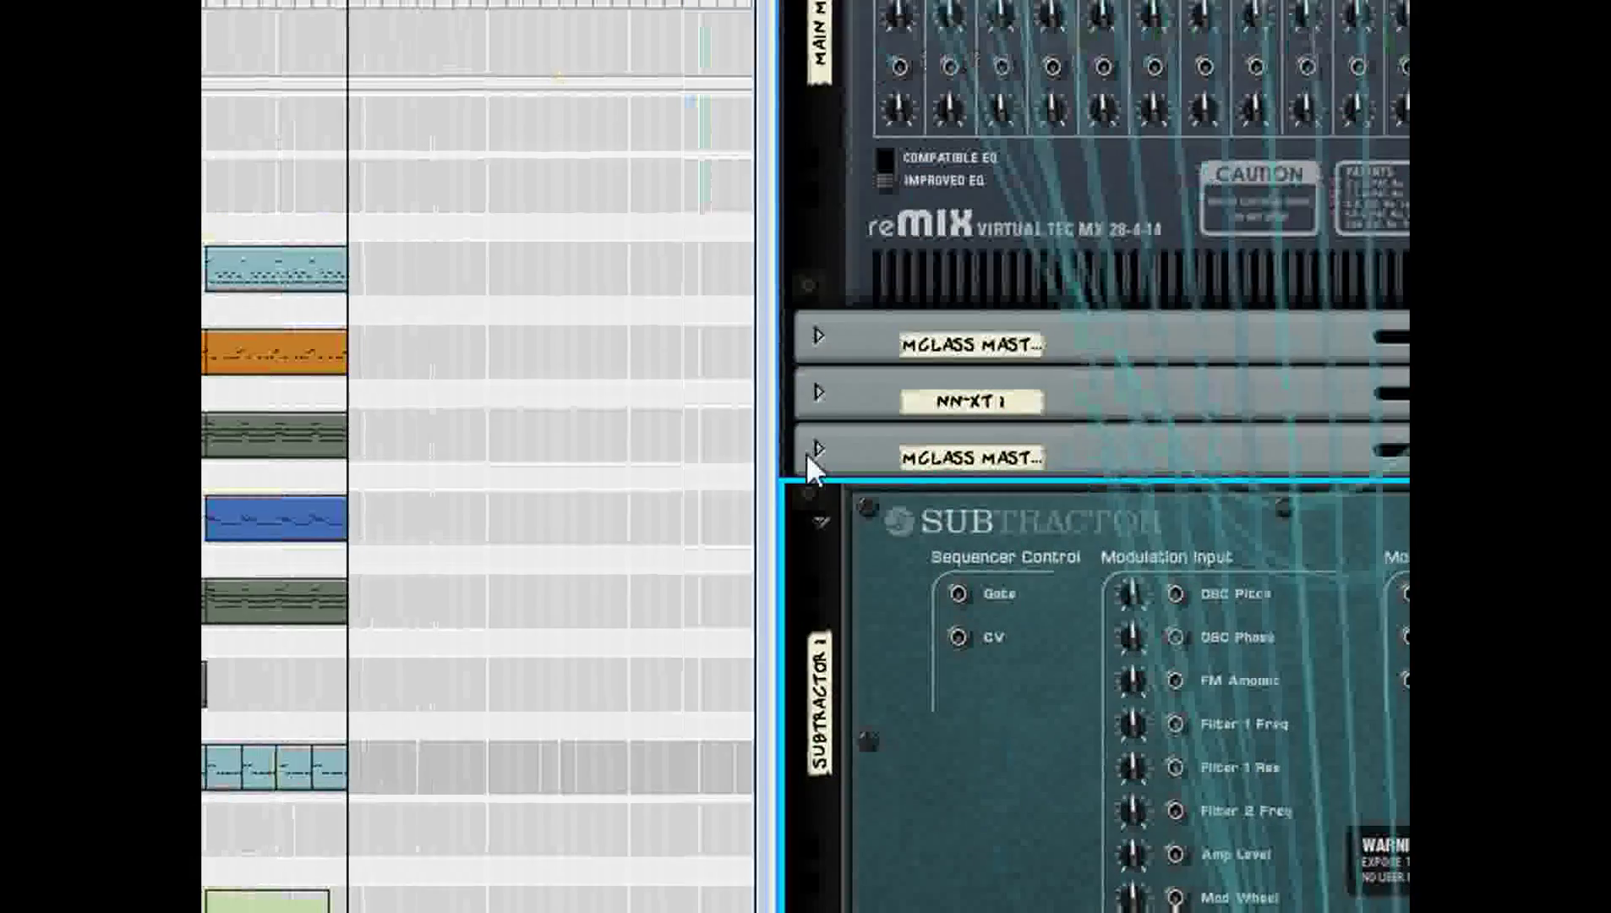
left_click(809, 456)
key("Tab")
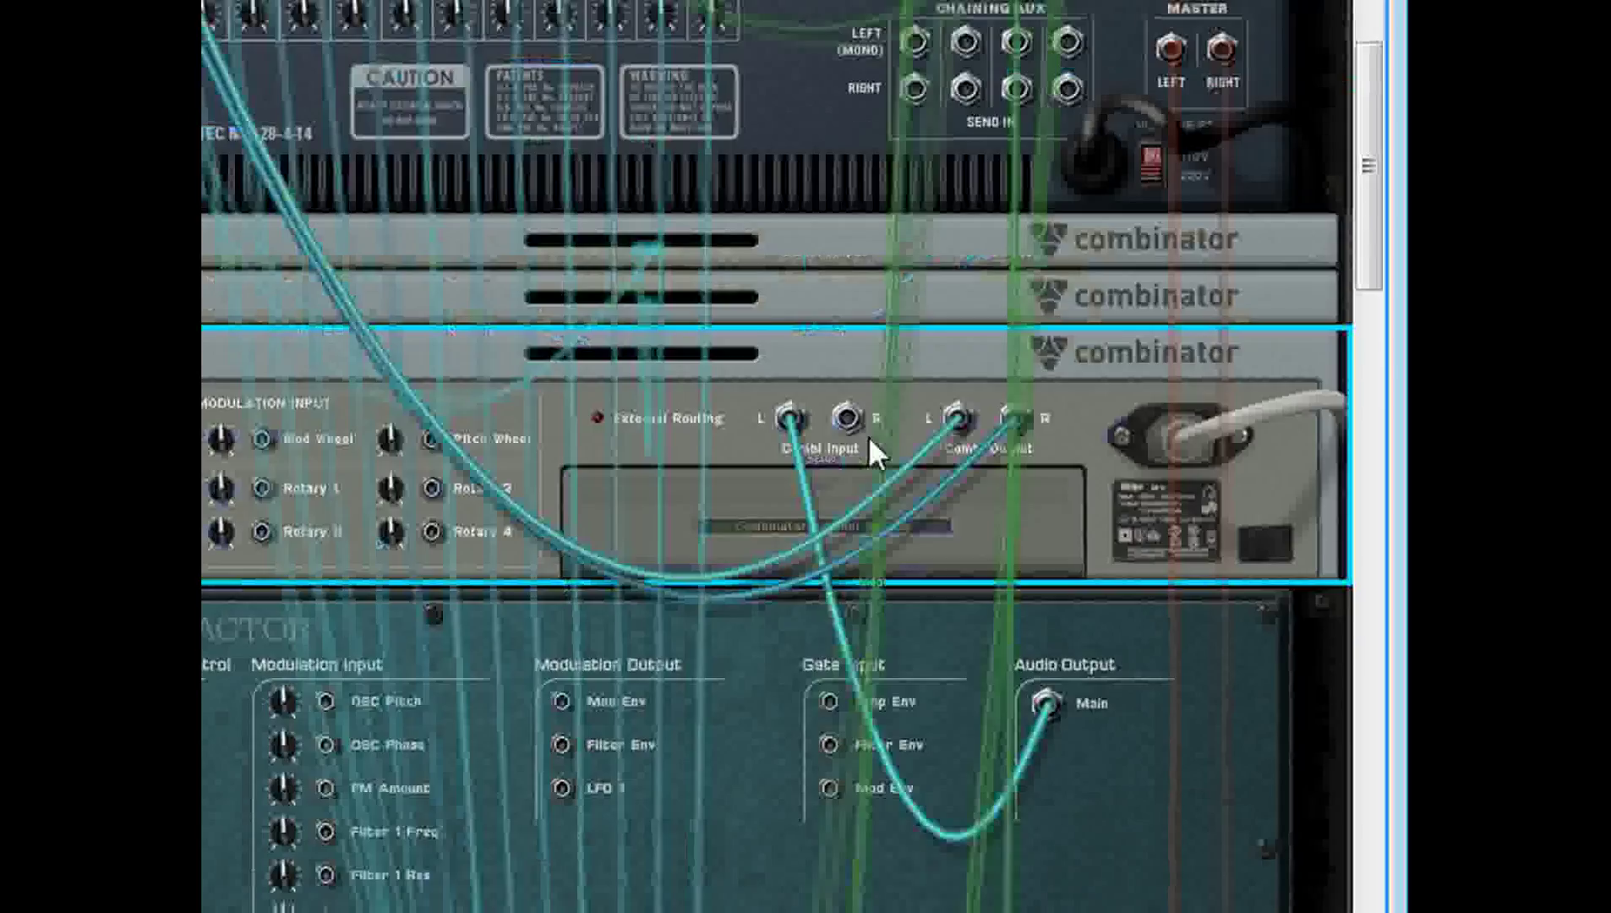
Return to the rack's front and fold Subtractor 1 and its mastering suite.
key("Tab")
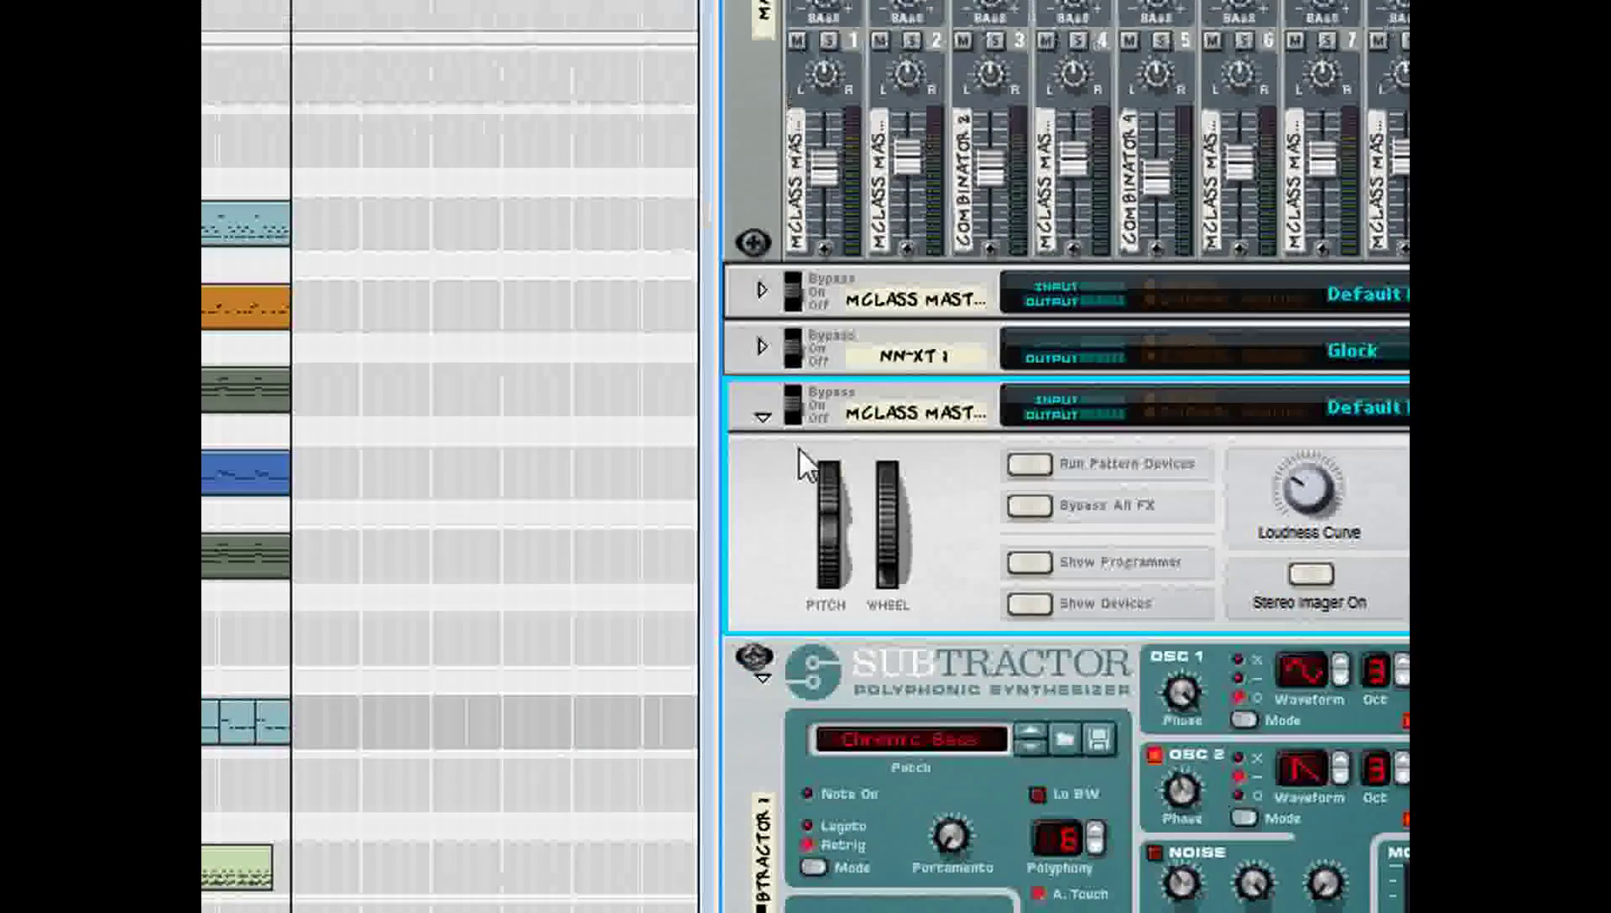
left_click(501, 347)
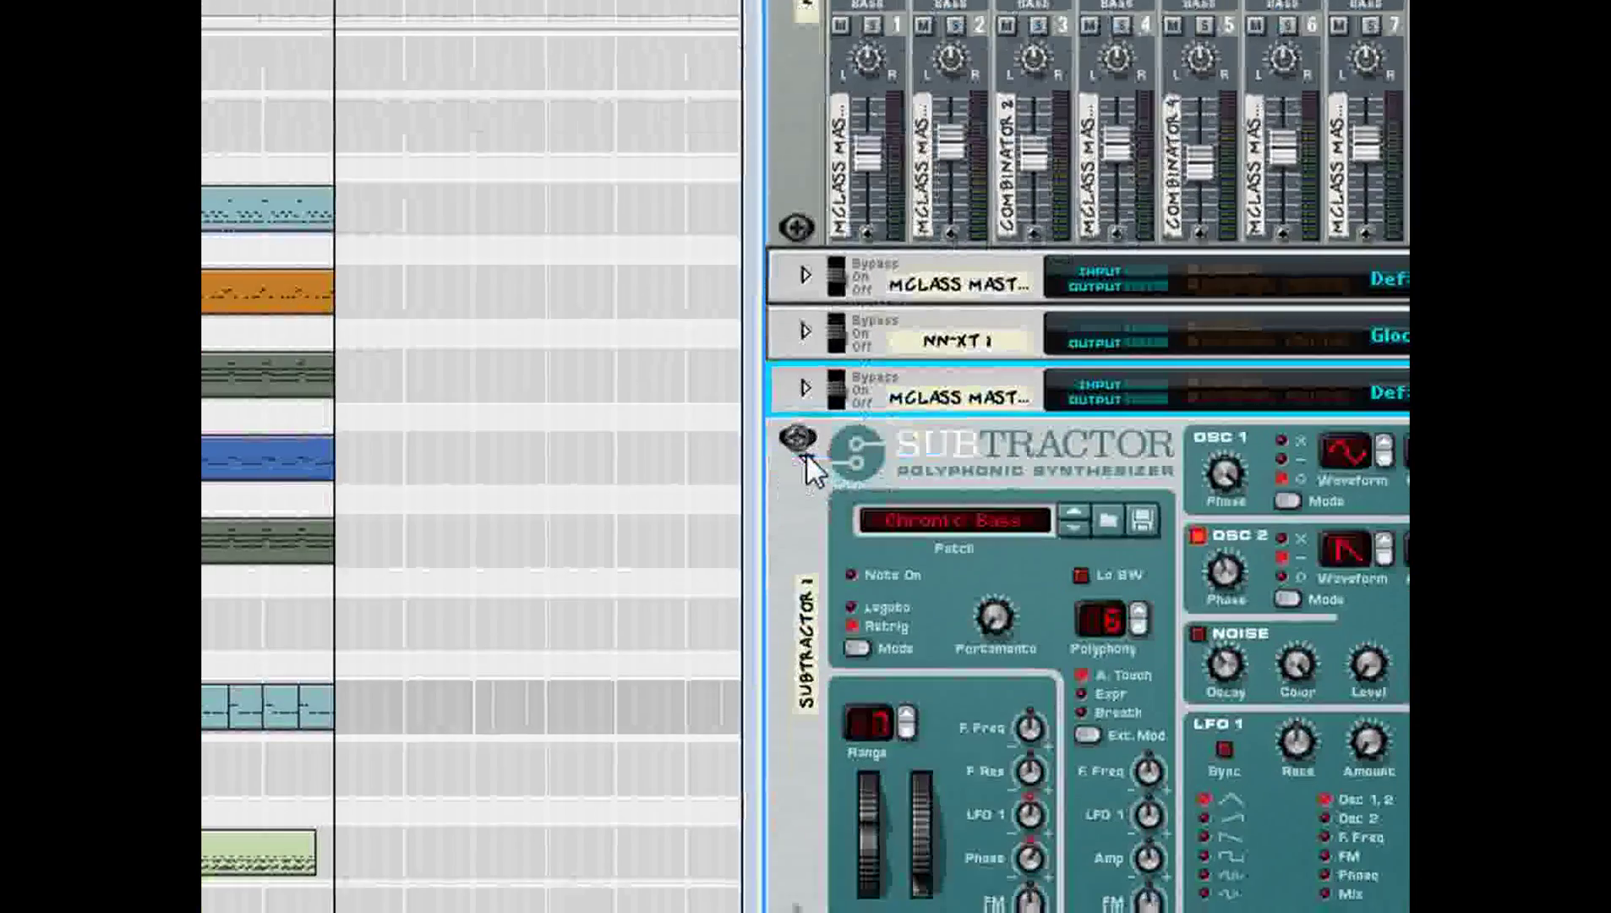
left_click(501, 609)
Unfold the first mastering suite below Thor 2 and create an instrument from the BRIGHTPIANO.smp patch under it.
left_click_drag(1364, 389, 1344, 529)
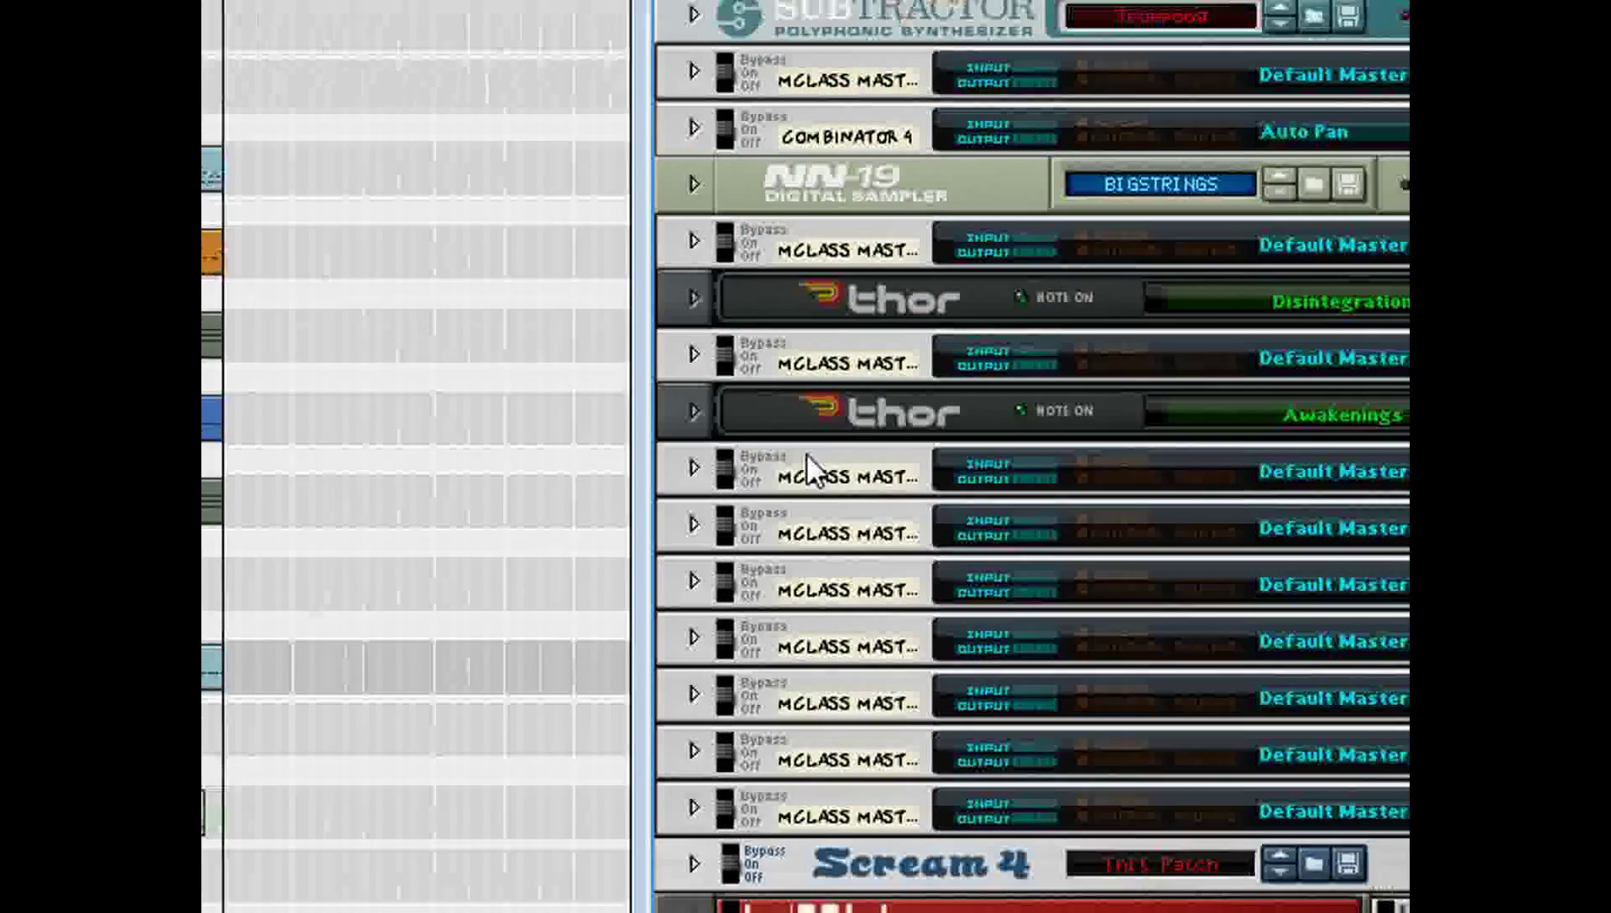
left_click(808, 458)
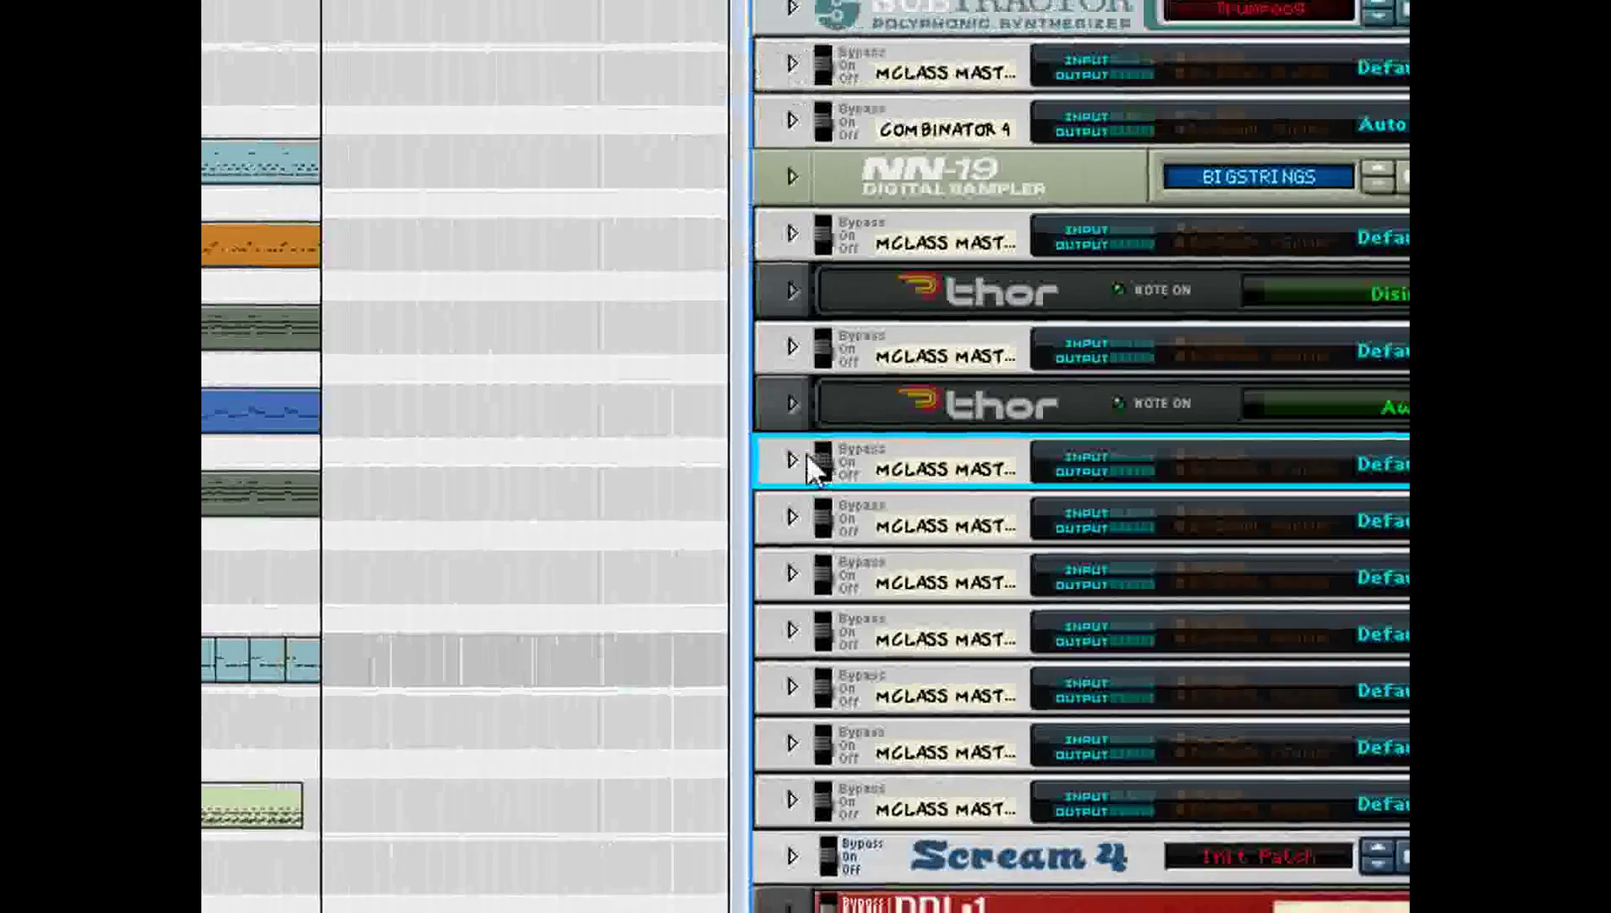
left_click(677, 455)
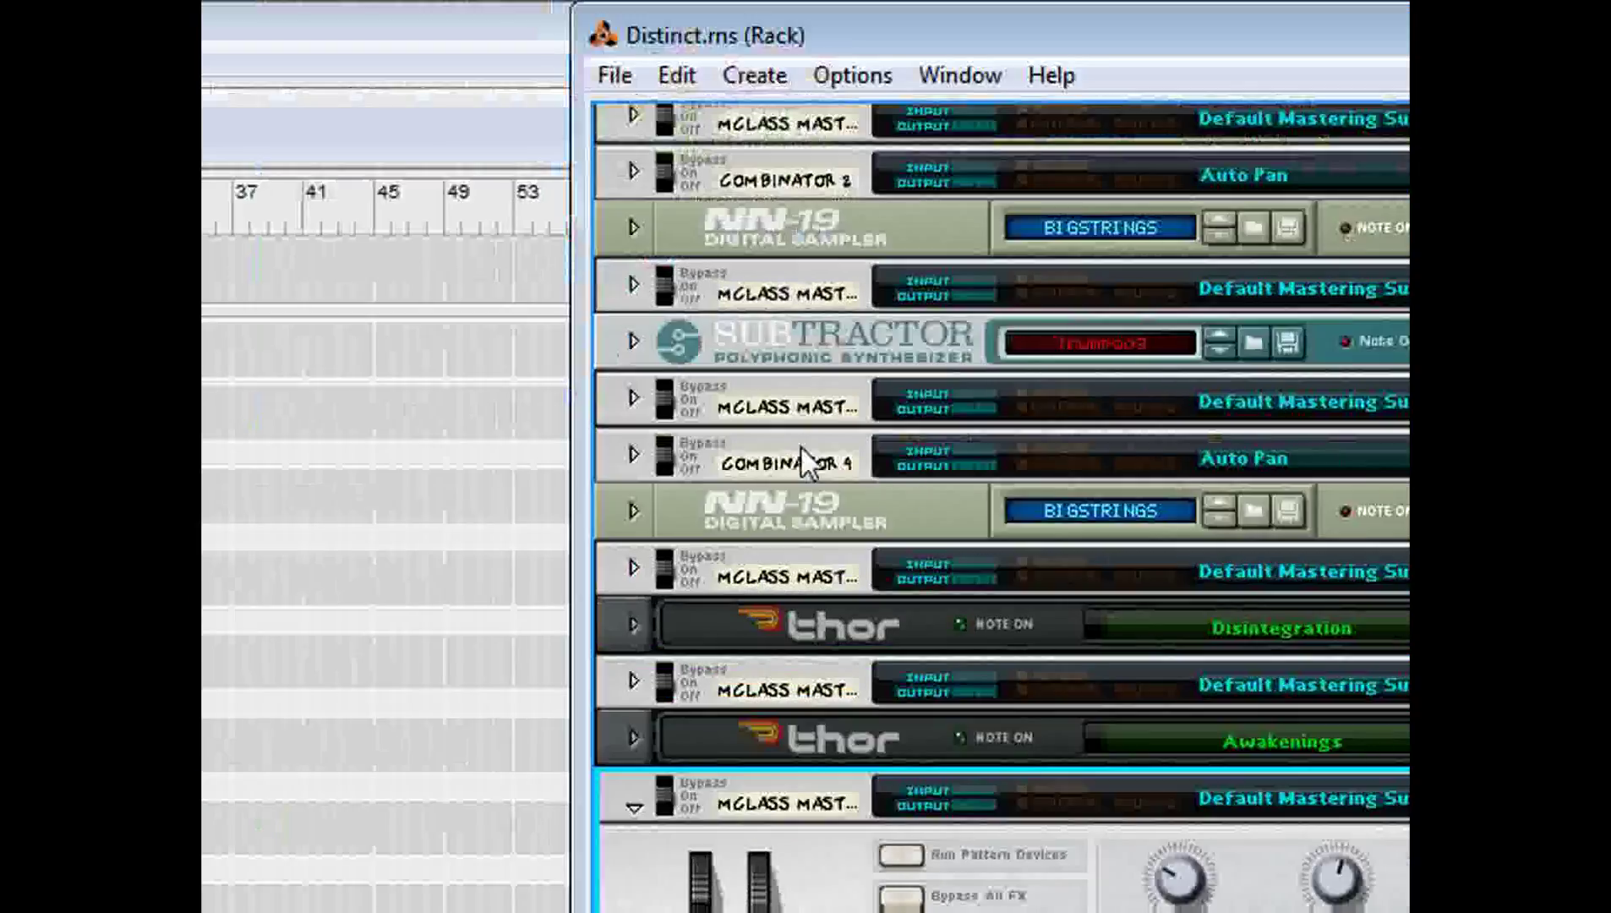
left_click(798, 73)
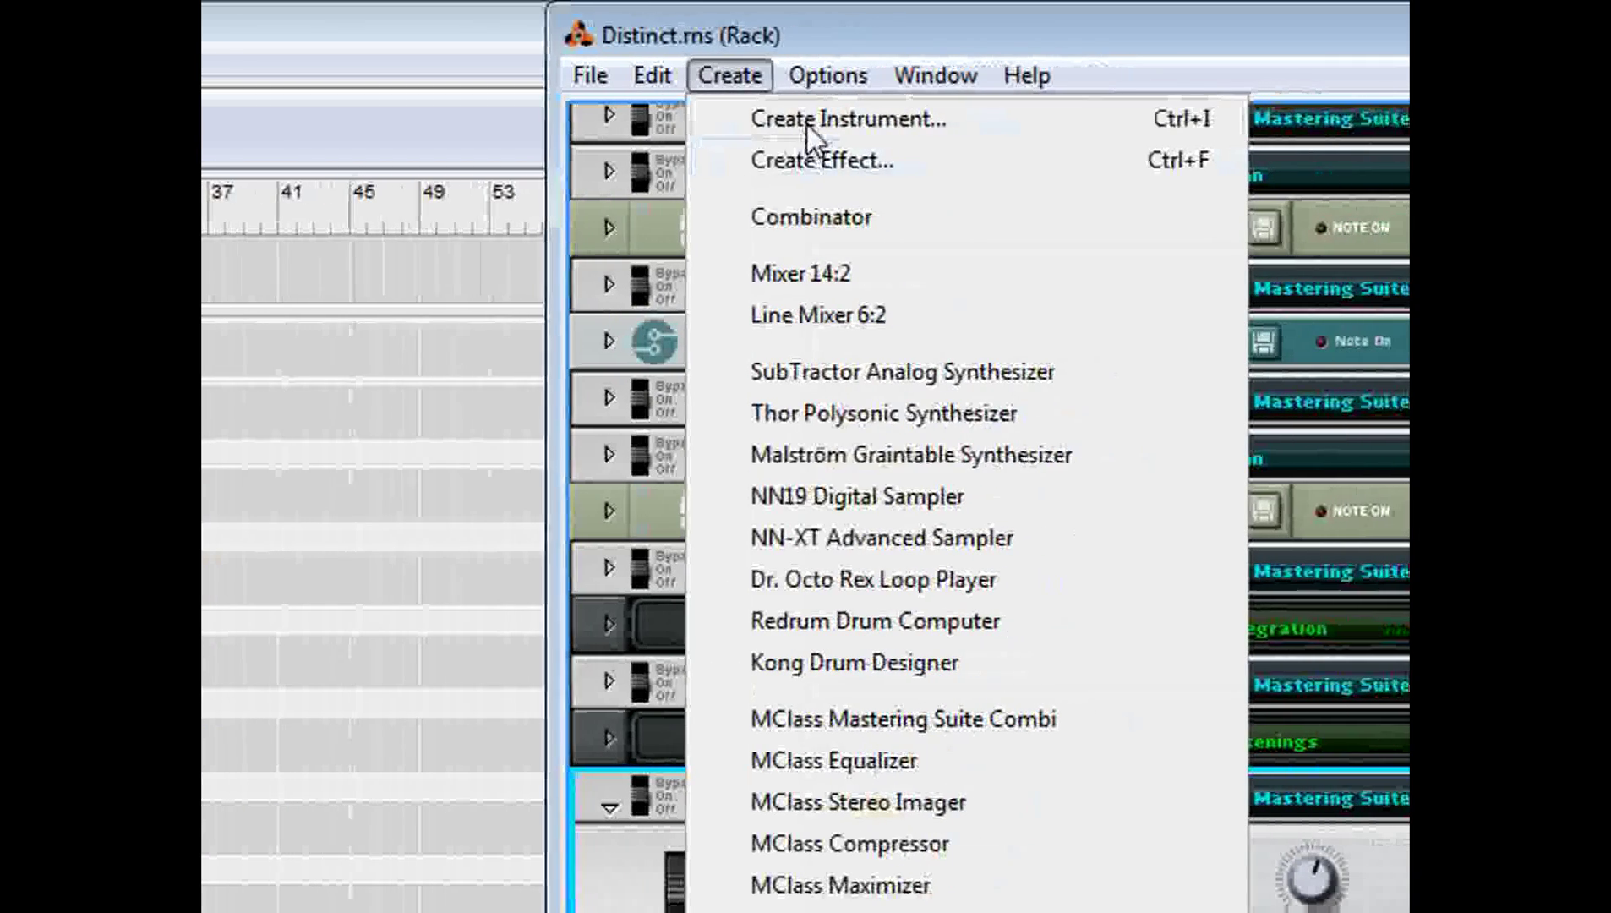
left_click(835, 119)
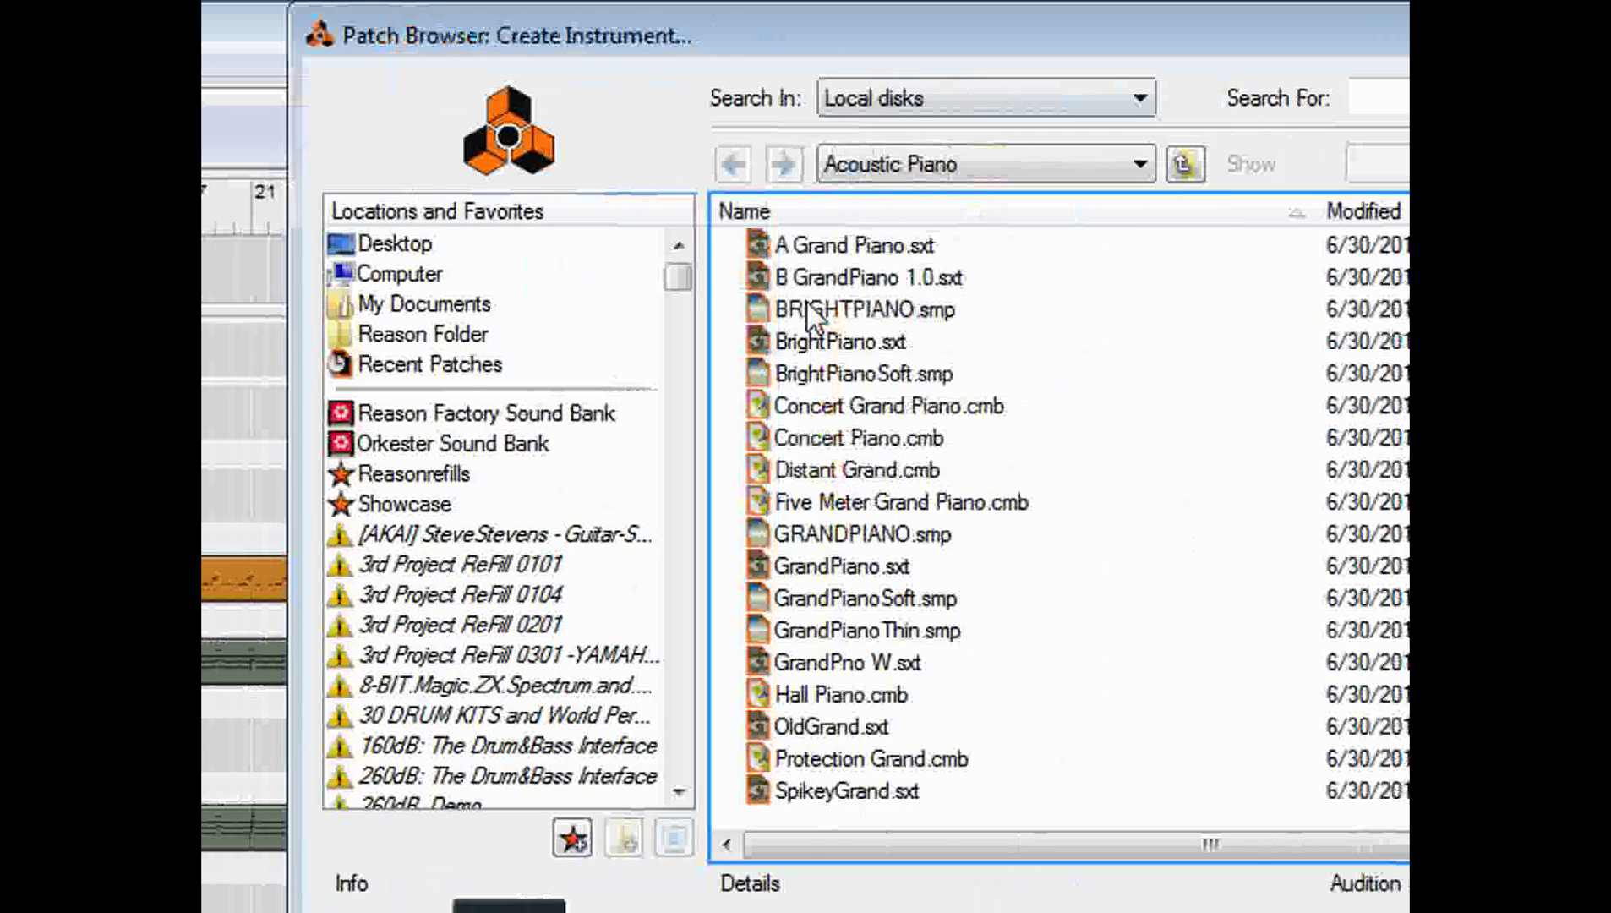
left_click(490, 309)
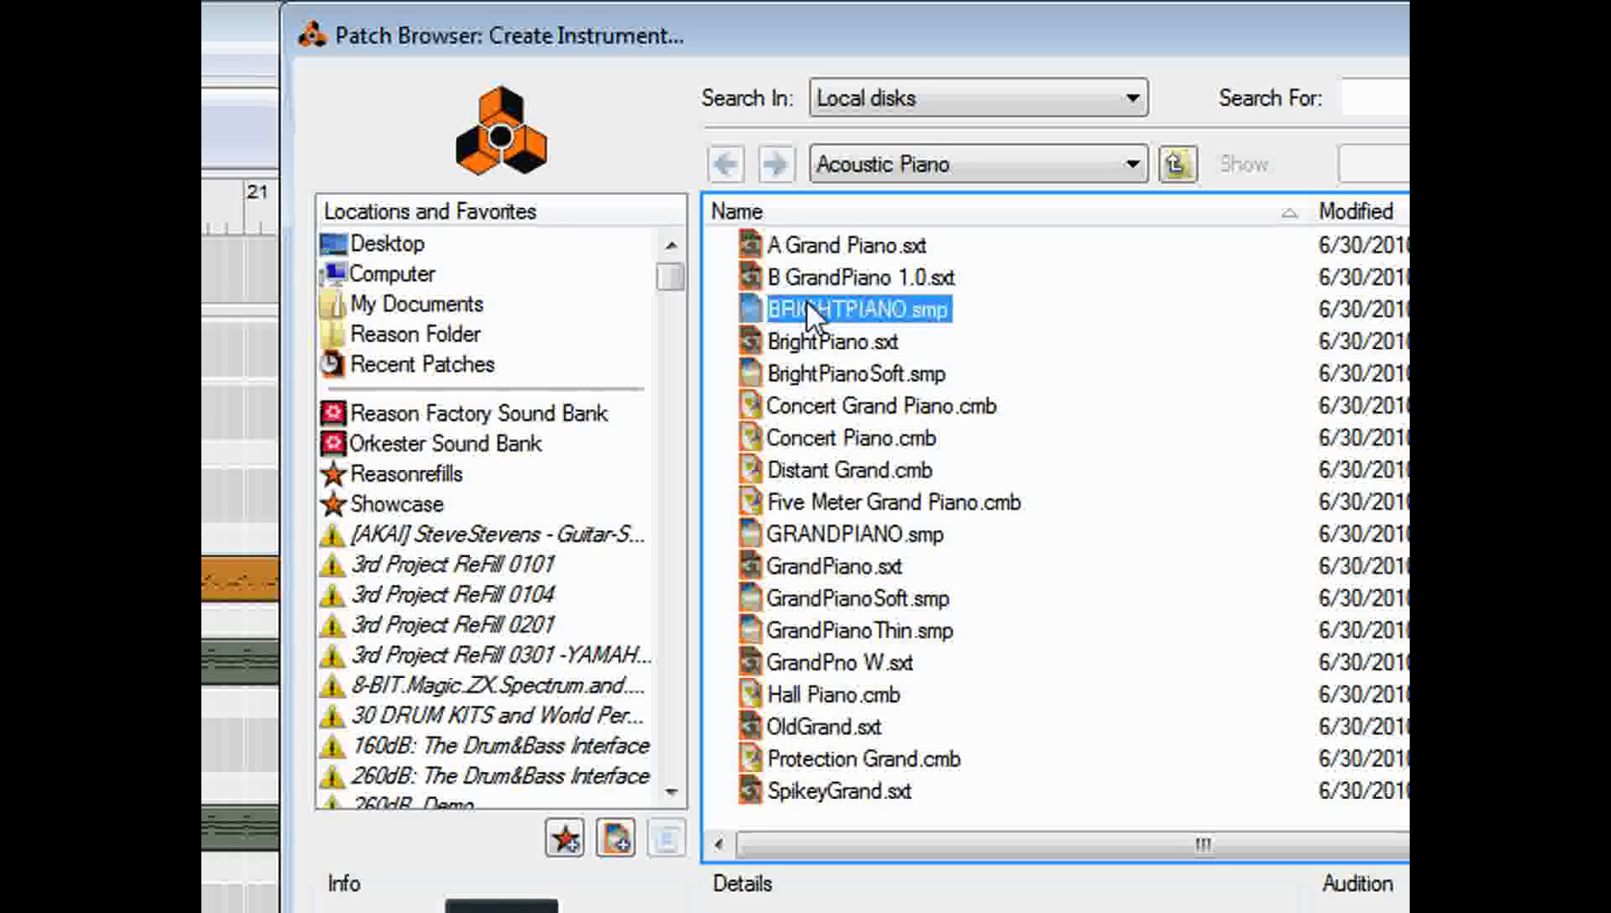
double_click(807, 305)
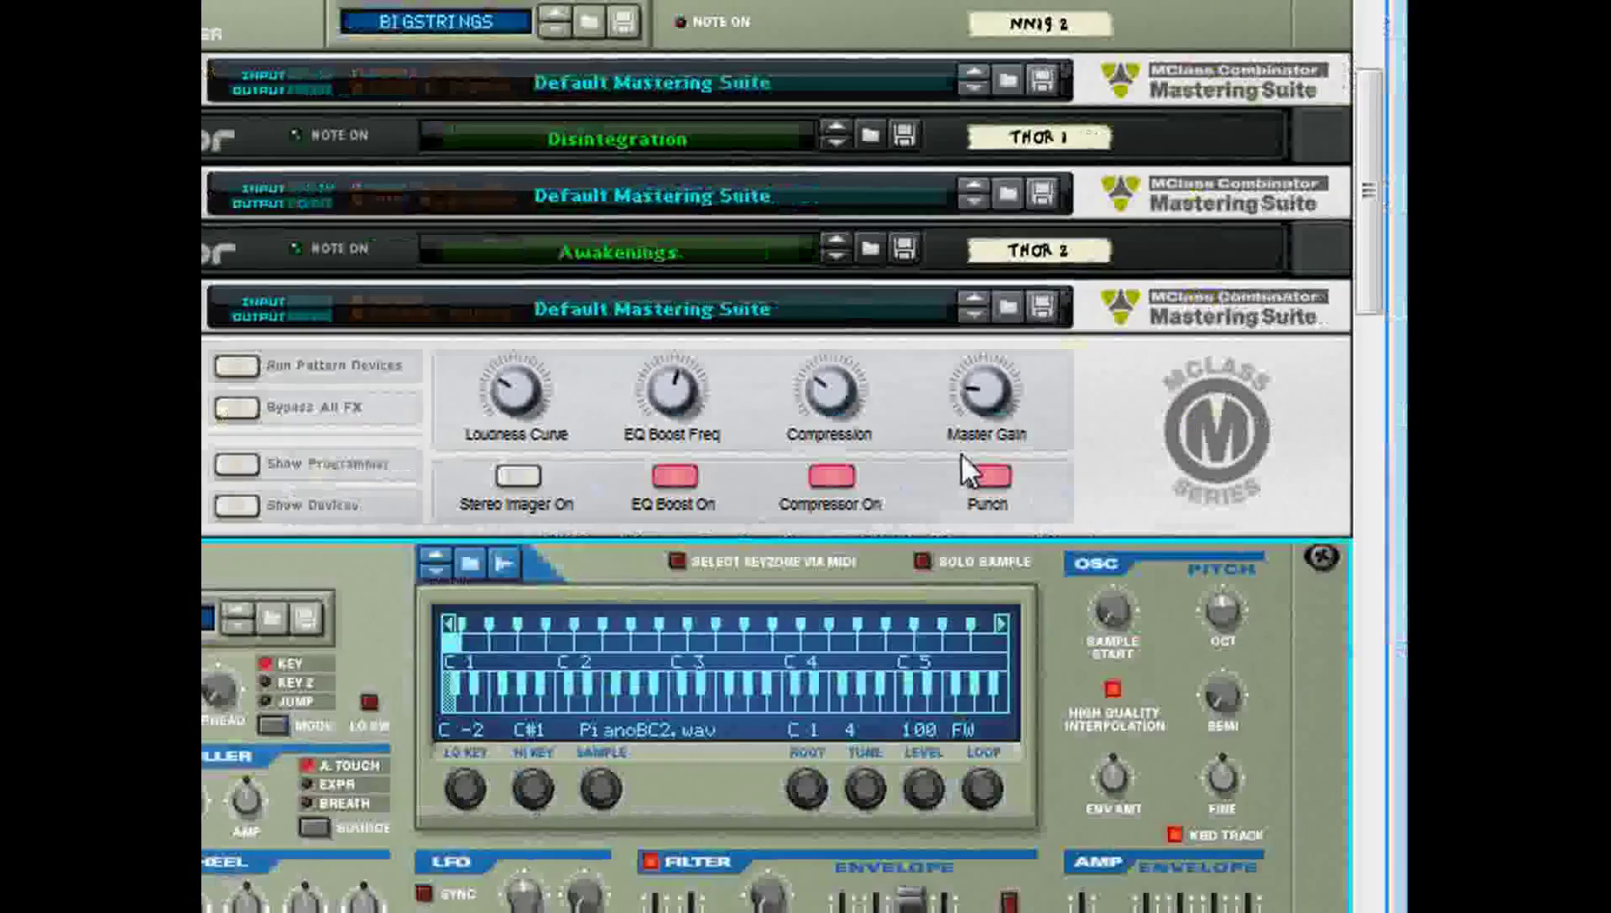
Examine the new sampler's cabling on the rack's rear, return to the front and show the mastering suite's devices.
key("Tab")
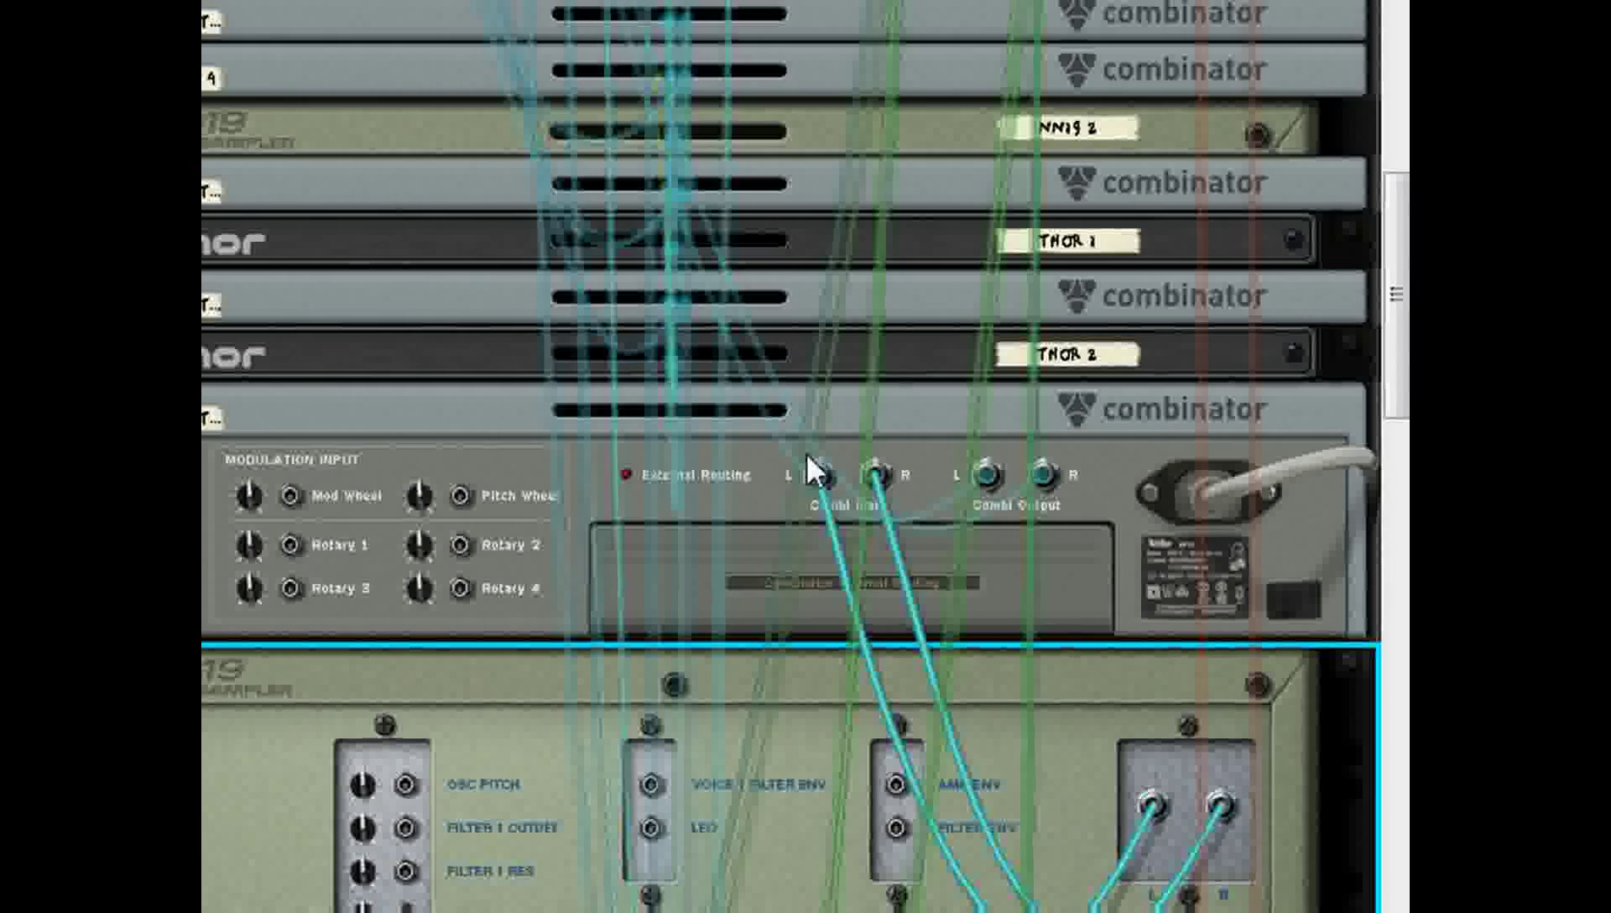
key("Tab")
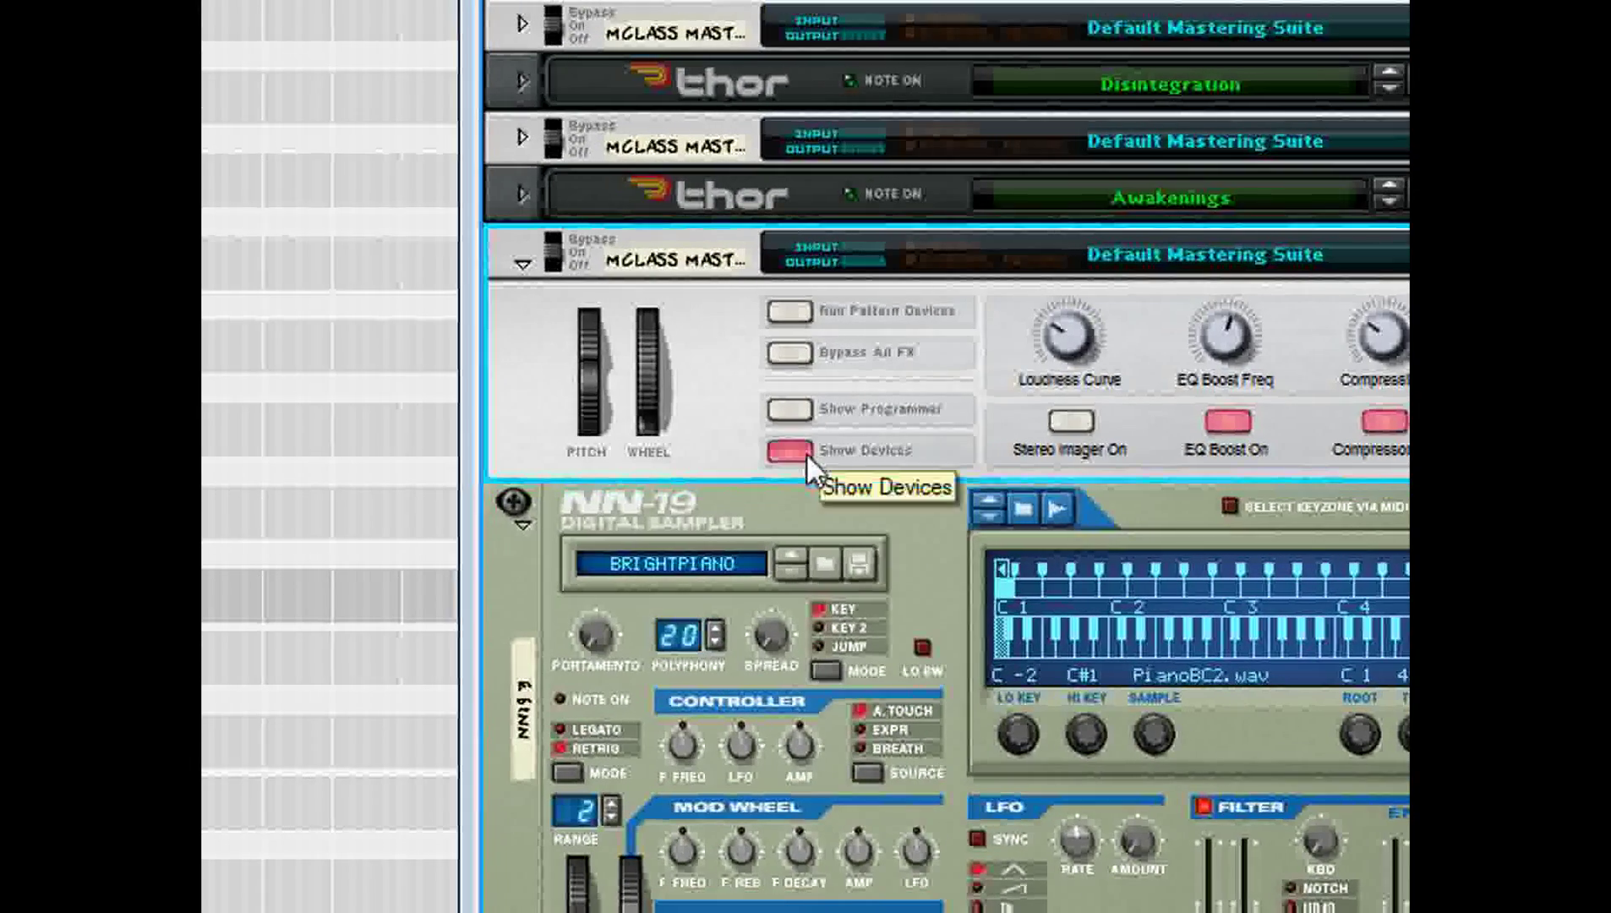
left_click(808, 456)
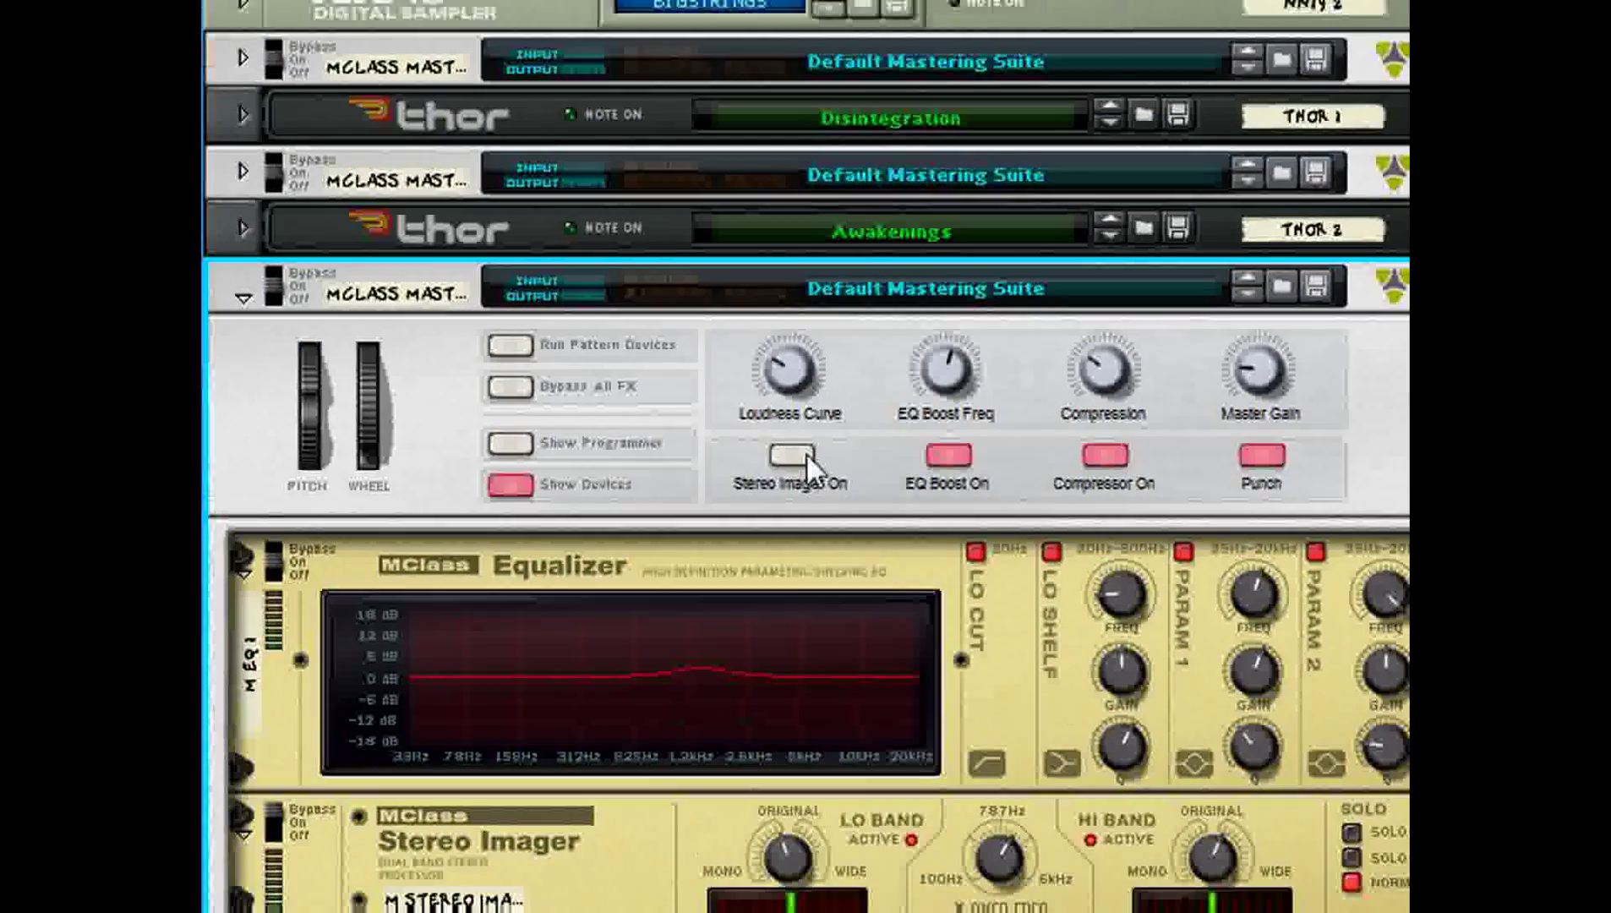
Try the mastering suite's Stereo Imager on and off, and hide its devices.
left_click(805, 456)
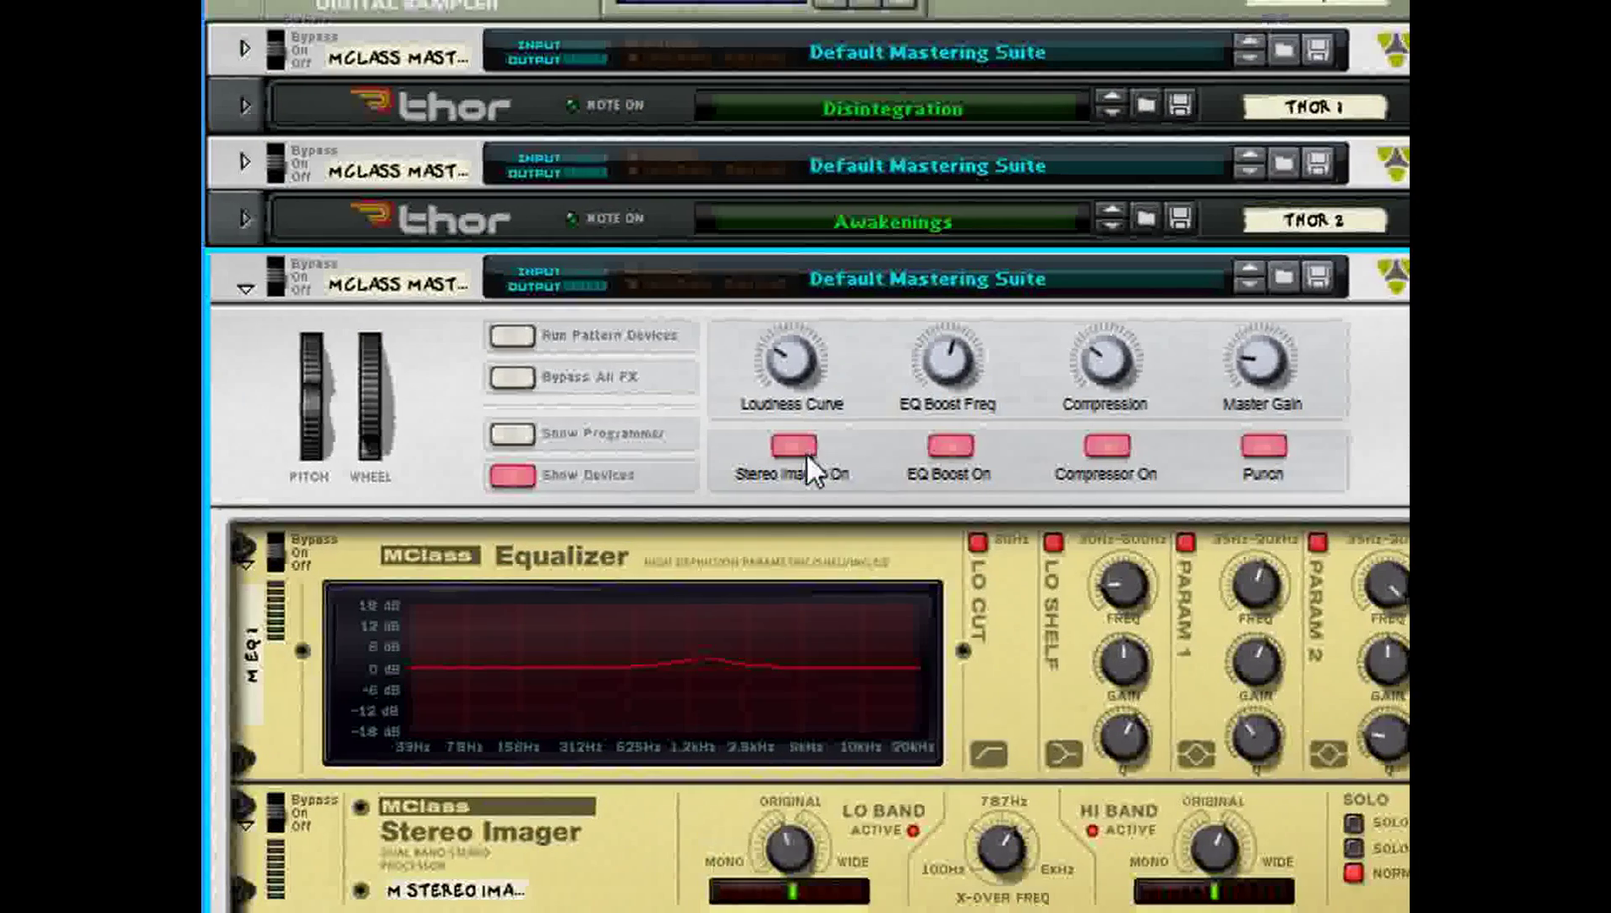
right_click(807, 466)
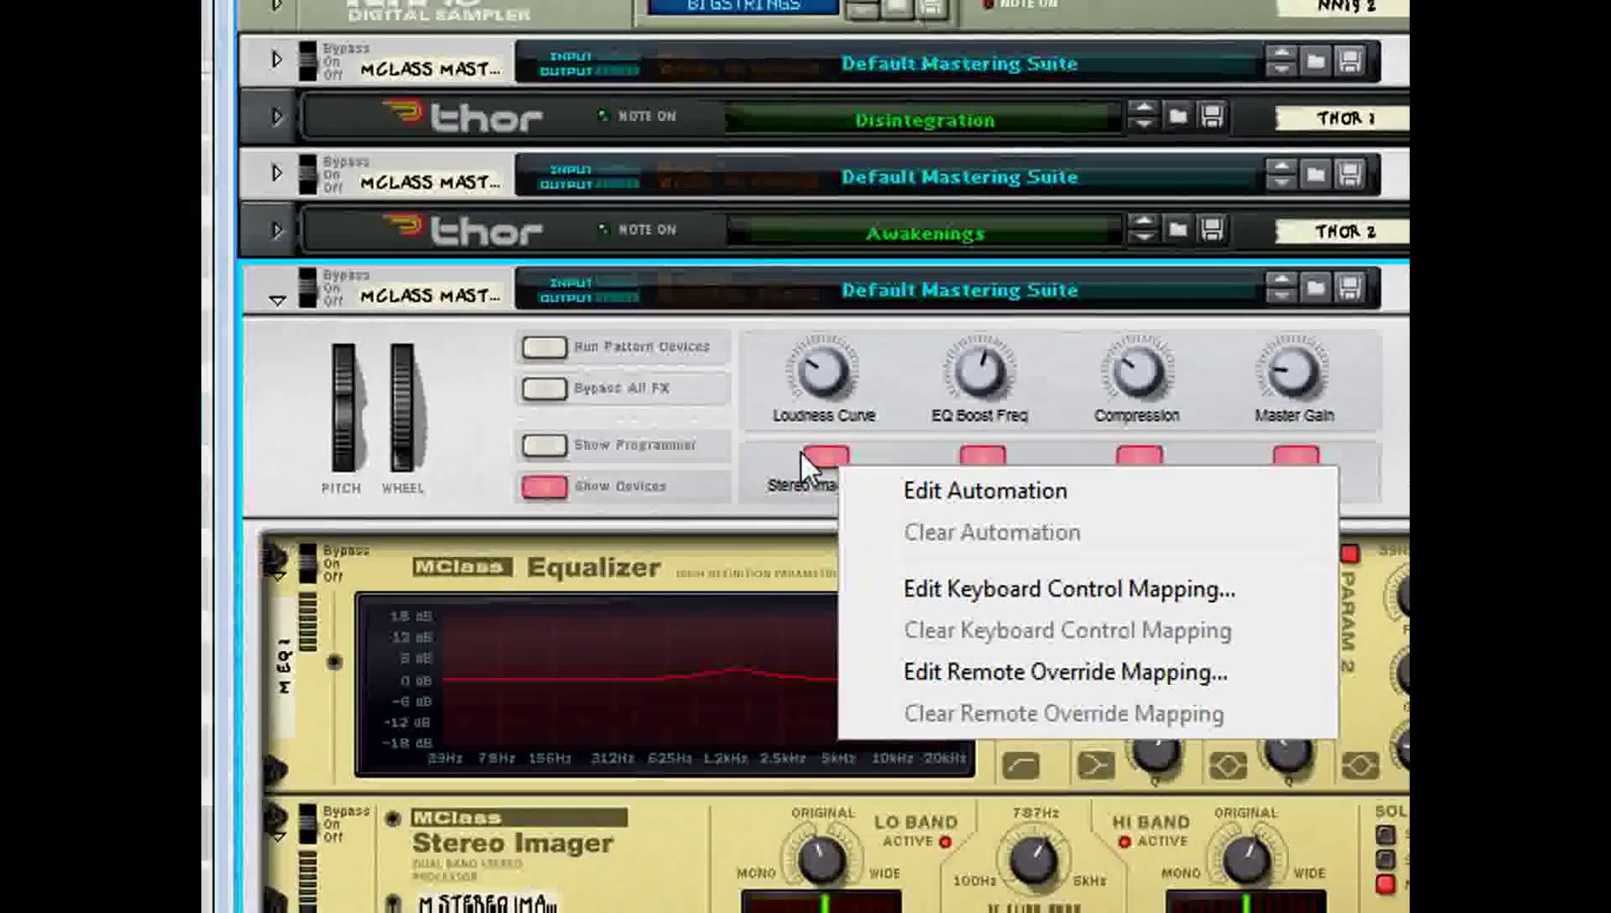
key("Escape")
left_click(797, 452)
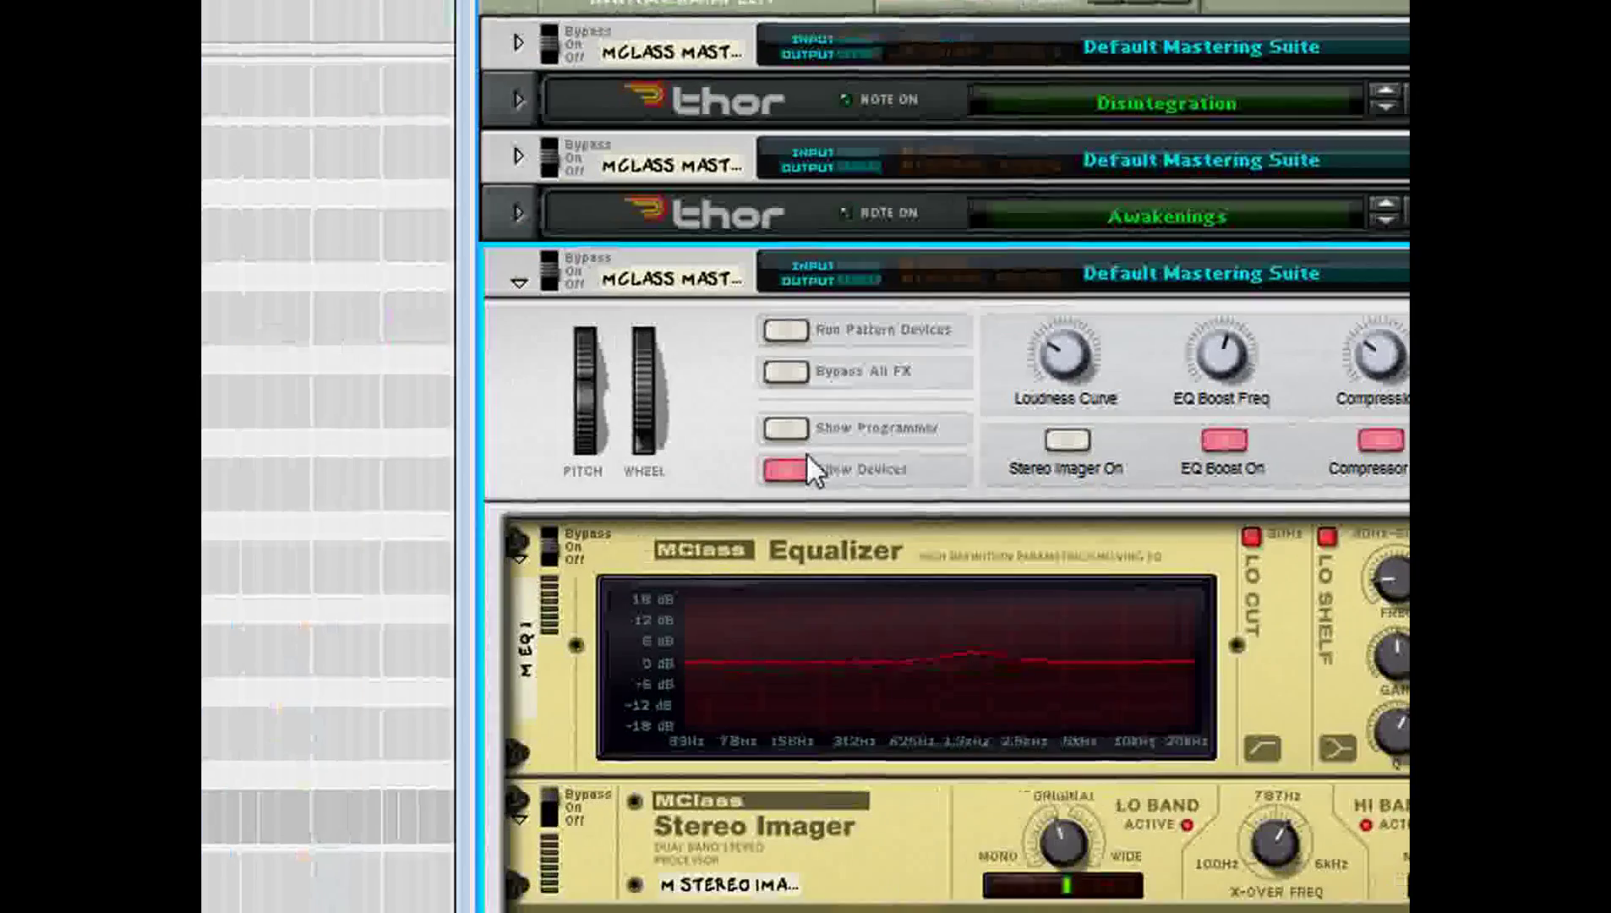
left_click(532, 490)
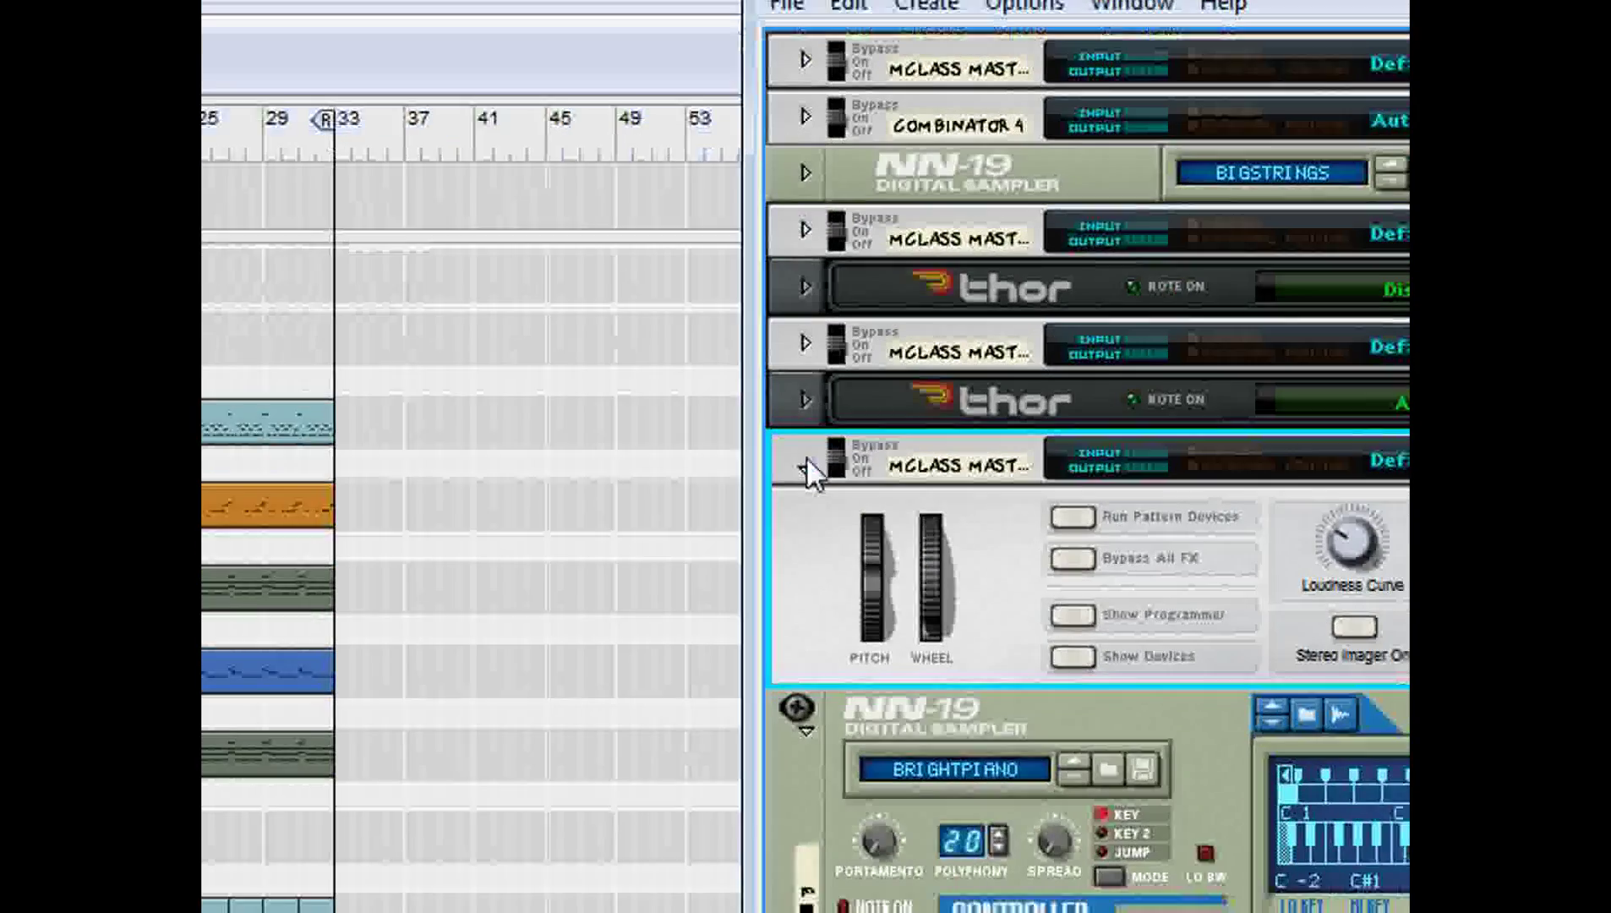
Fold the mastering suite and delete the NN-19 sampler holding the BRIGHTPIANO patch.
left_click(751, 515)
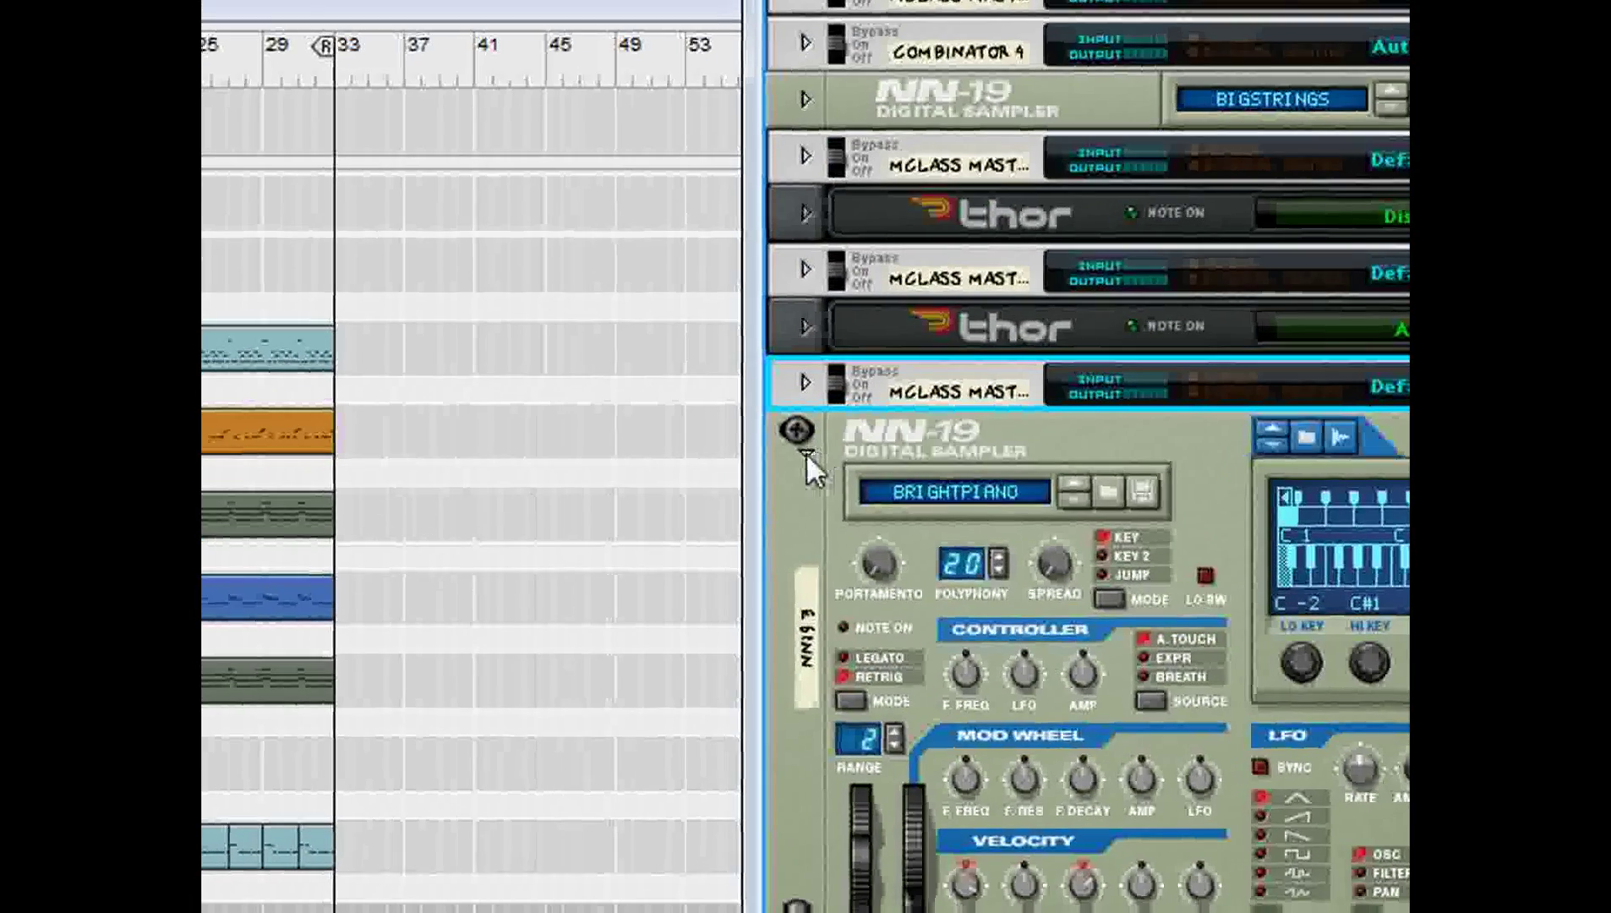
left_click(799, 458)
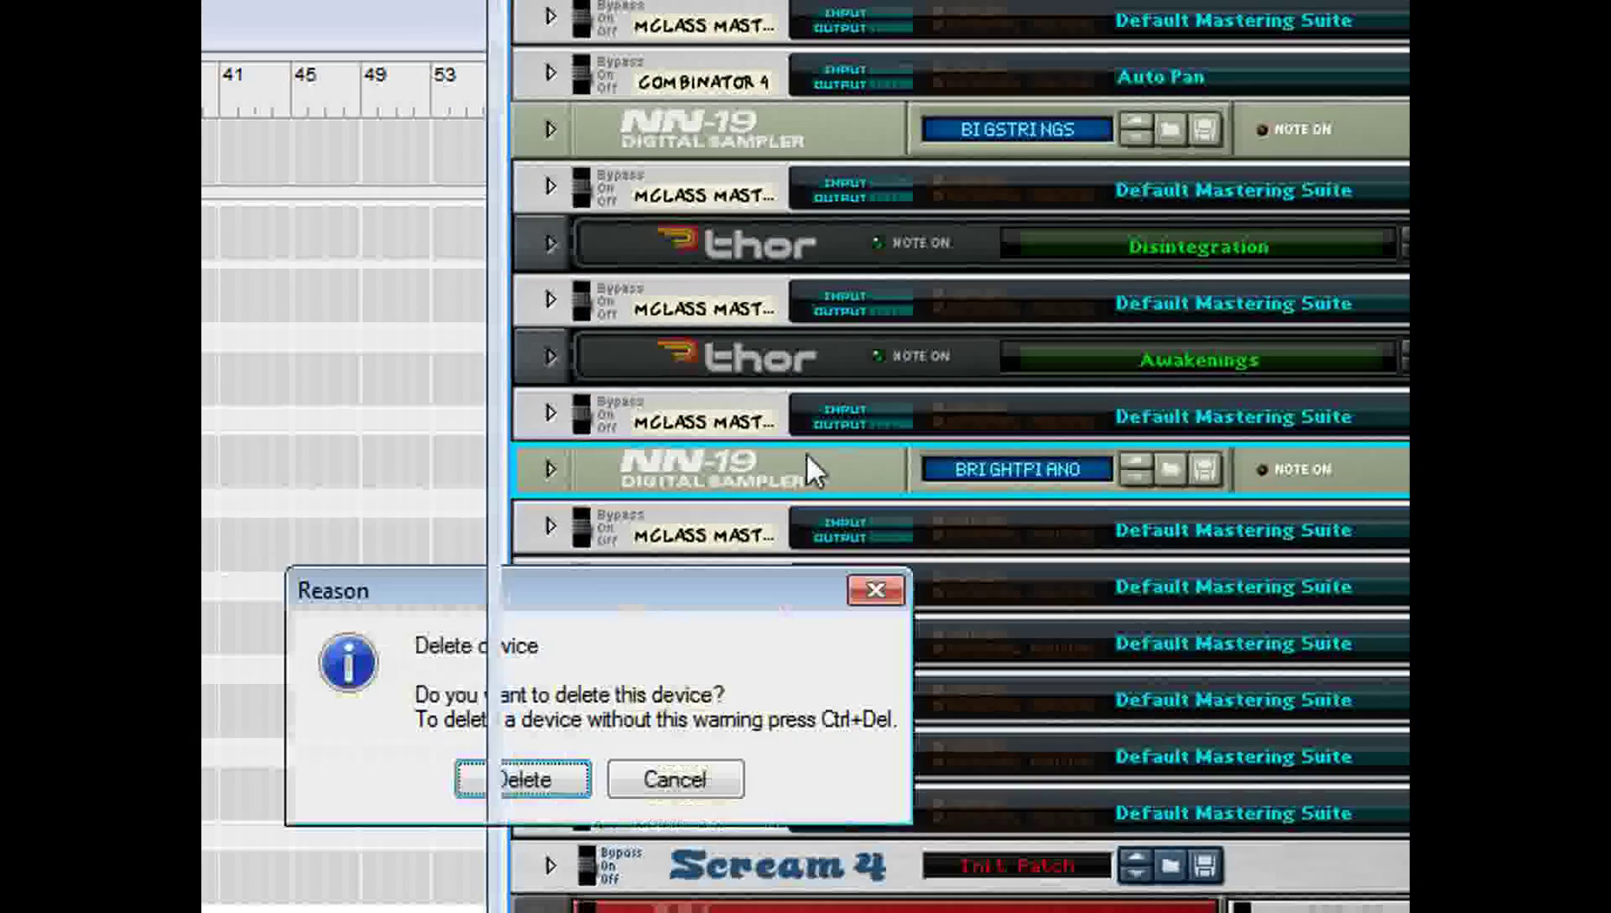
key("Return")
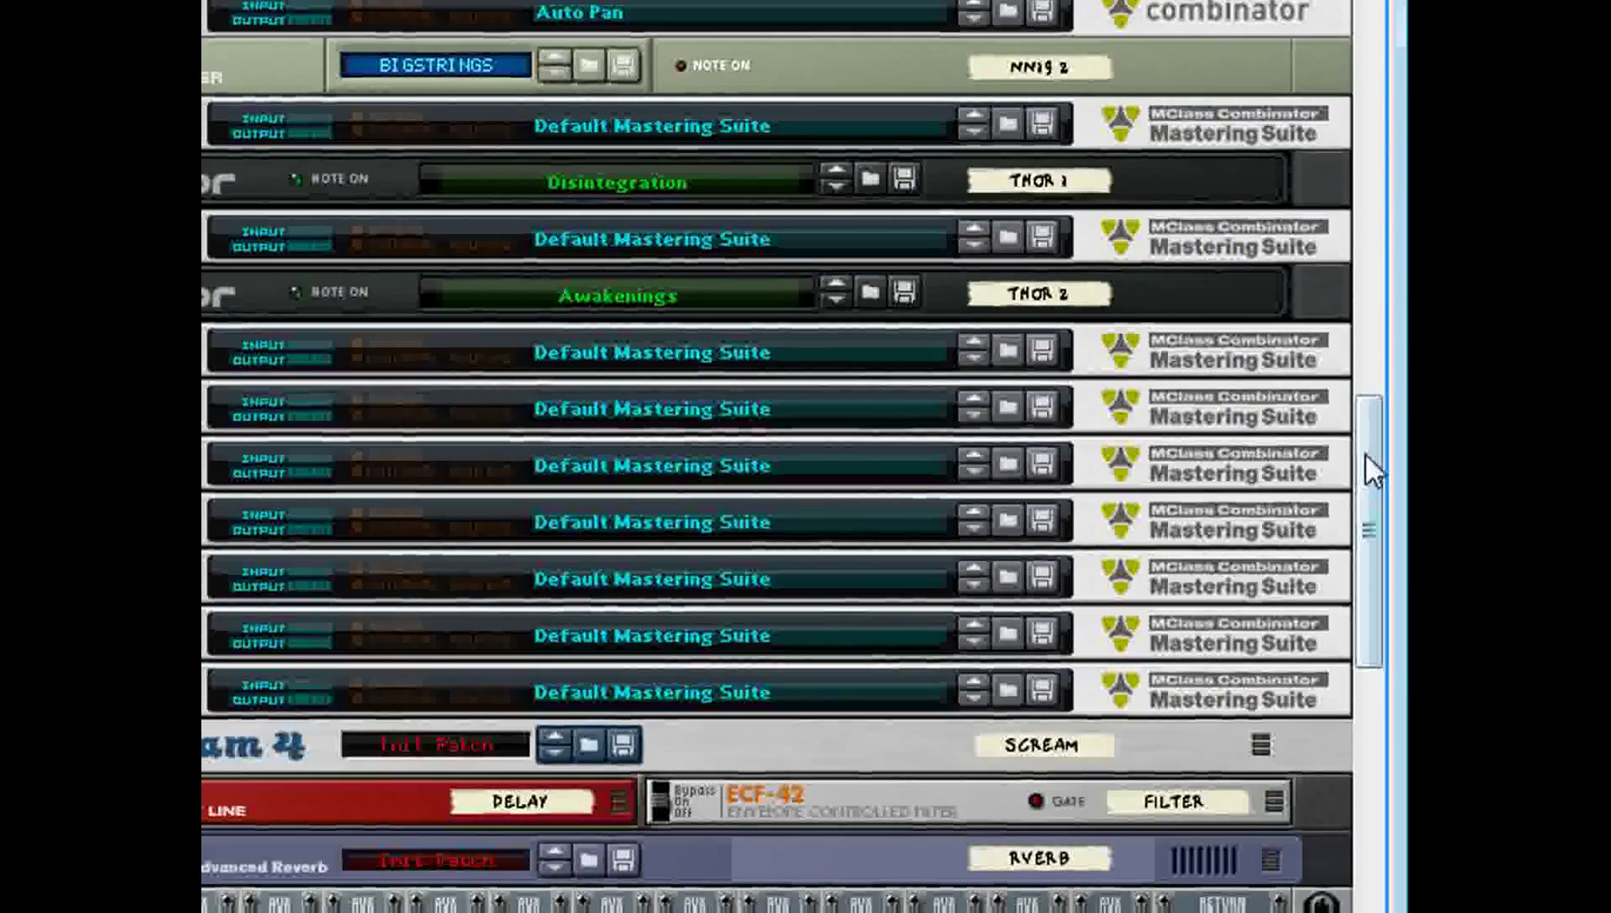
scroll(1364, 465, "up", 15)
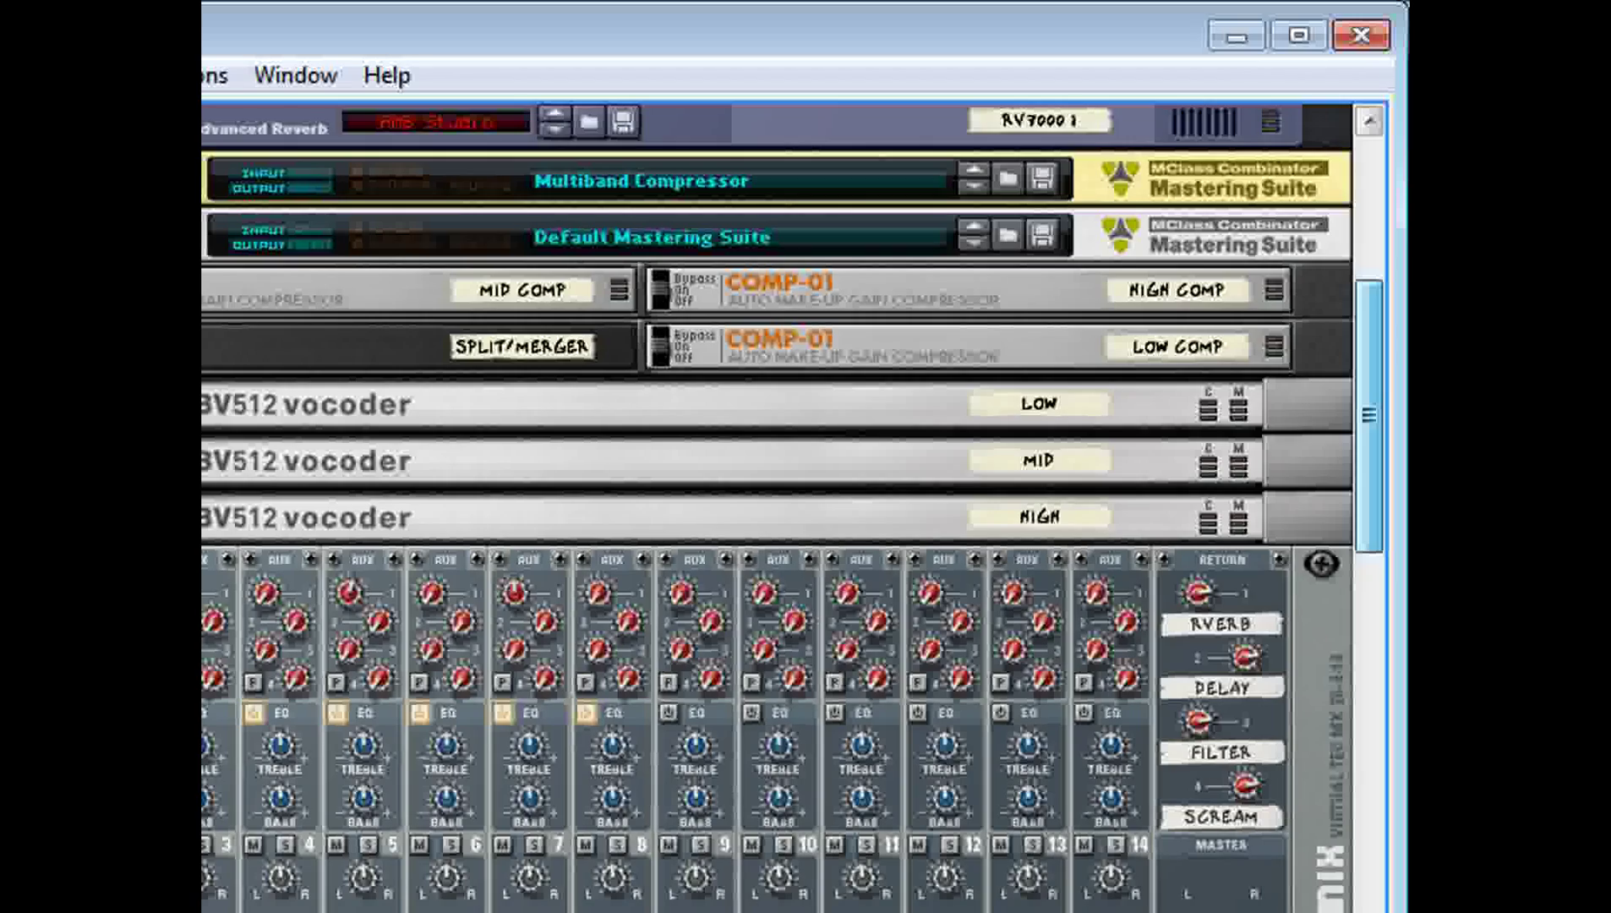
scroll(1367, 416, "up", 8)
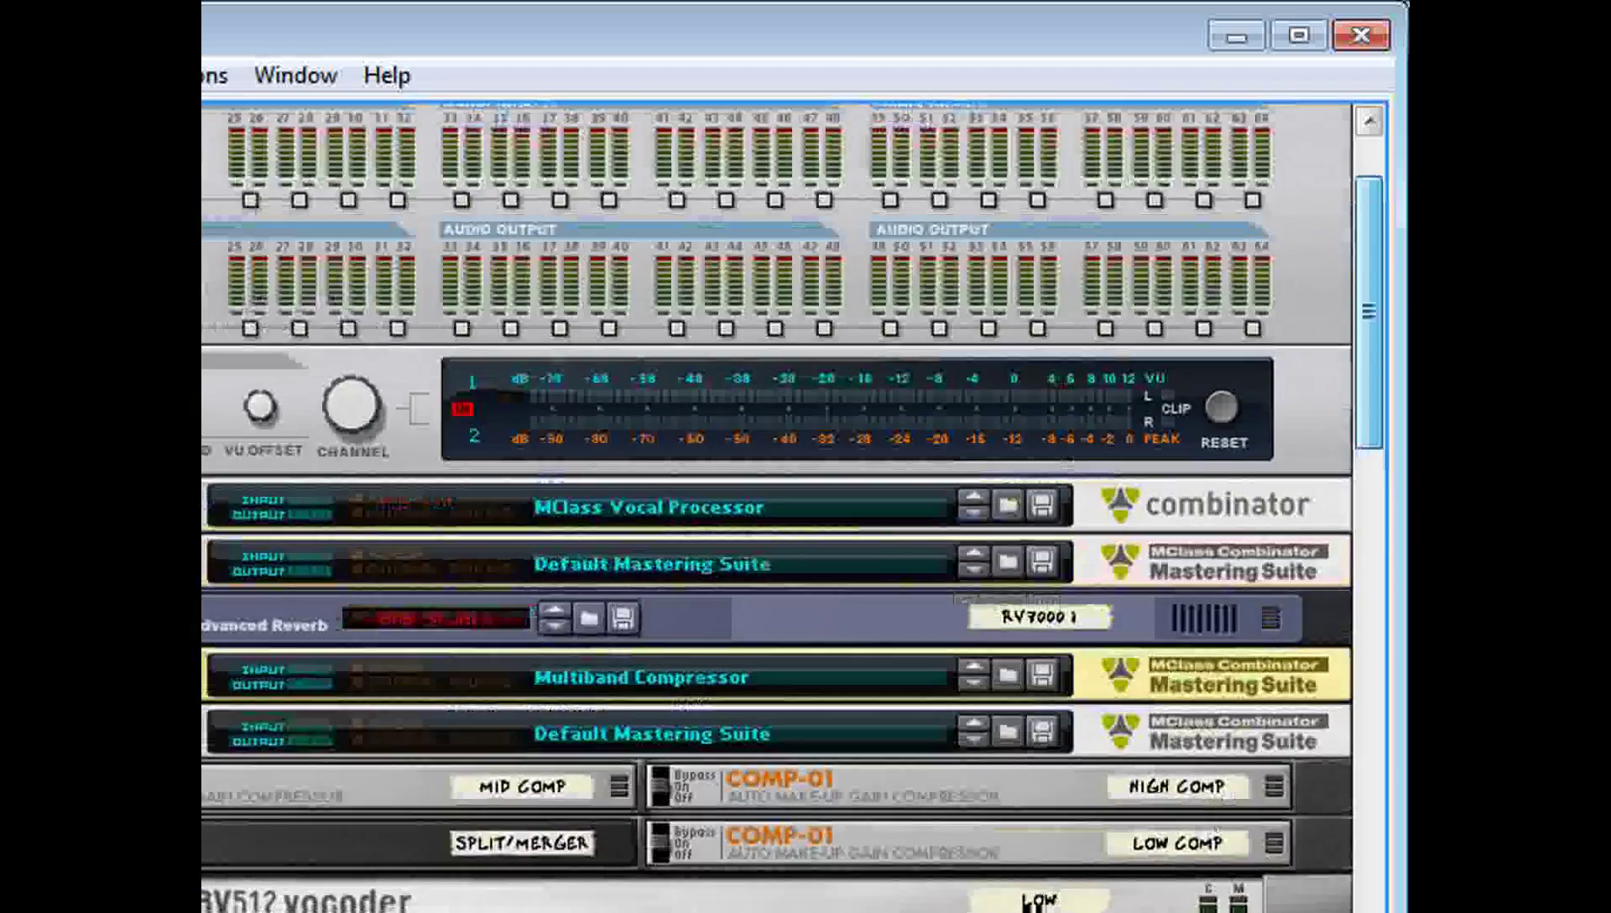
Look over the rack's devices from the main mastering section down to the Redrum and Kong, and back up to the hardware interface.
scroll(1367, 417, "down", 13)
scroll(1299, 452, "down", 10)
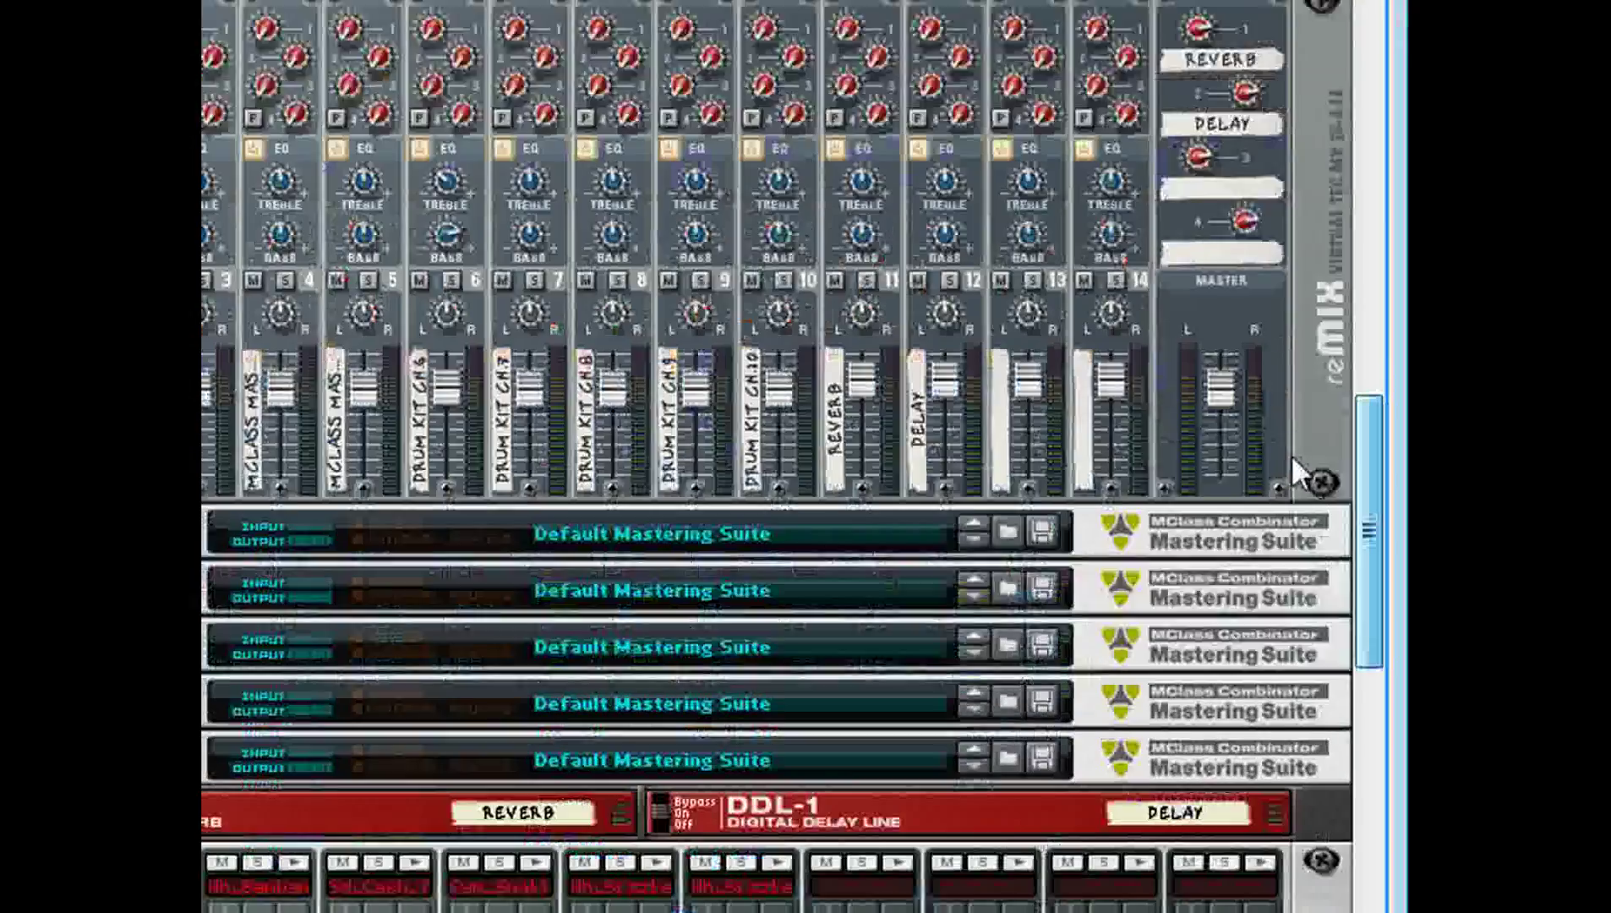
scroll(1280, 452, "down", 2)
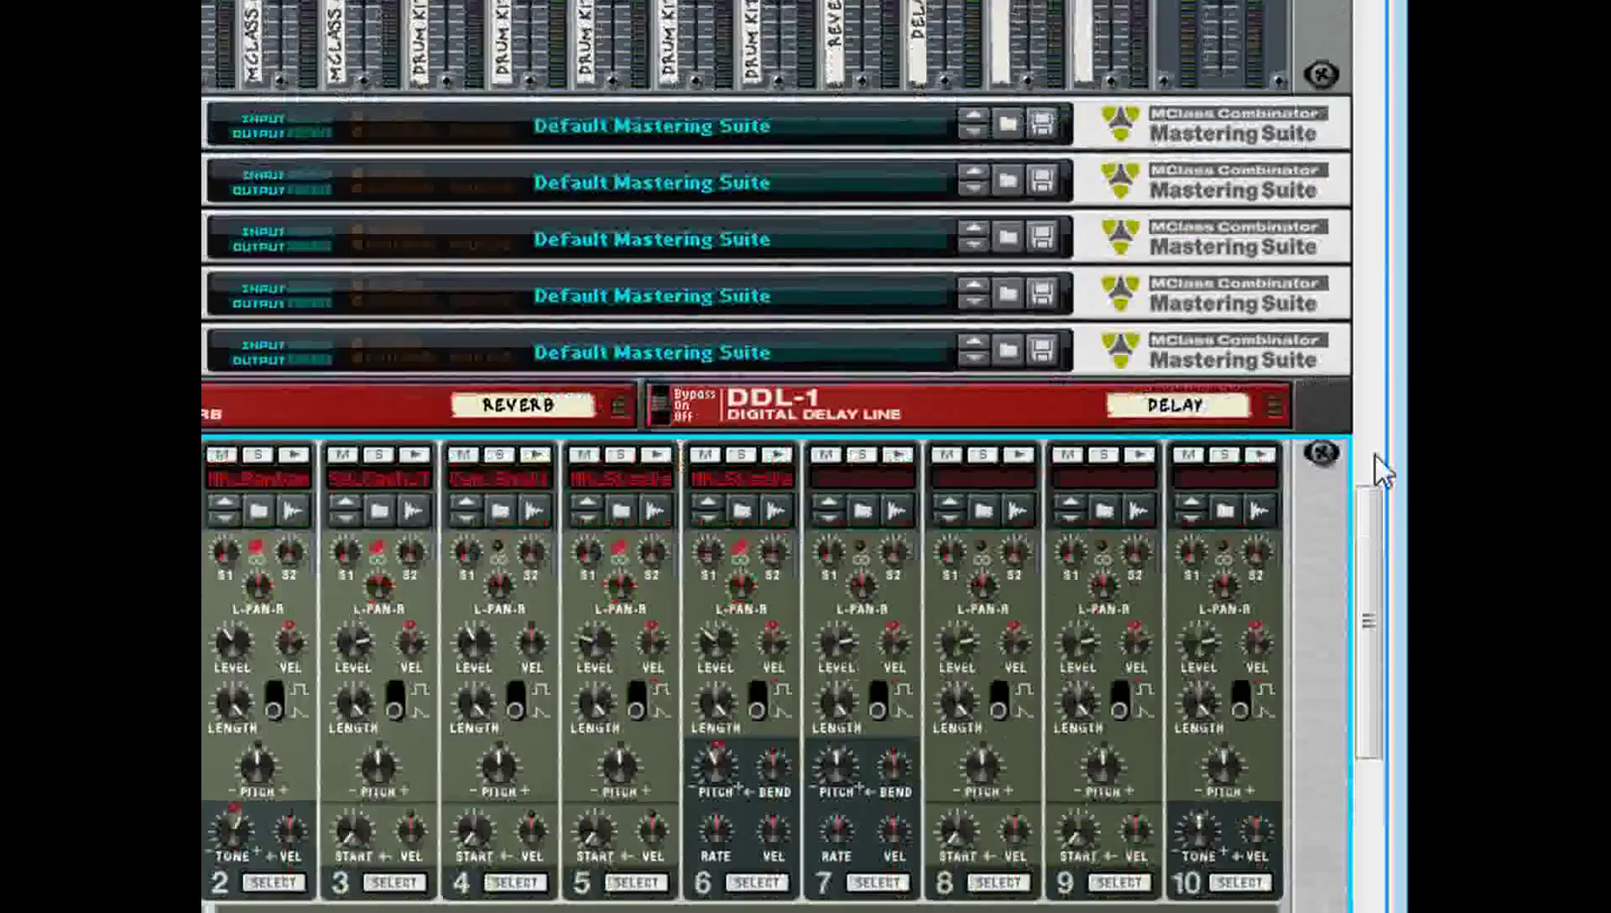
scroll(1376, 457, "down", 10)
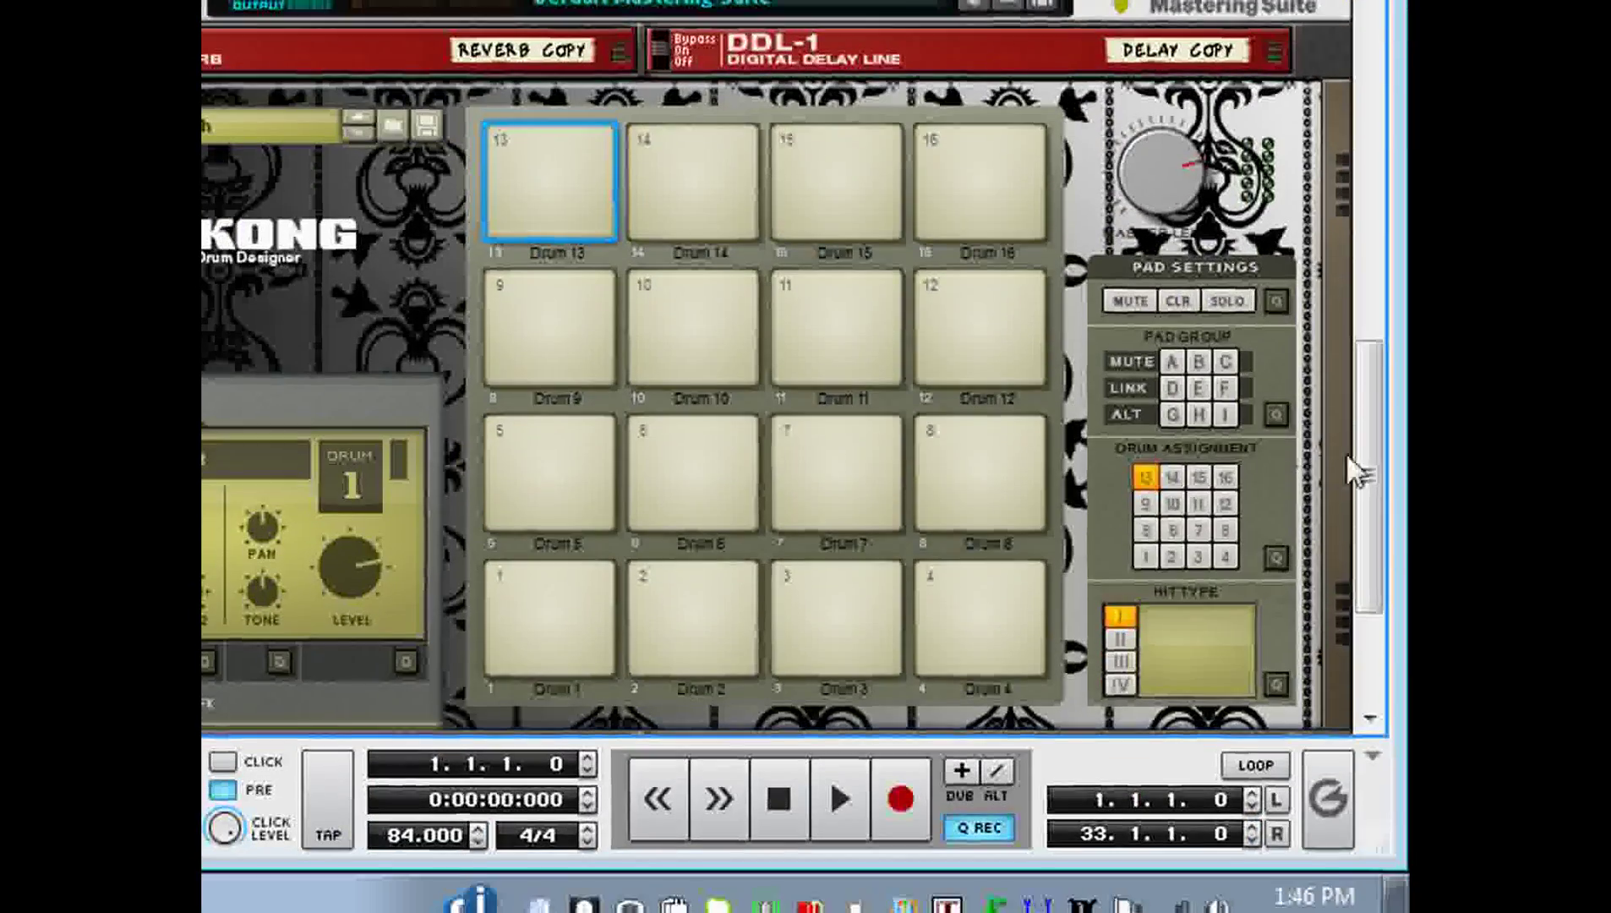
scroll(1378, 463, "up", 12)
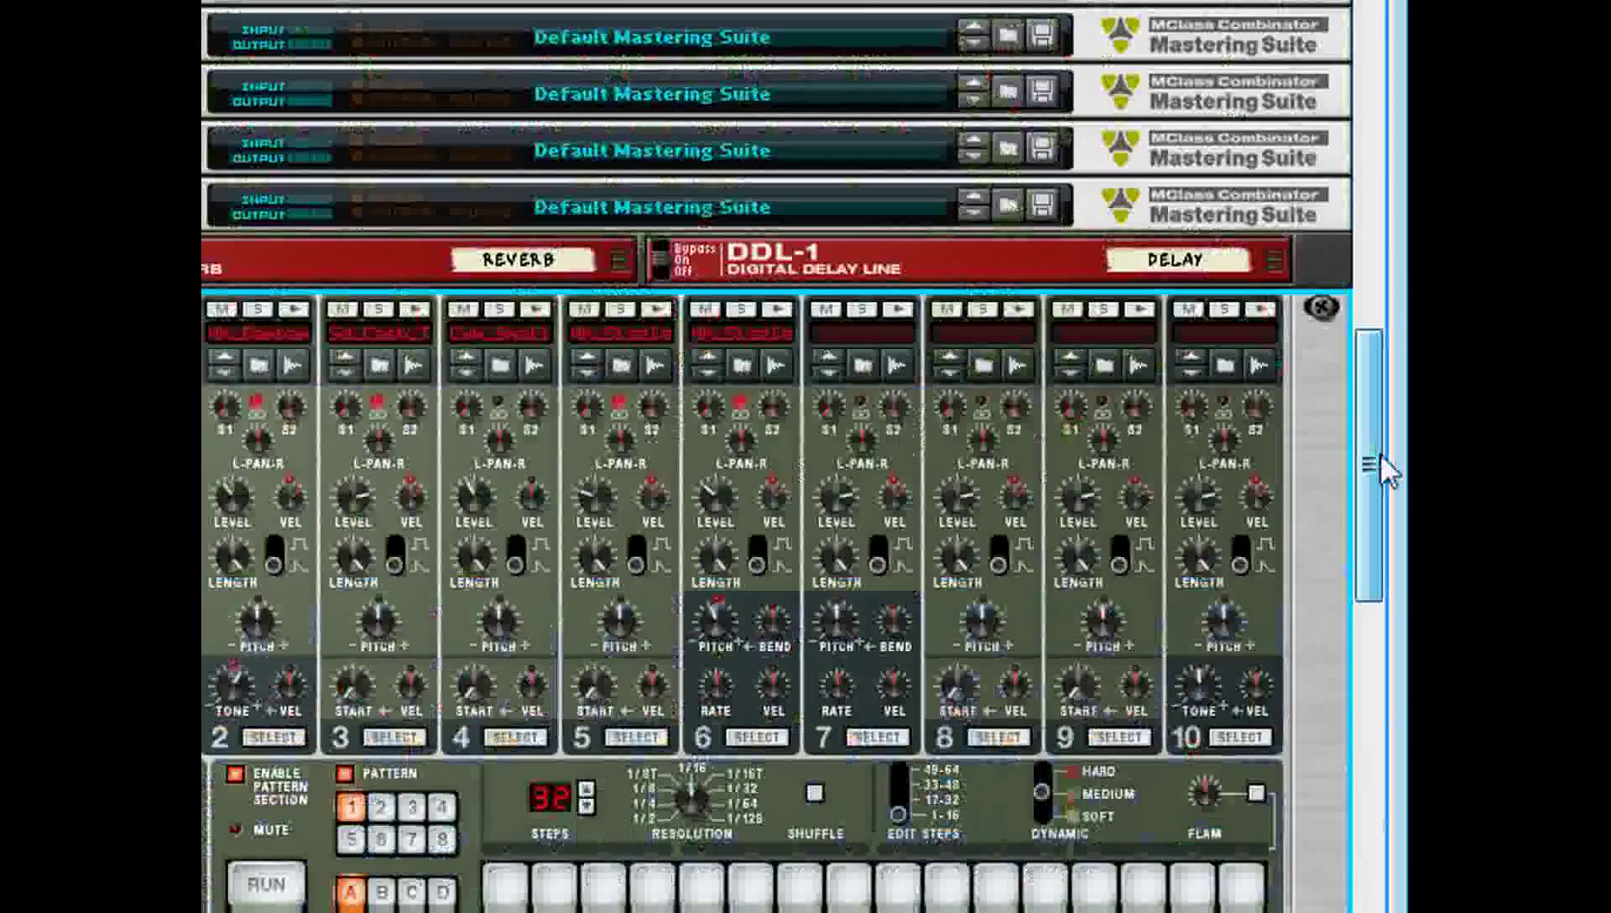
scroll(1380, 463, "up", 12)
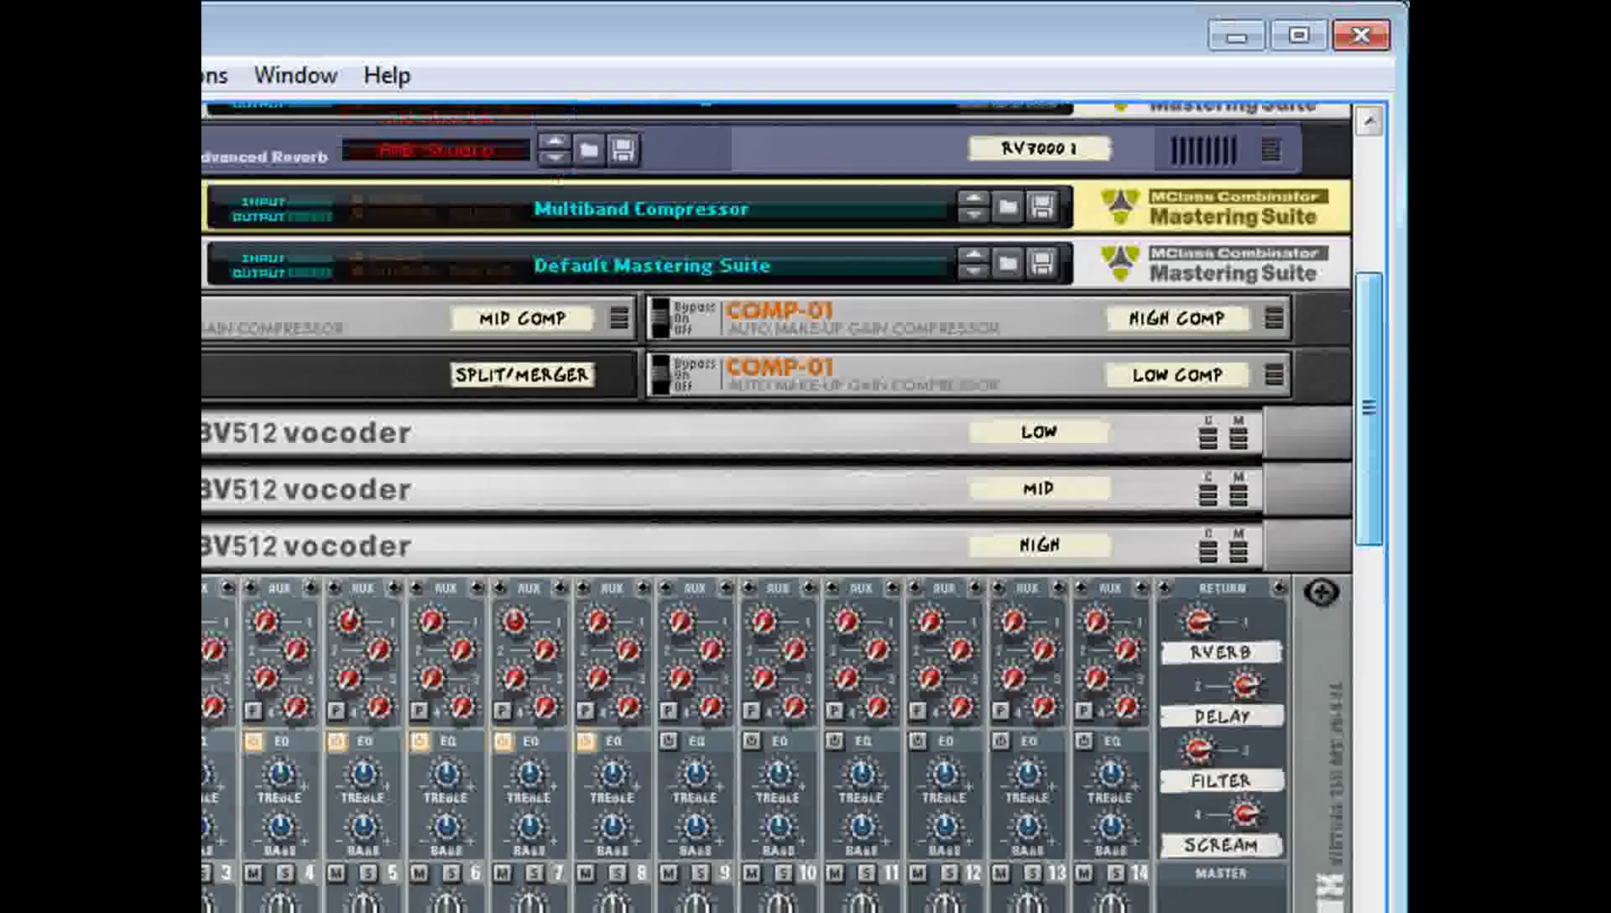
scroll(1405, 325, "up", 8)
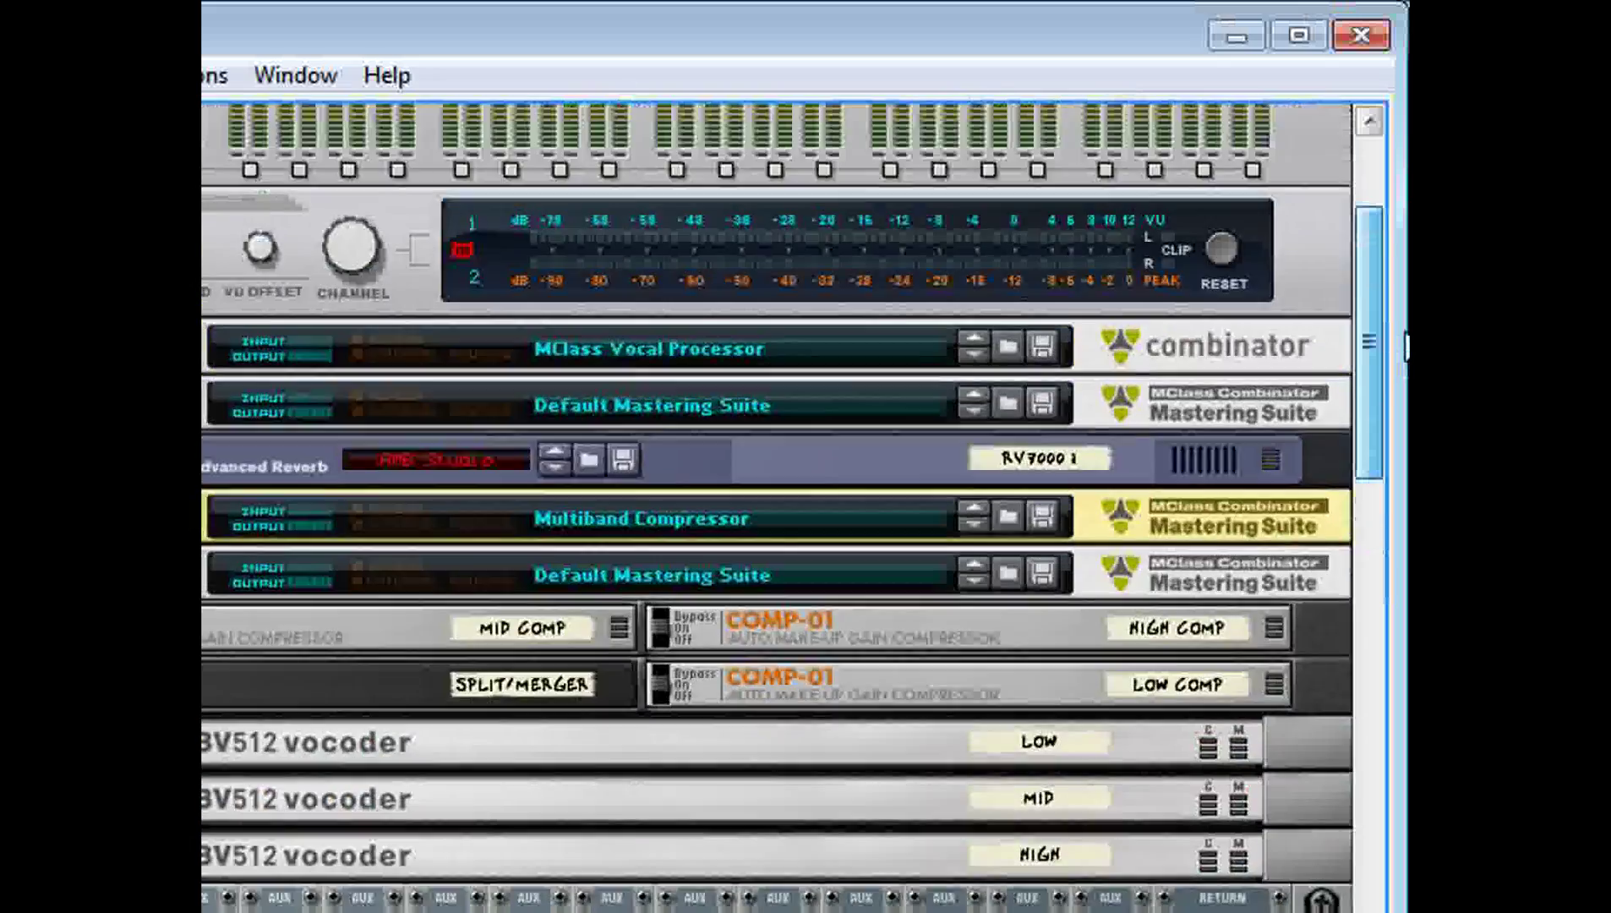
left_click_drag(1404, 325, 1396, 270)
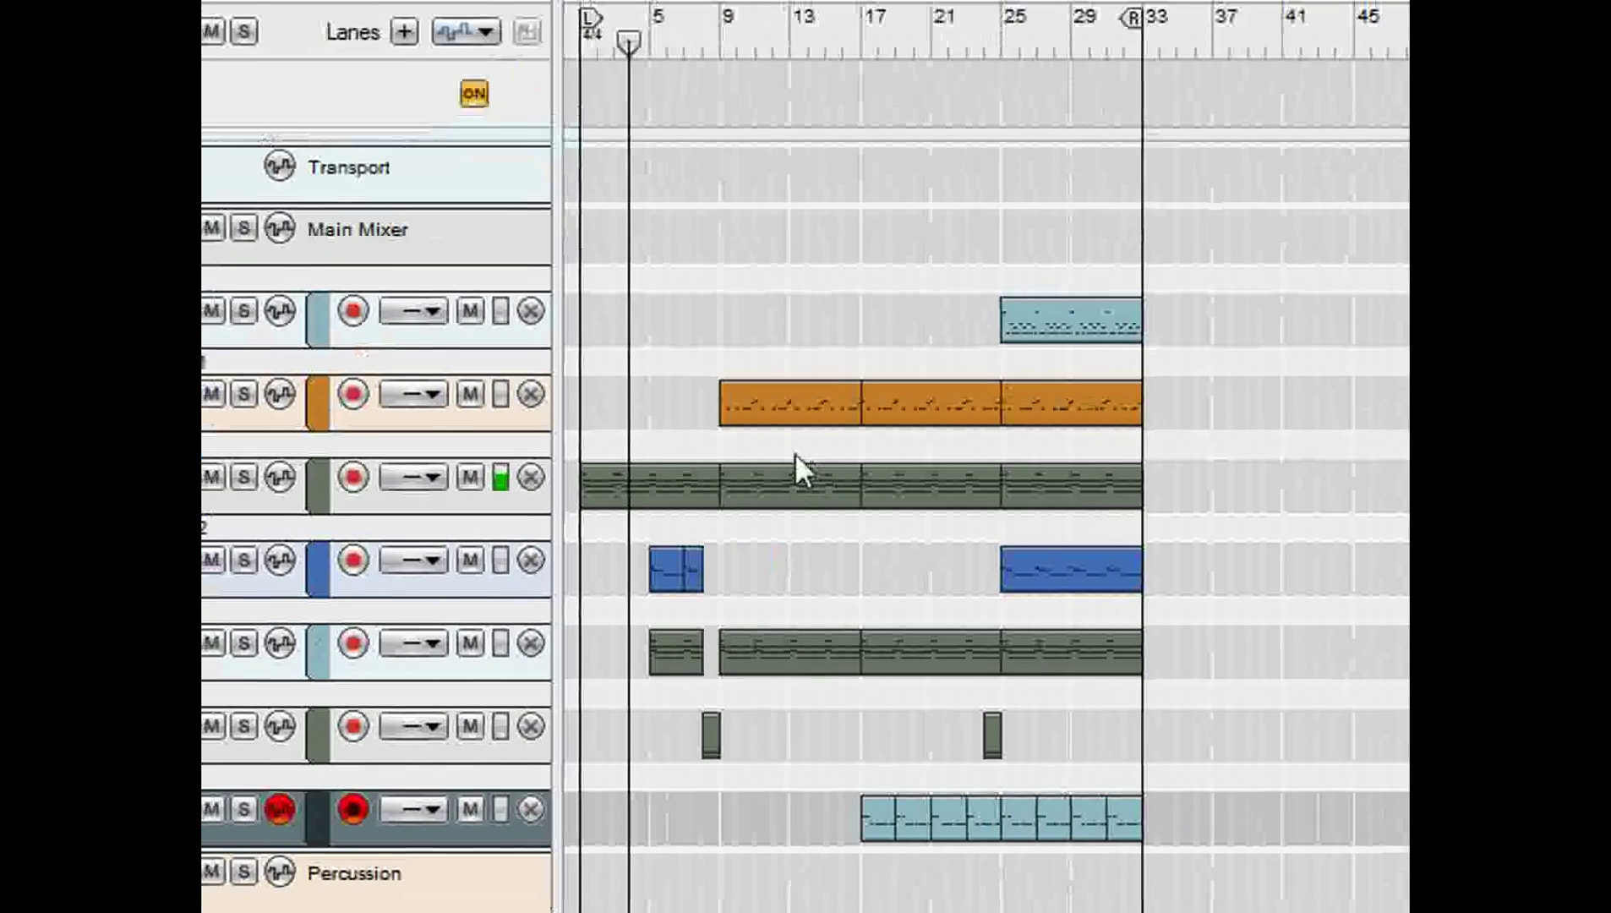
Open the first NN19 1 clip and the first Thor 1 clip for note editing, returning to the arrangement after each.
double_click(677, 473)
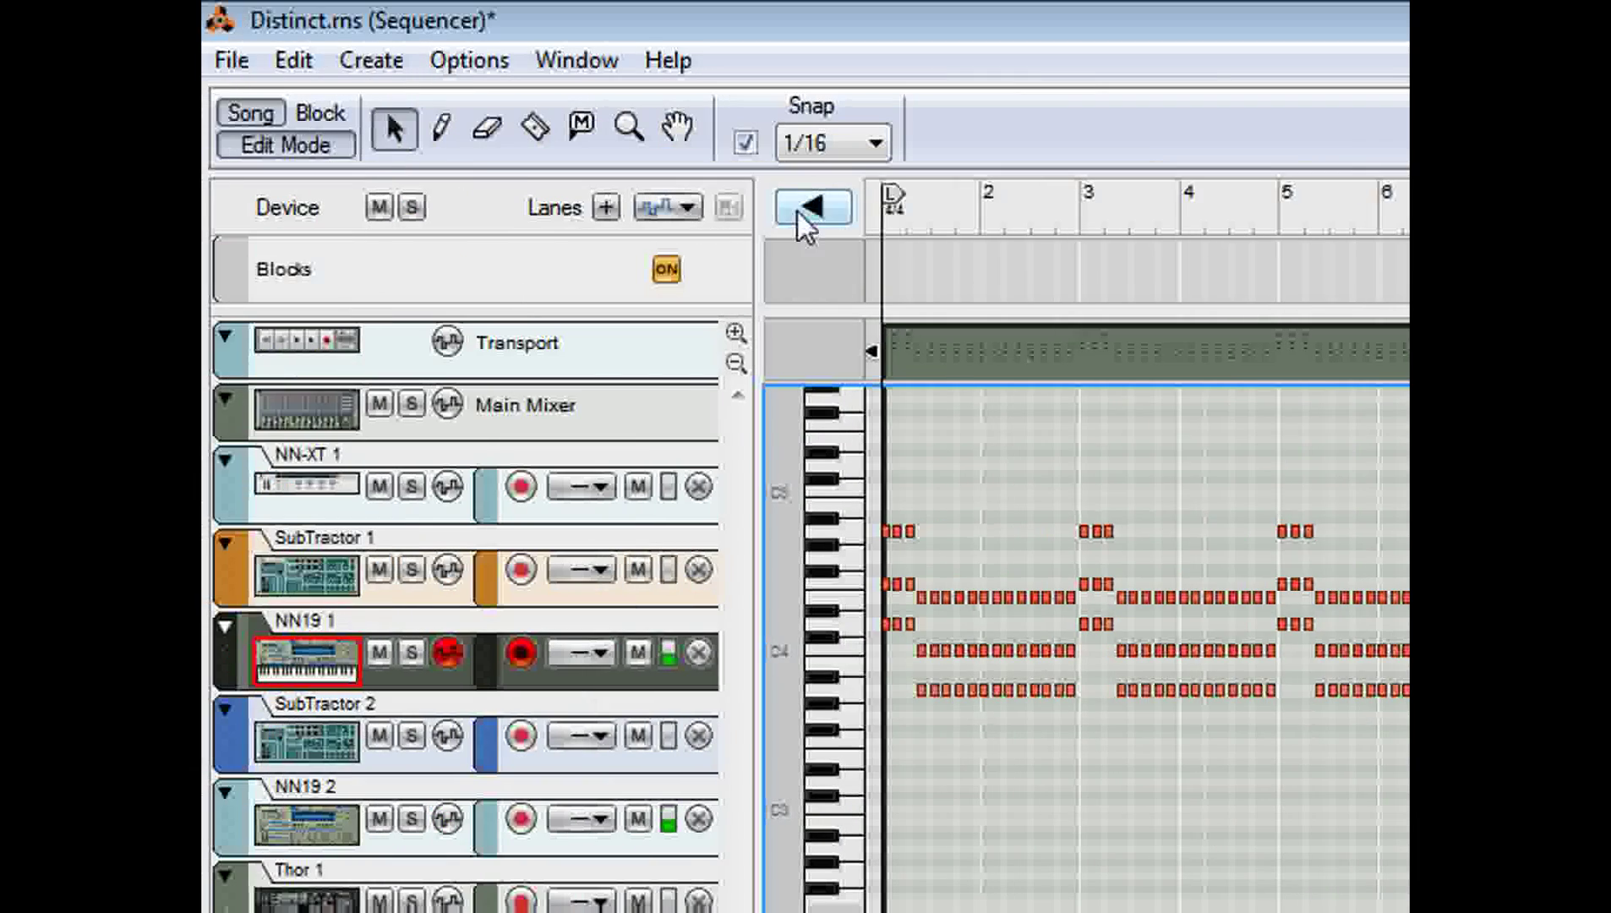
left_click(798, 209)
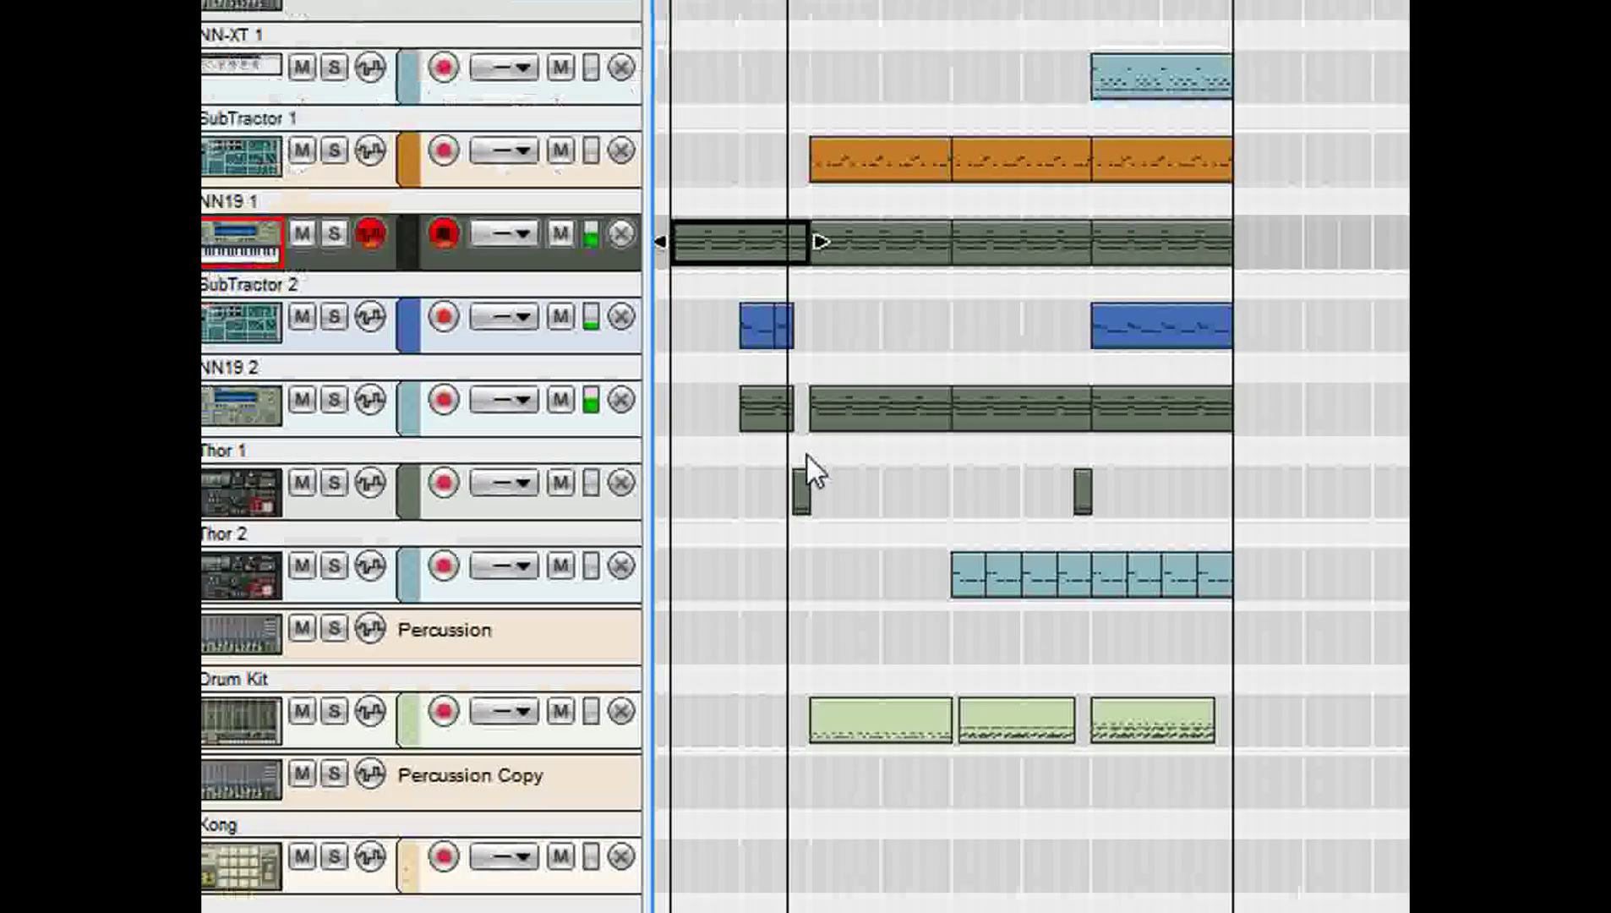
double_click(803, 475)
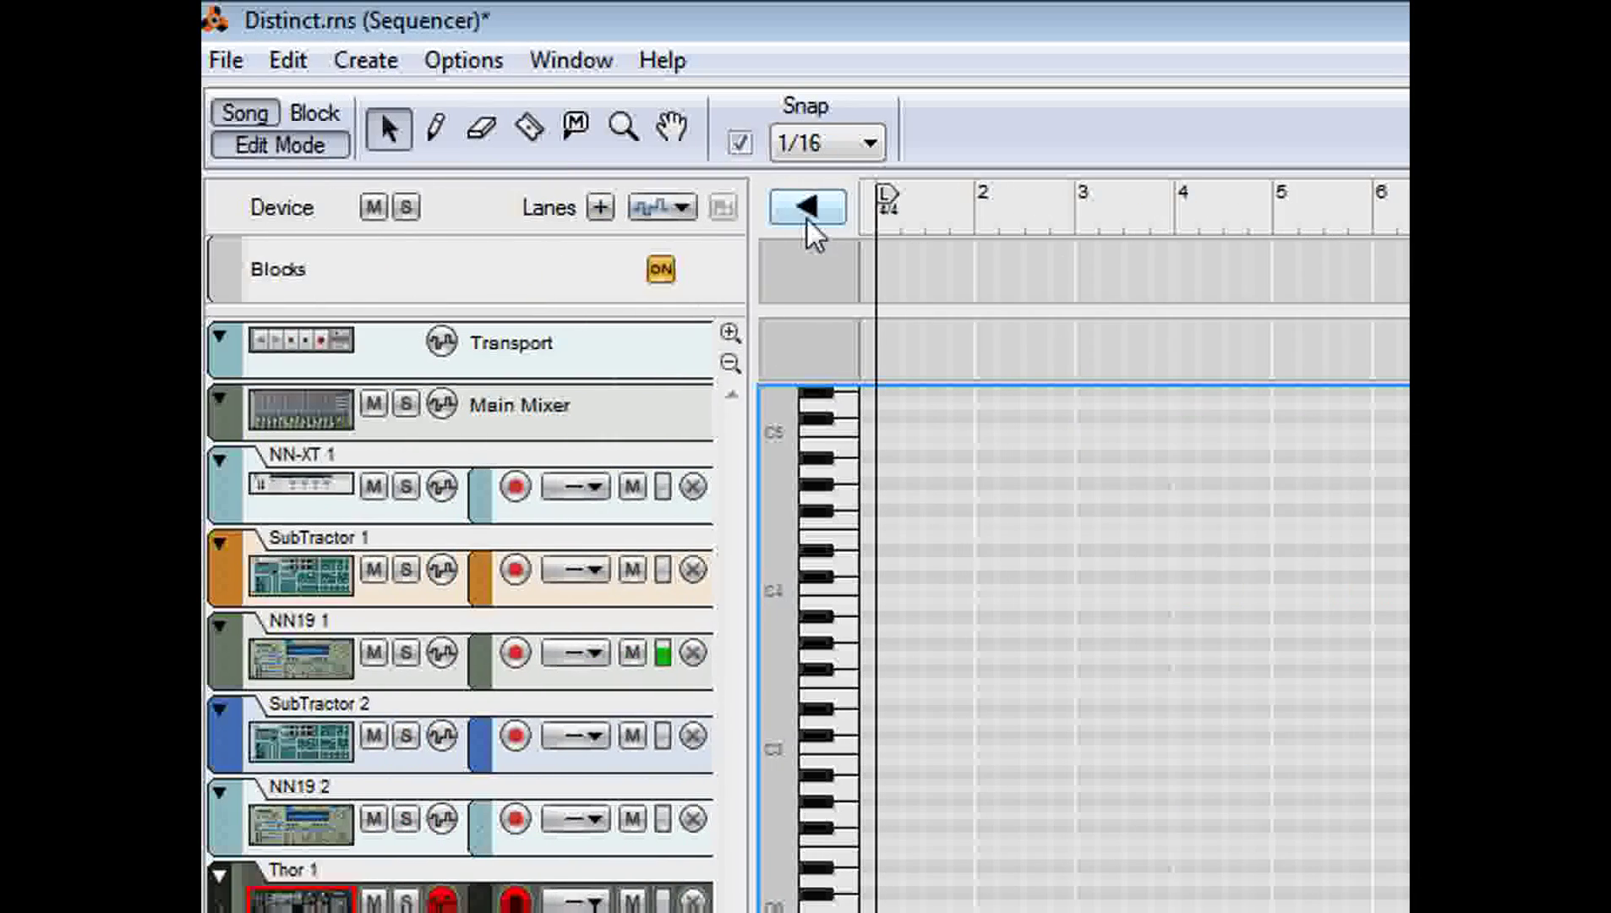
left_click(807, 216)
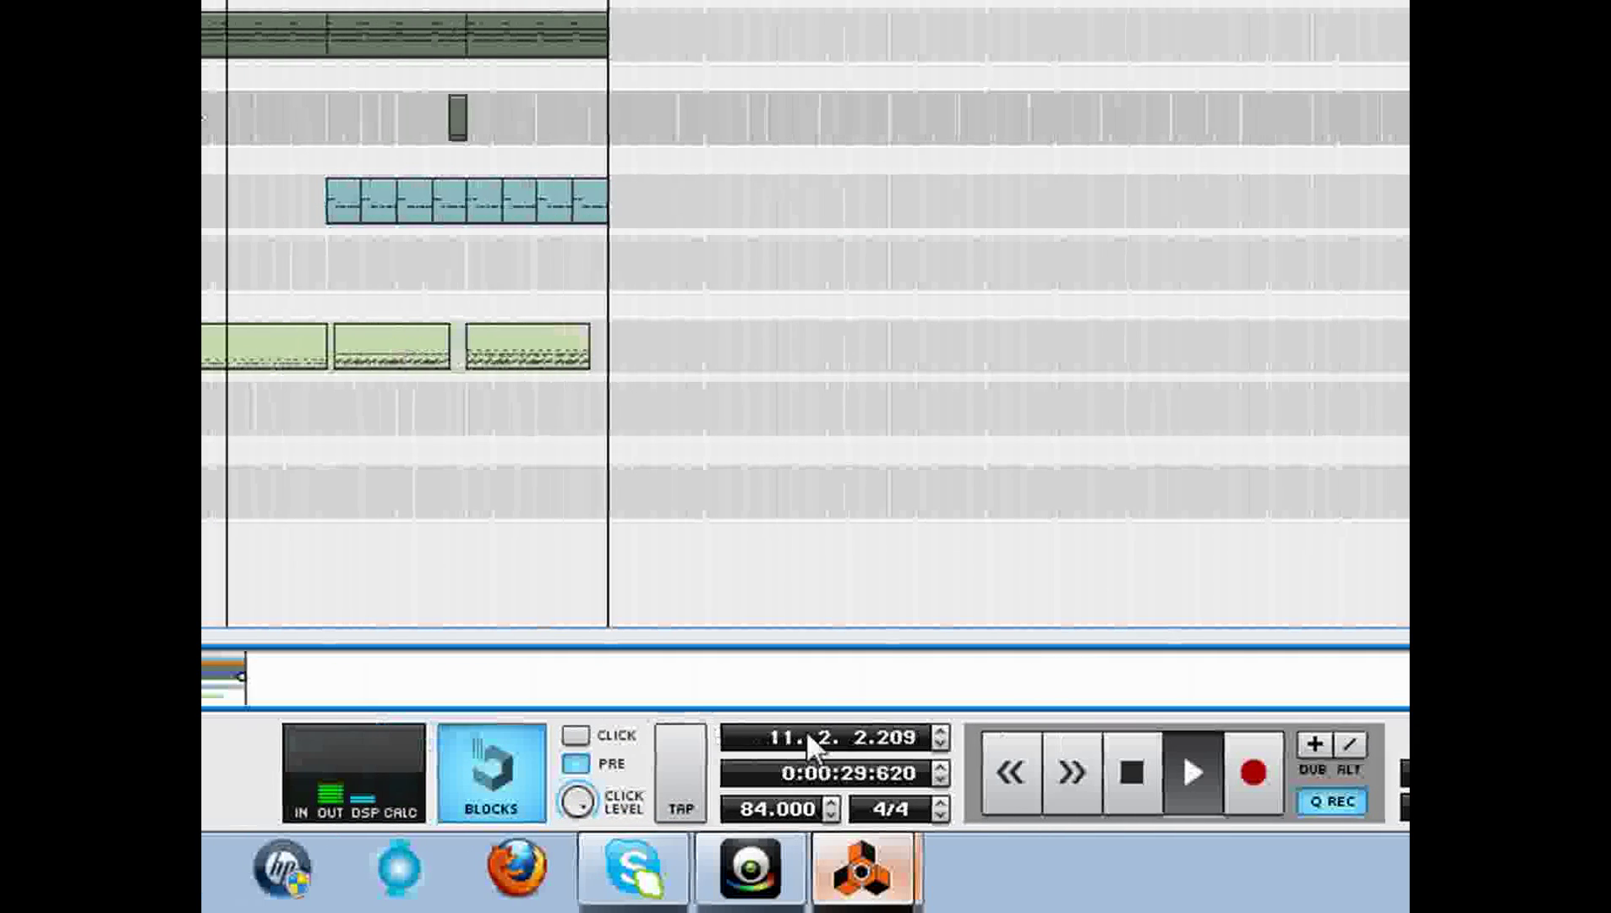
left_click(814, 720)
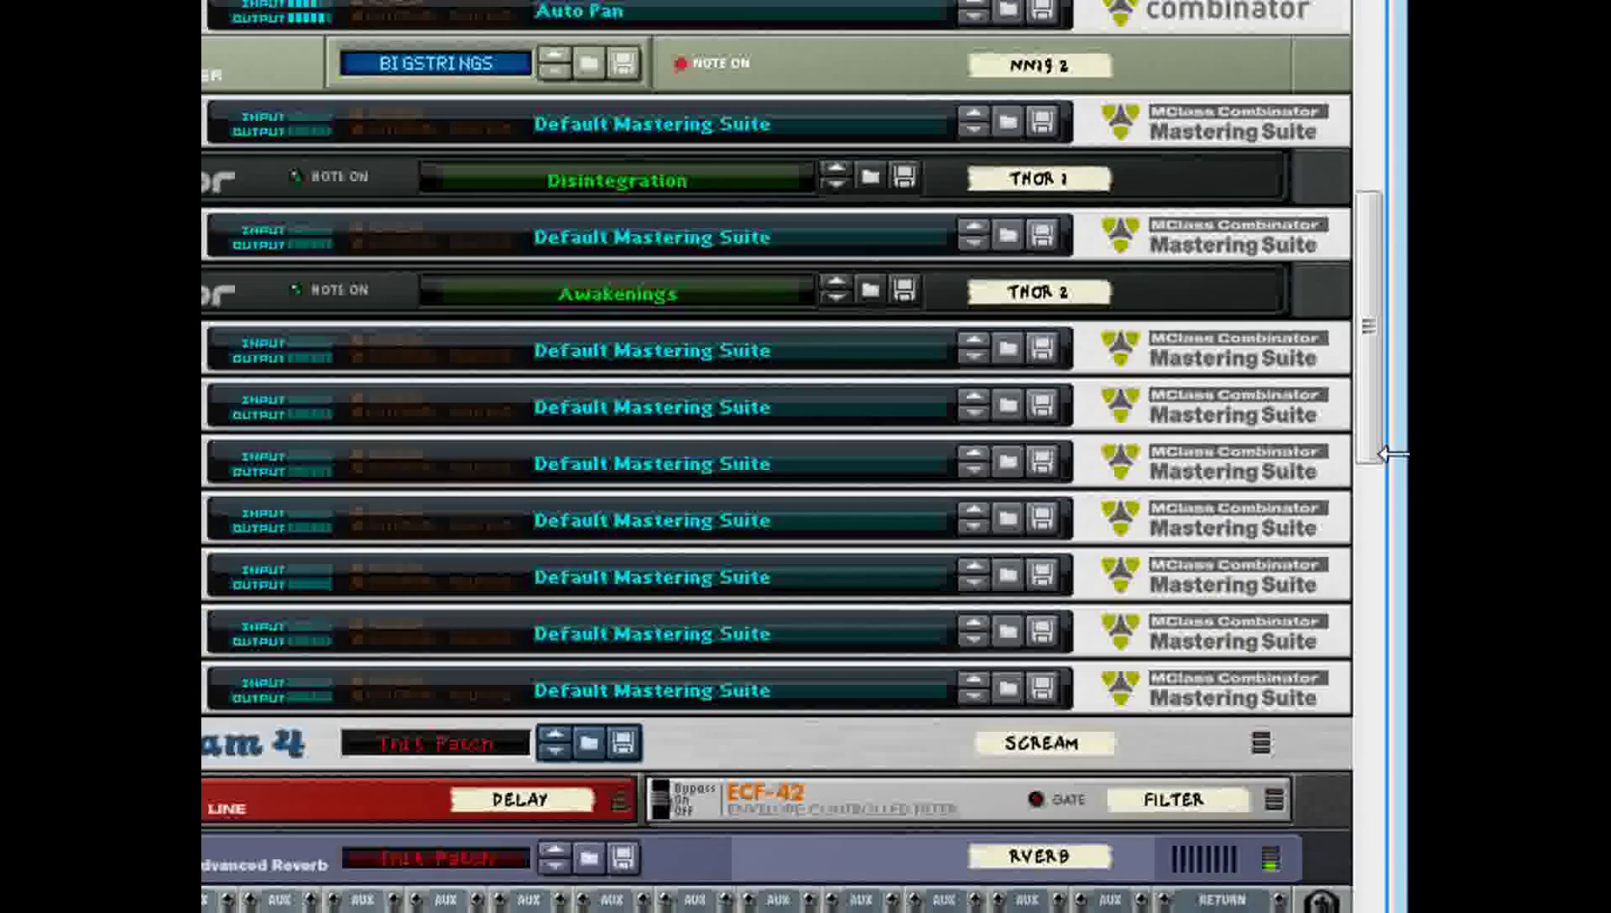
Unfold the first two mastering suites beneath the Percussion mixer.
scroll(1379, 452, "down", 5)
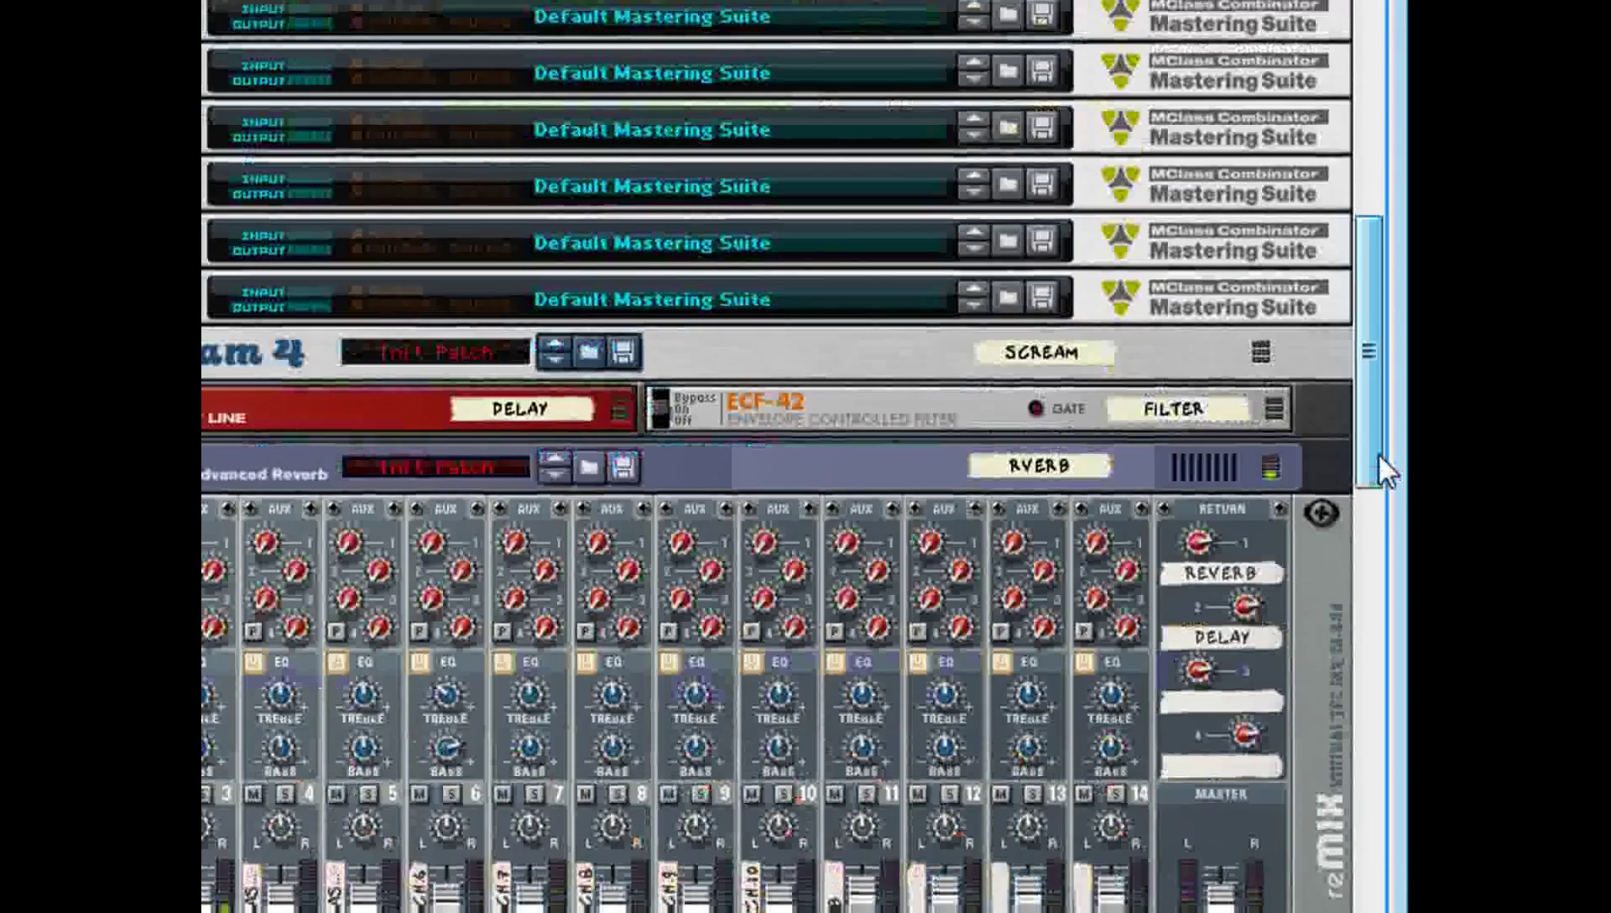
scroll(1379, 452, "down", 5)
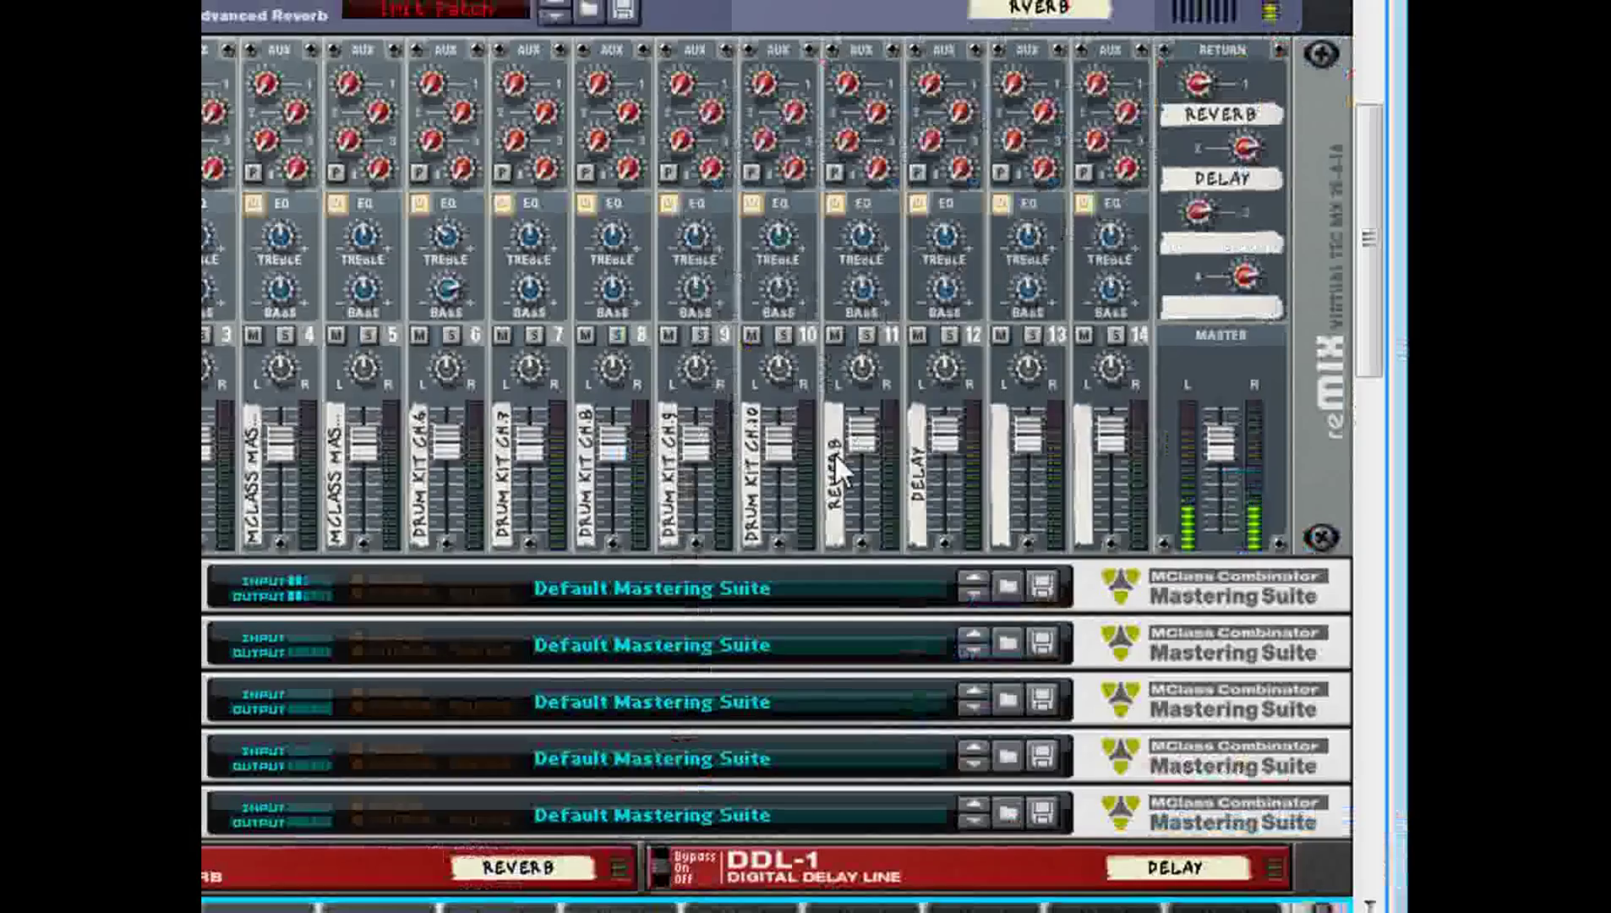
left_click_drag(1376, 158, 1369, 223)
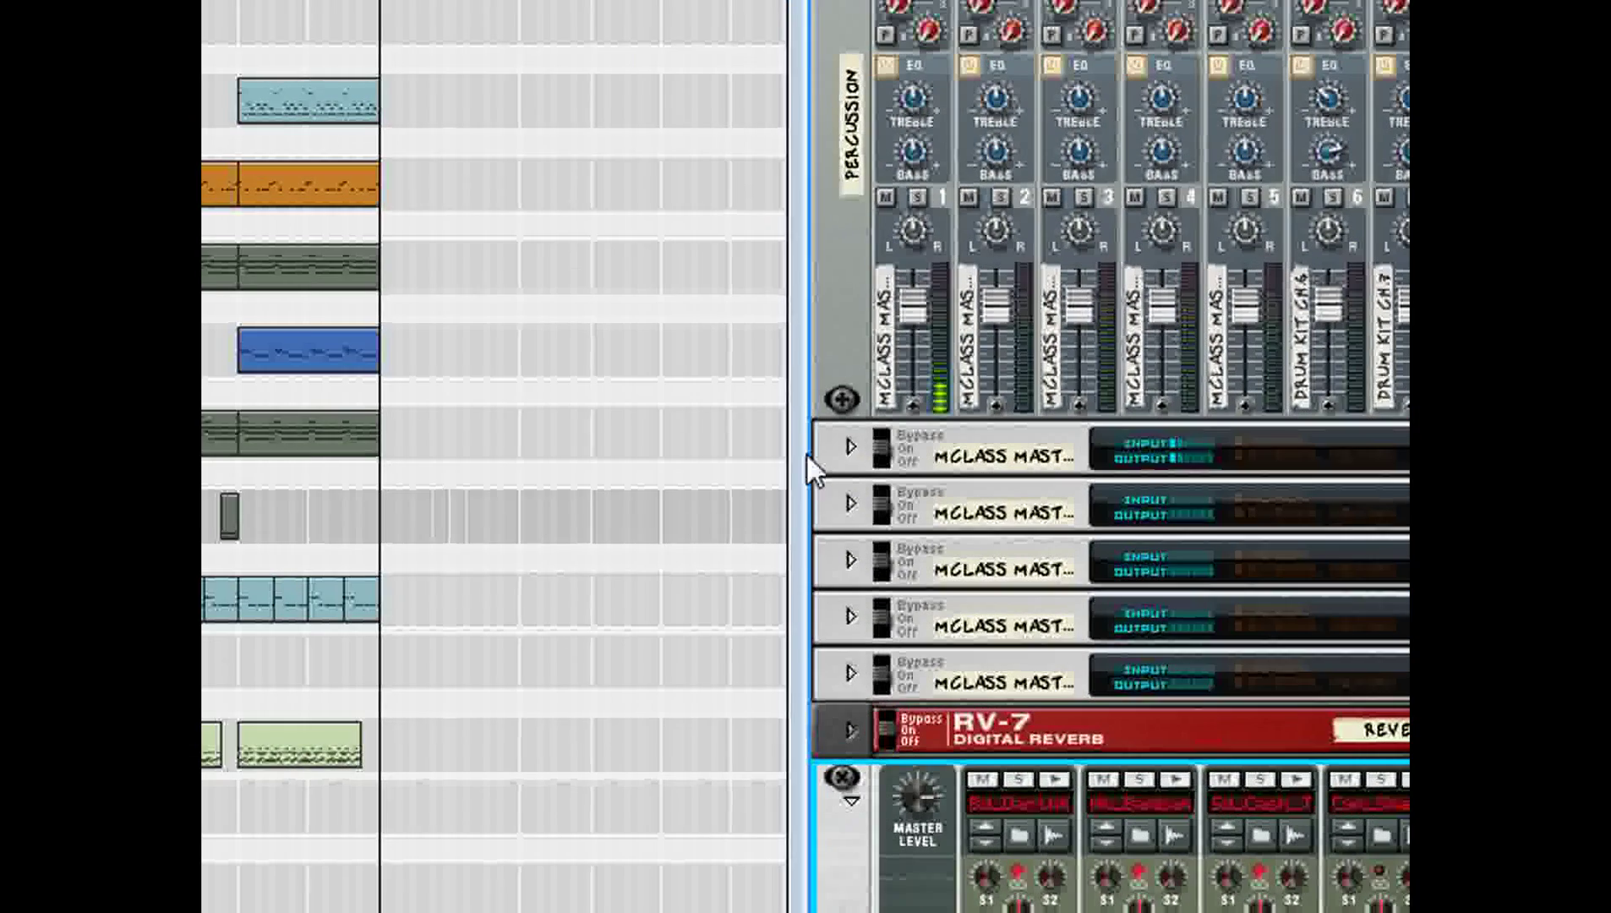
left_click(851, 448)
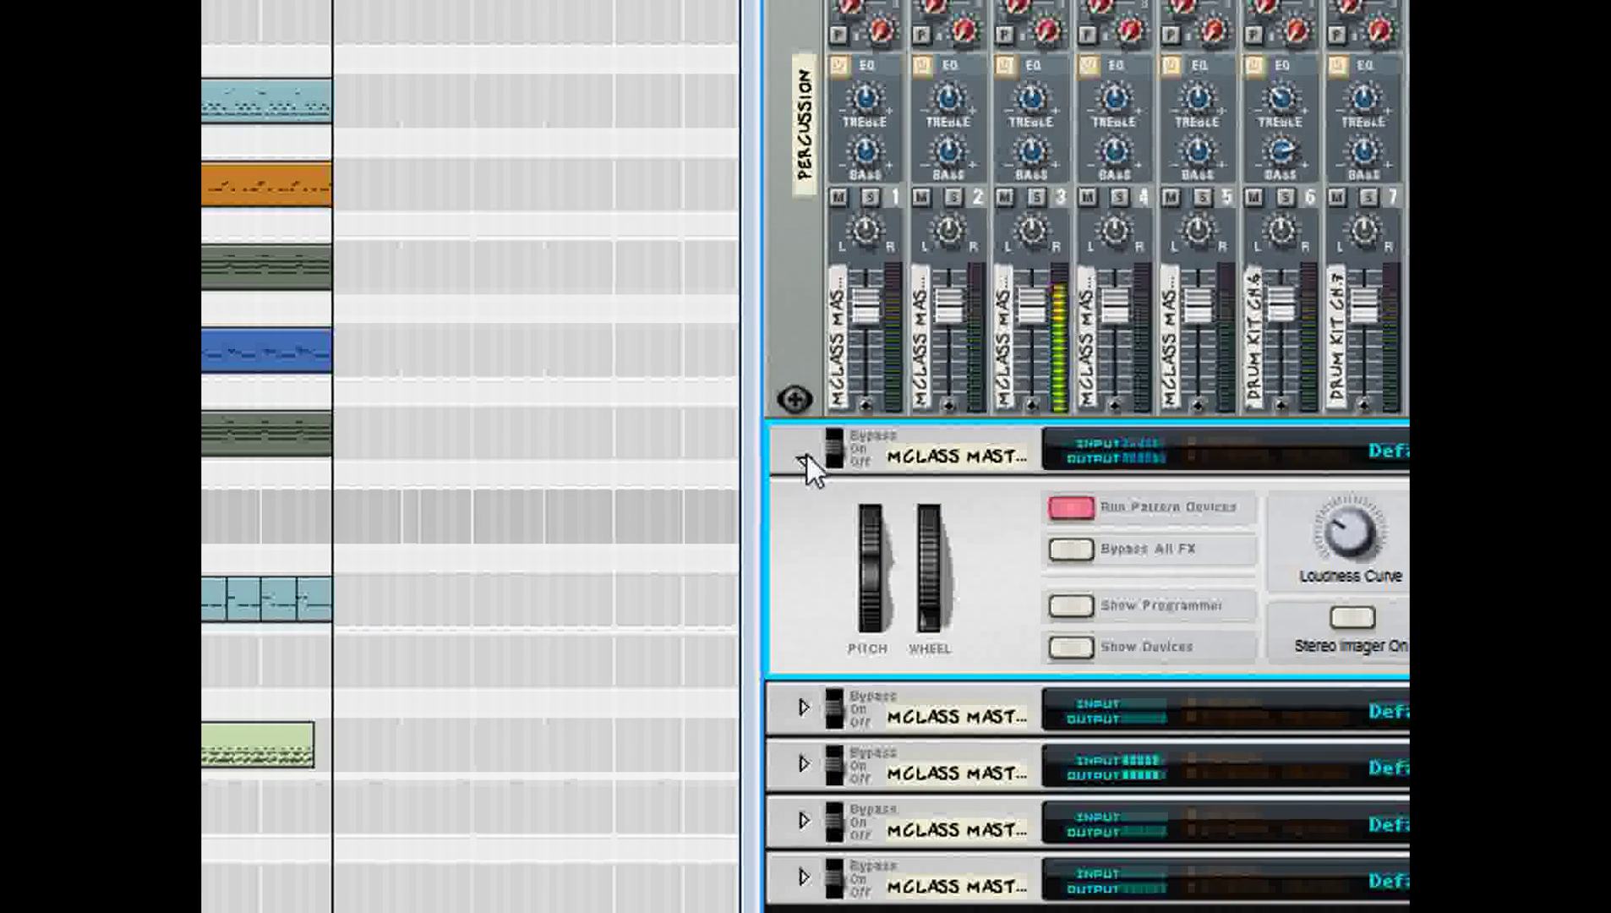
left_click(804, 459)
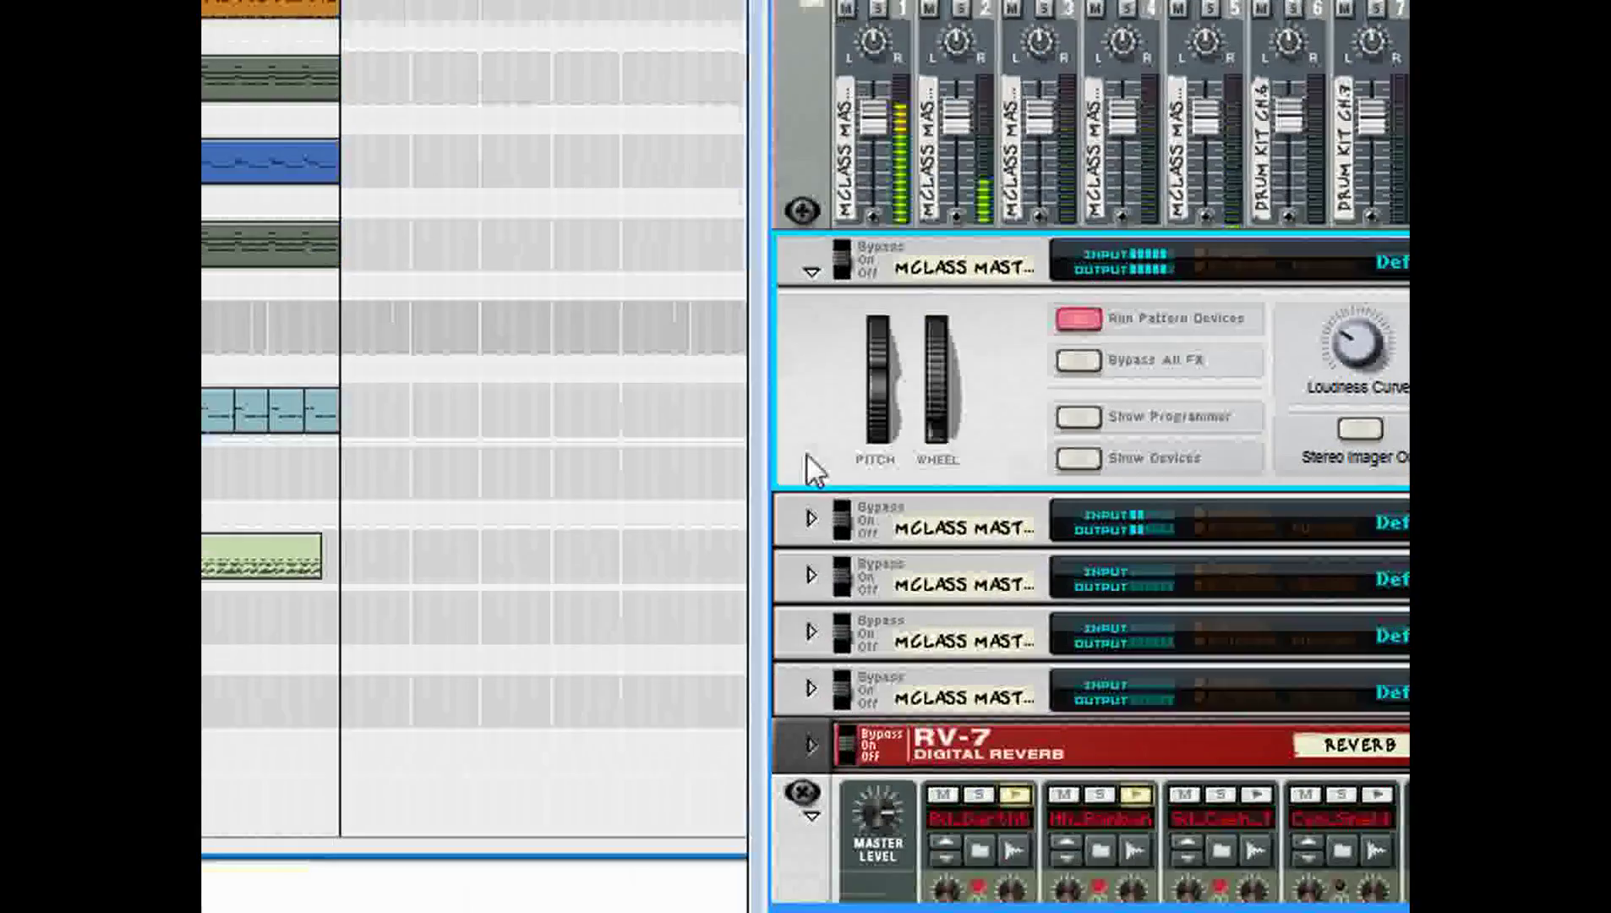
left_click(816, 713)
Examine the two unfolded mastering suites' cabling on the rack's rear and fold both suites.
key("Tab")
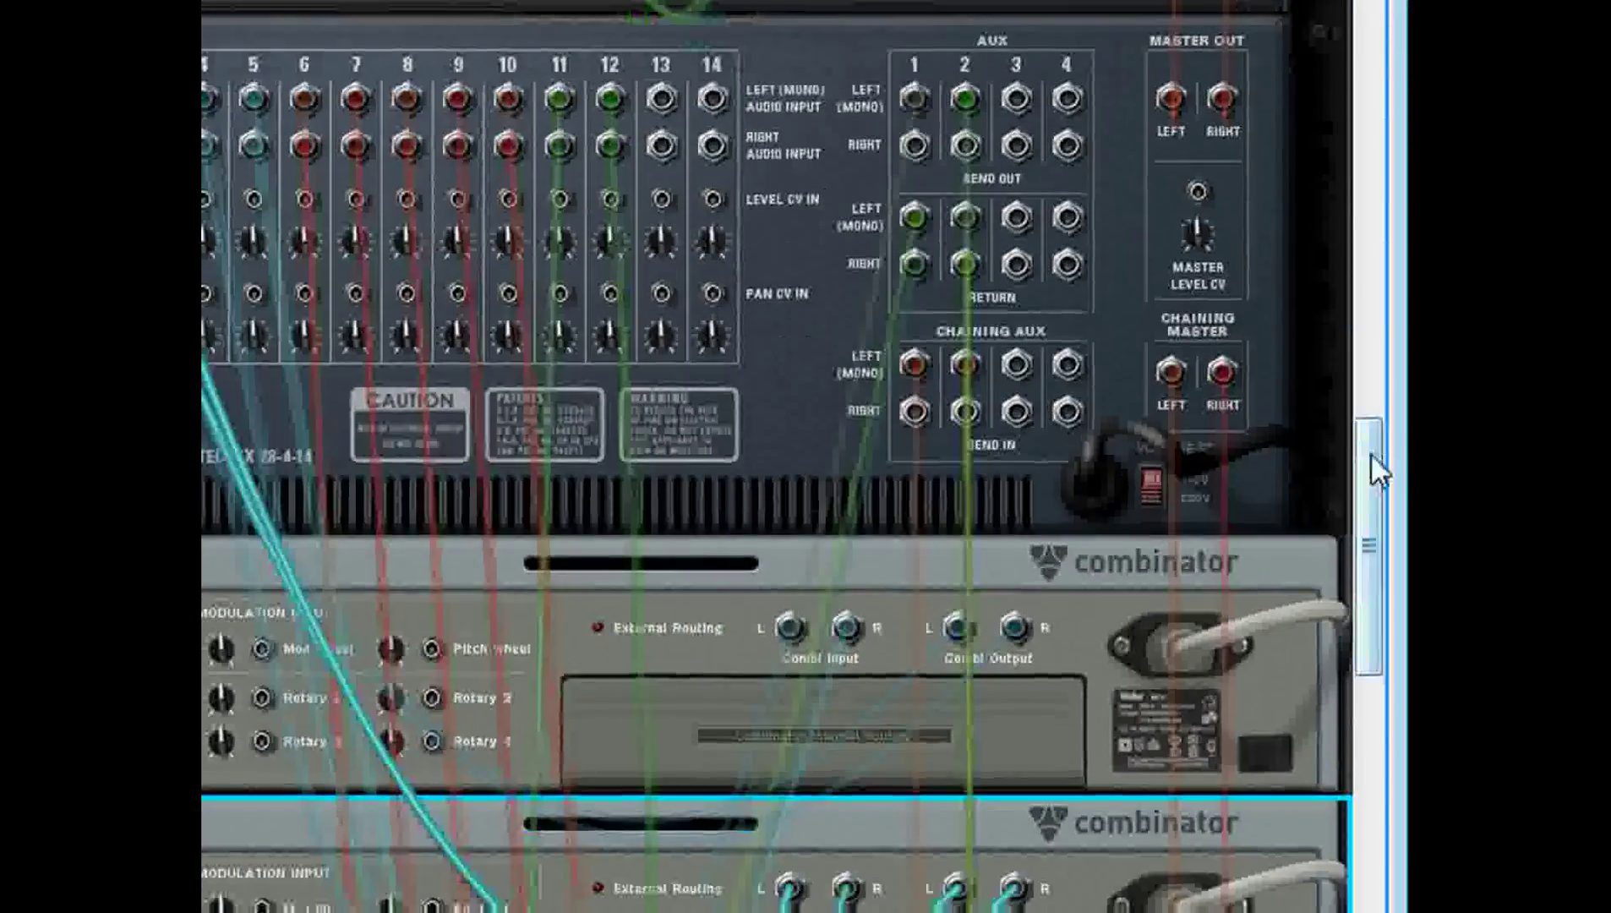
left_click_drag(1371, 454, 1406, 448)
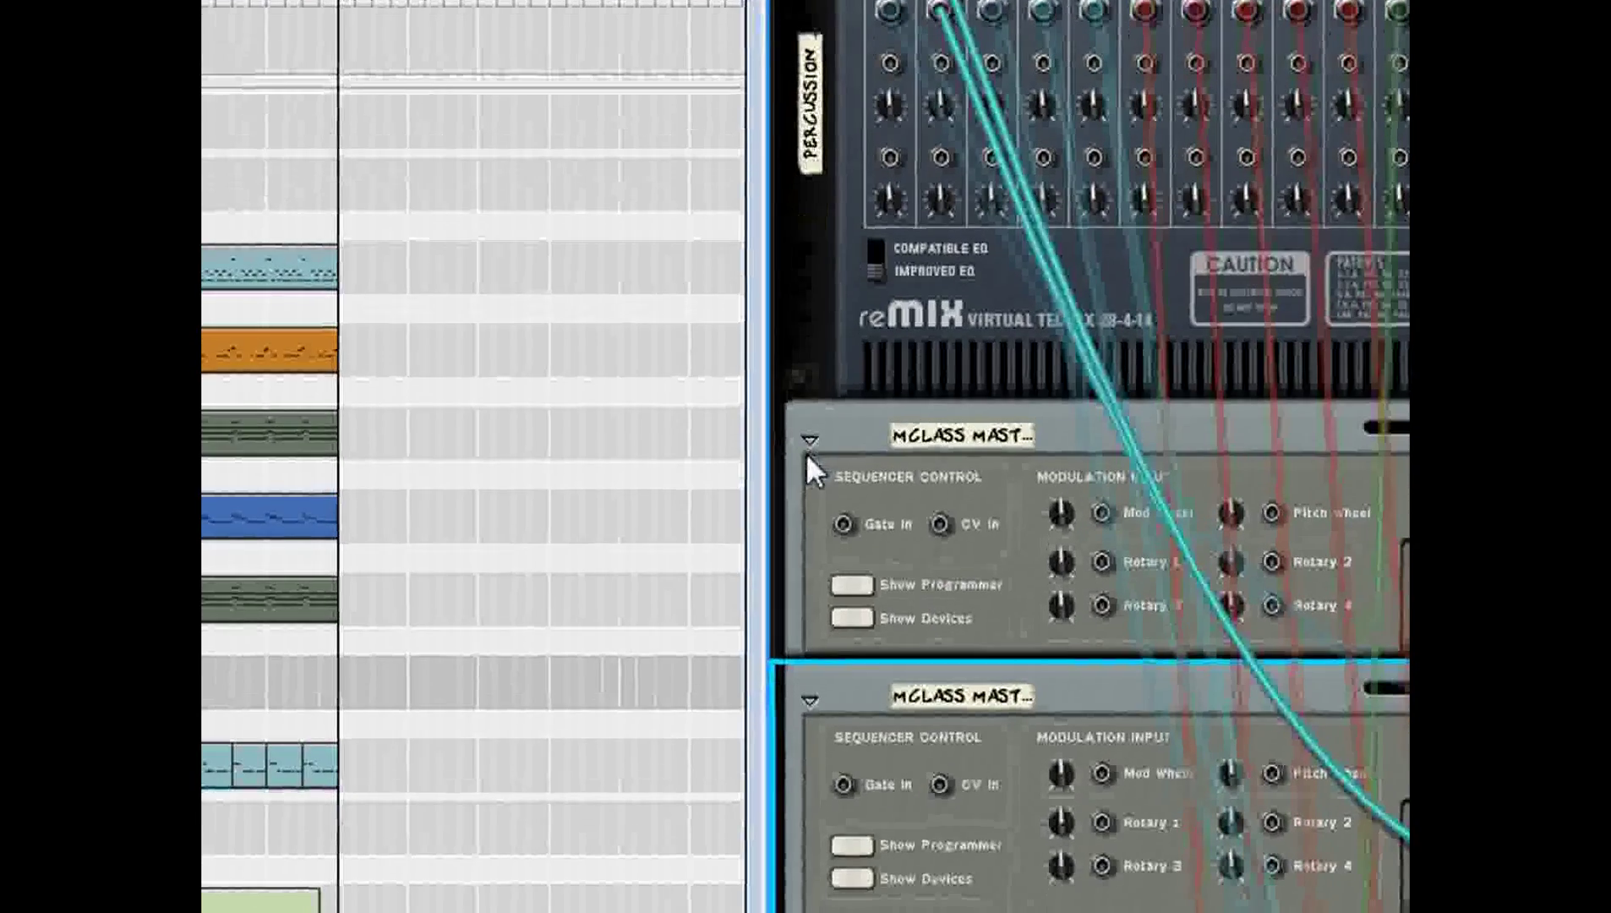
left_click(809, 456)
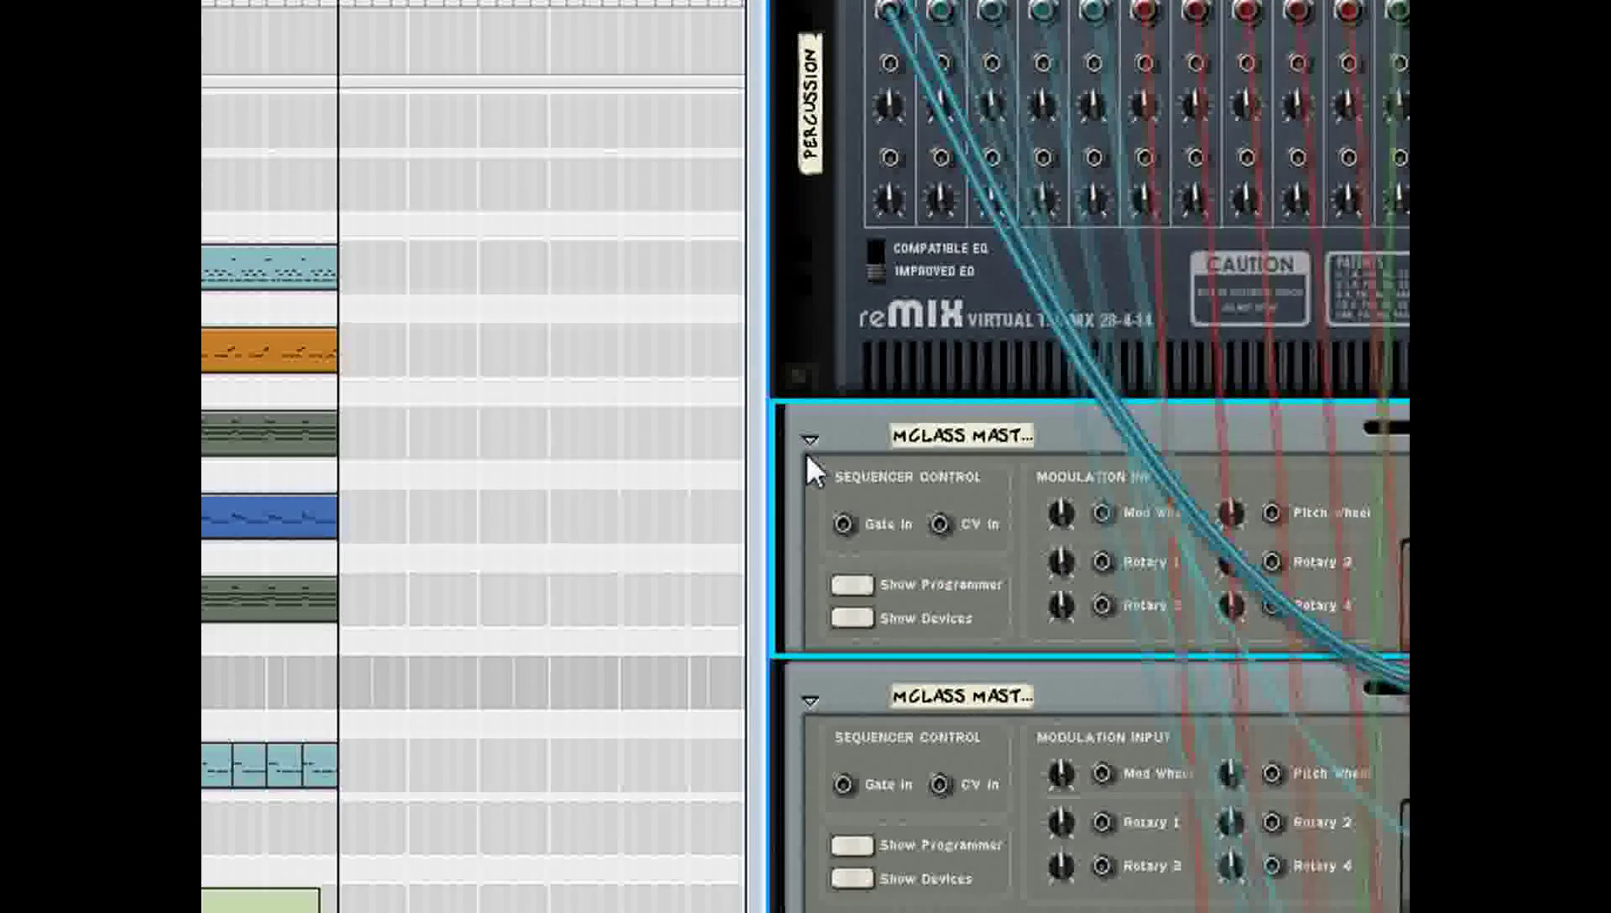
left_click(810, 441)
left_click(808, 469)
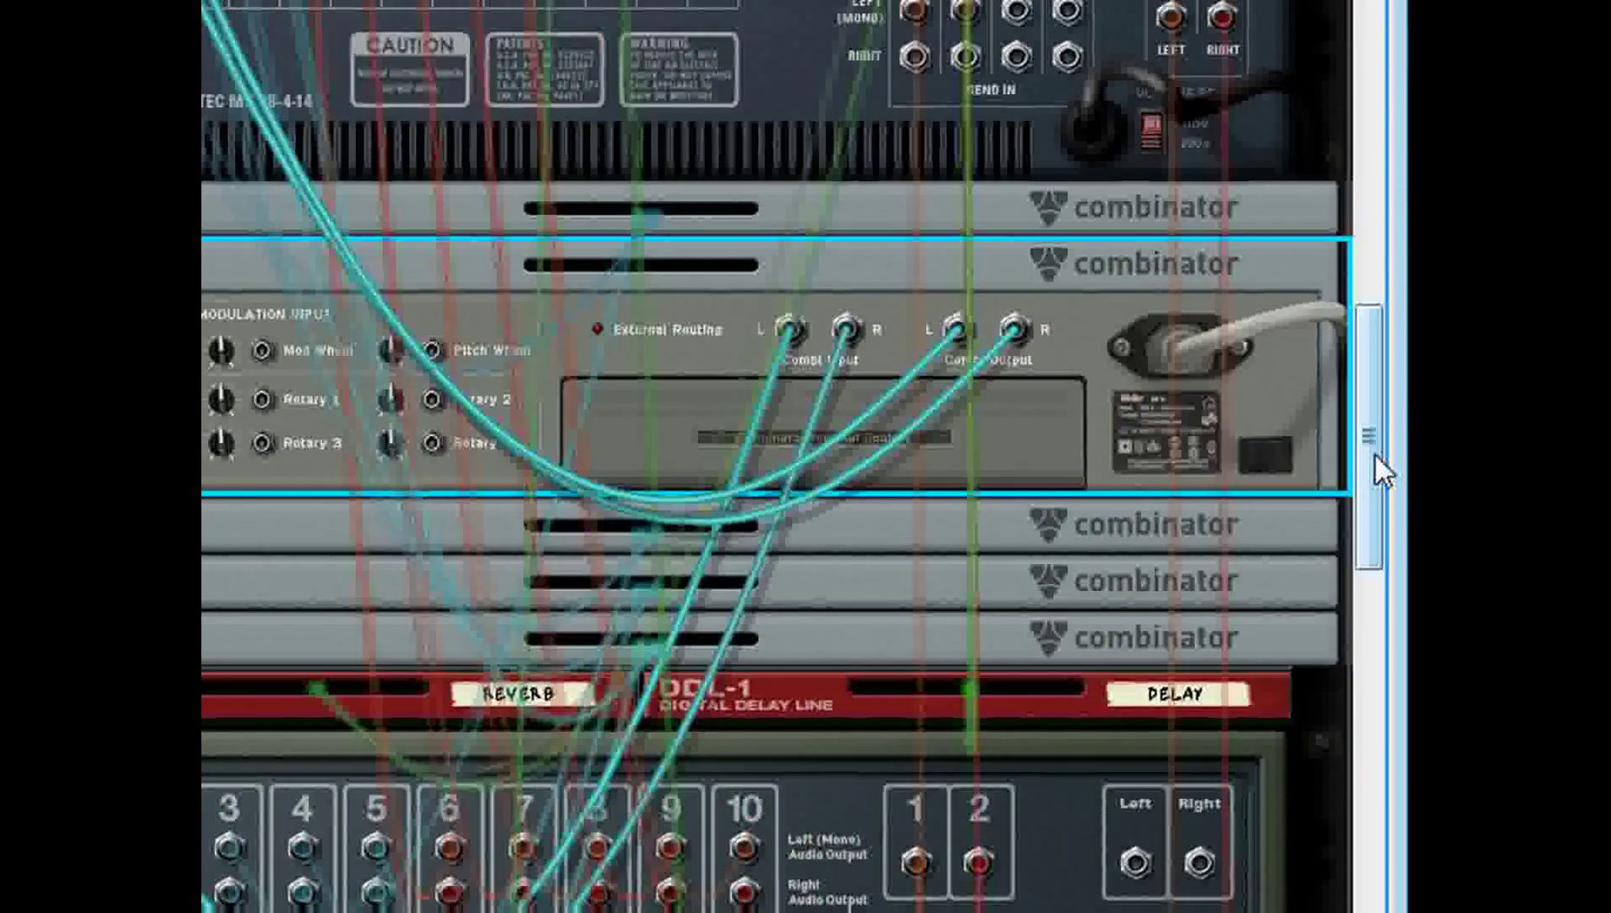
left_click_drag(1374, 453, 1367, 453)
left_click(808, 455)
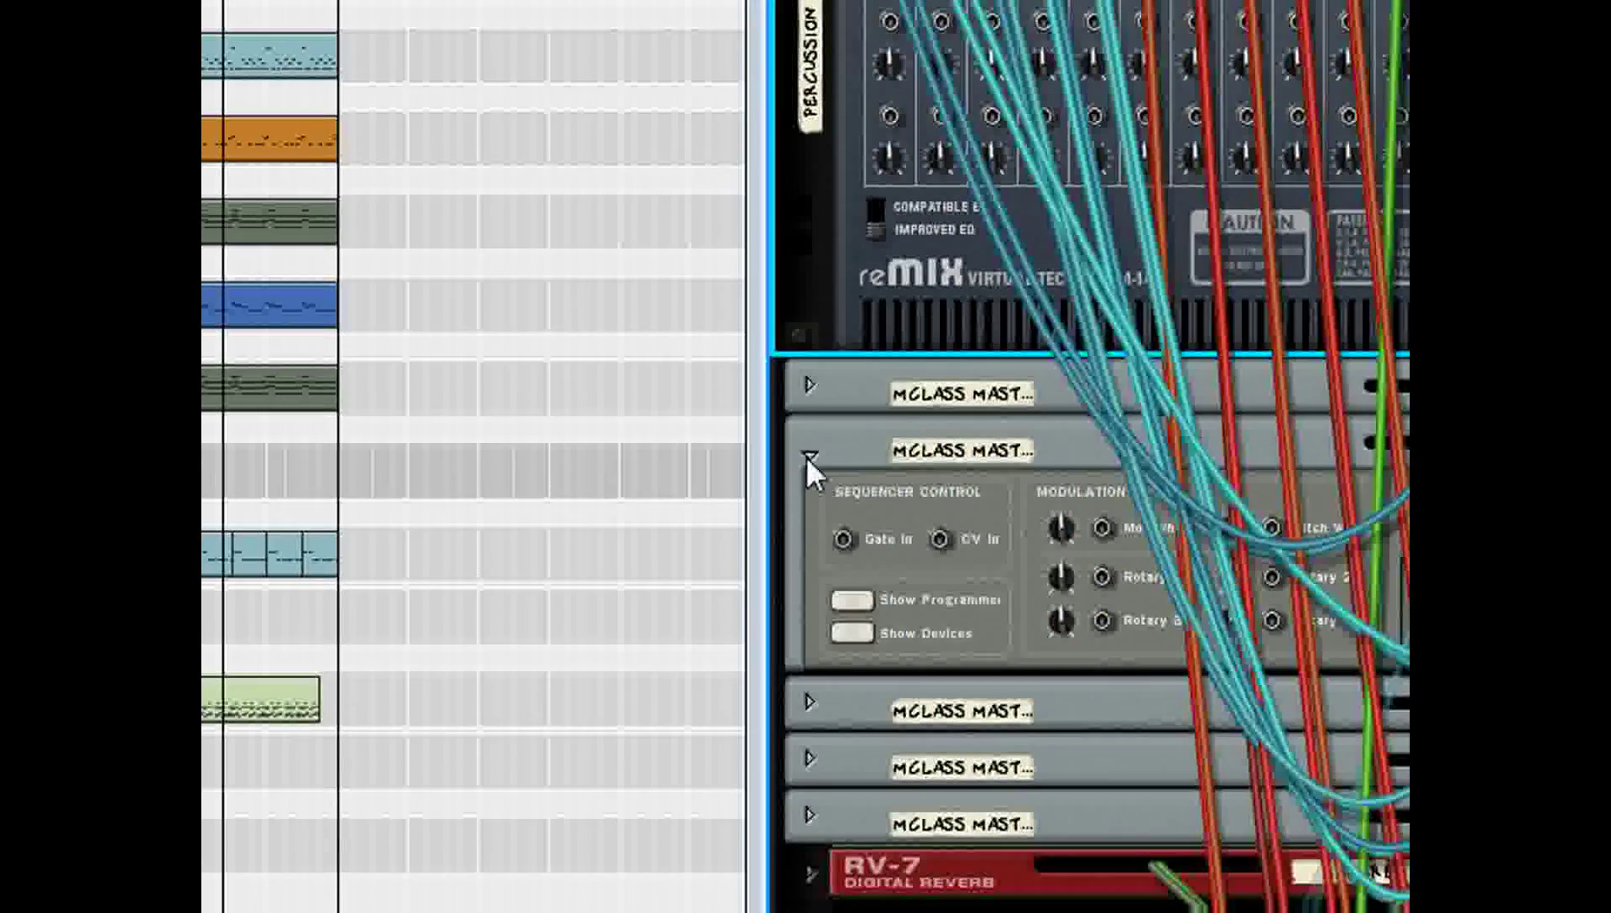
left_click(807, 454)
left_click(807, 452)
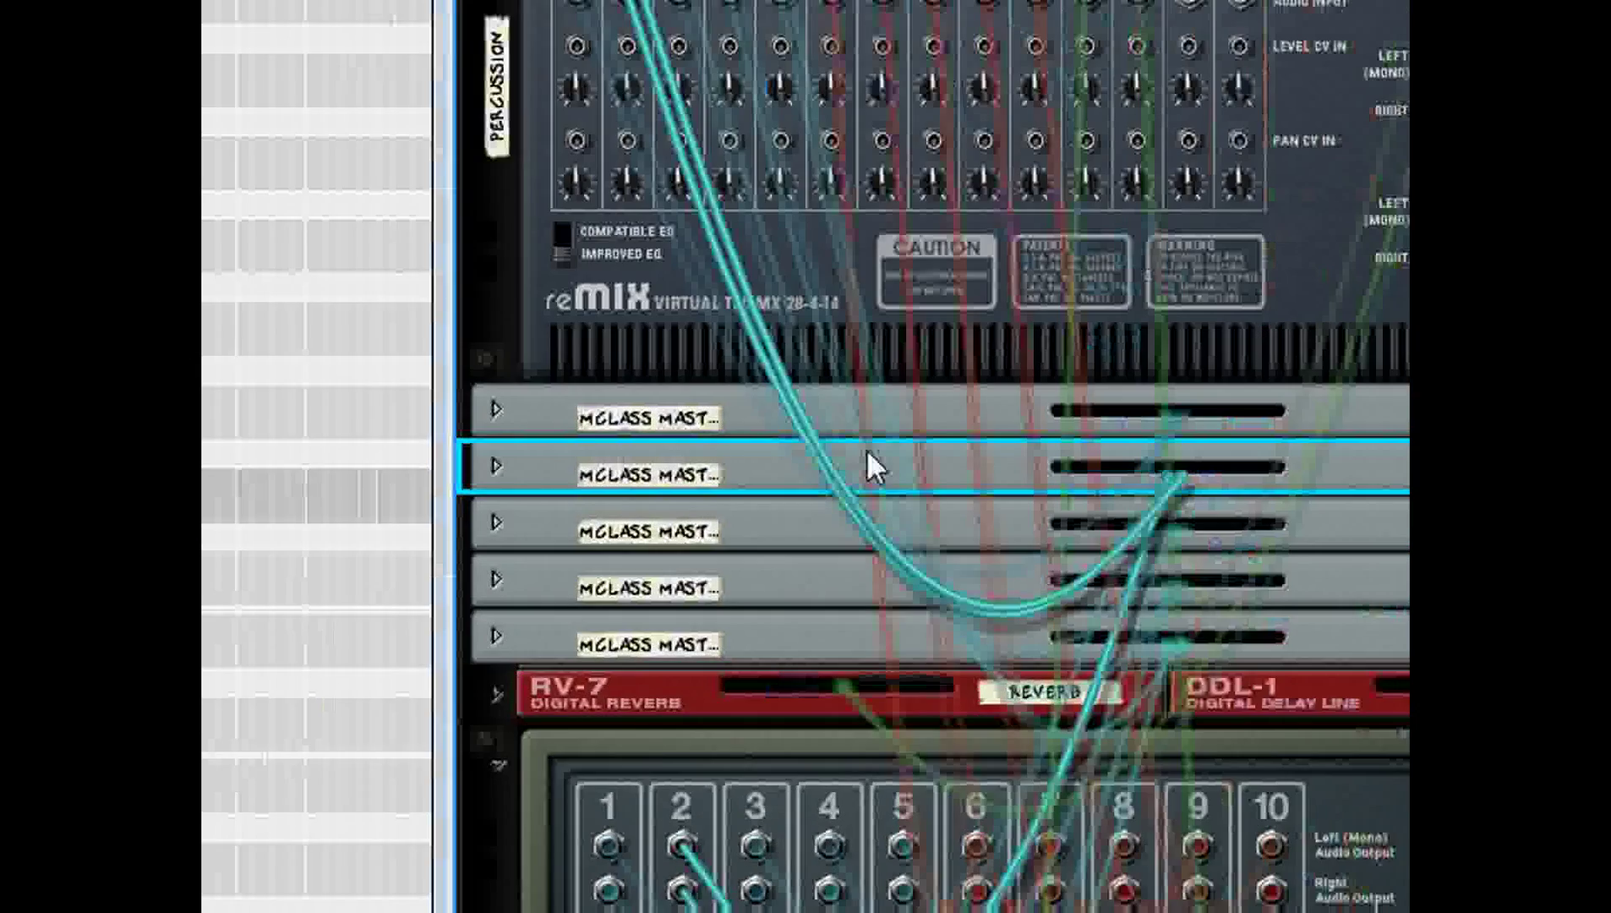
key("Tab")
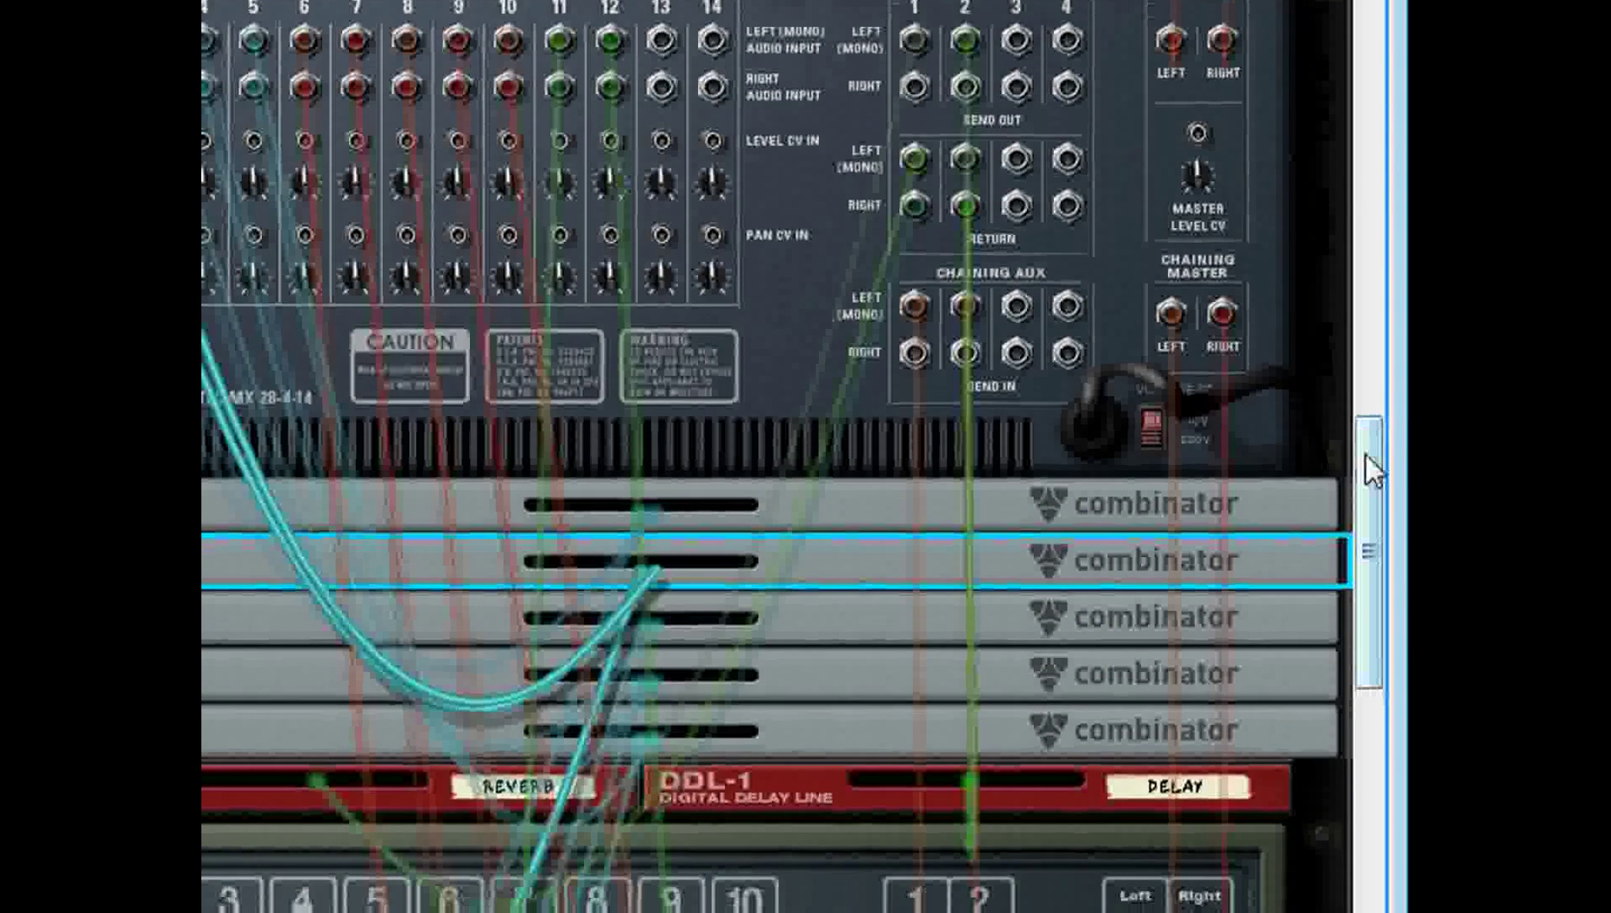
scroll(1367, 454, "down", 3)
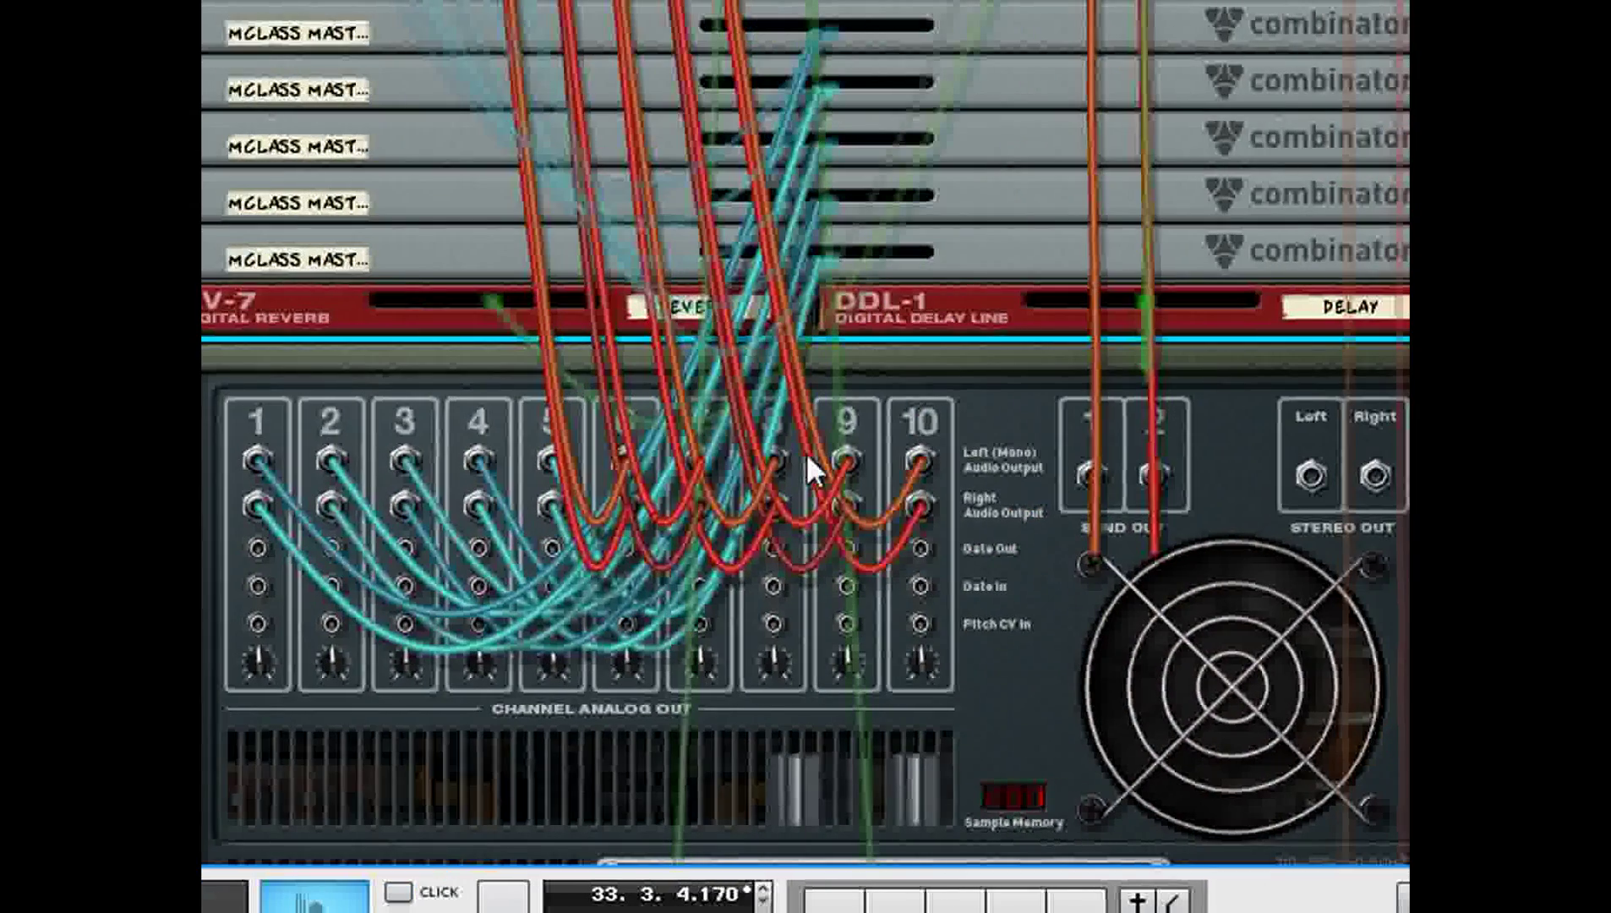
key("Tab")
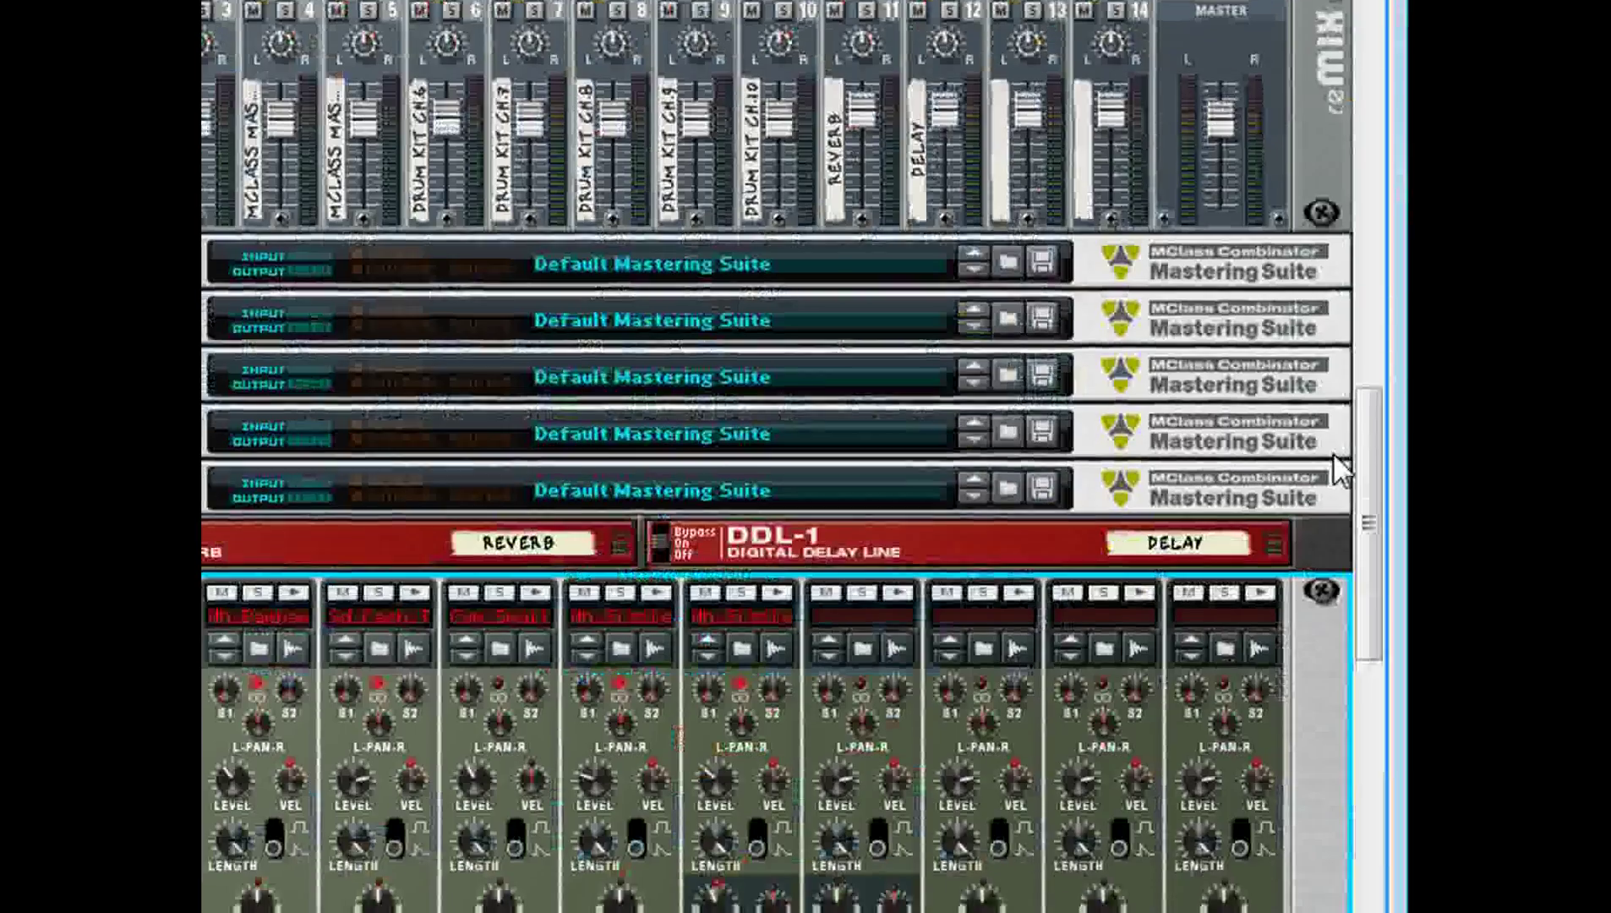
Select the fourth mastering suite under the Percussion mixer and play the song from bar 17.
left_click(1336, 454)
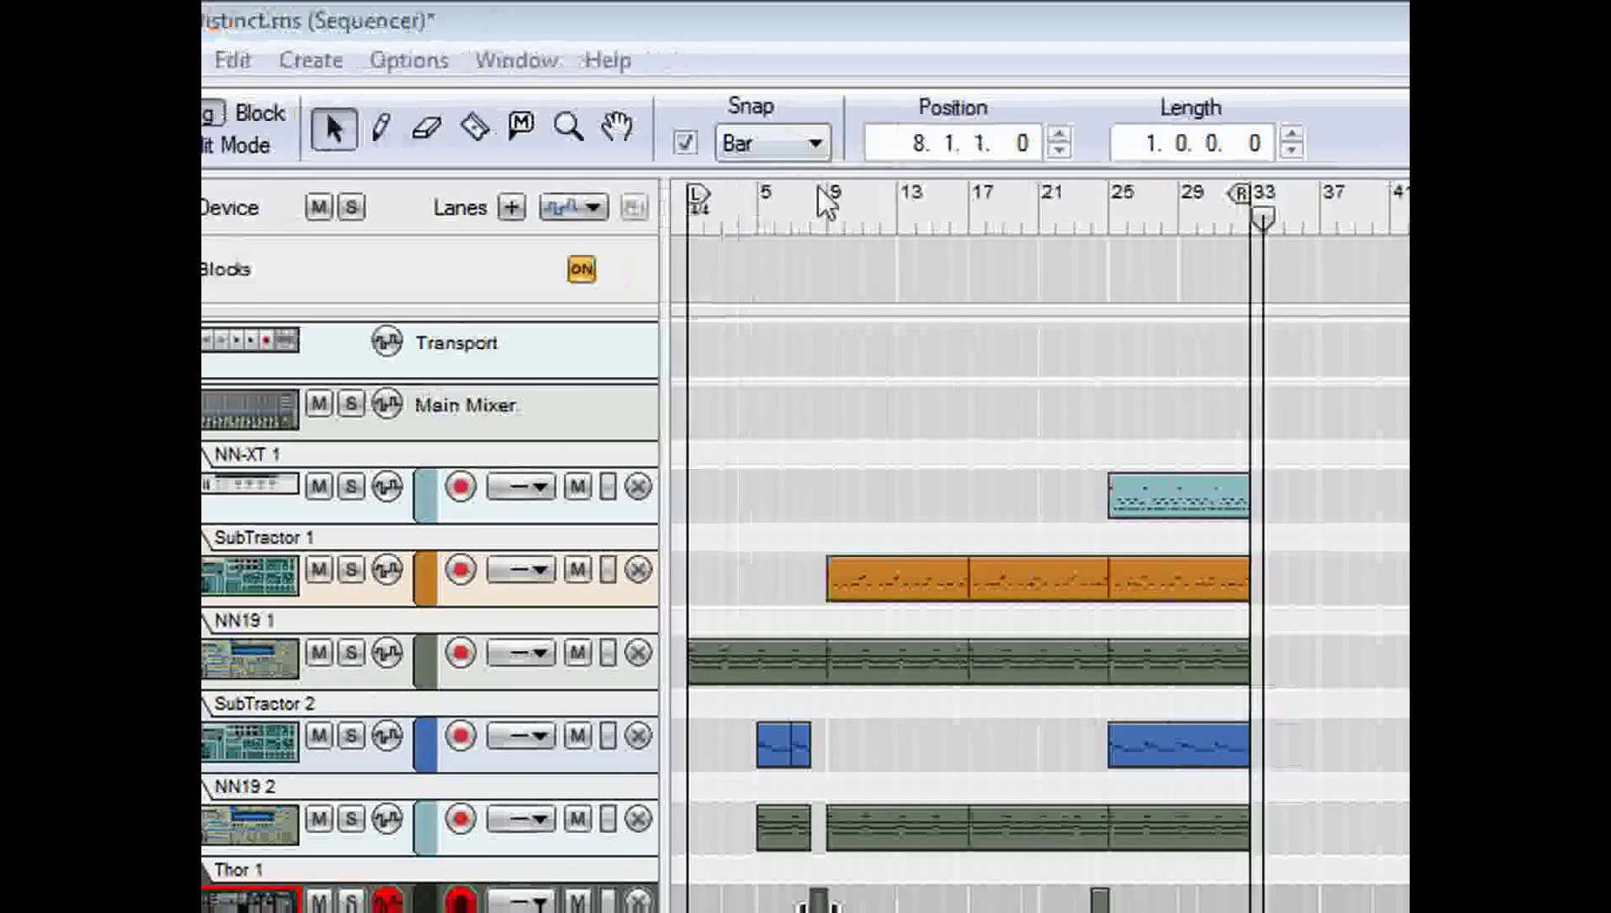
left_click(972, 203)
key("space")
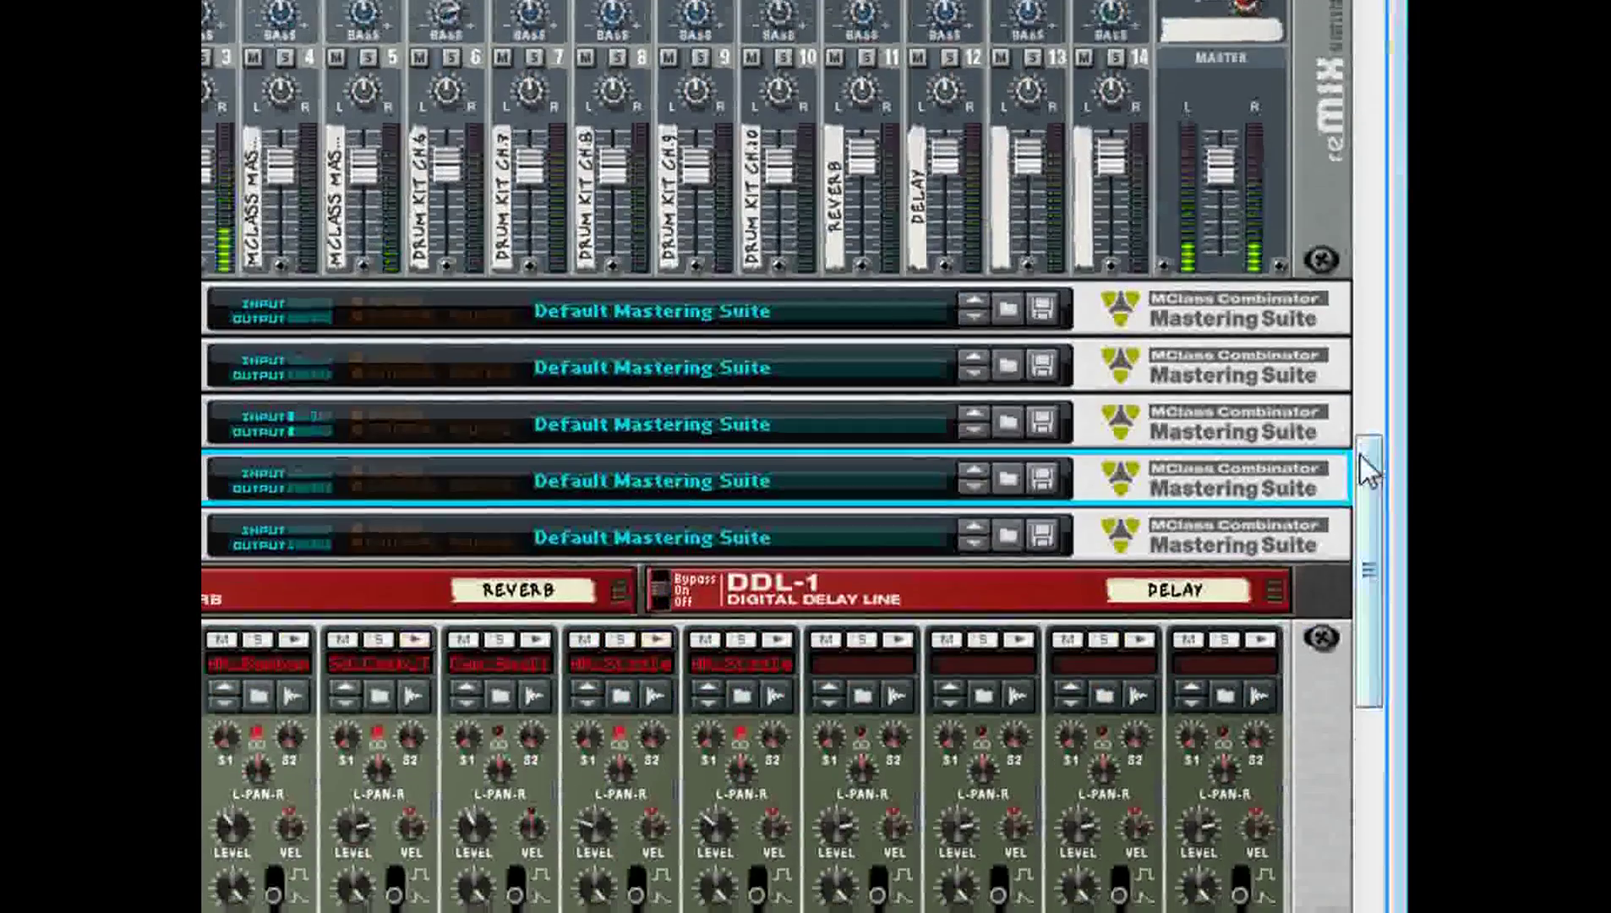
Compare the main mixer's channels and effect returns with those of the Percussion mixer, and stop playback.
left_click_drag(1360, 457, 1388, 330)
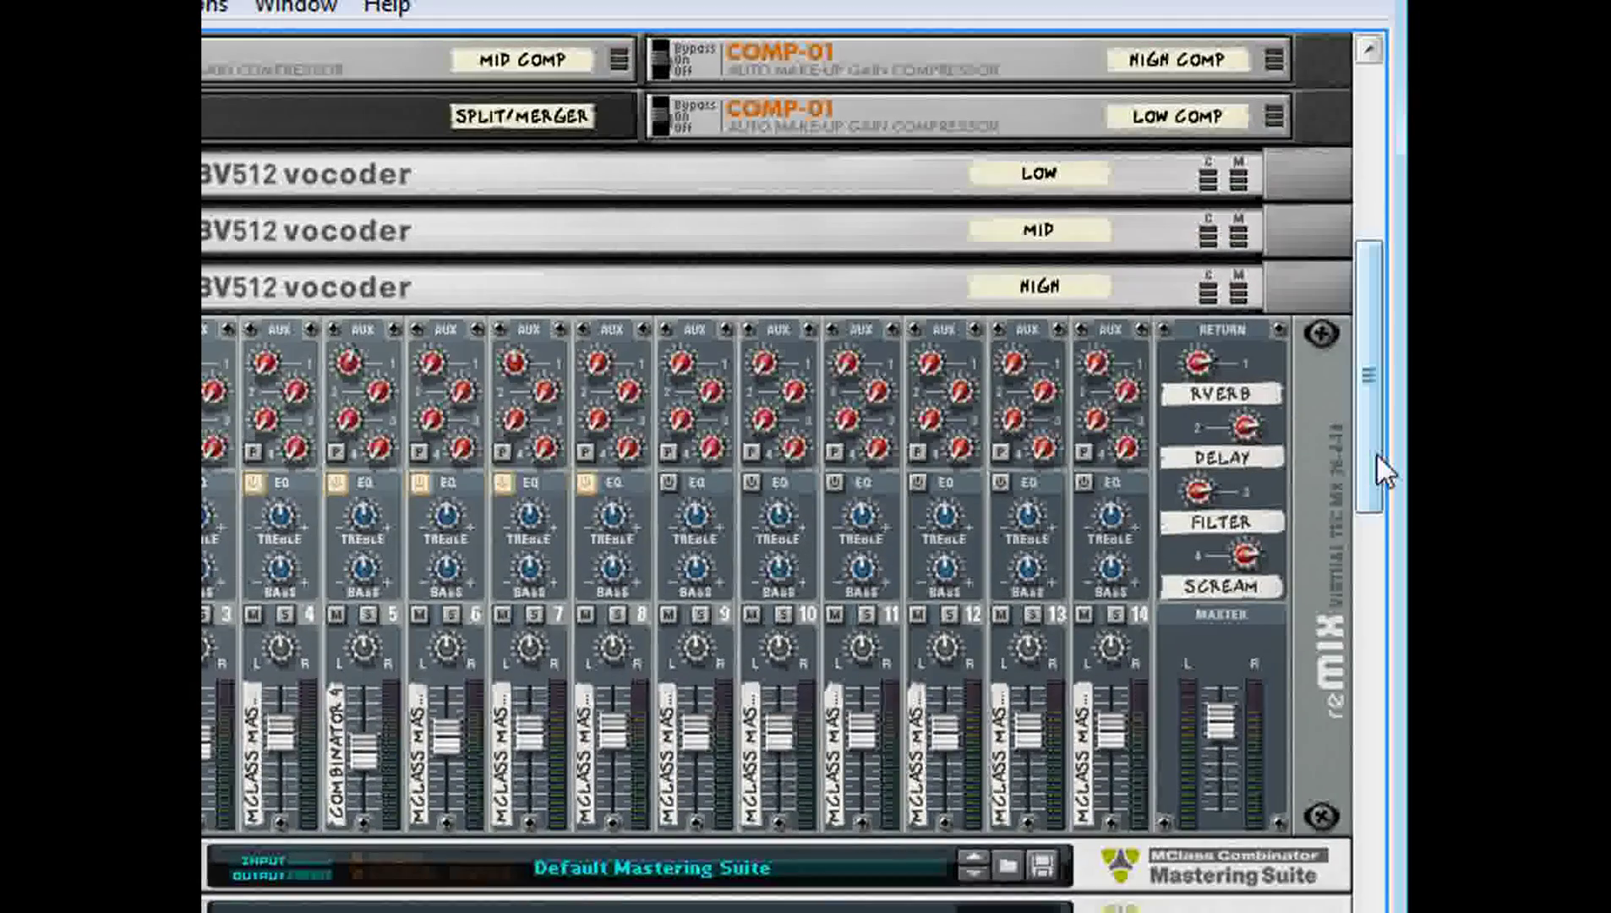
left_click_drag(1375, 454, 1382, 2)
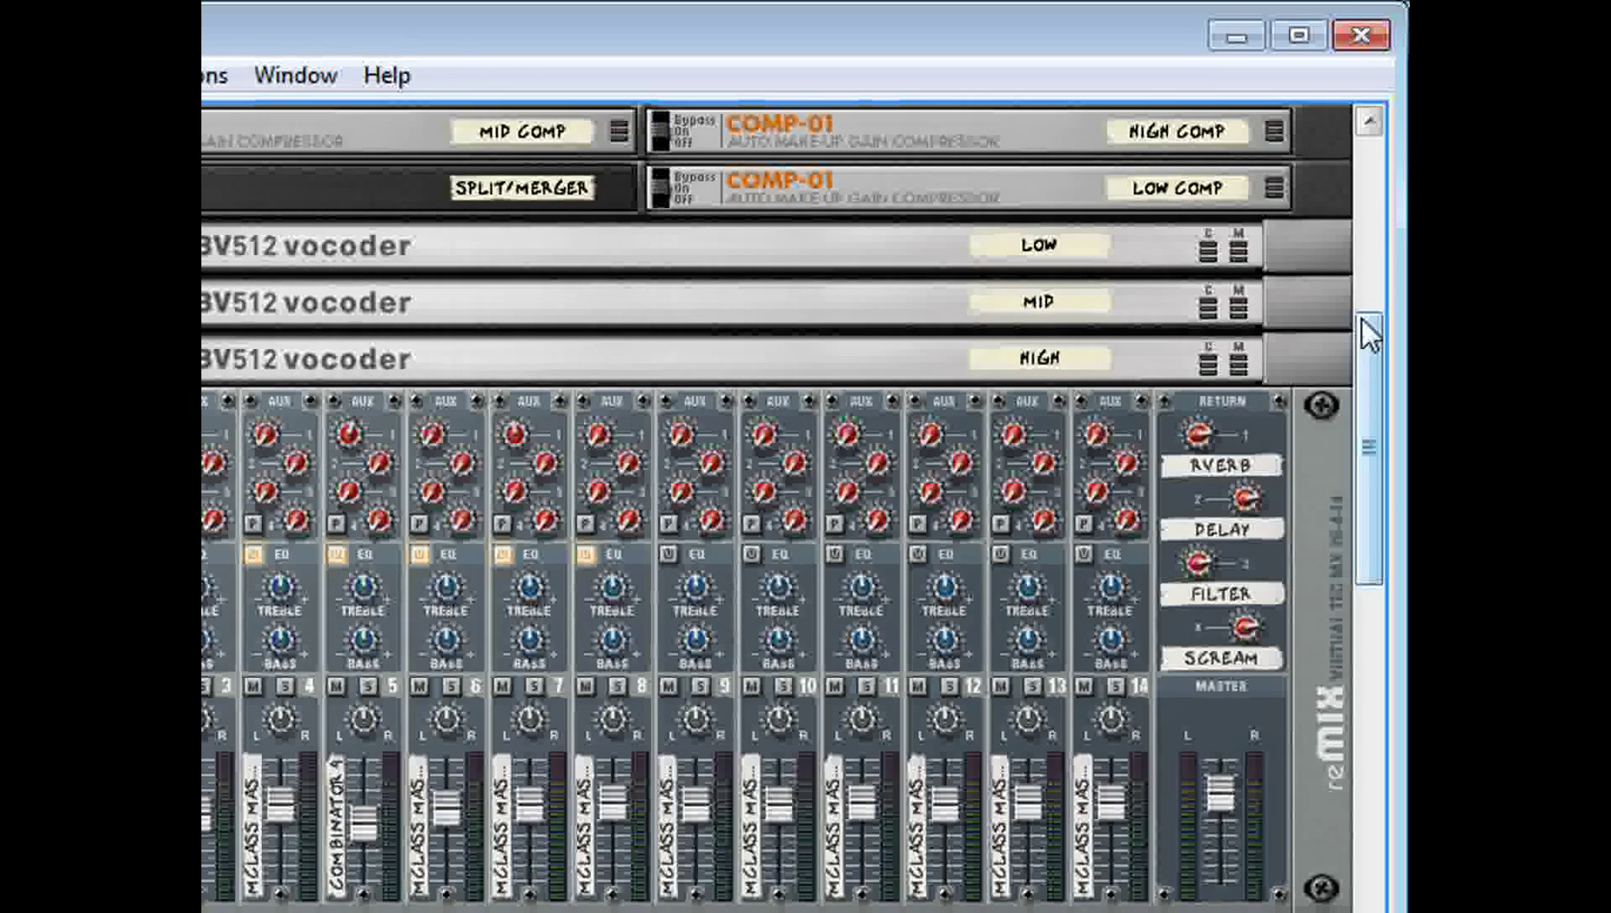
left_click_drag(1360, 318, 1361, 331)
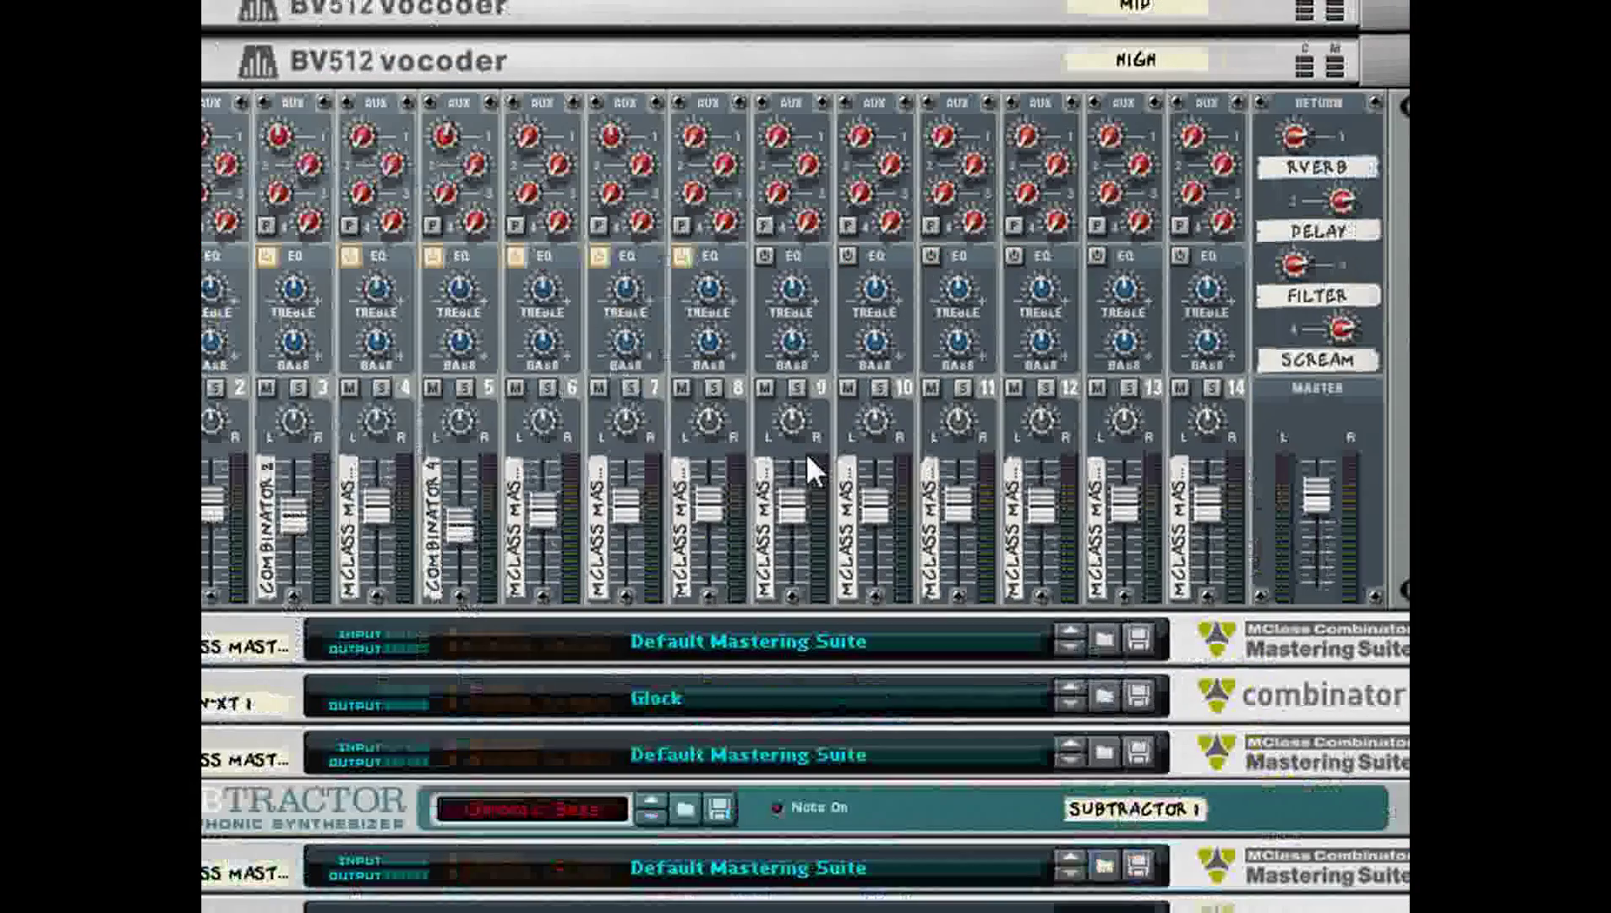
mouse_move(807, 456)
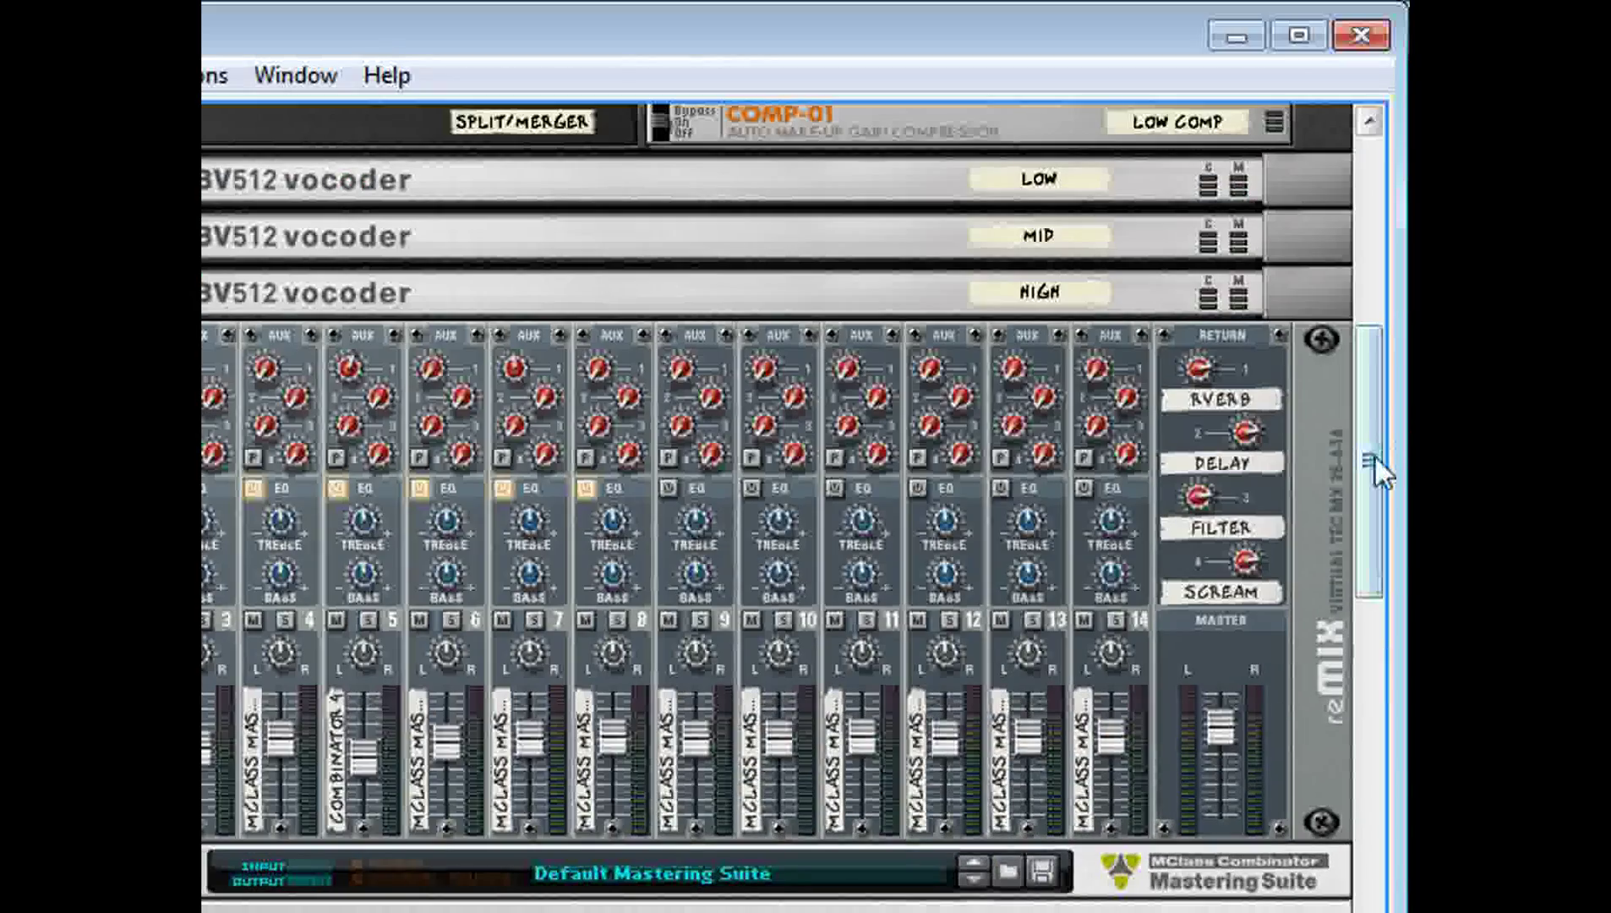
mouse_move(1368, 470)
left_mouse_down()
mouse_move(1363, 517)
mouse_move(1362, 494)
left_mouse_up()
mouse_move(1225, 452)
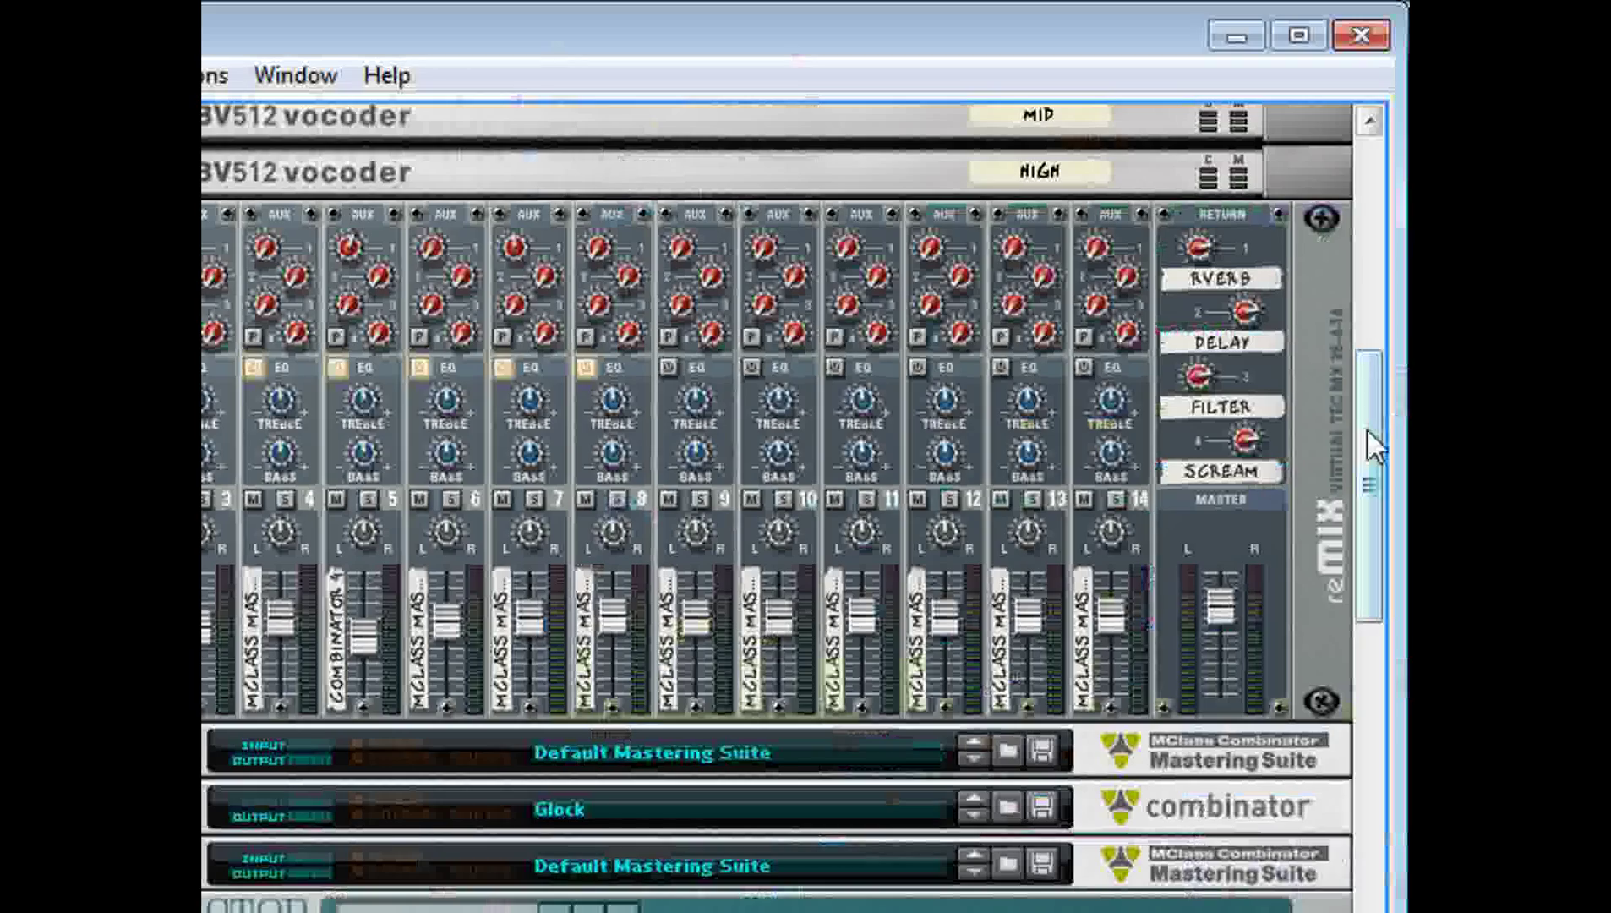
left_click_drag(1367, 428, 1318, 452)
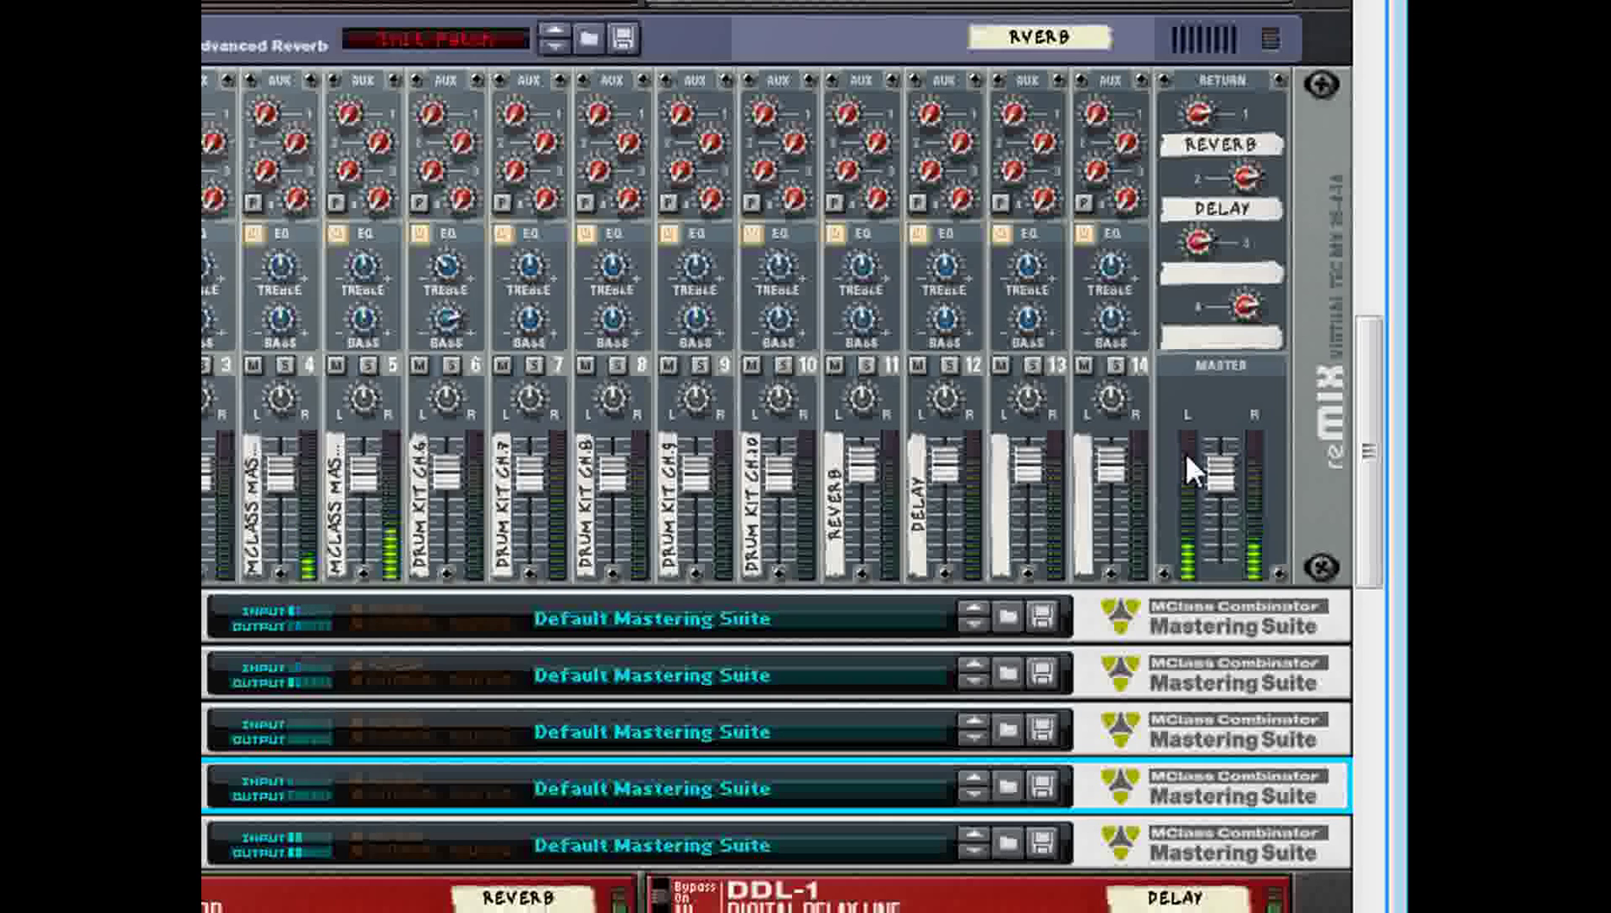
key("space")
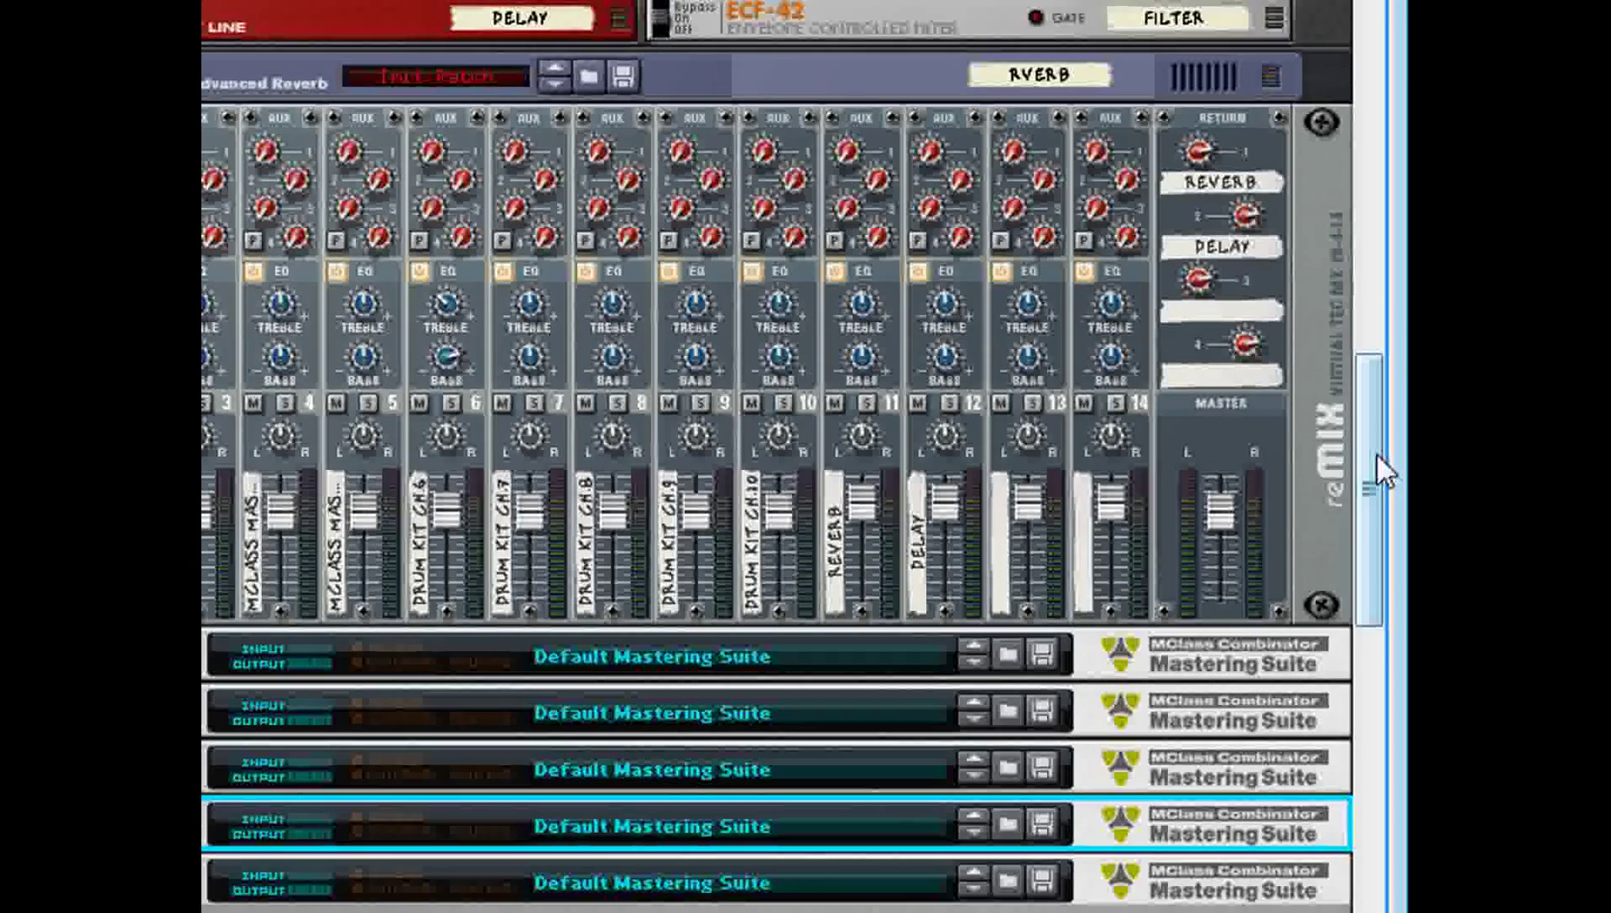
Turn on loop playback and move the left locator to bar 9 so the song loops up to bar 33.
left_click_drag(1376, 452, 1405, 337)
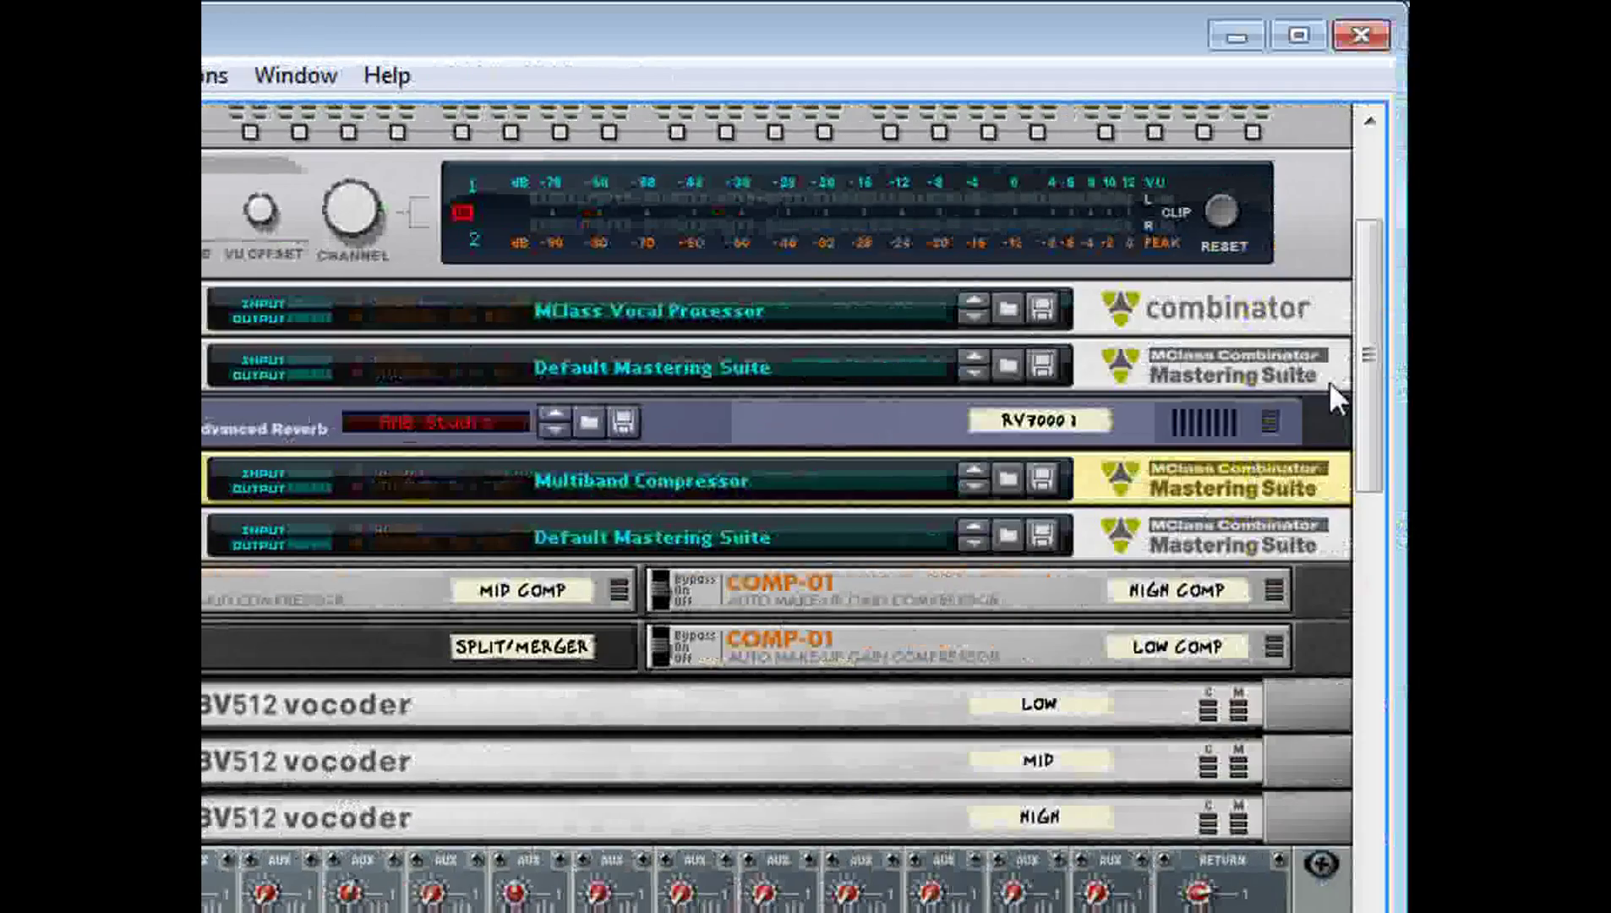
left_click_drag(1369, 429, 1369, 452)
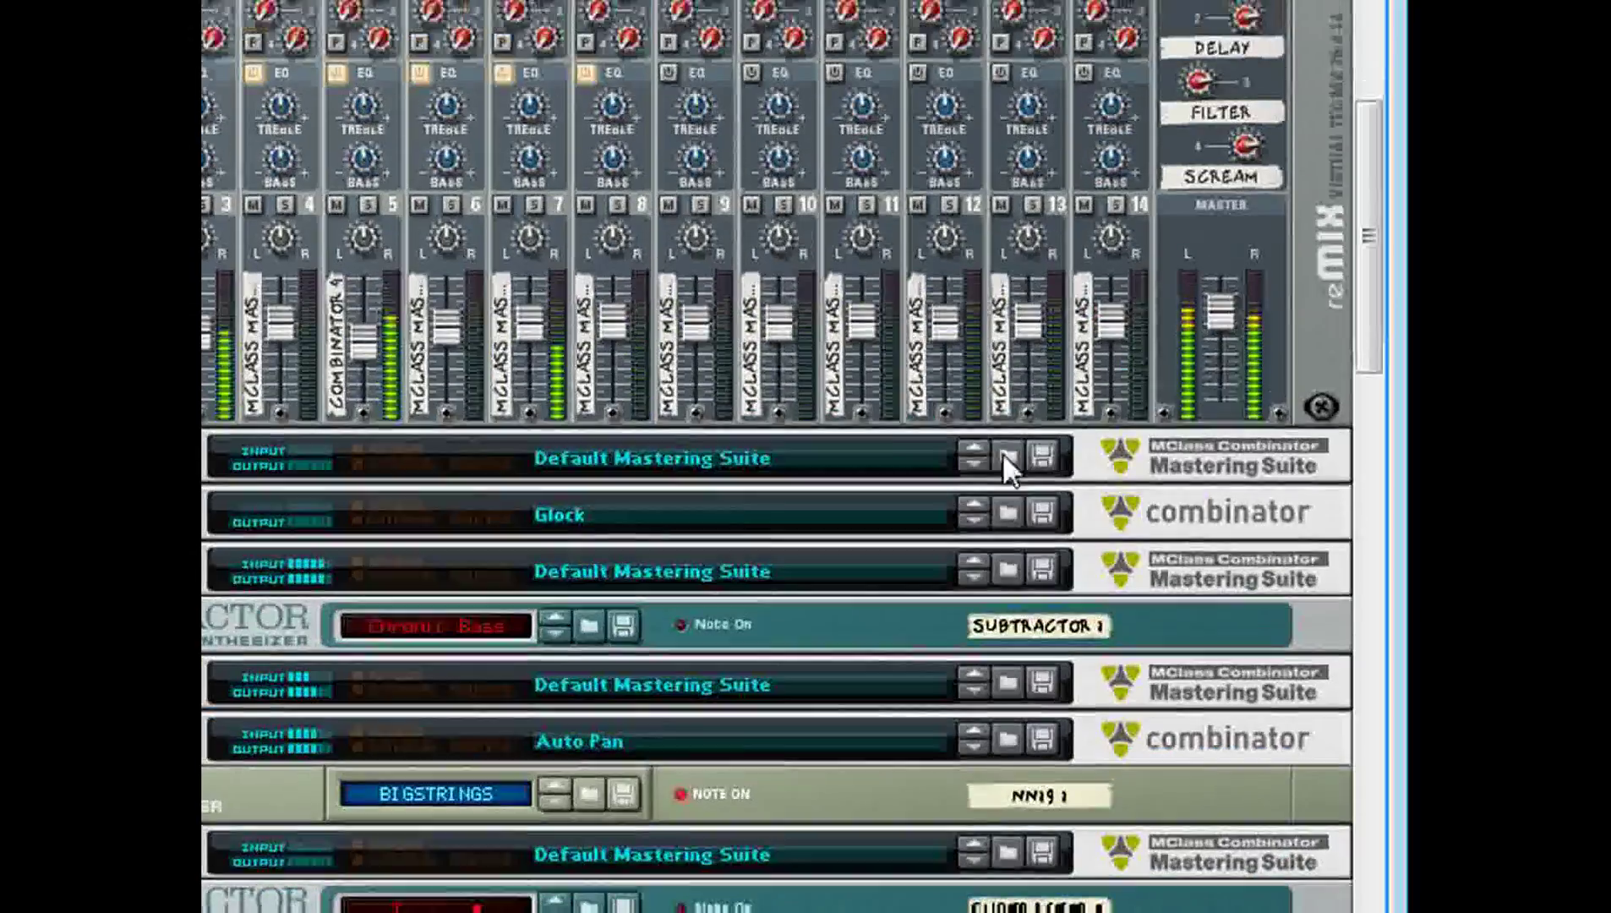
scroll(1368, 452, "up", 10)
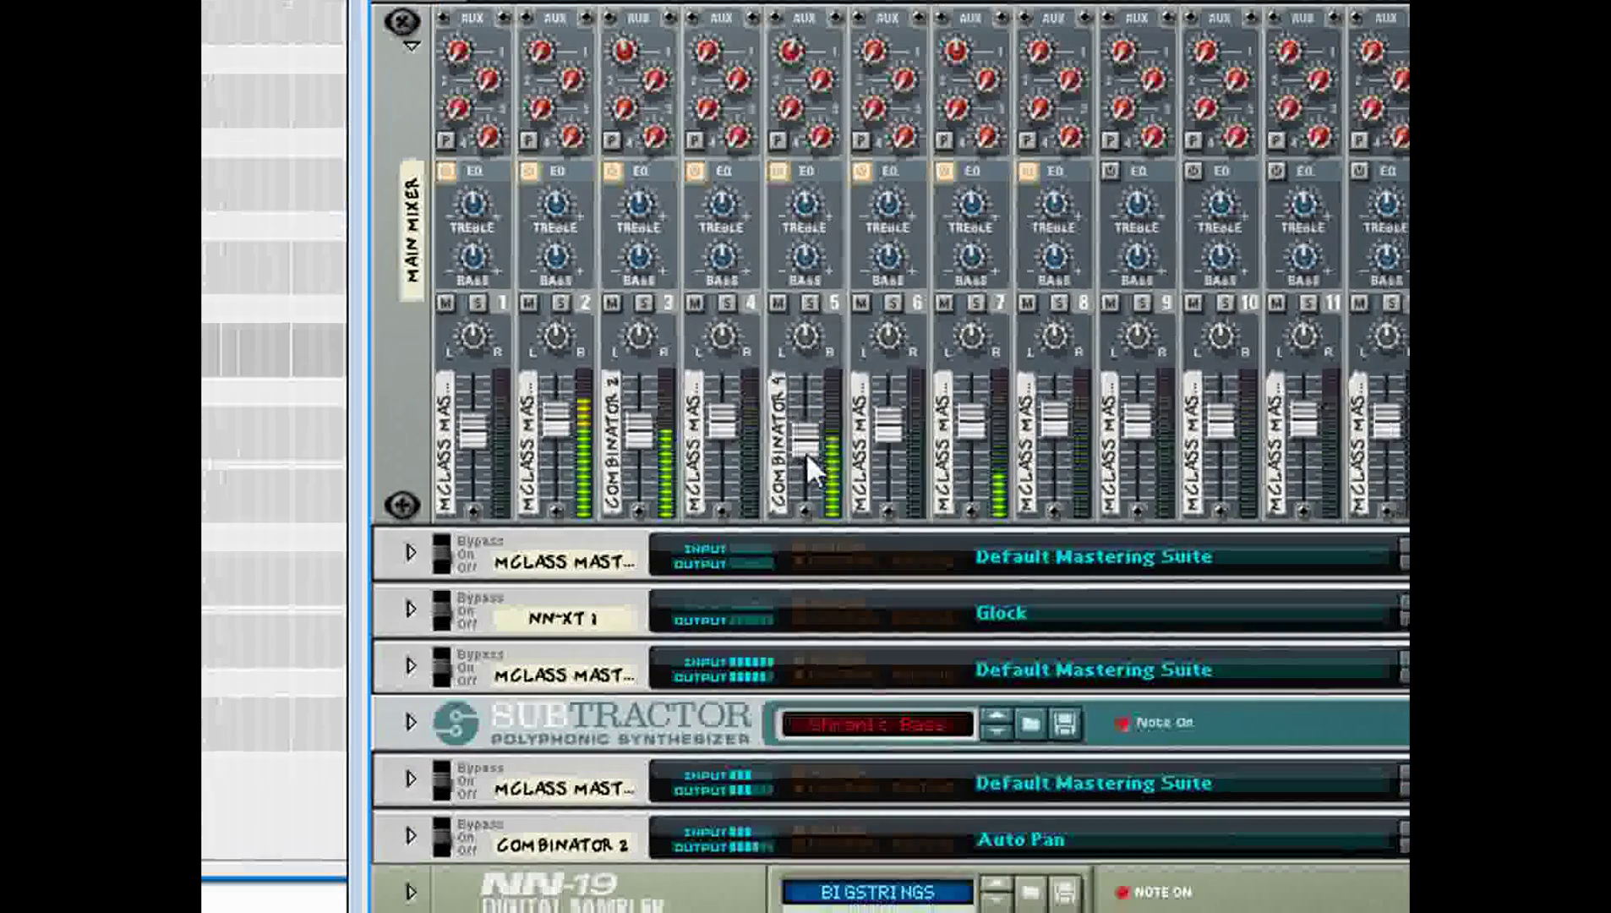
mouse_move(865, 451)
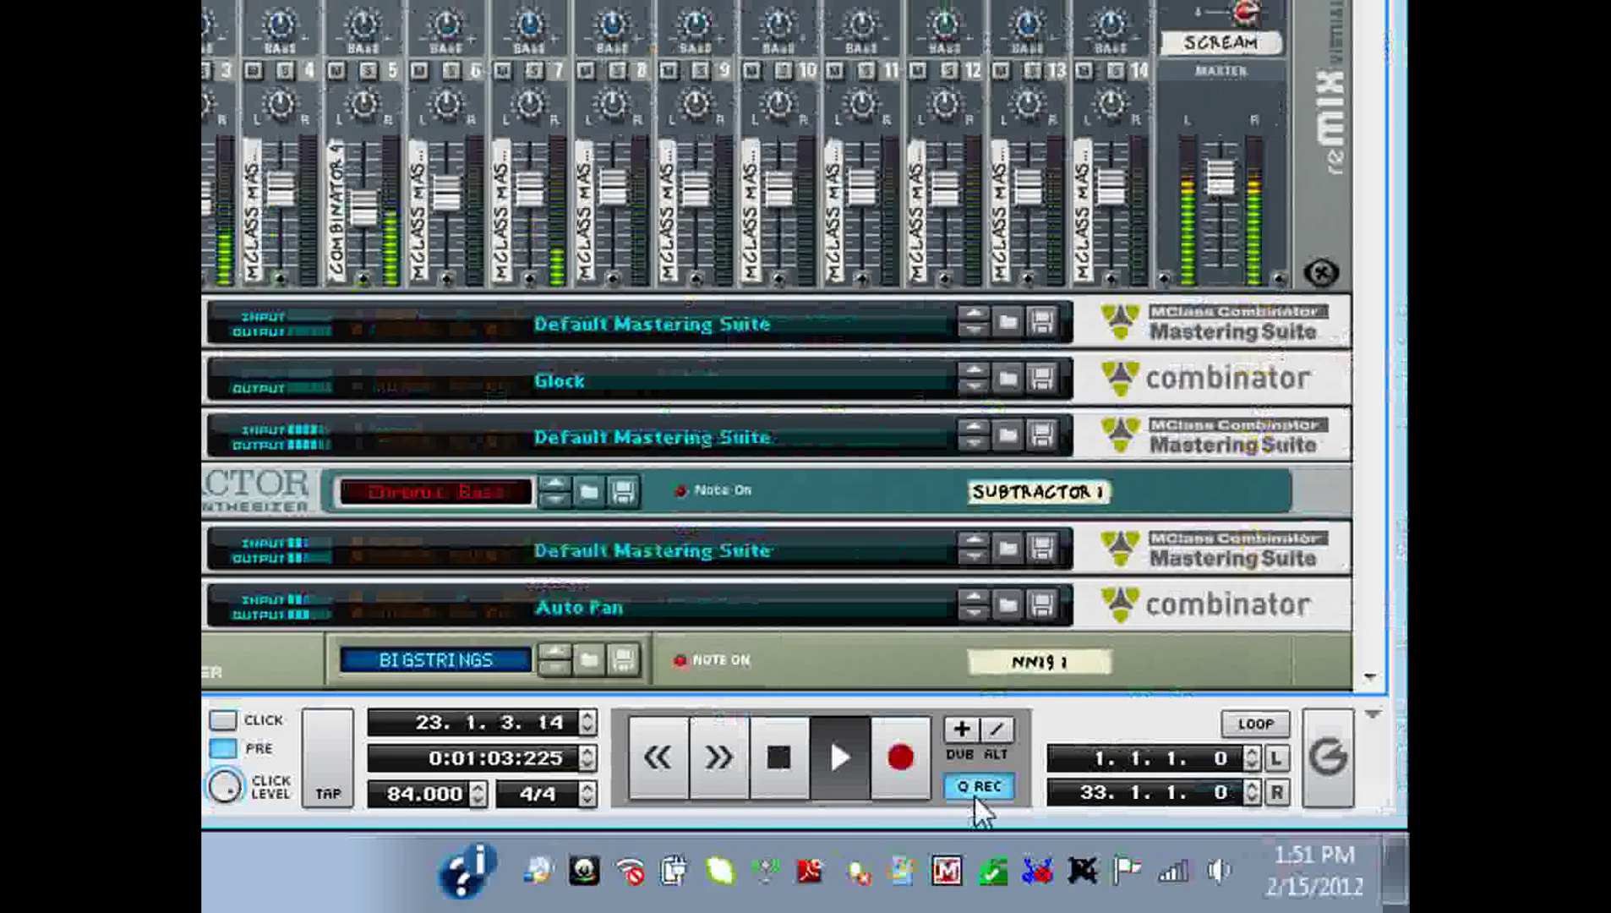
left_click(1255, 723)
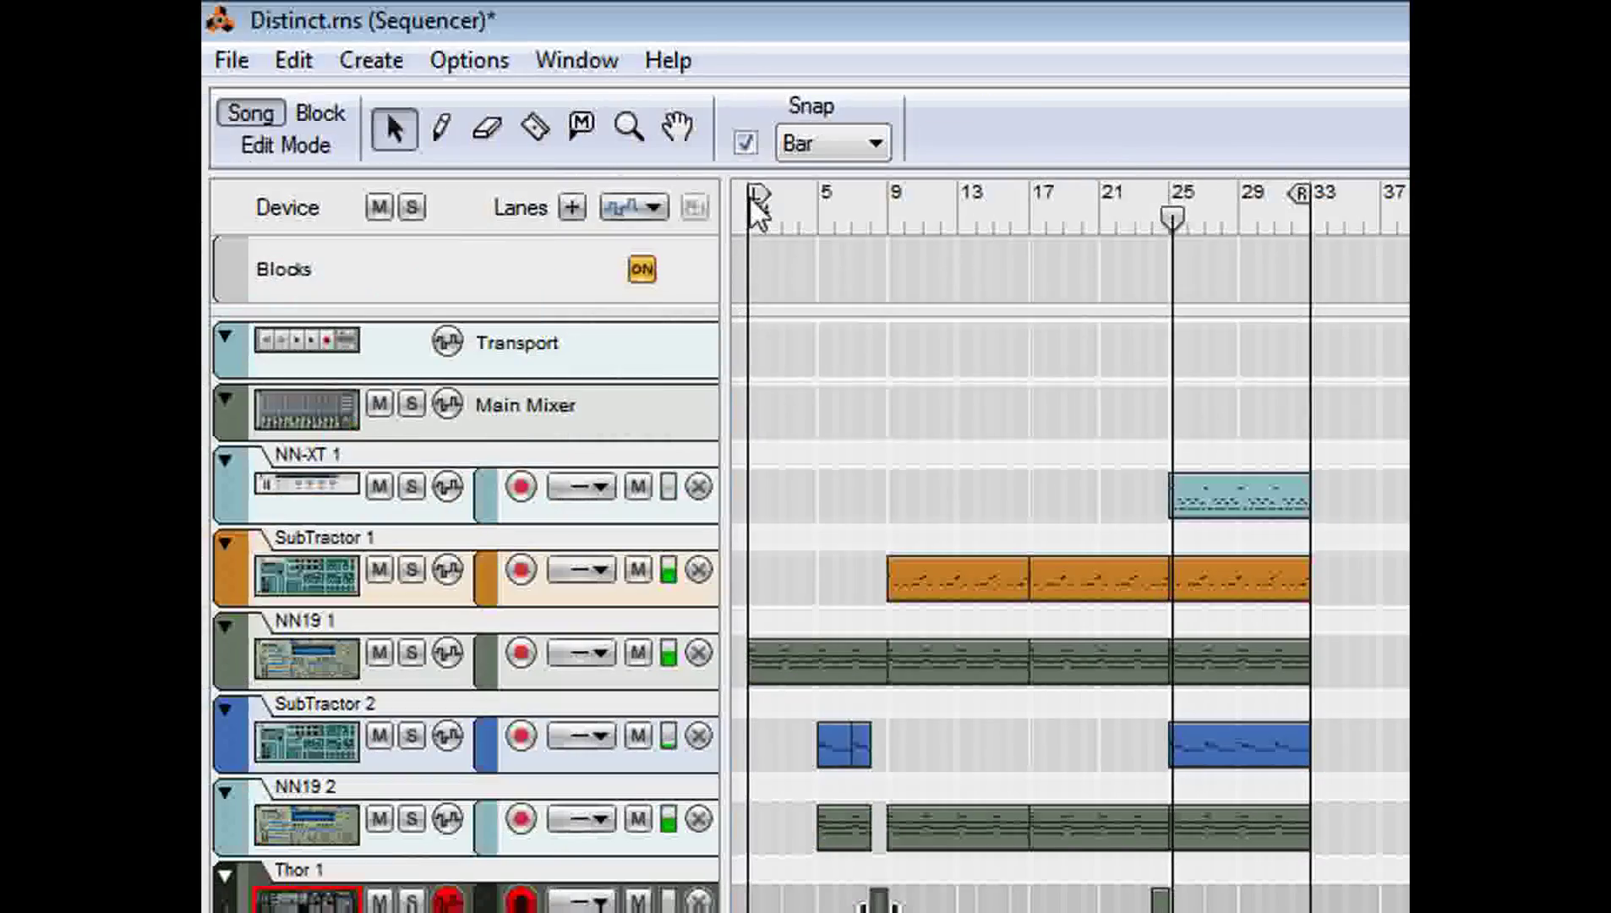
left_click_drag(749, 208, 889, 228)
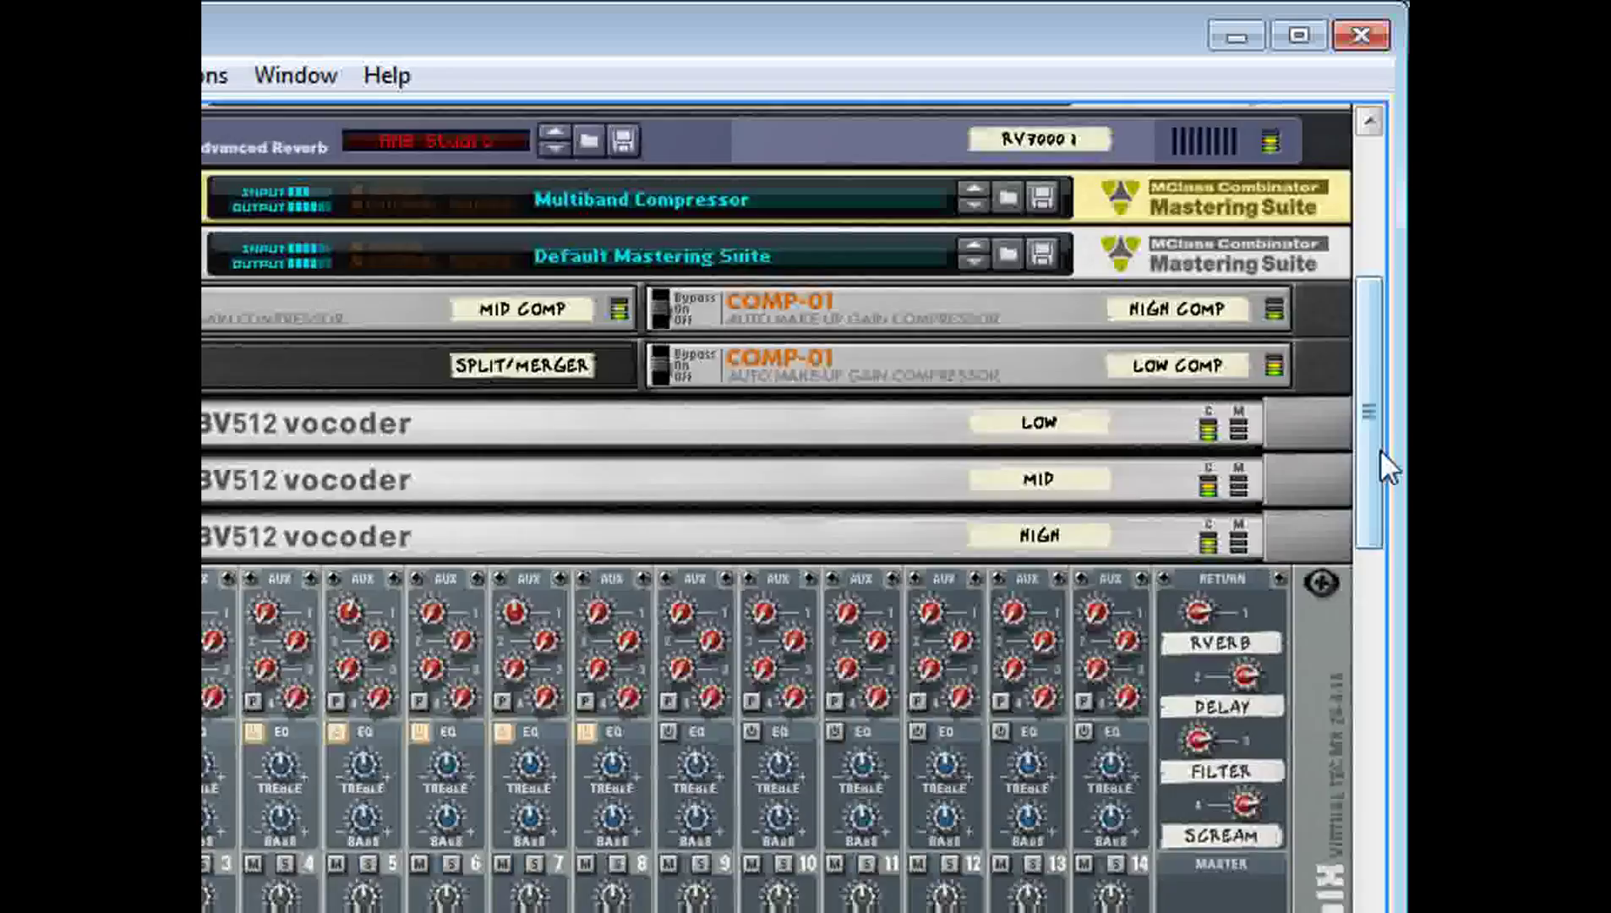
Unfold the yellow Multiband Compressor combinator and the Default Mastering Suite directly below it.
left_click_drag(1379, 449, 1382, 356)
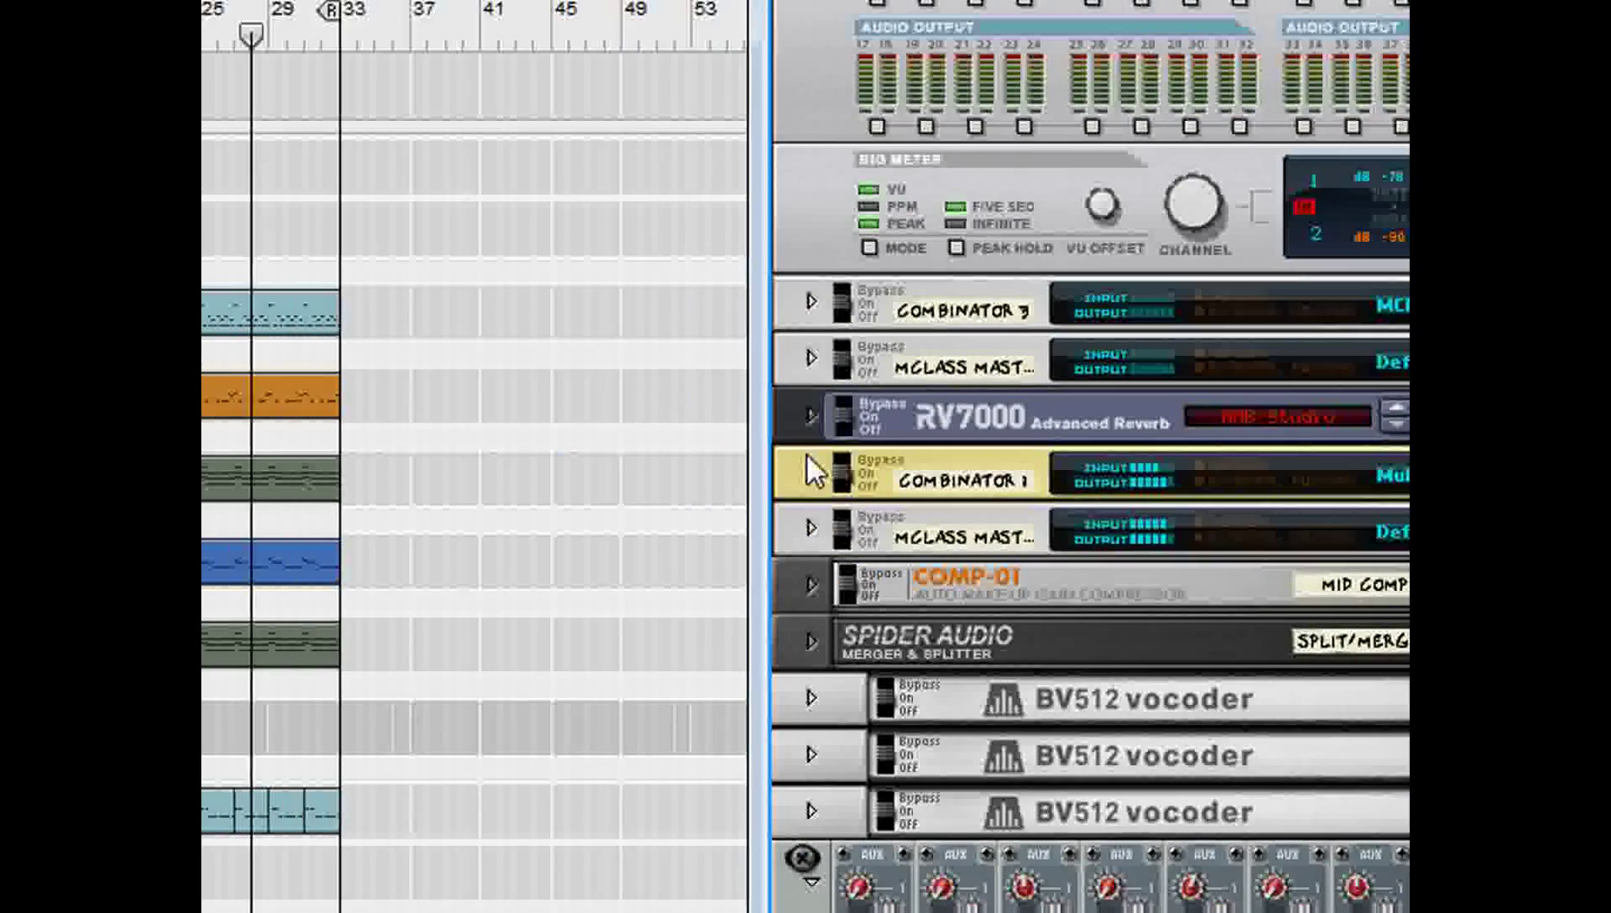
left_click(519, 461)
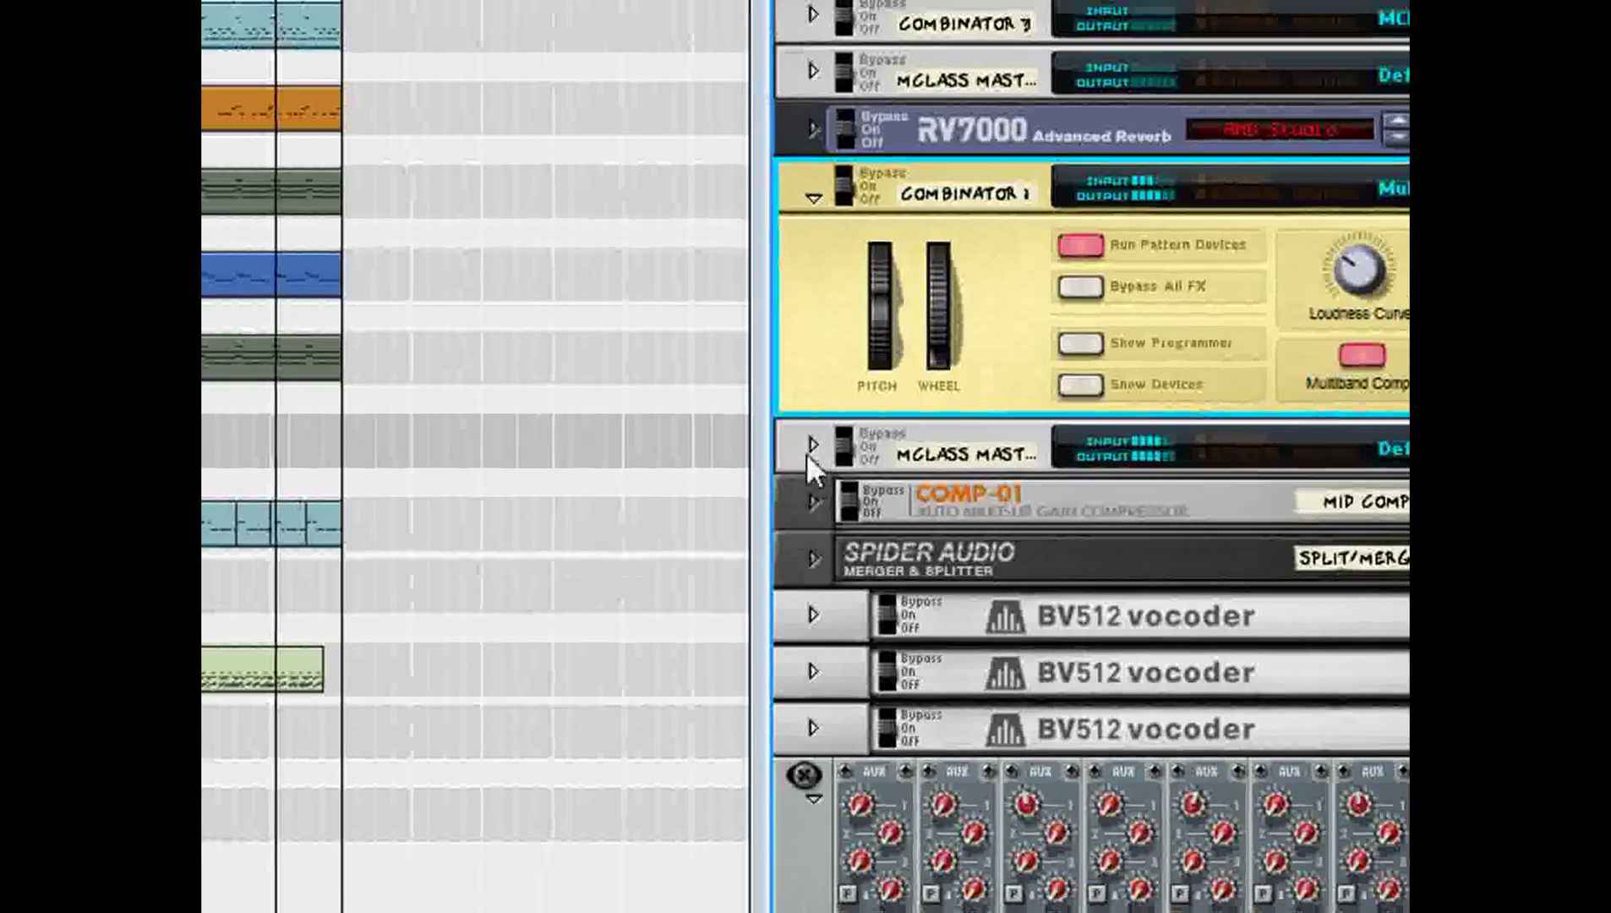
left_click(813, 443)
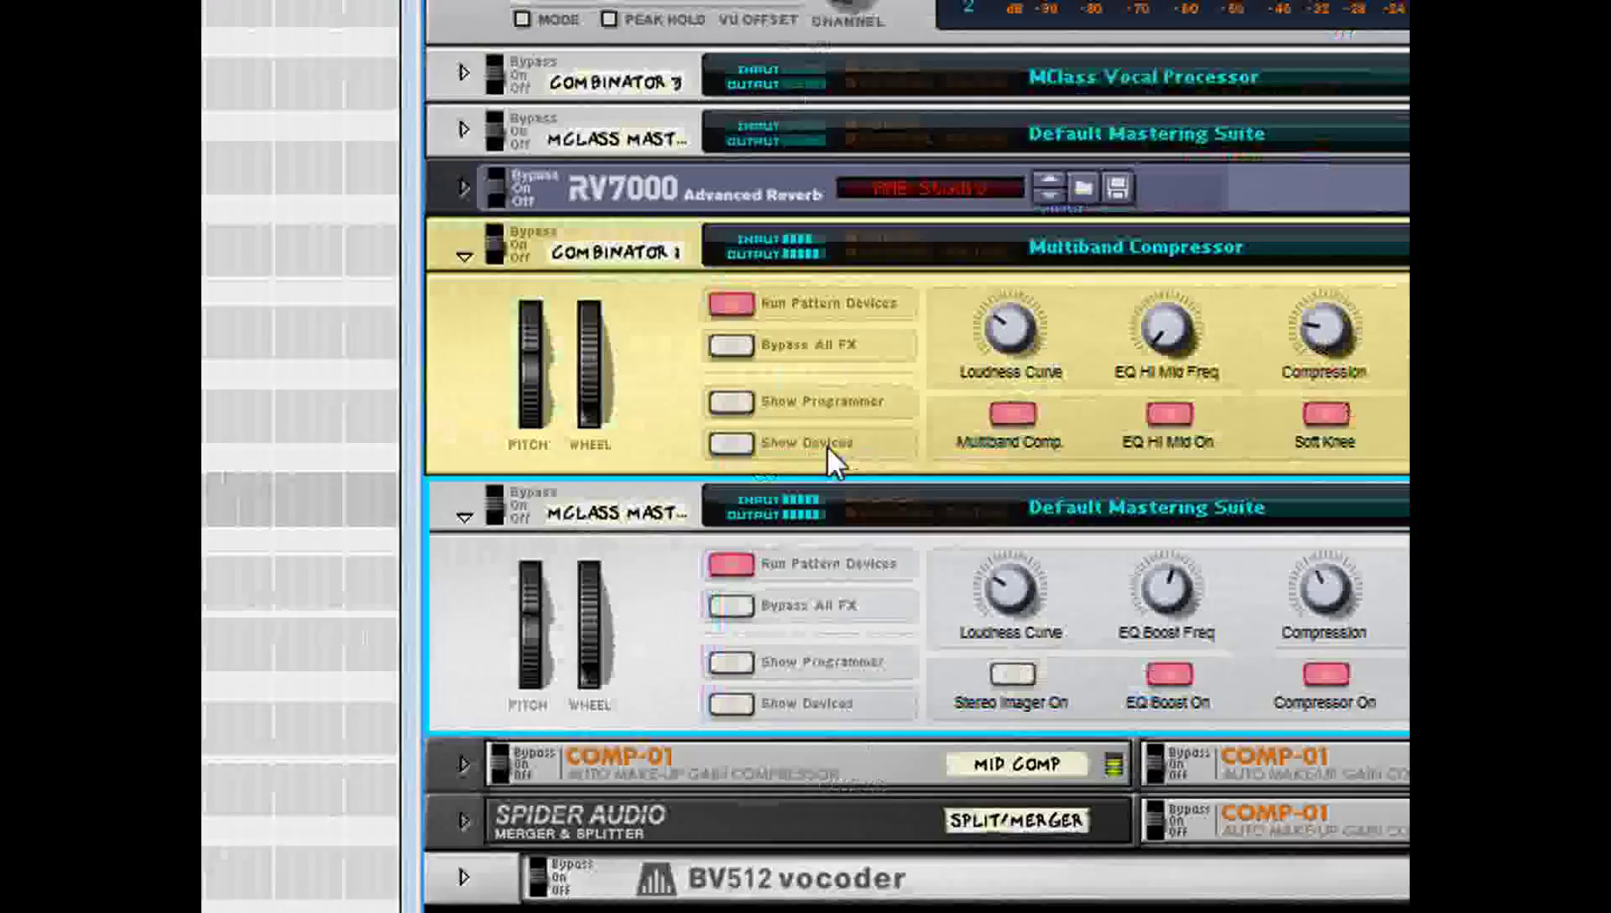
Show the Multiband Compressor's internal devices, examine its equalizer, stereo imagers and compressors, and hide them again.
left_click(1080, 385)
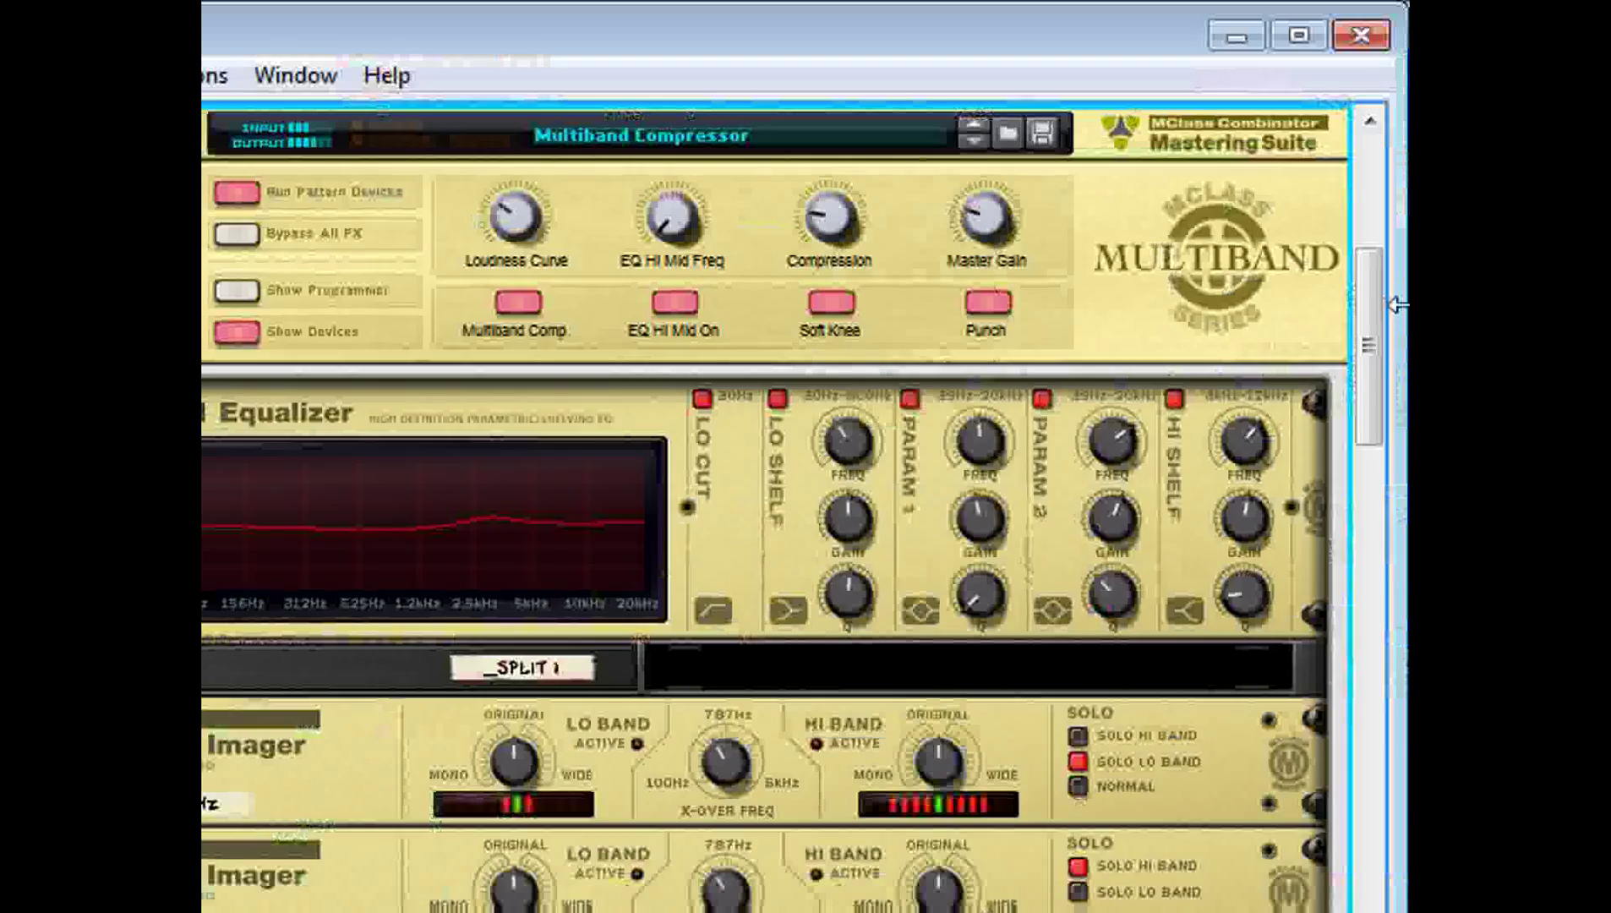
left_click_drag(1376, 359, 1325, 461)
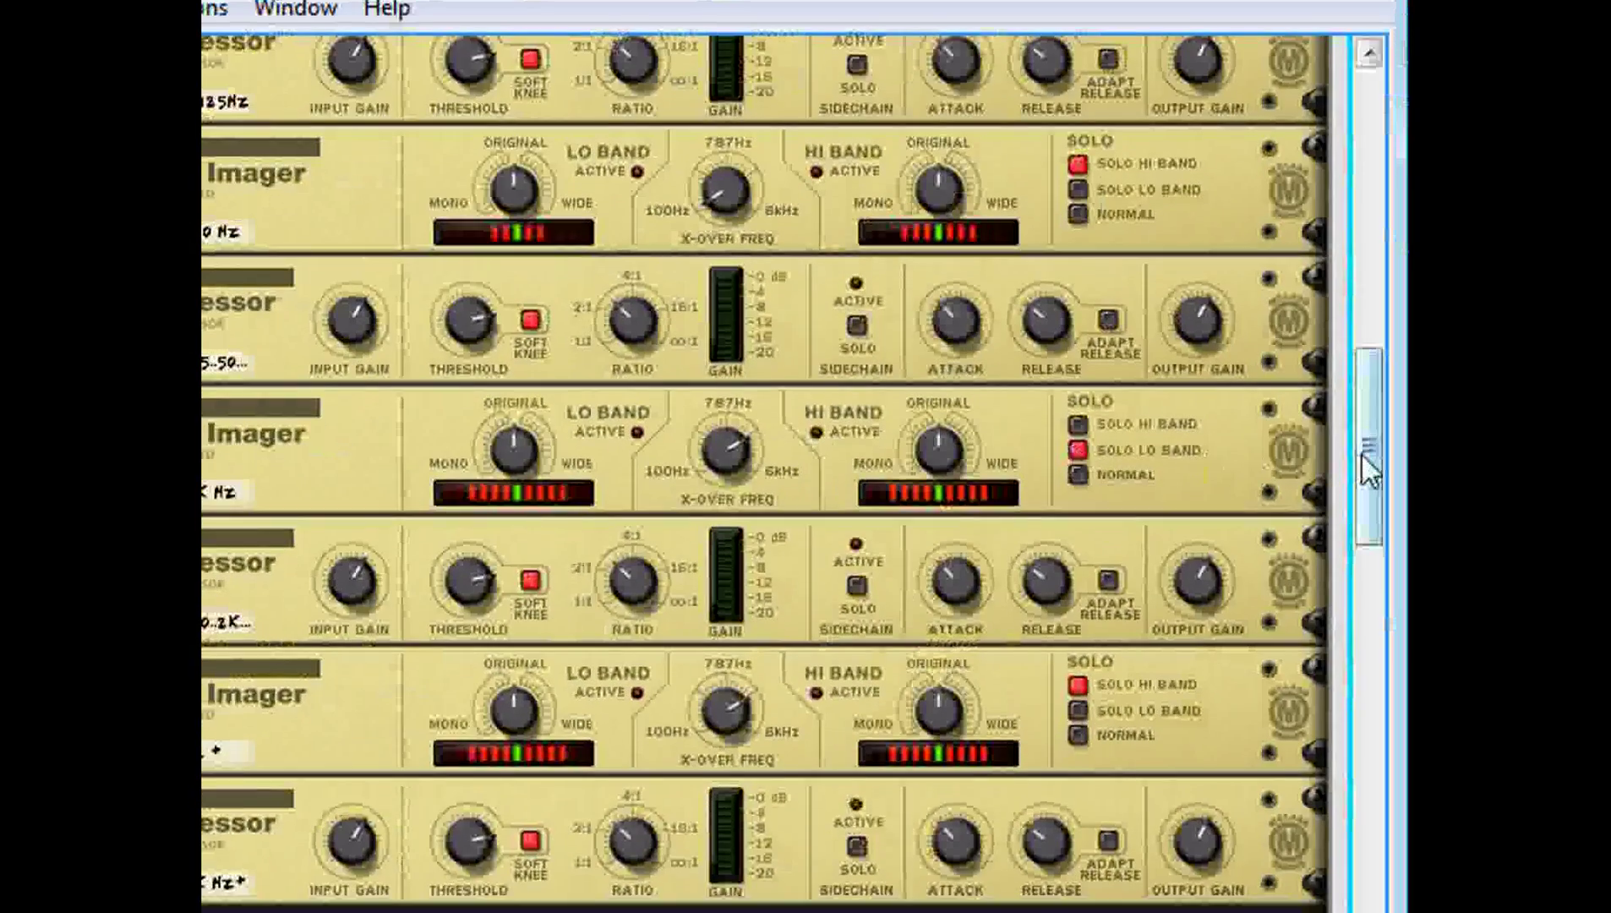
left_click_drag(1361, 452, 1376, 292)
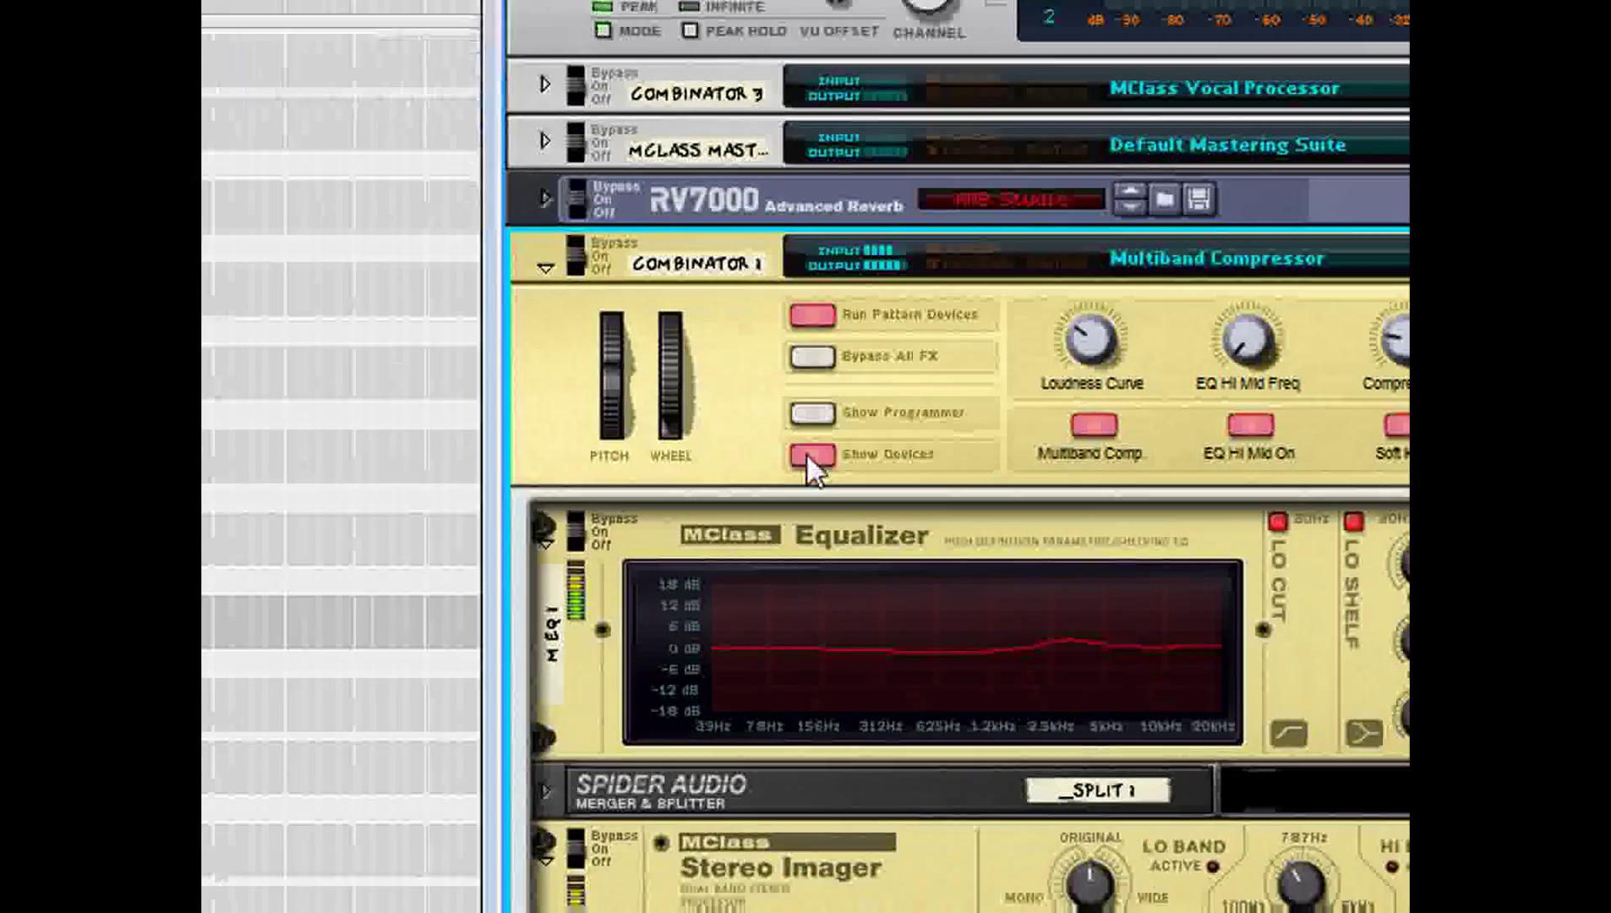
left_click(699, 407)
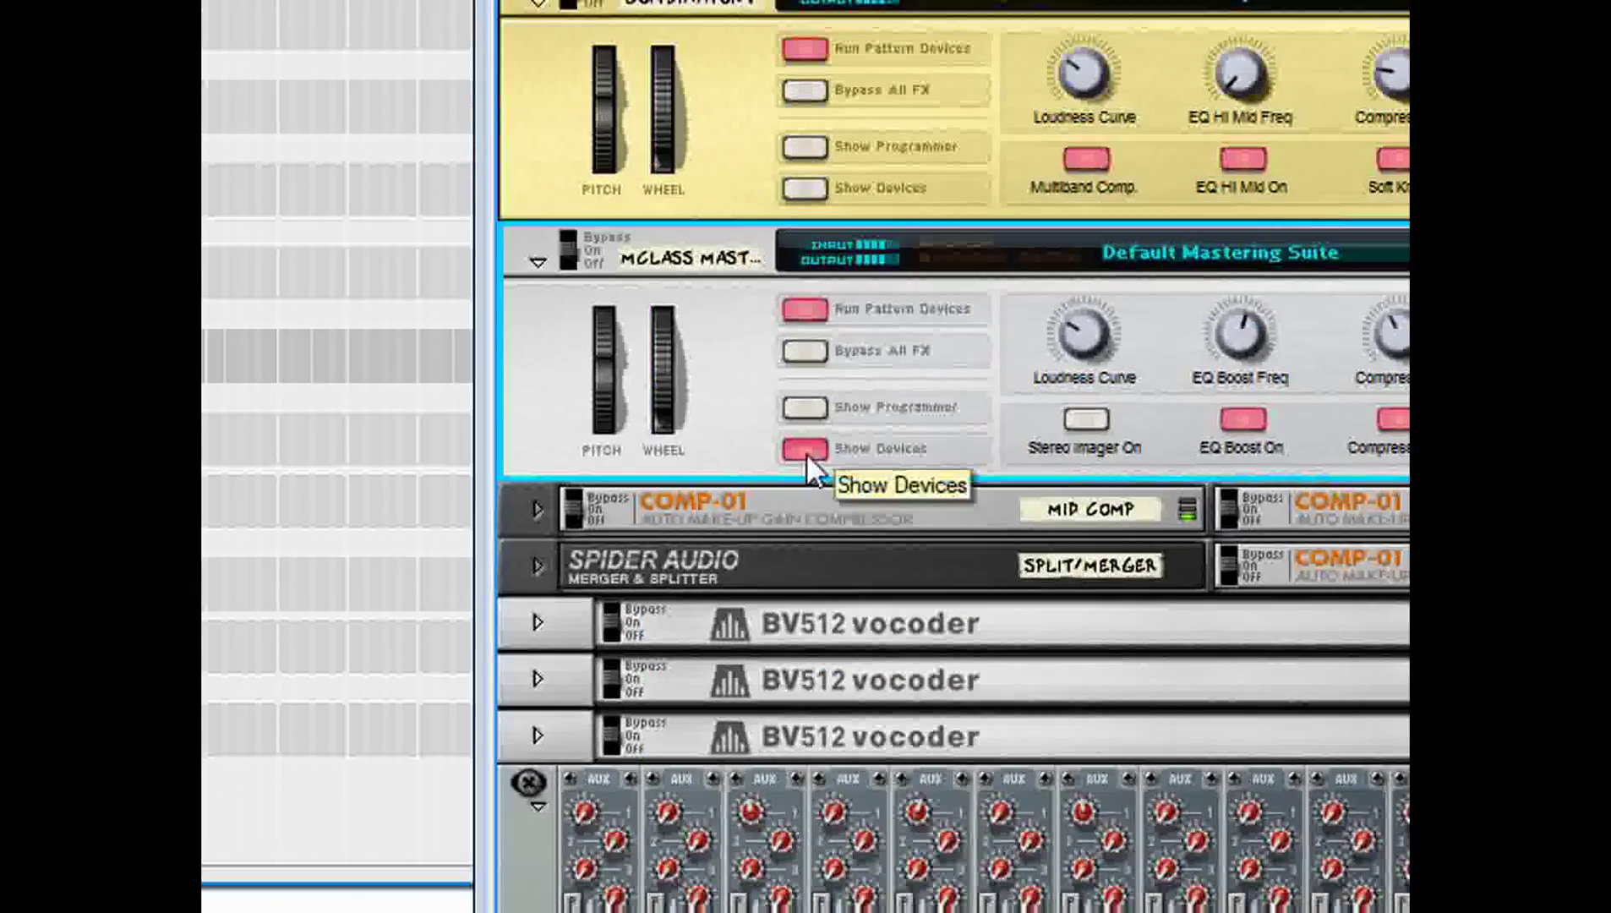
Examine the devices inside the Default Mastering Suite below the Multiband Compressor, hide them, and leave the suite unfolded to view its controls.
left_click(807, 453)
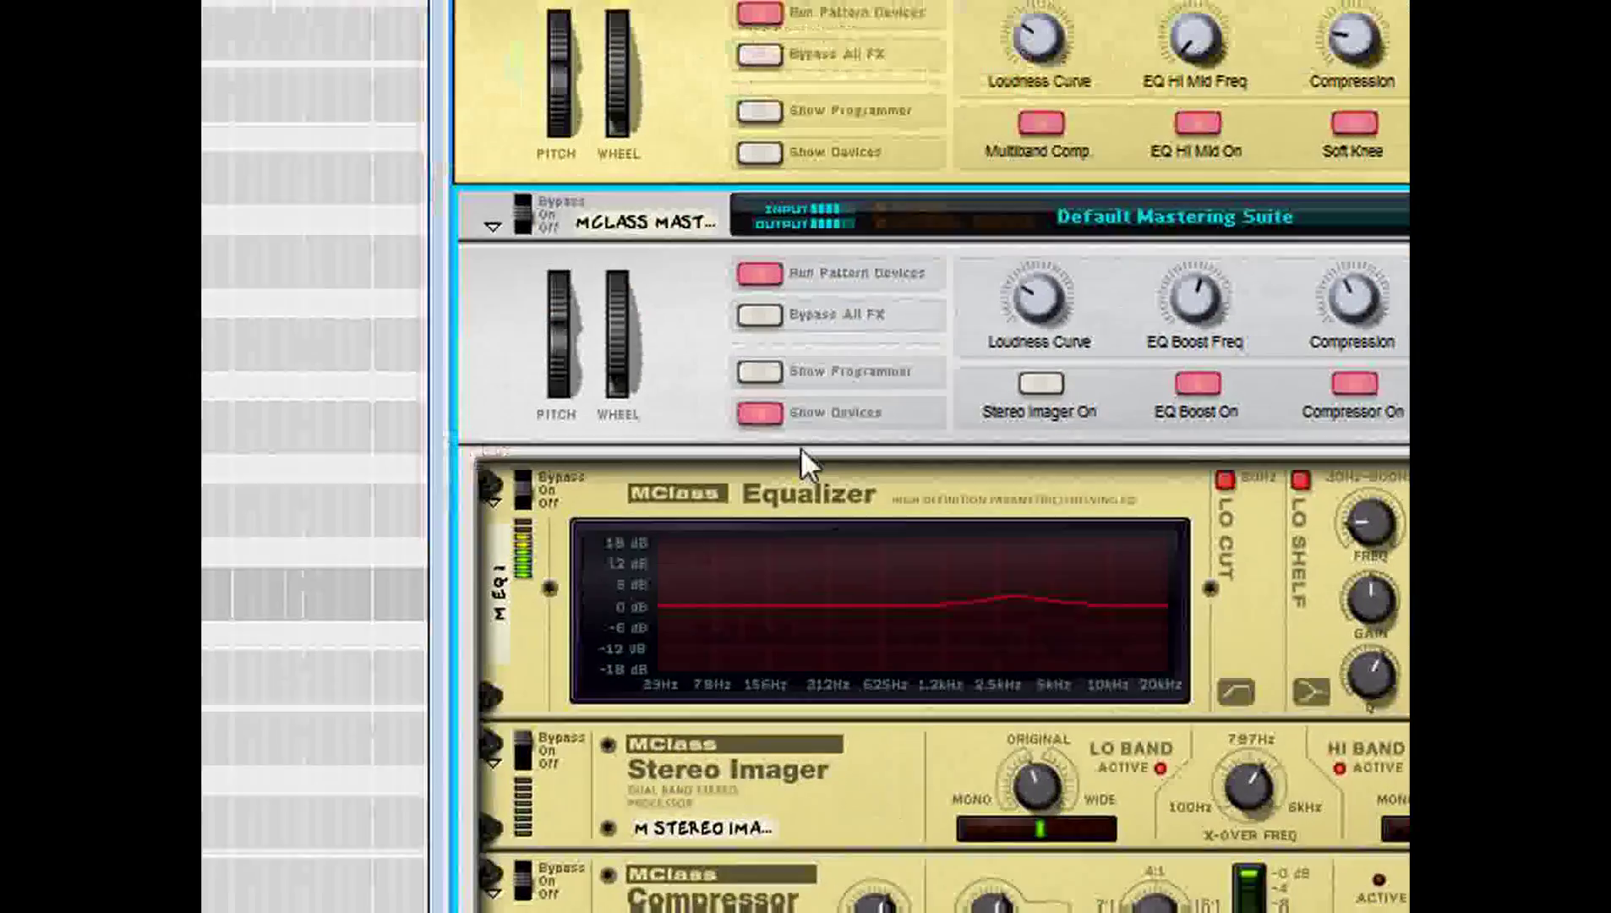
left_click(806, 452)
left_click(527, 260)
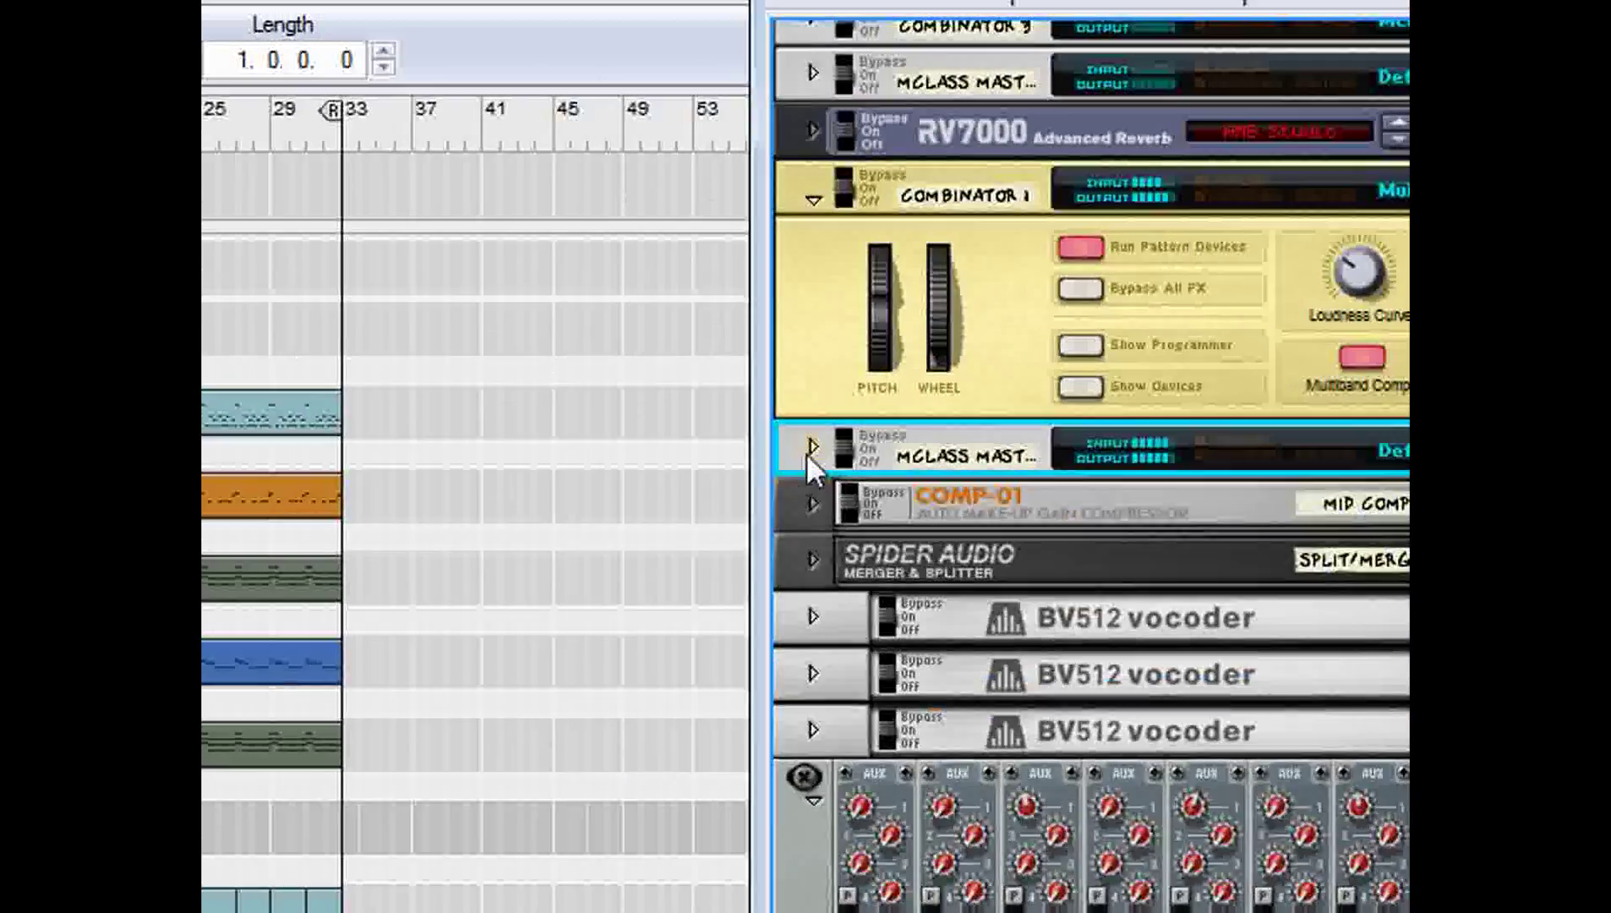
left_click(526, 259)
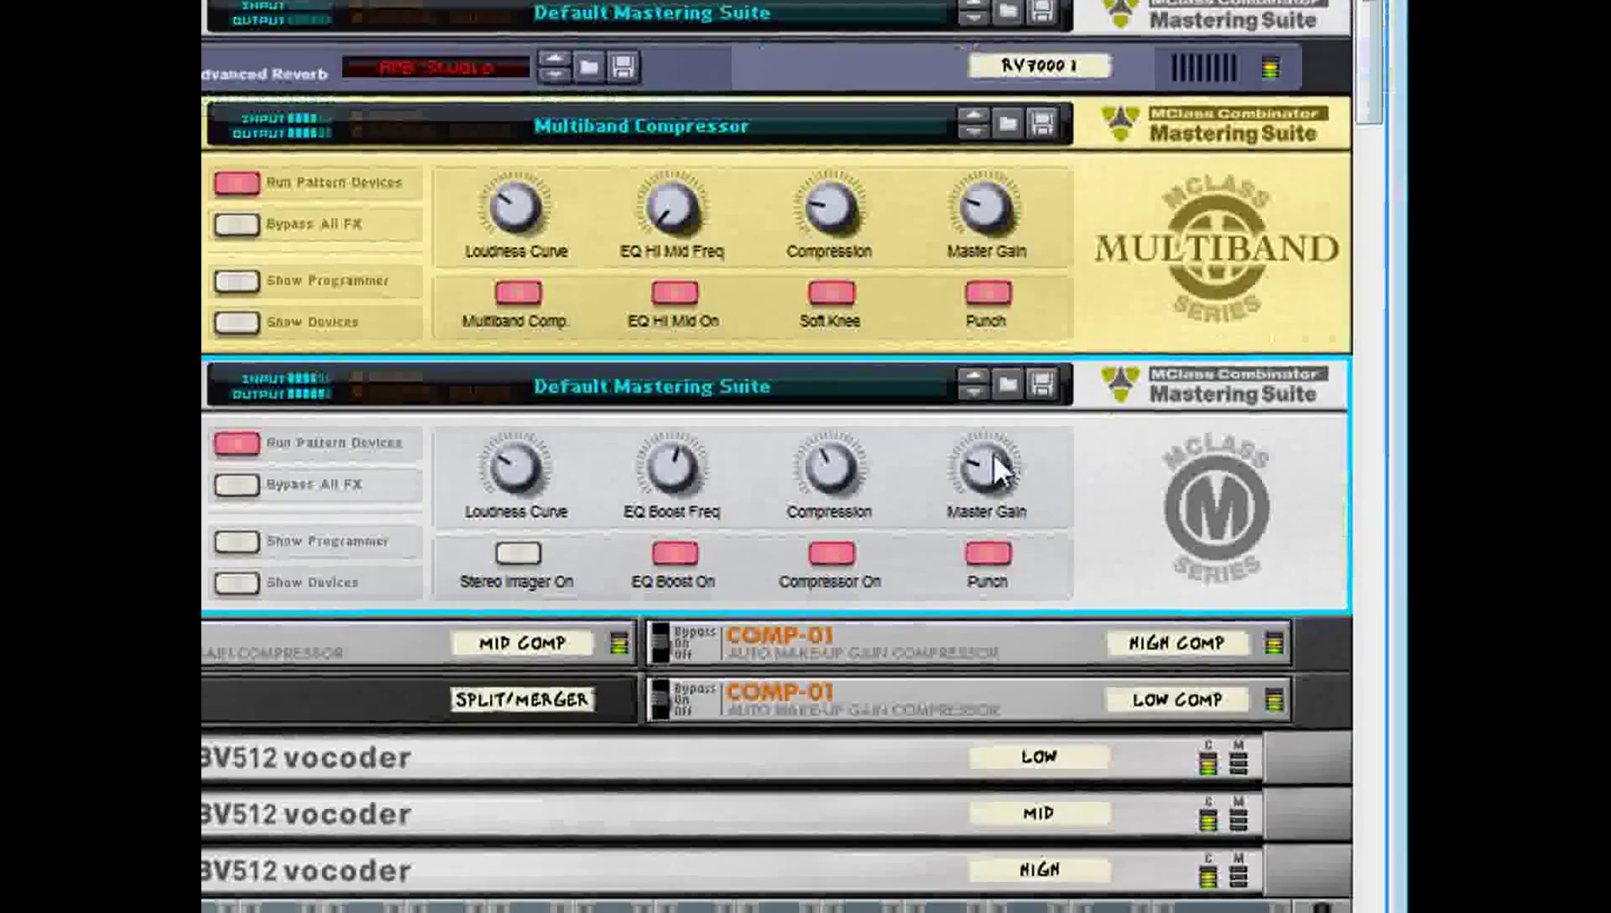
mouse_move(989, 452)
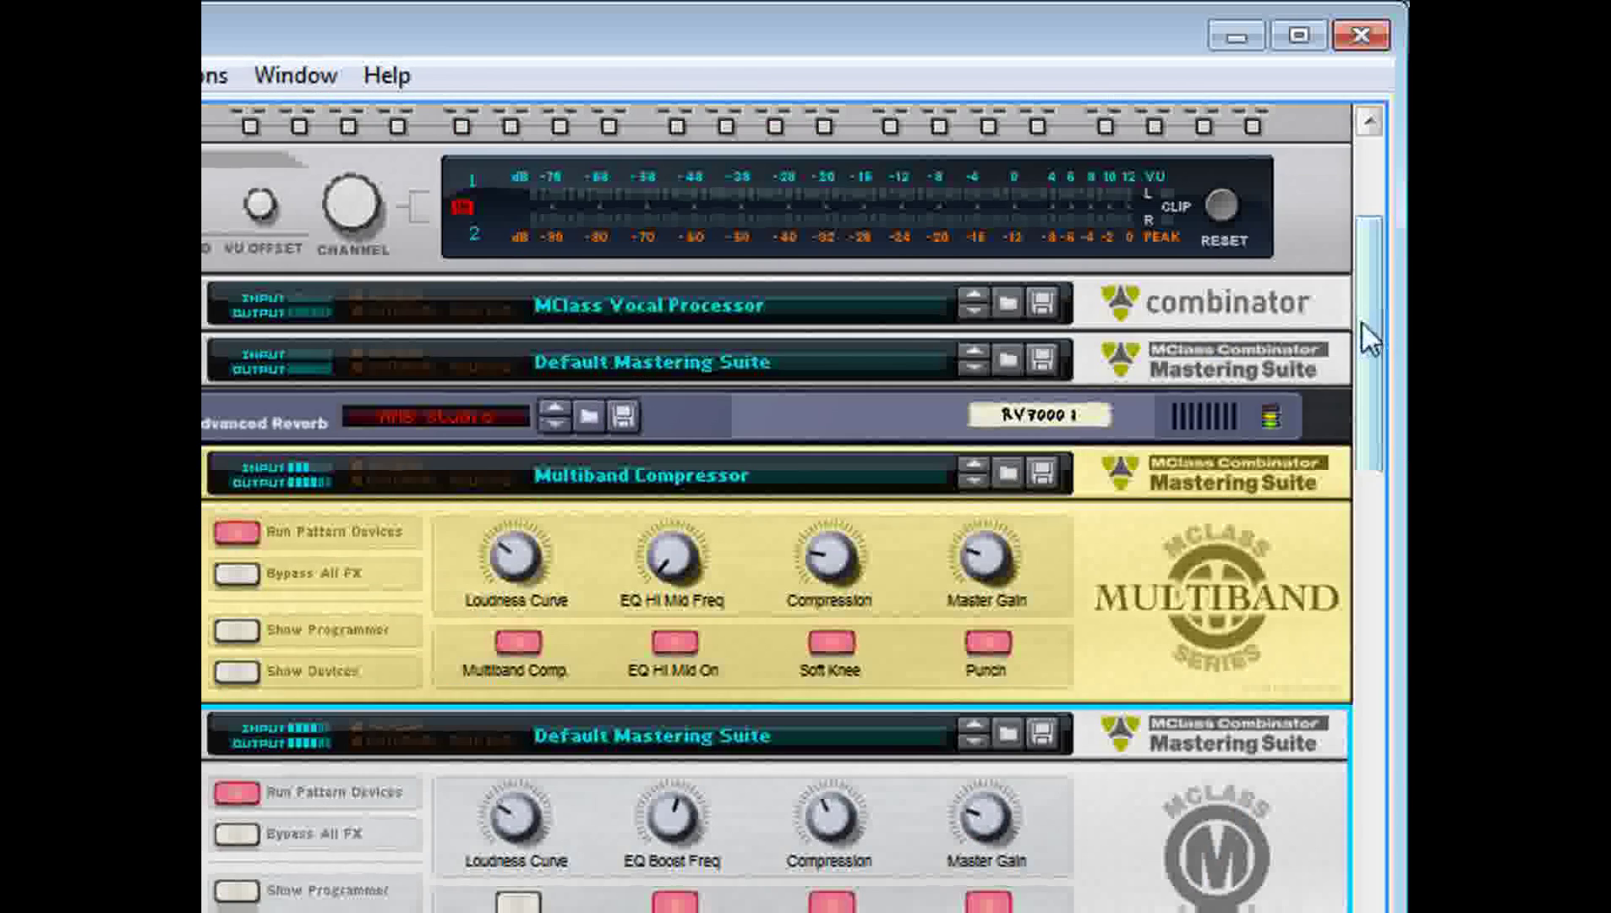
Set the Big Meter in the hardware interface to monitor audio outputs 1 and 2.
left_click_drag(1362, 329, 1381, 258)
key("F7")
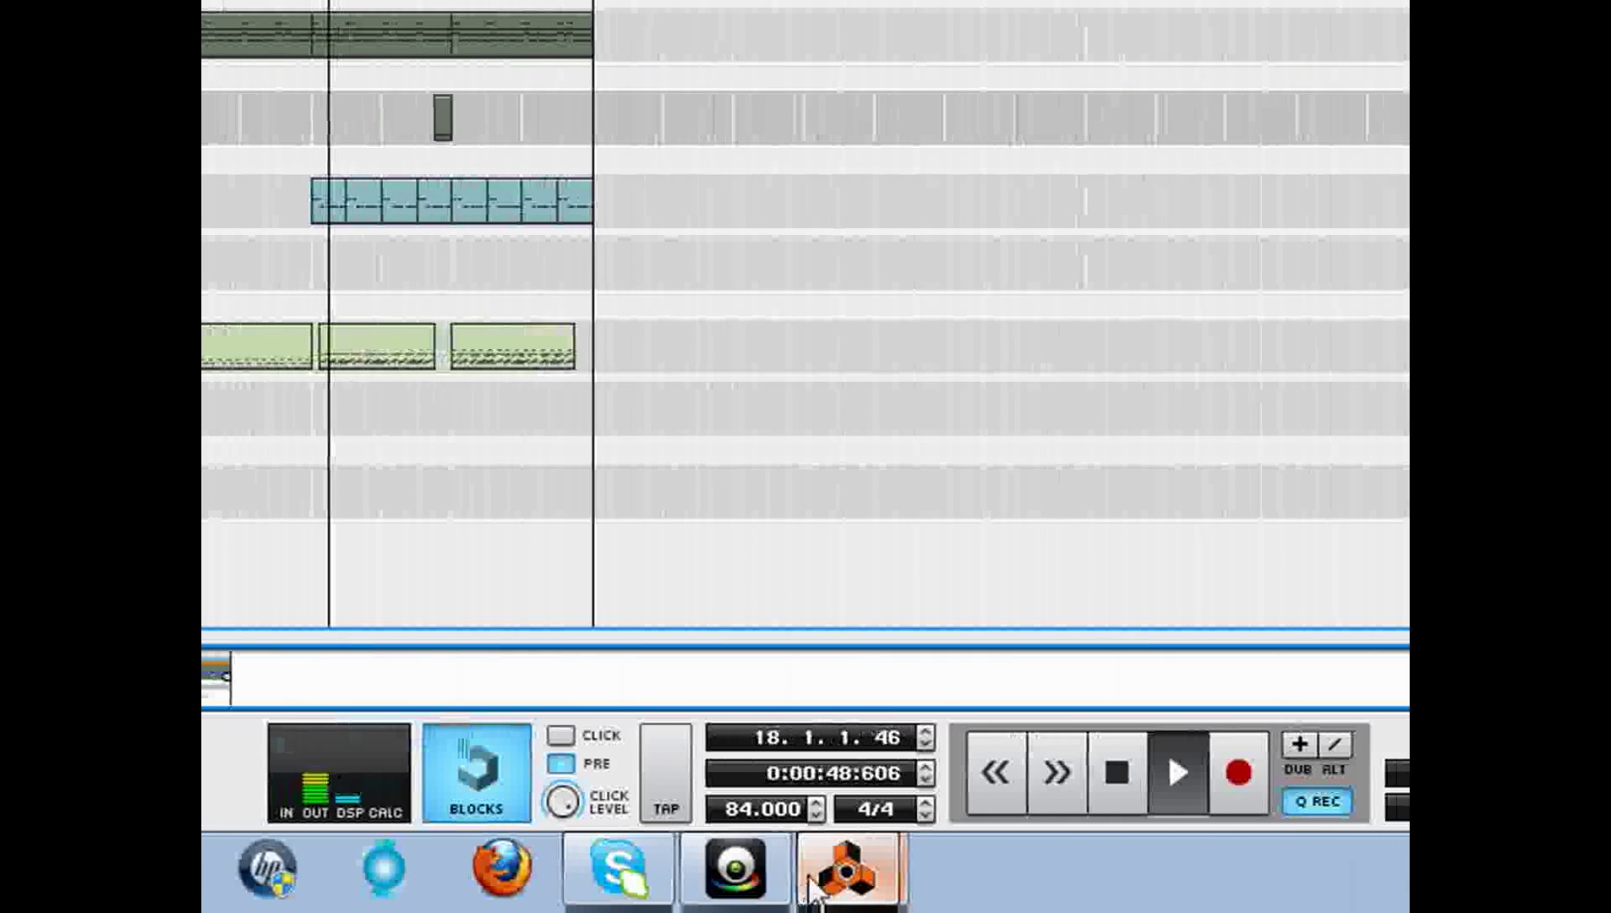
key("F6")
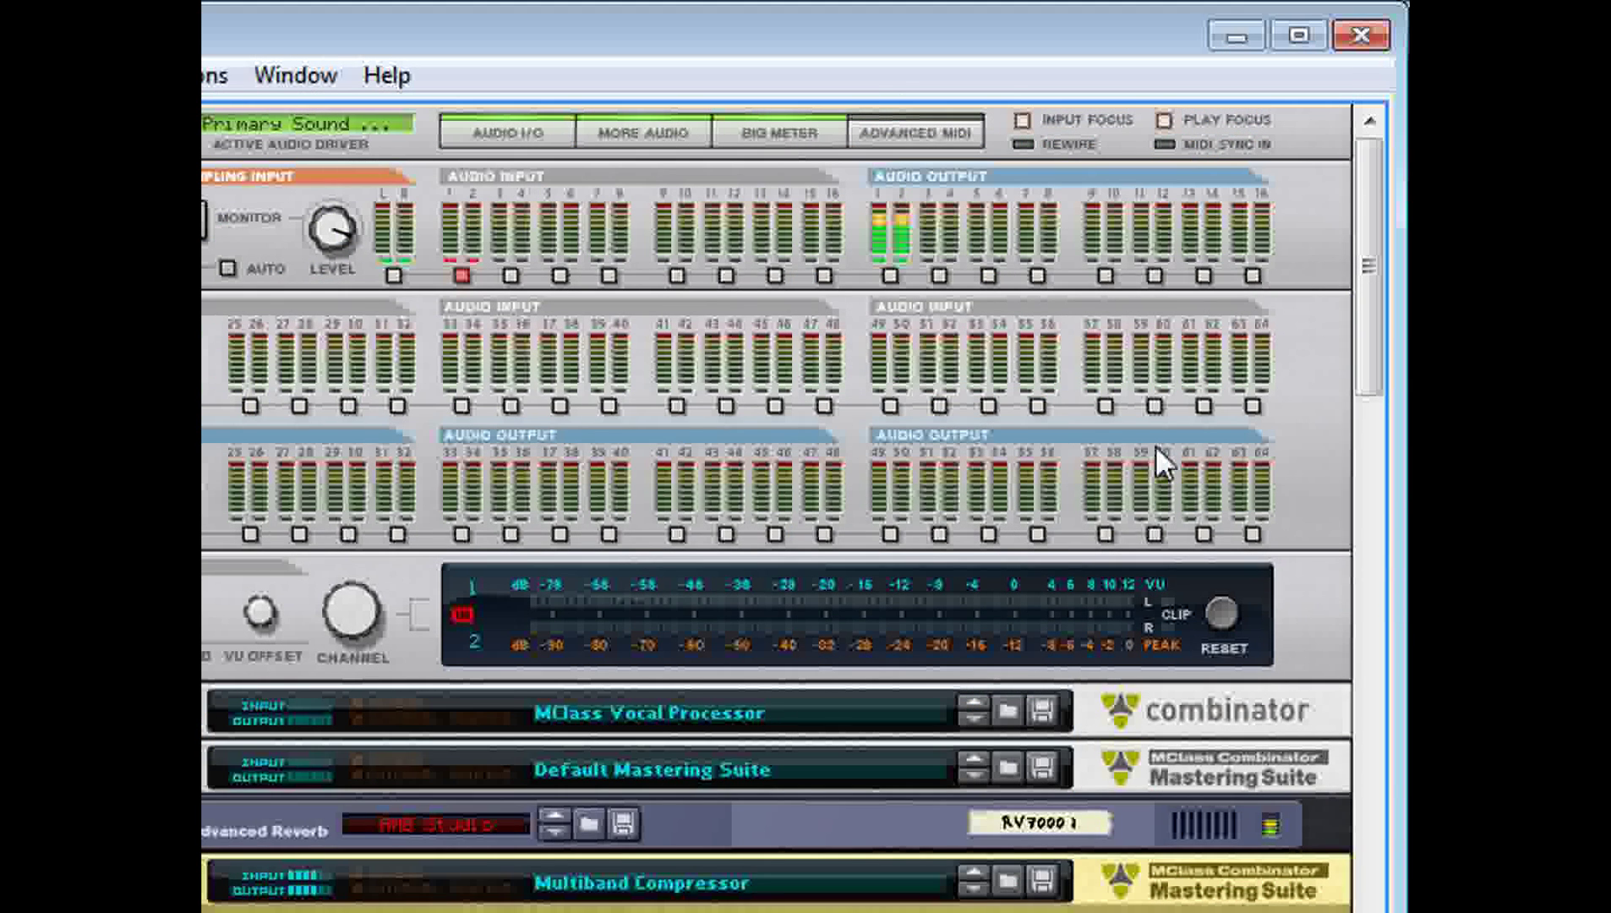
left_click(895, 276)
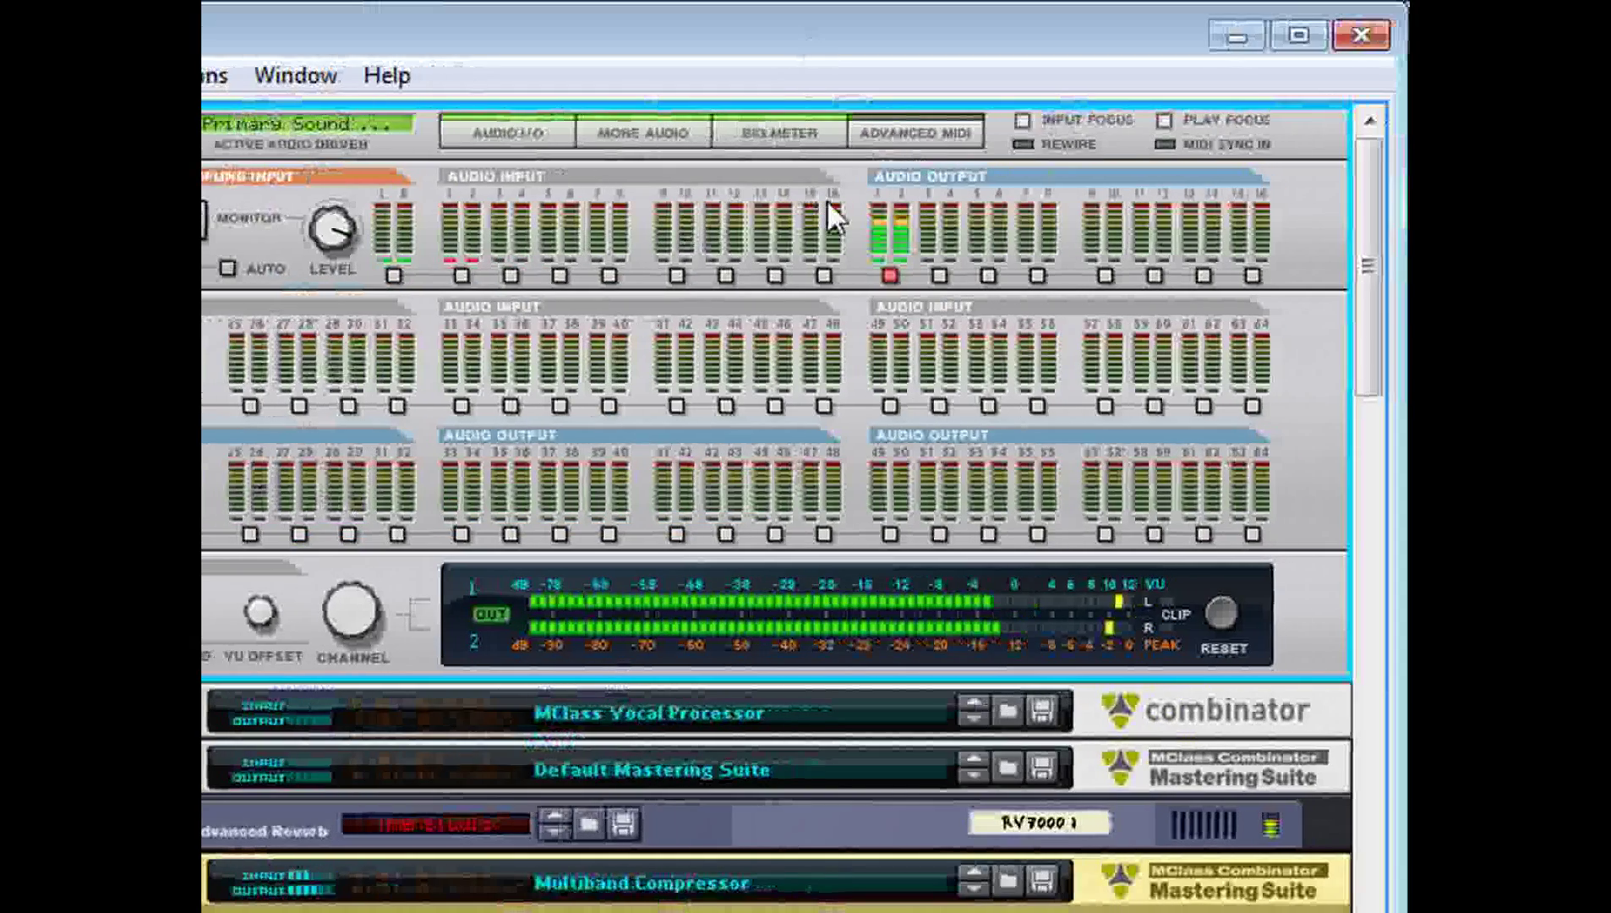
left_click(890, 277)
left_click(890, 278)
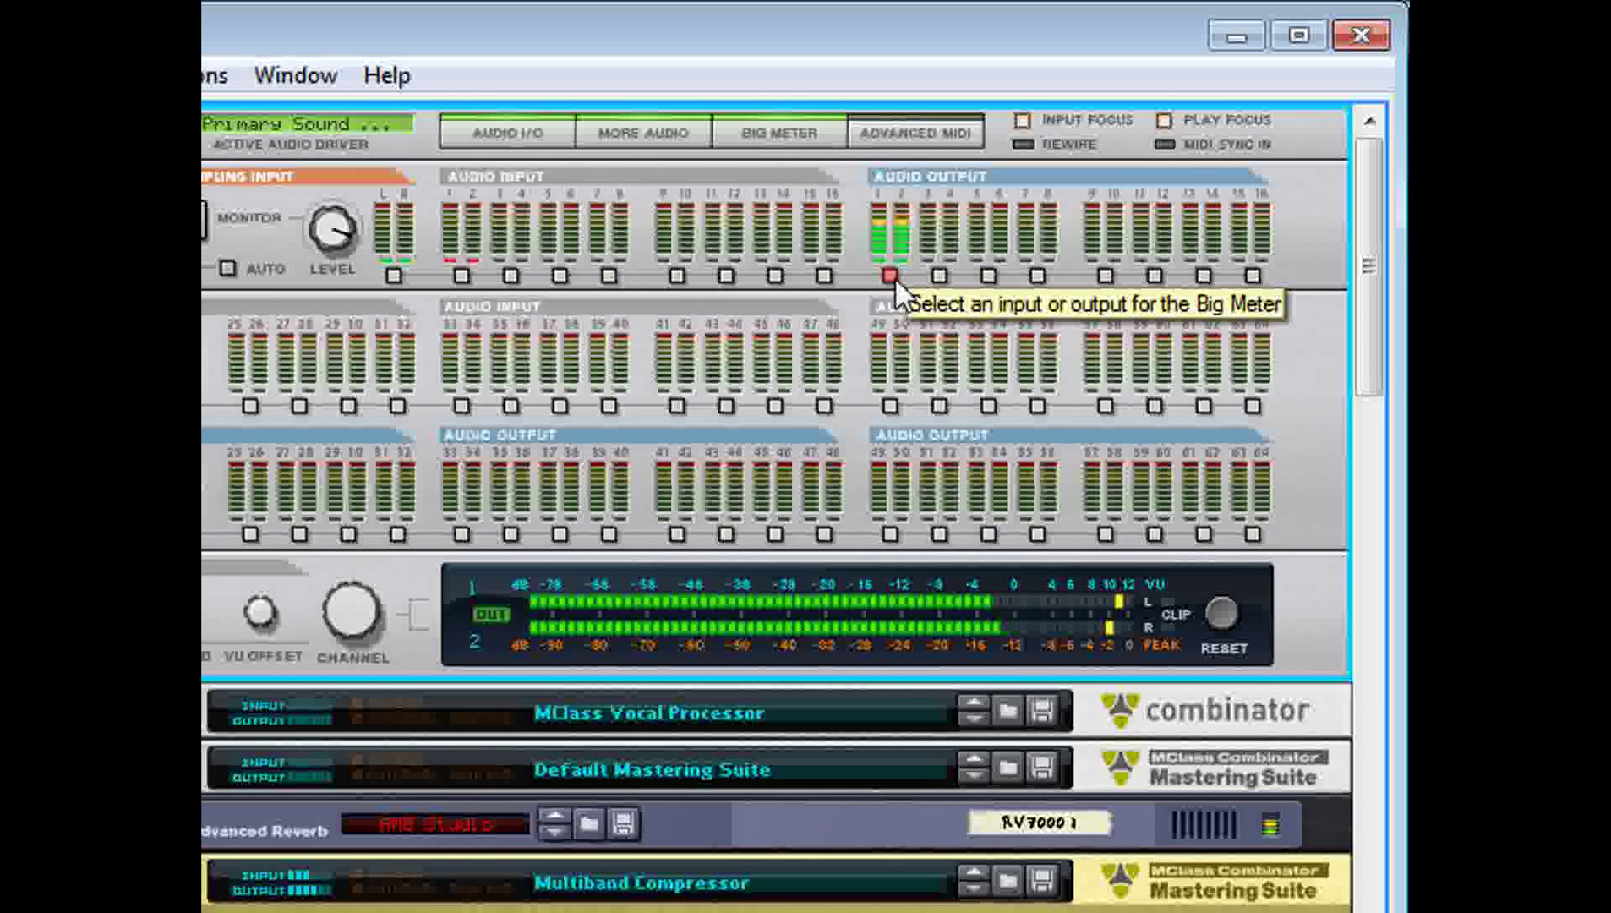
left_click(890, 277)
left_click(890, 277)
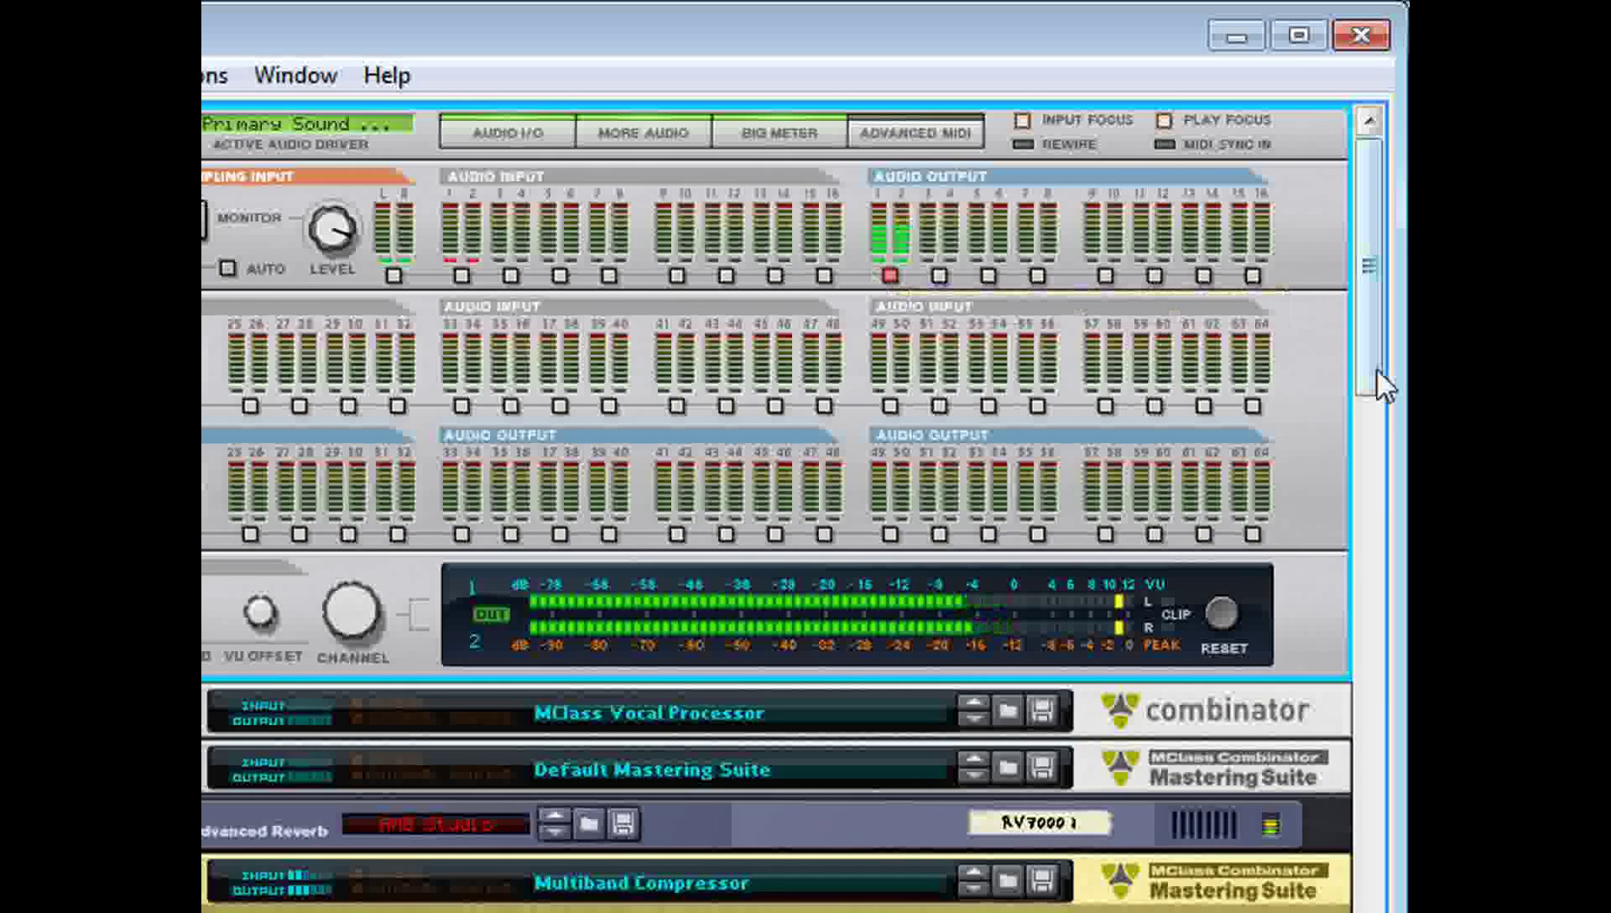
Cycle the Big Meter through its metering modes, including PPM + Peak and VU, and return it to VU + Peak.
left_click_drag(1377, 368, 1375, 417)
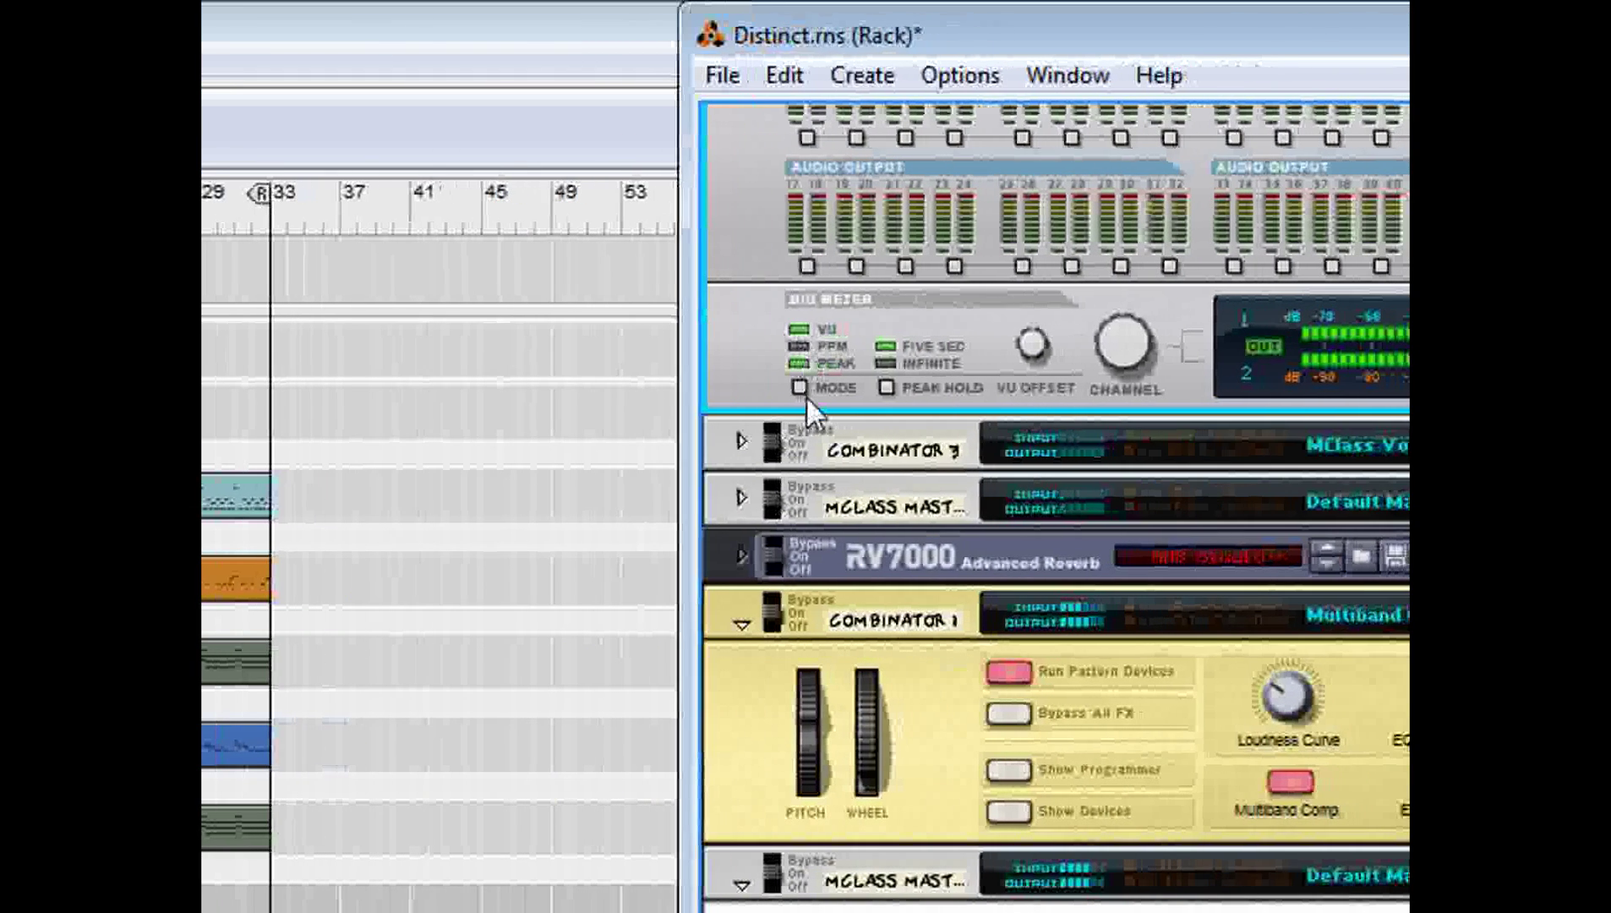
left_click(850, 389)
left_click(805, 393)
left_click(806, 393)
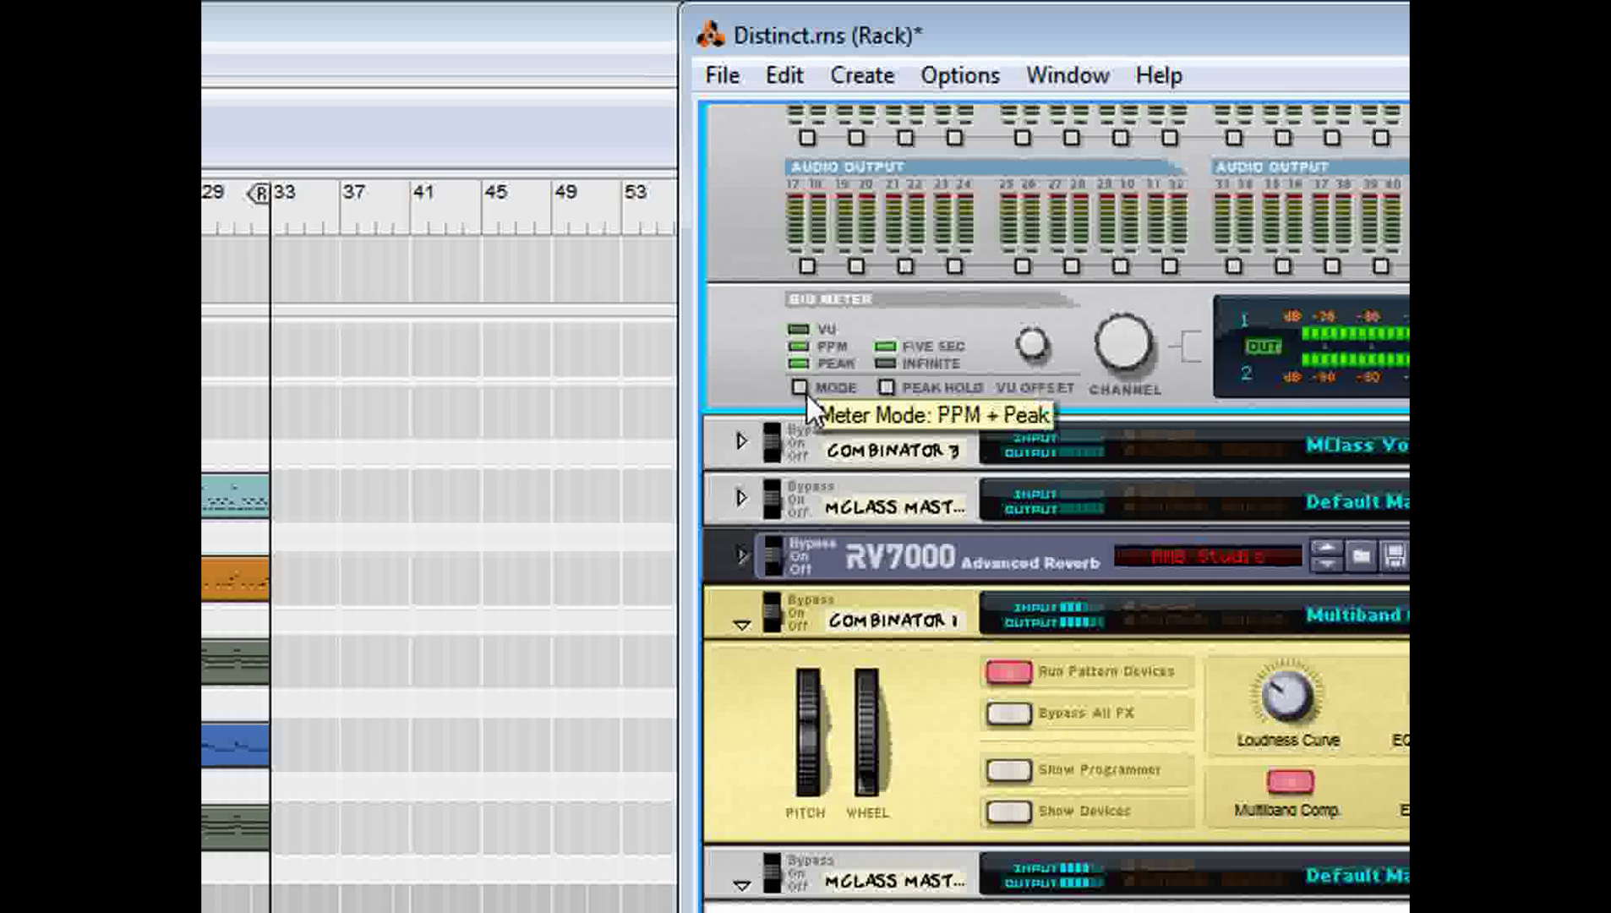
left_click(805, 393)
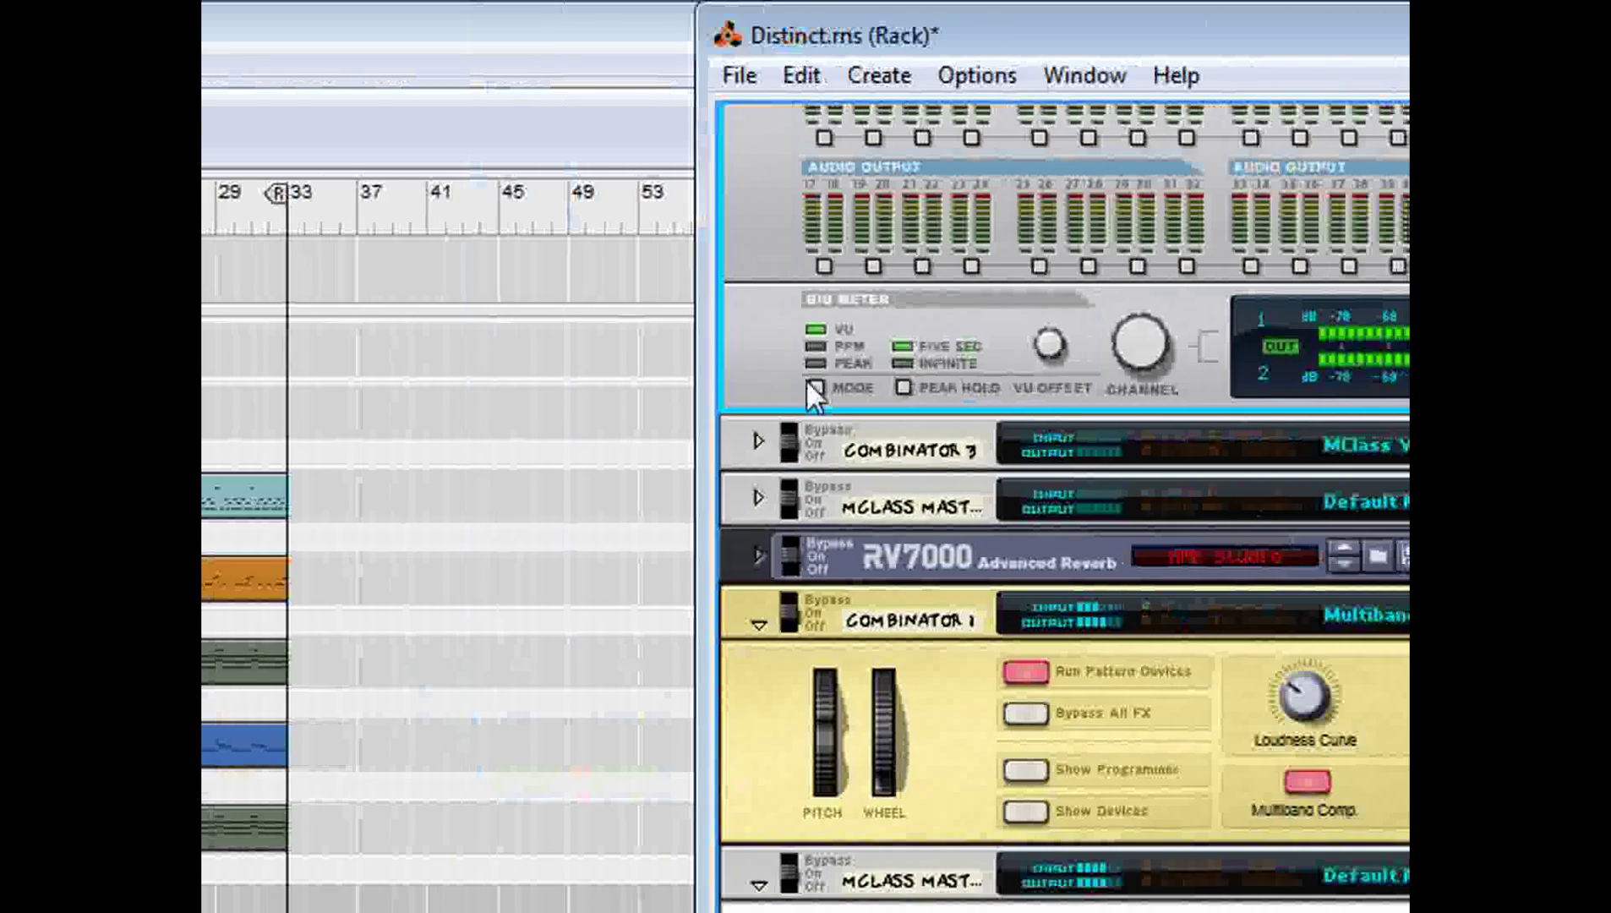
left_click(813, 387)
left_click(813, 387)
left_click(813, 387)
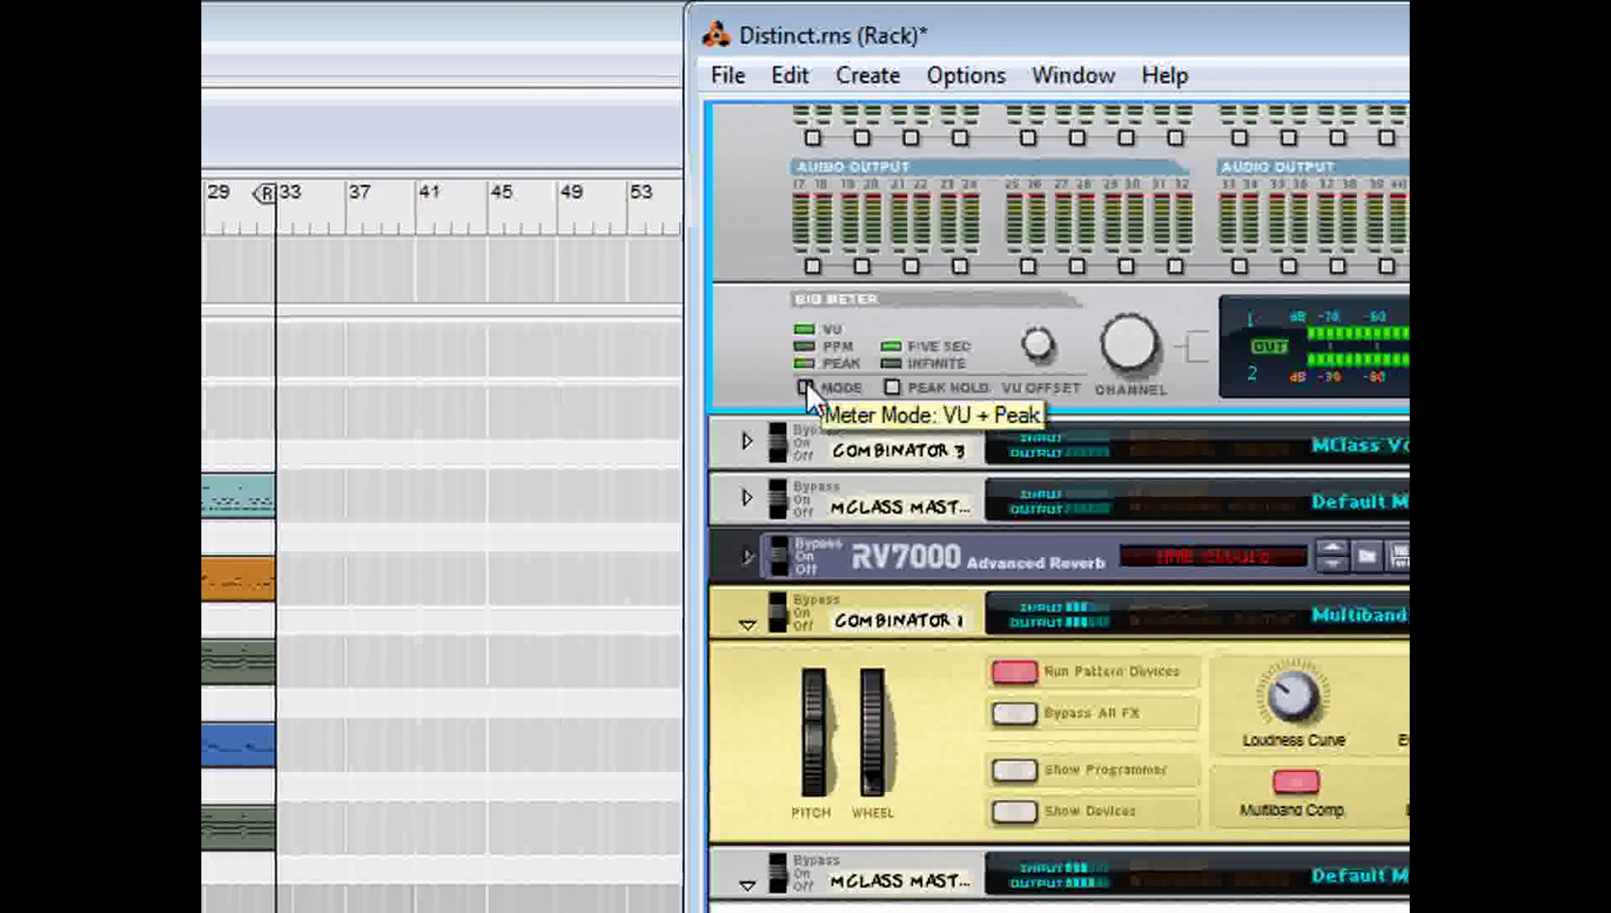
left_click(805, 386)
left_click(805, 386)
left_click(805, 386)
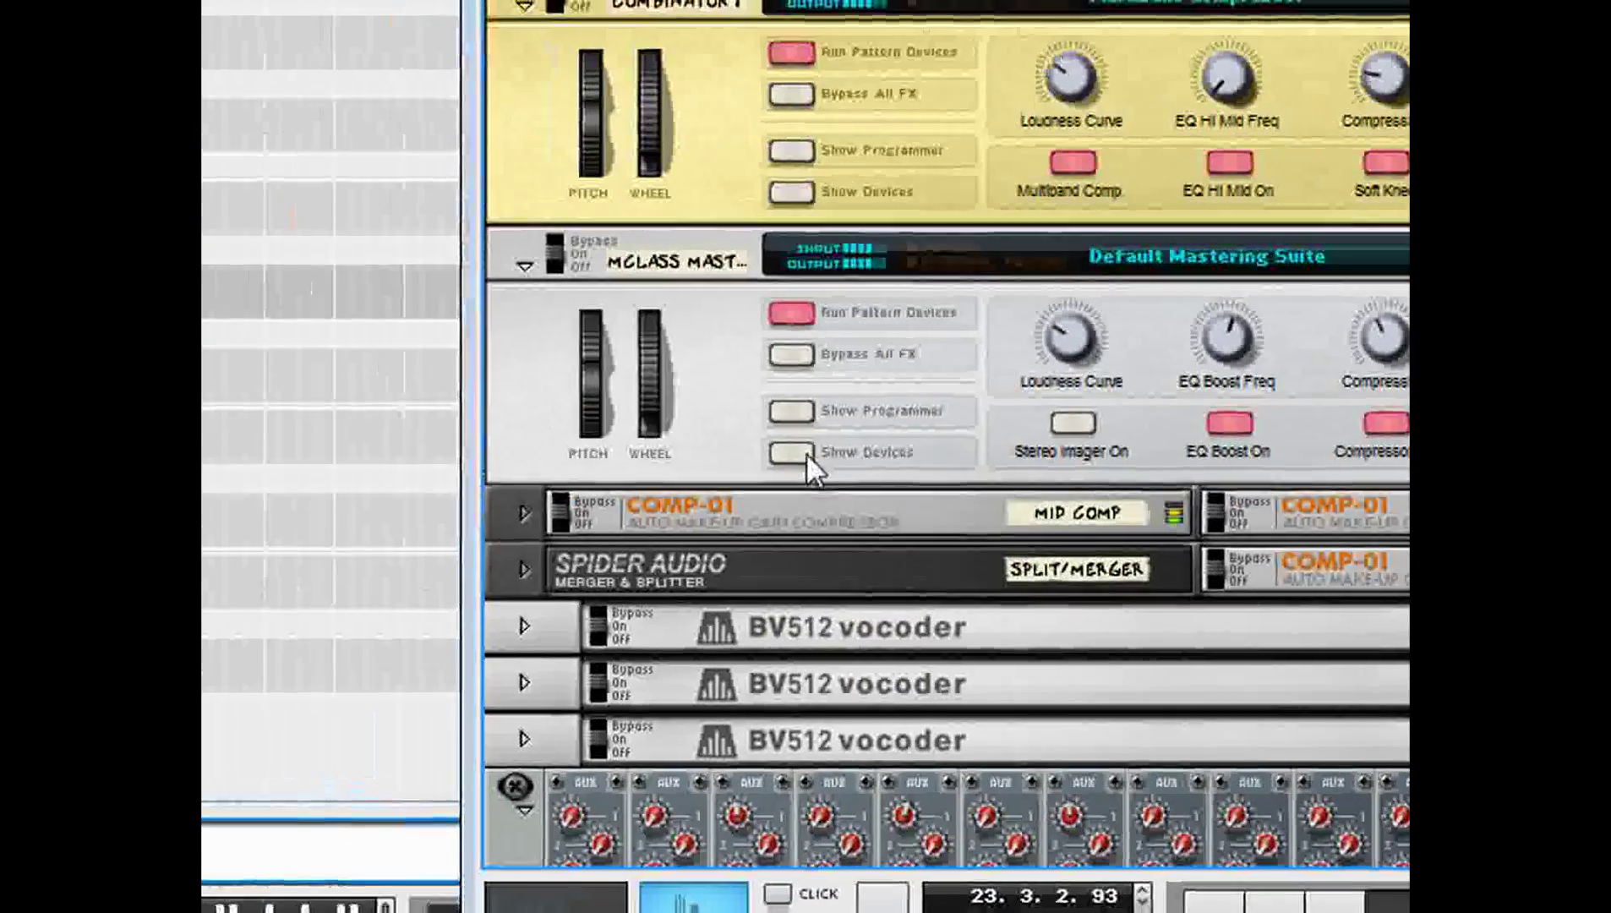
Show the Default Mastering Suite's devices, examine the Maximizer's limiter and Soft Clip settings, and hide the devices again.
left_click(434, 556)
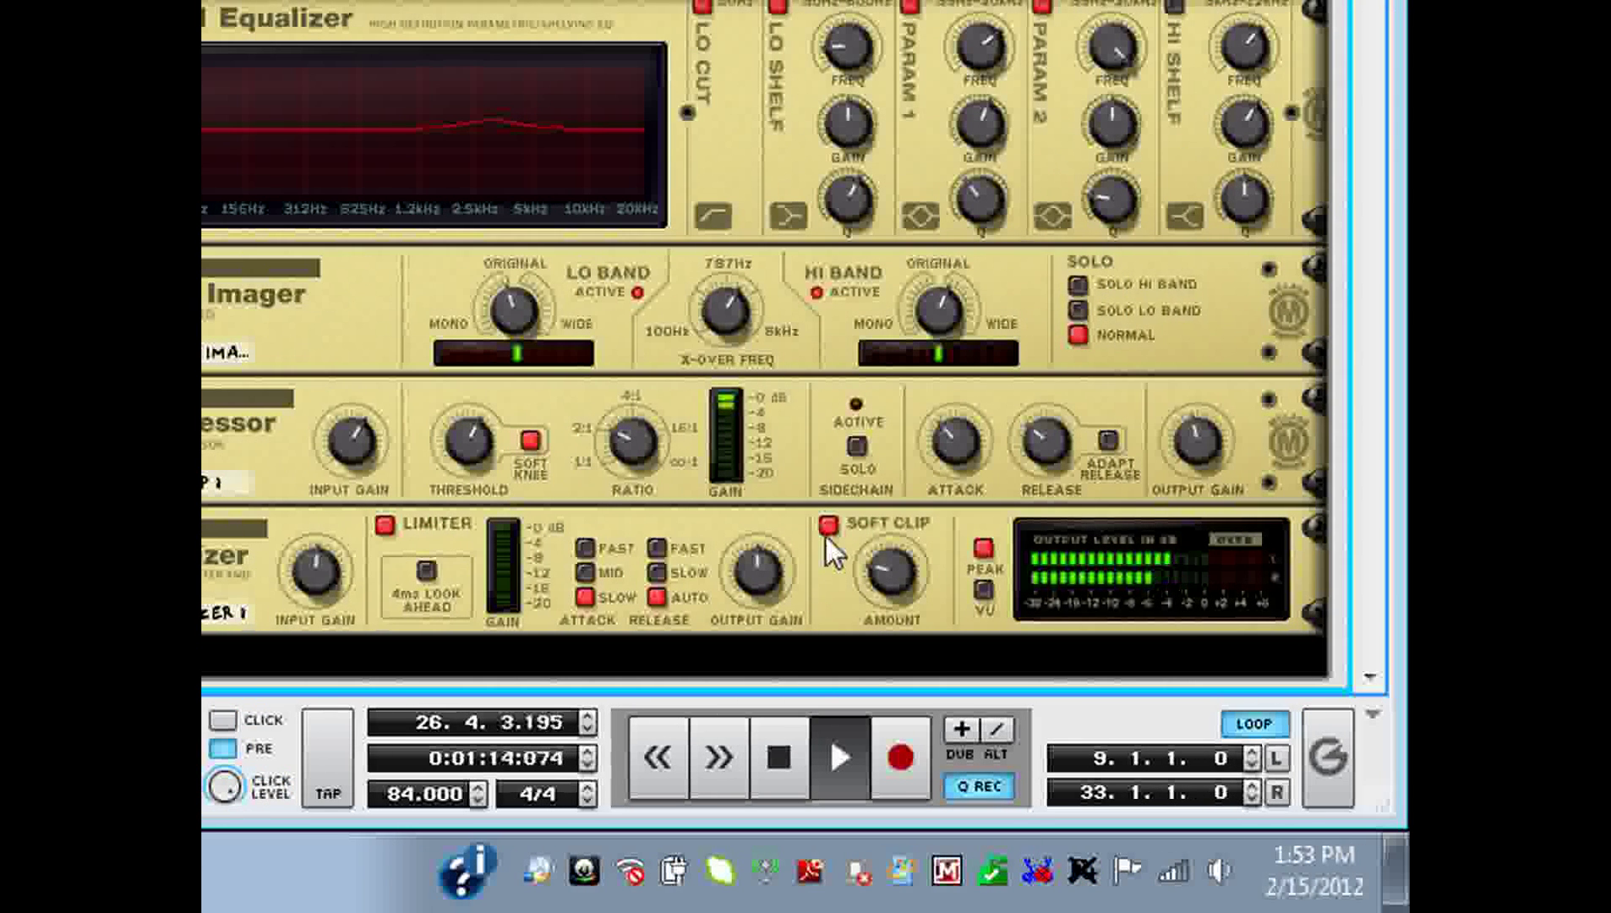
mouse_move(897, 584)
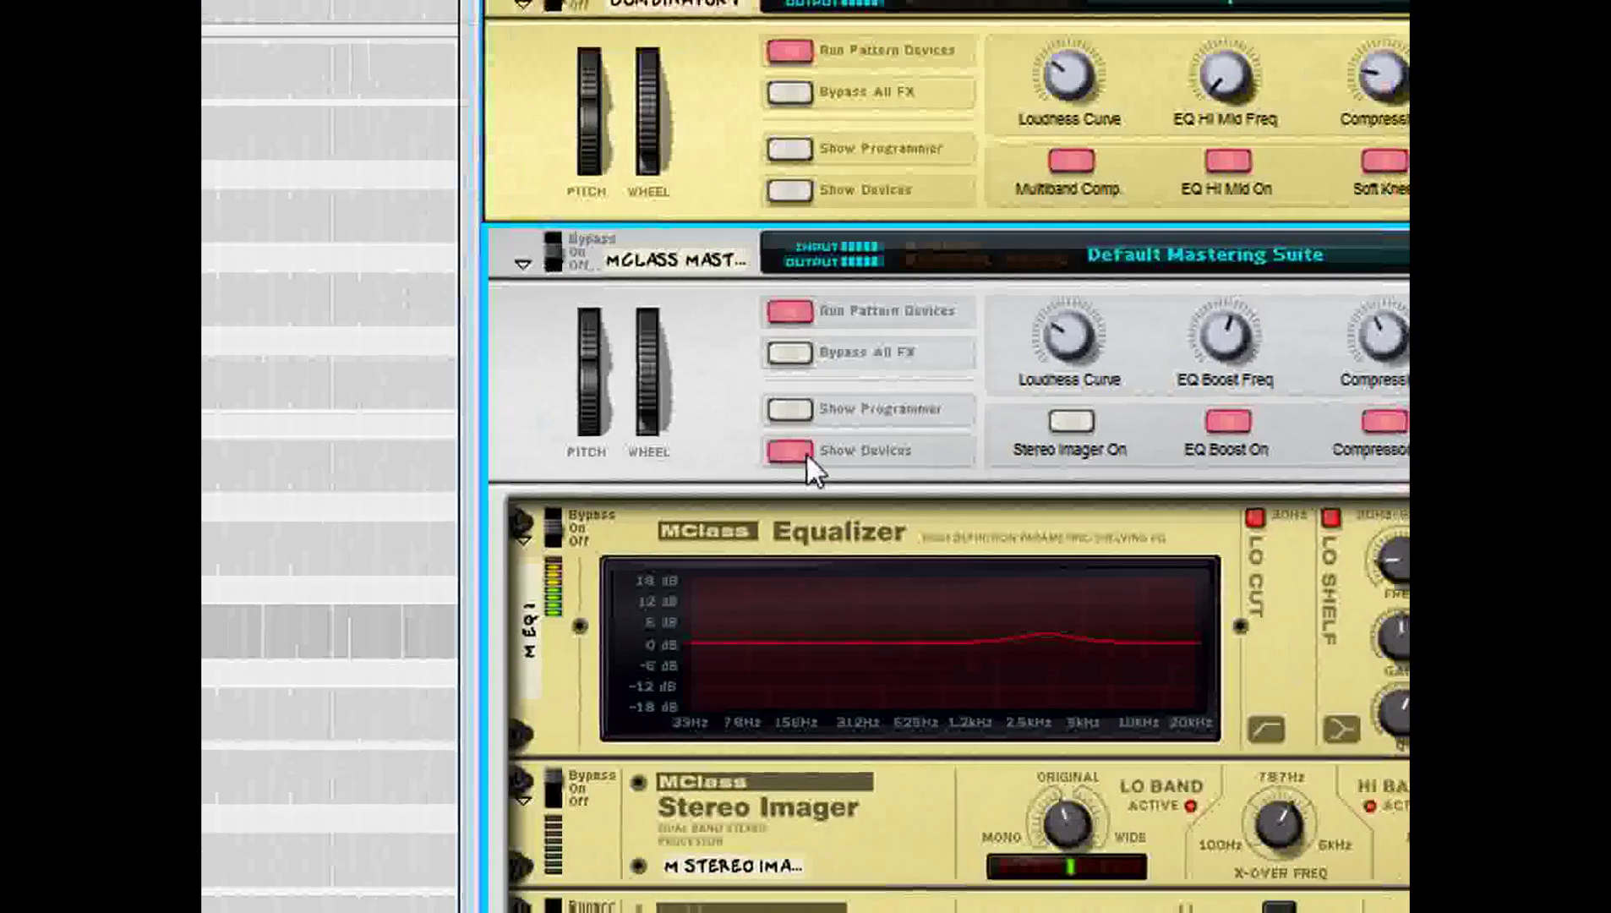
left_click(791, 454)
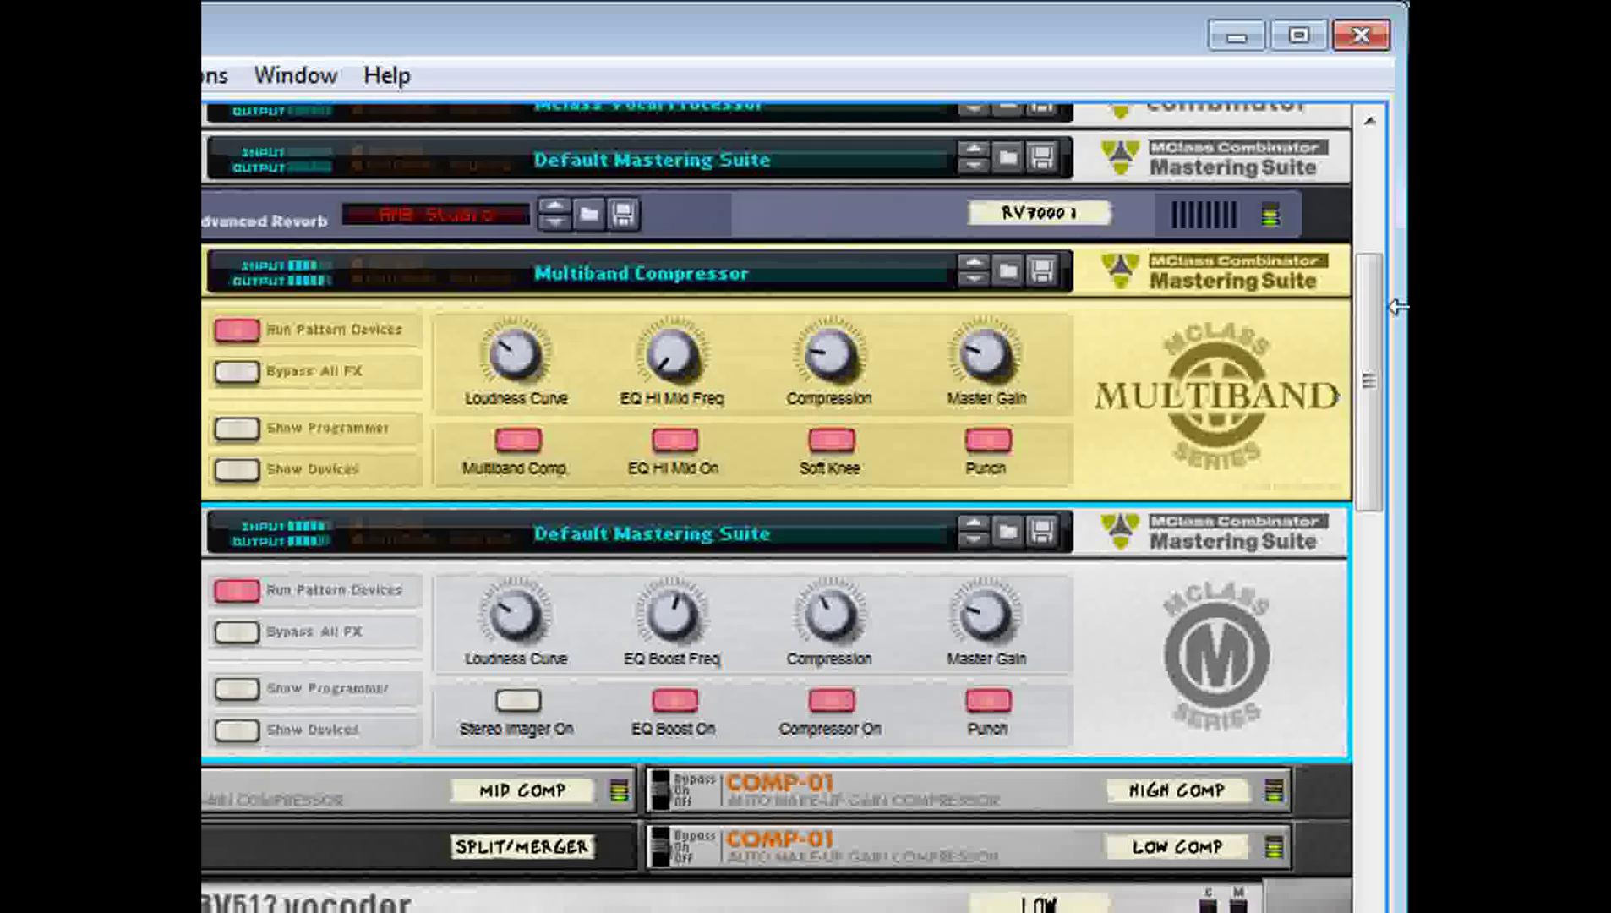
left_click_drag(1376, 359, 1382, 263)
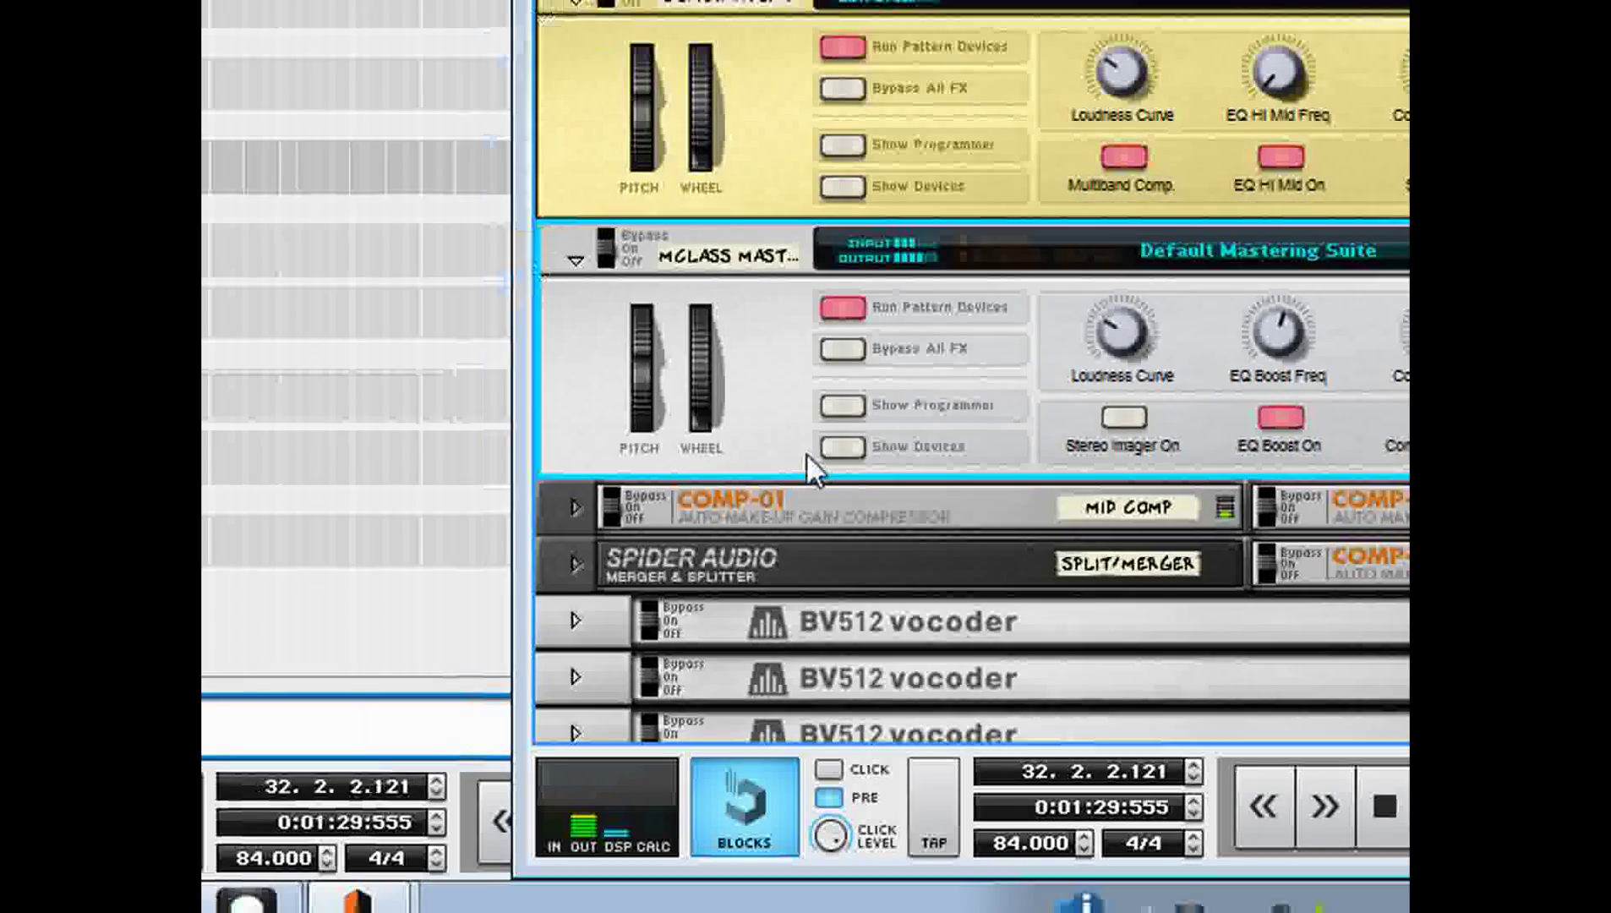
Raise the Default Mastering Suite's Master Gain to maximum with its internal devices shown, and check the Big Meter for clipping.
left_click(836, 447)
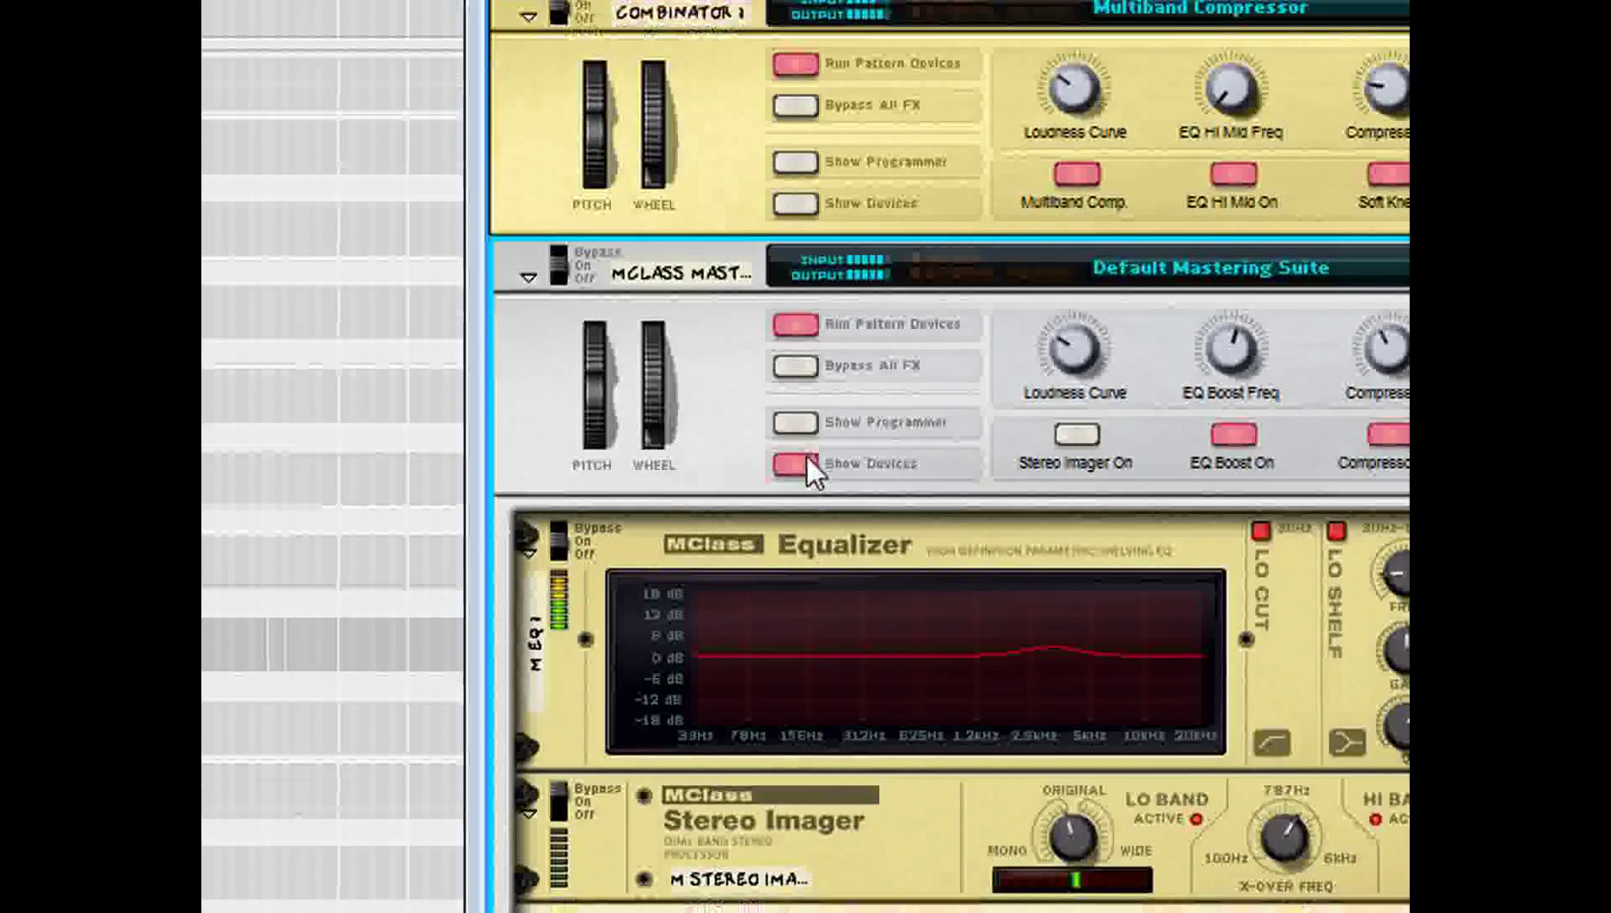
left_click(807, 461)
scroll(1376, 297, "up", 5)
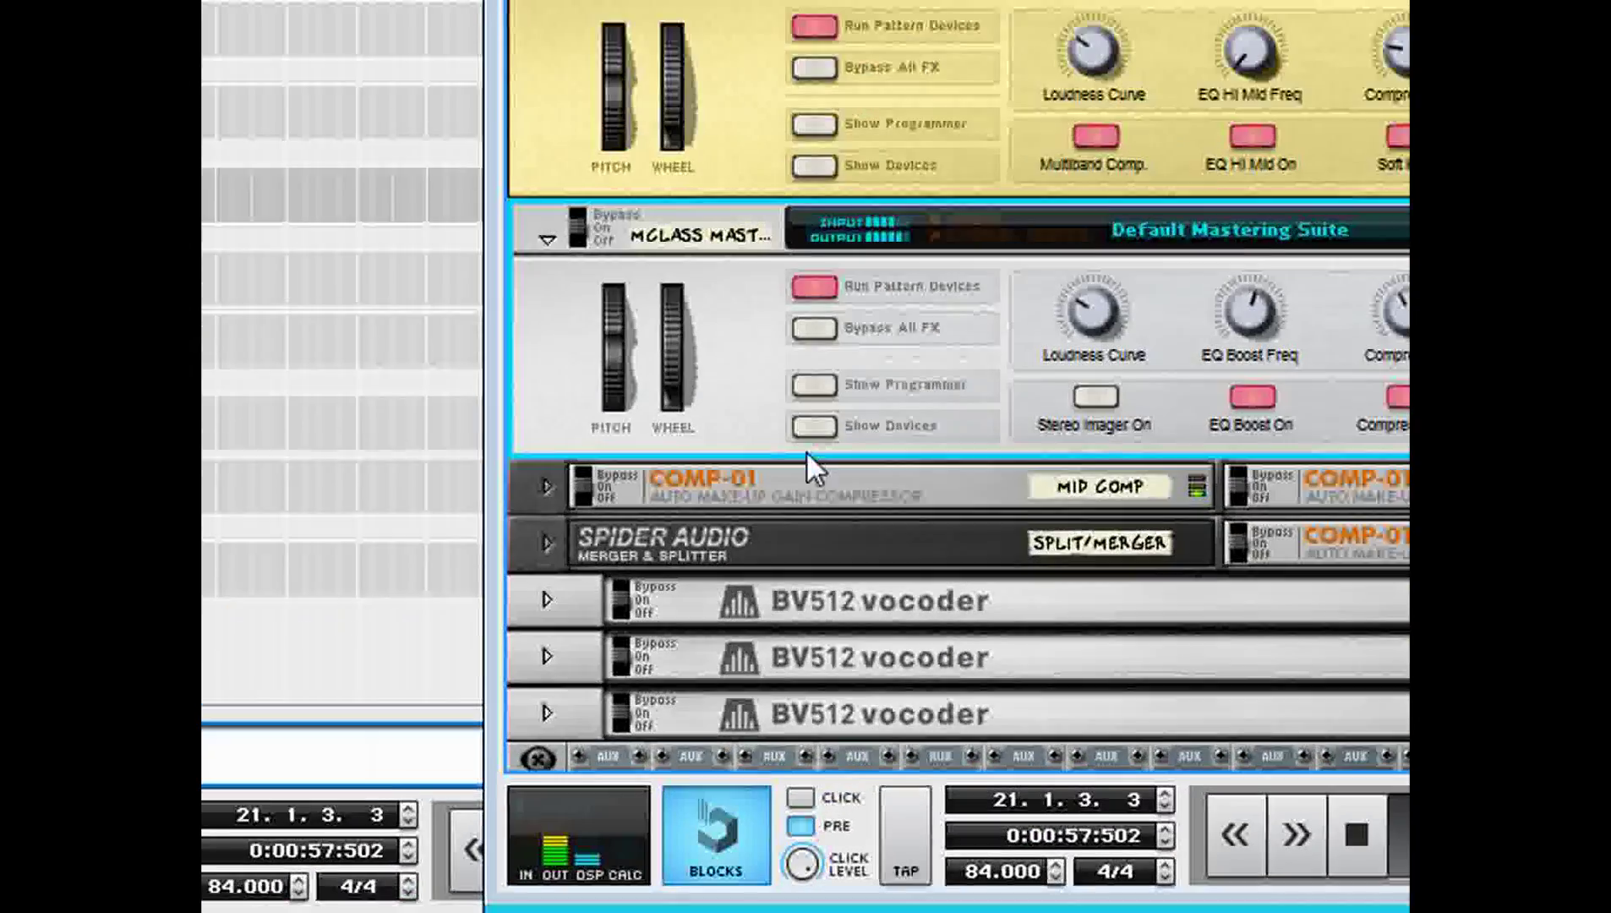
left_click(807, 453)
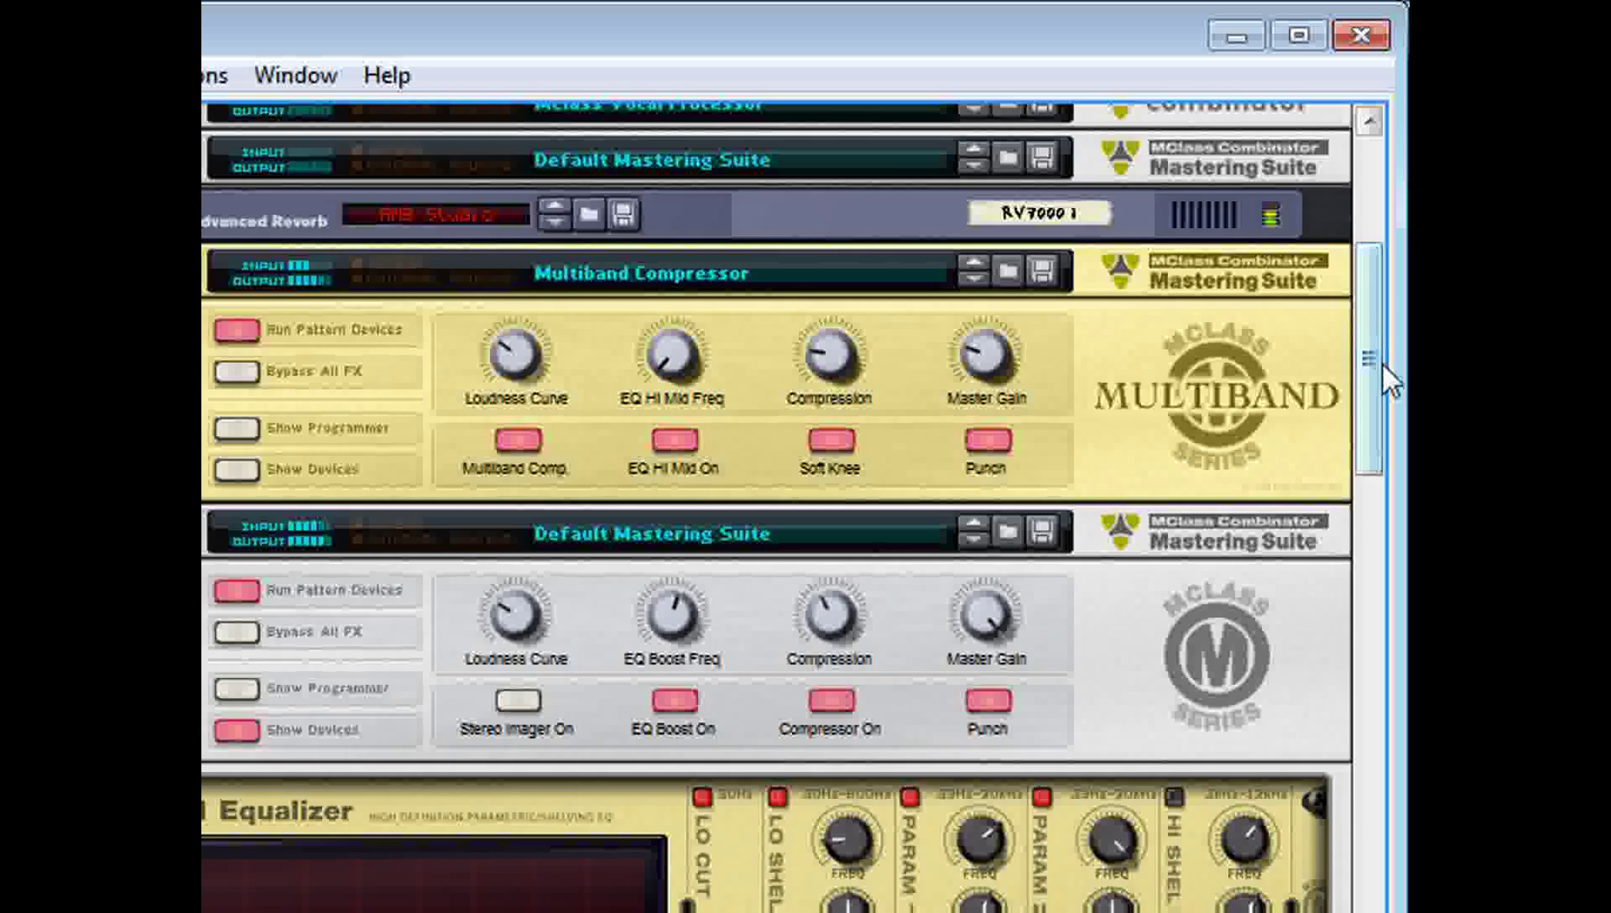
left_click_drag(1382, 257, 1374, 207)
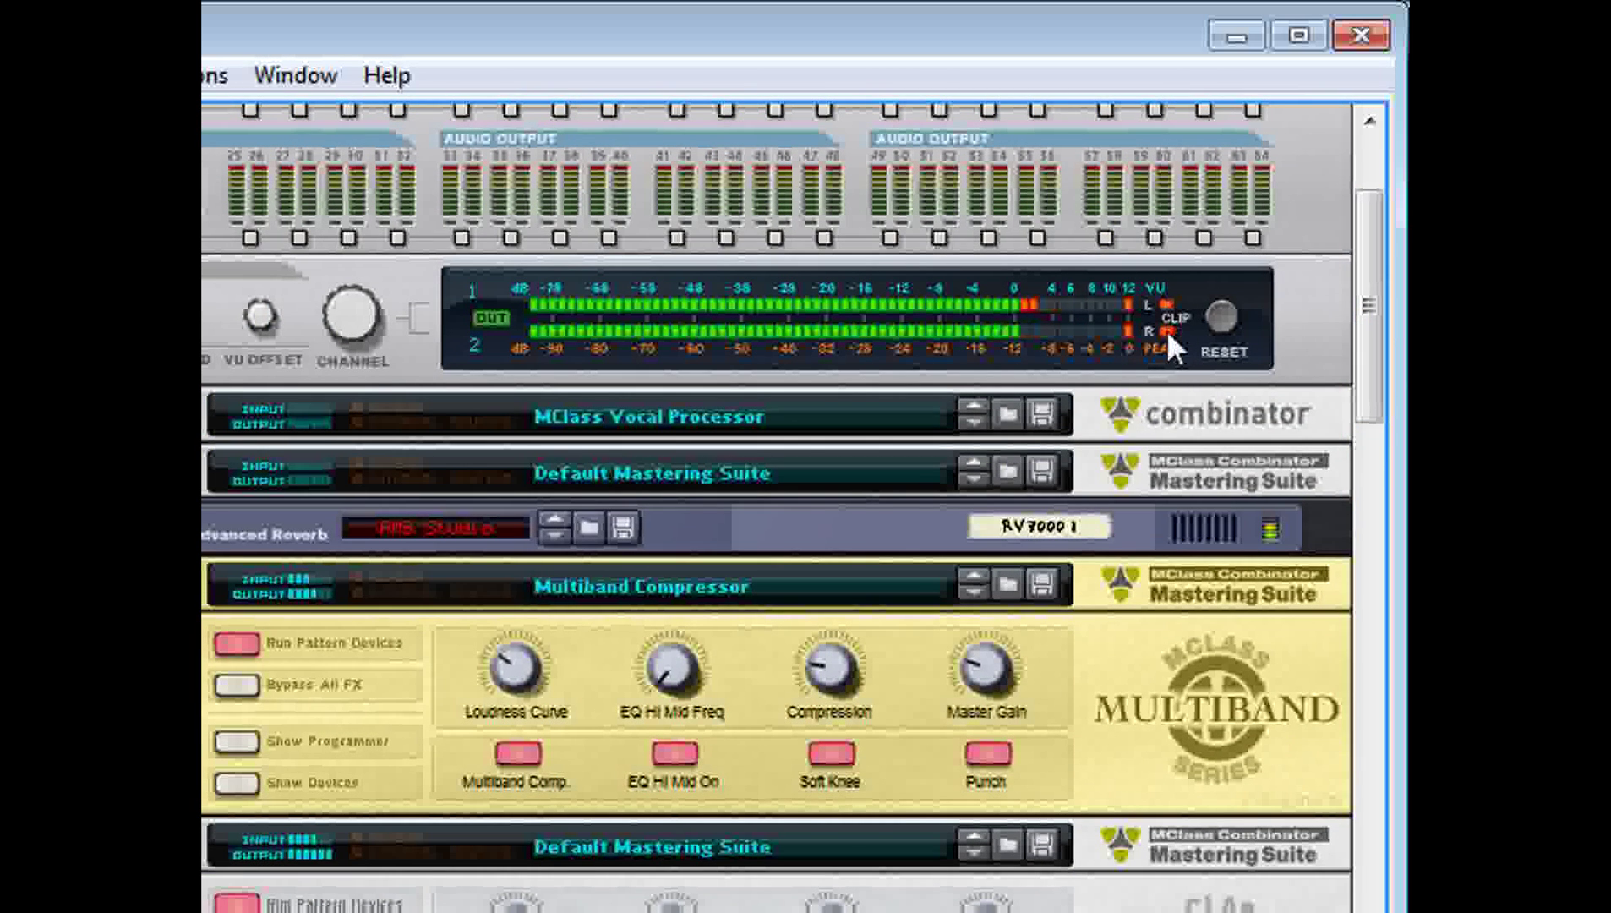
Enable Soft Clip on the Default Mastering Suite's Maximizer and hide the suite's internal devices.
left_click_drag(1369, 355, 1370, 467)
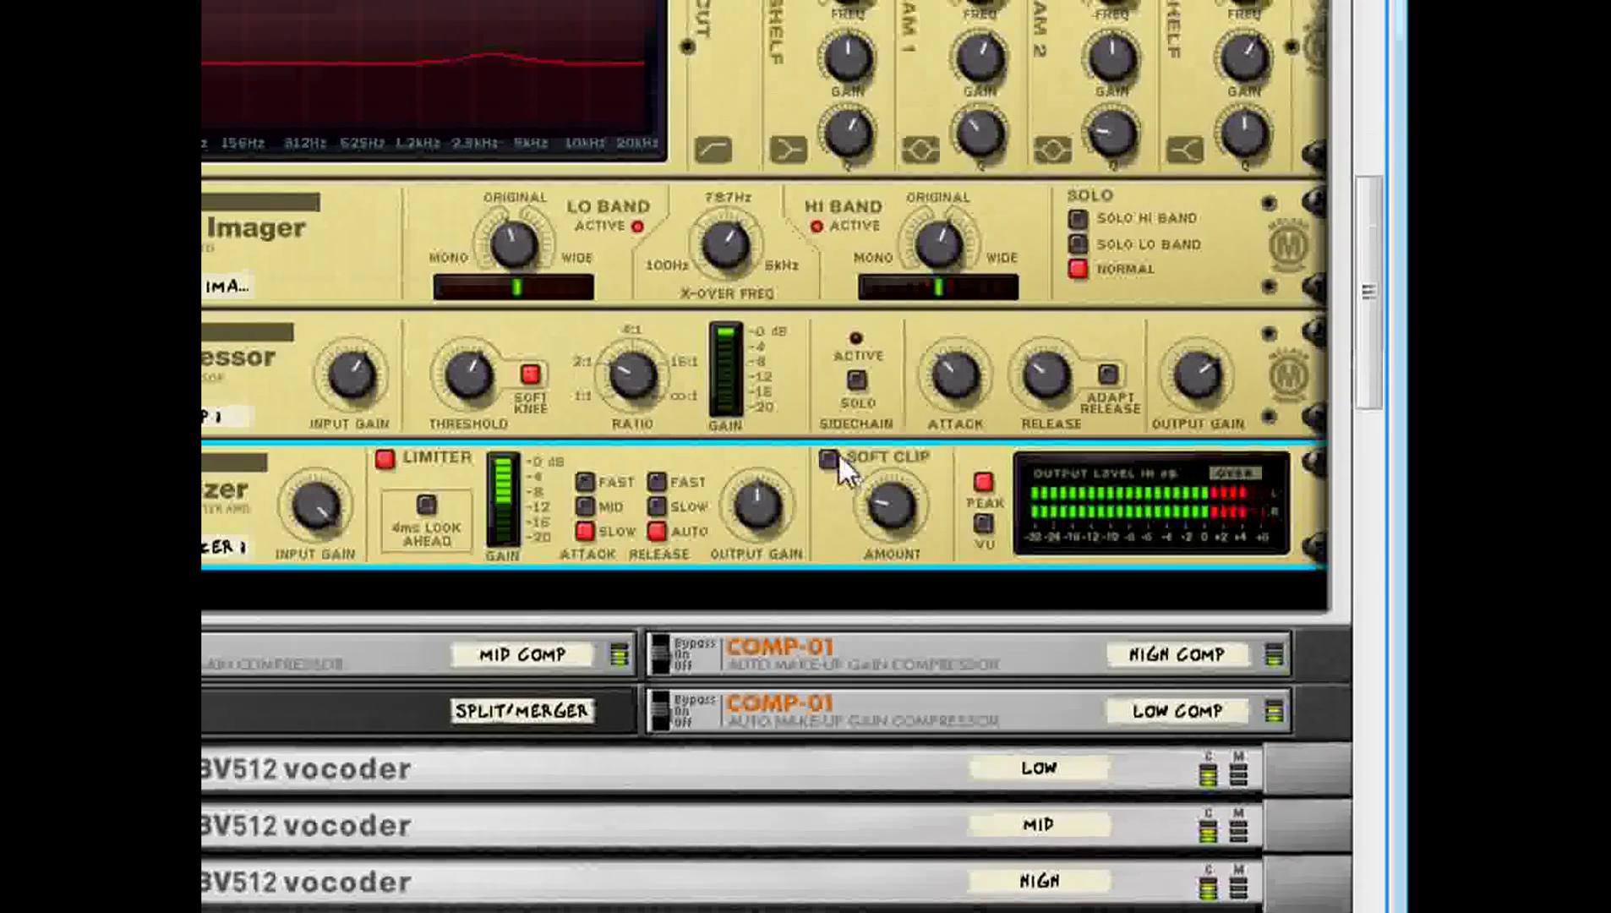
left_click(828, 410)
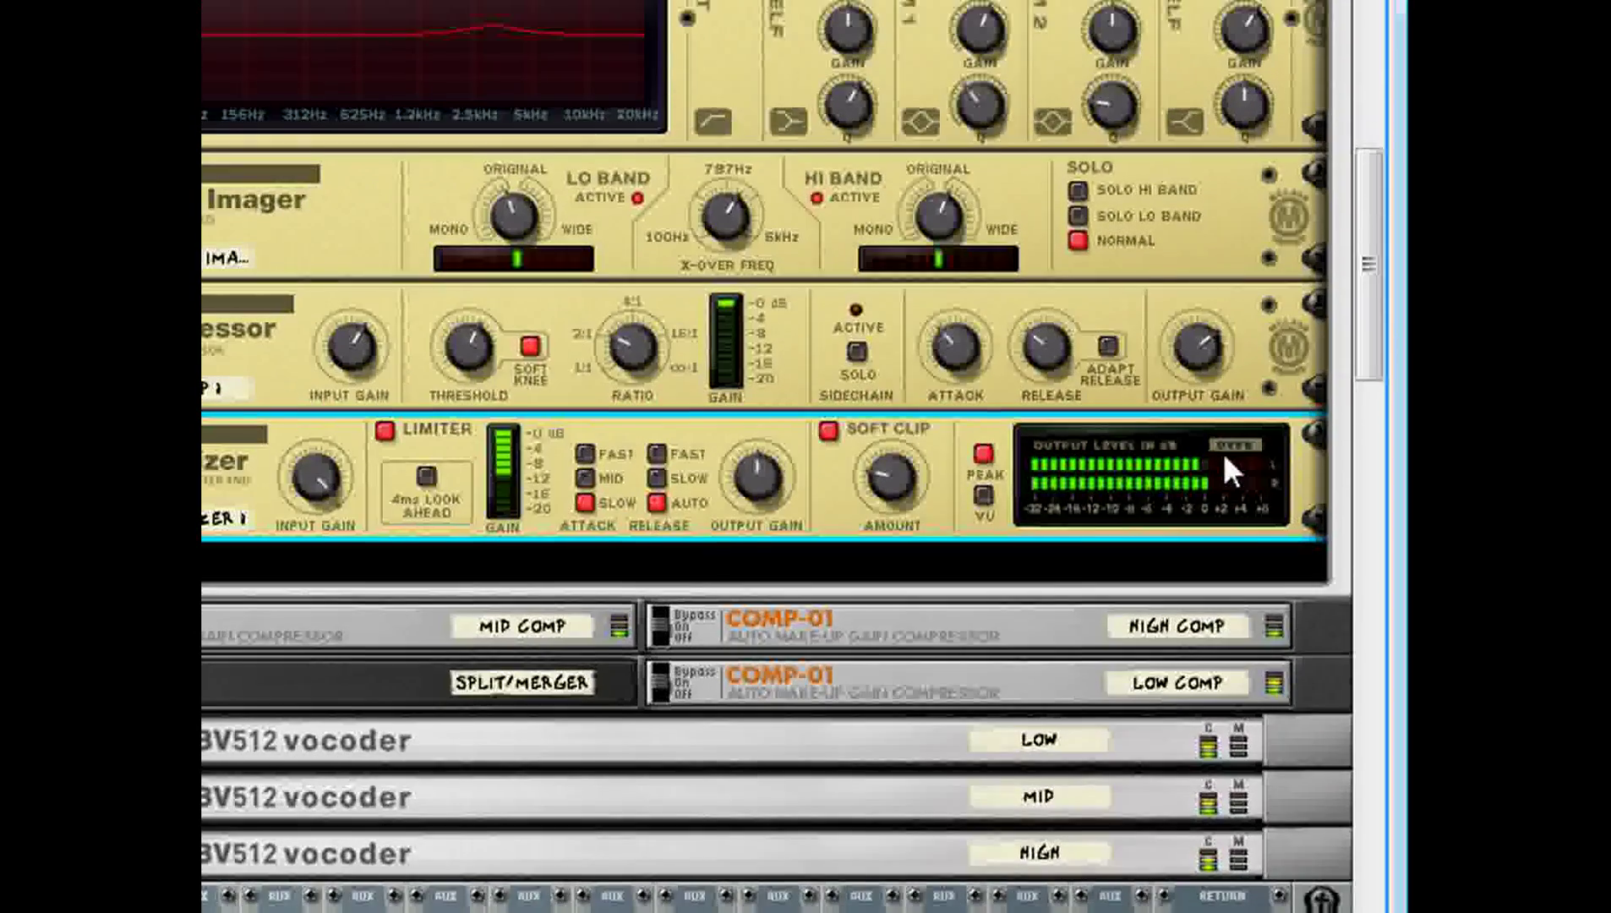
scroll(1251, 451, "up", 8)
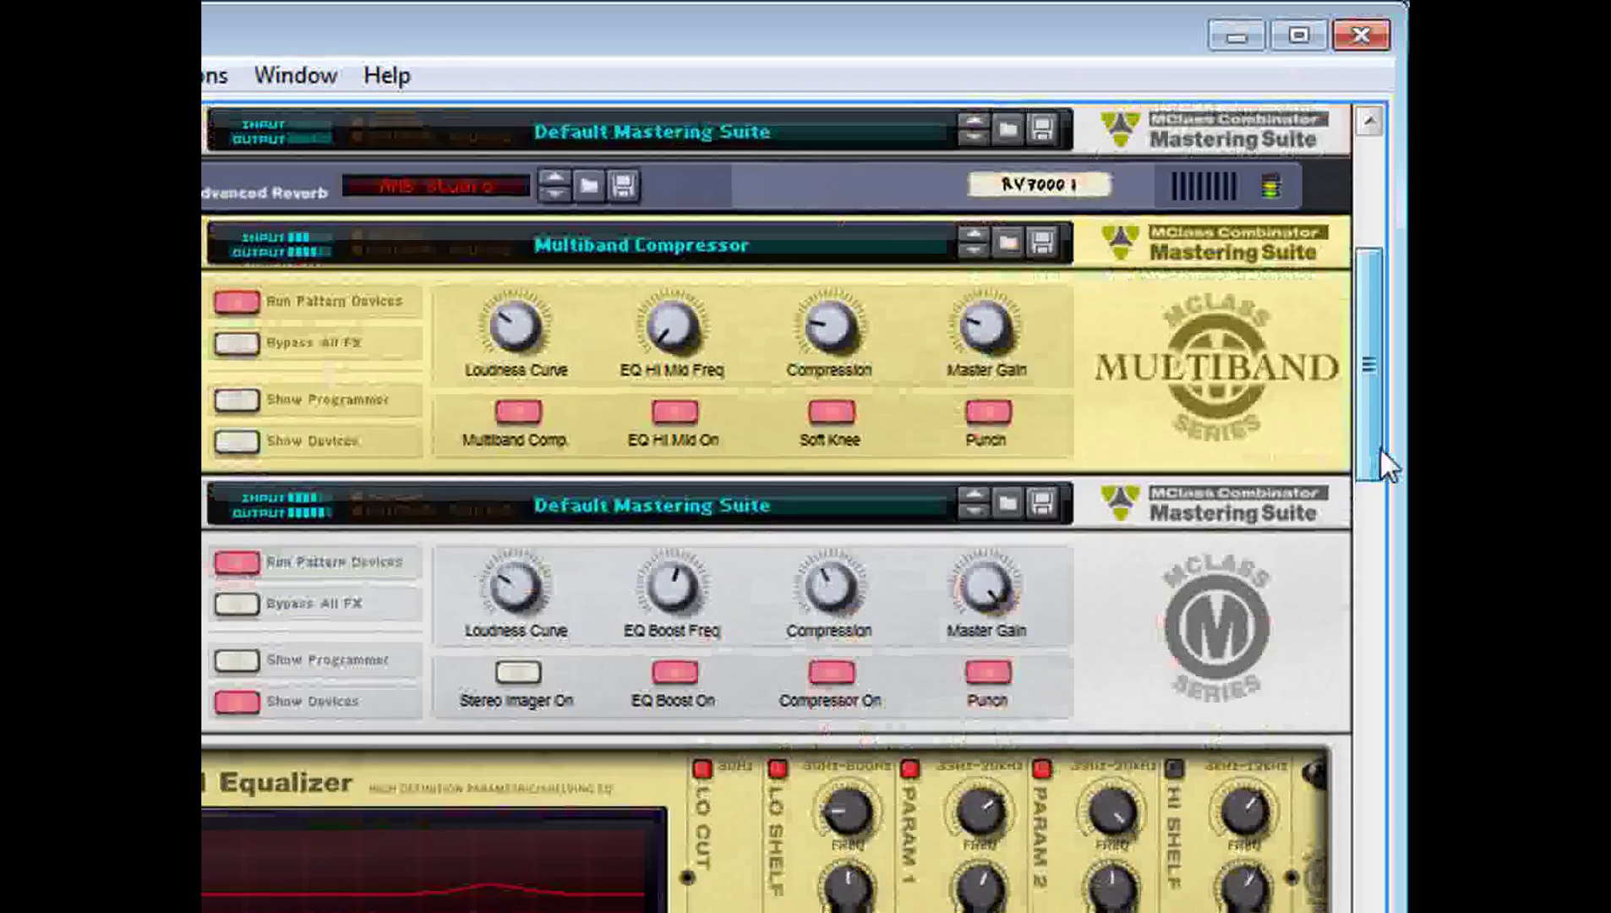
left_click(237, 701)
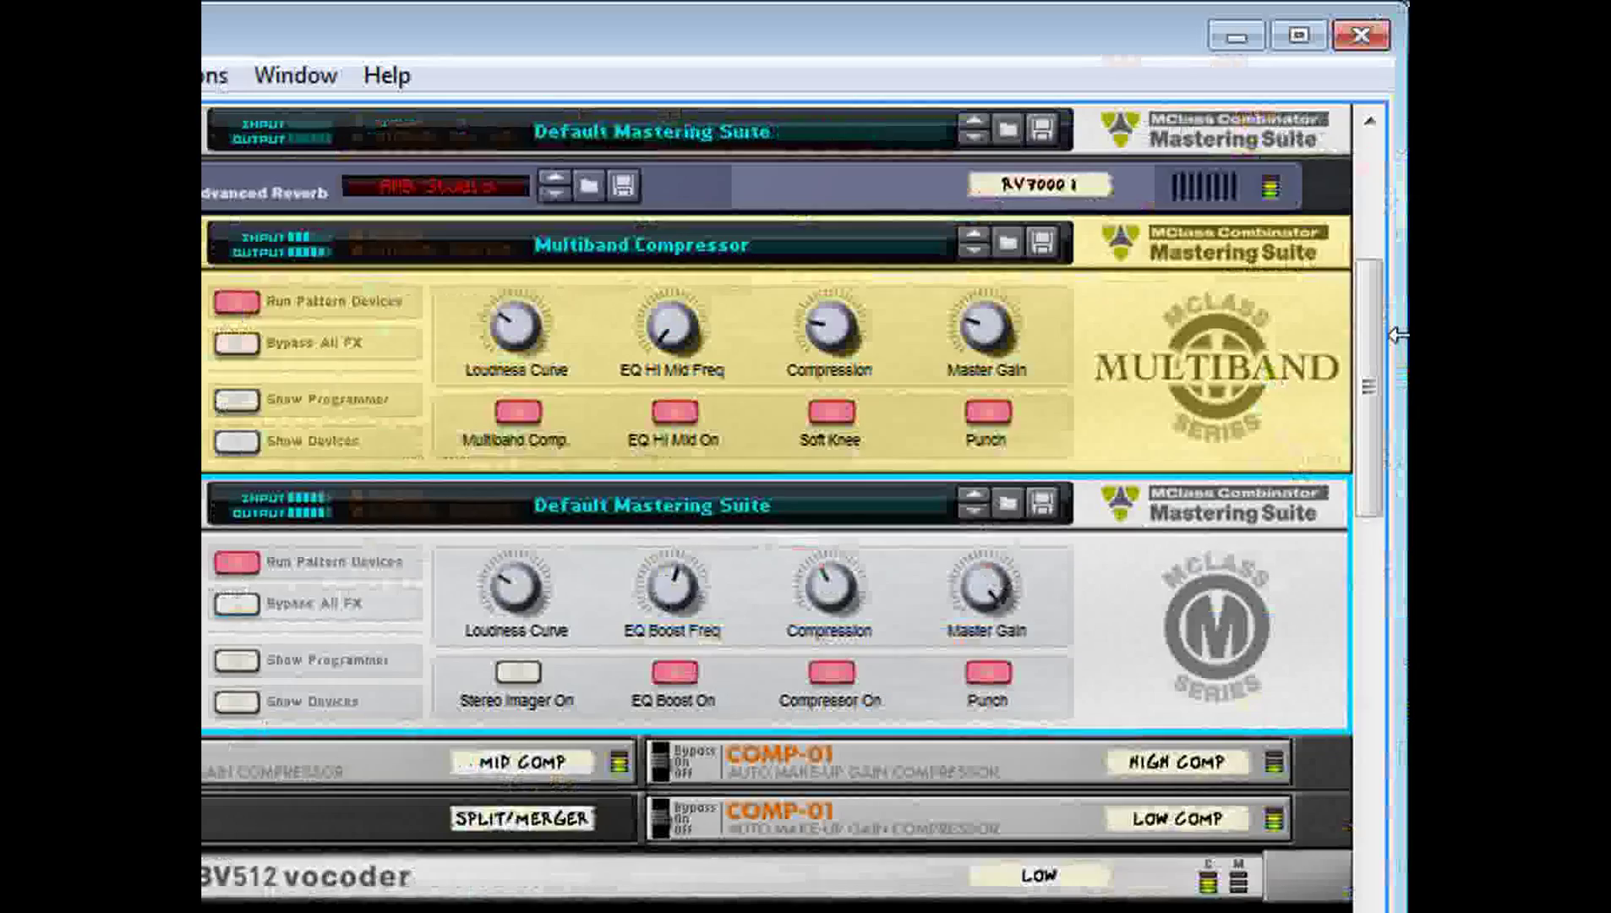
Reset the Big Meter's clip indicators and lower the Default Mastering Suite's Master Gain from maximum to well below 62.
scroll(1373, 351, "up", 6)
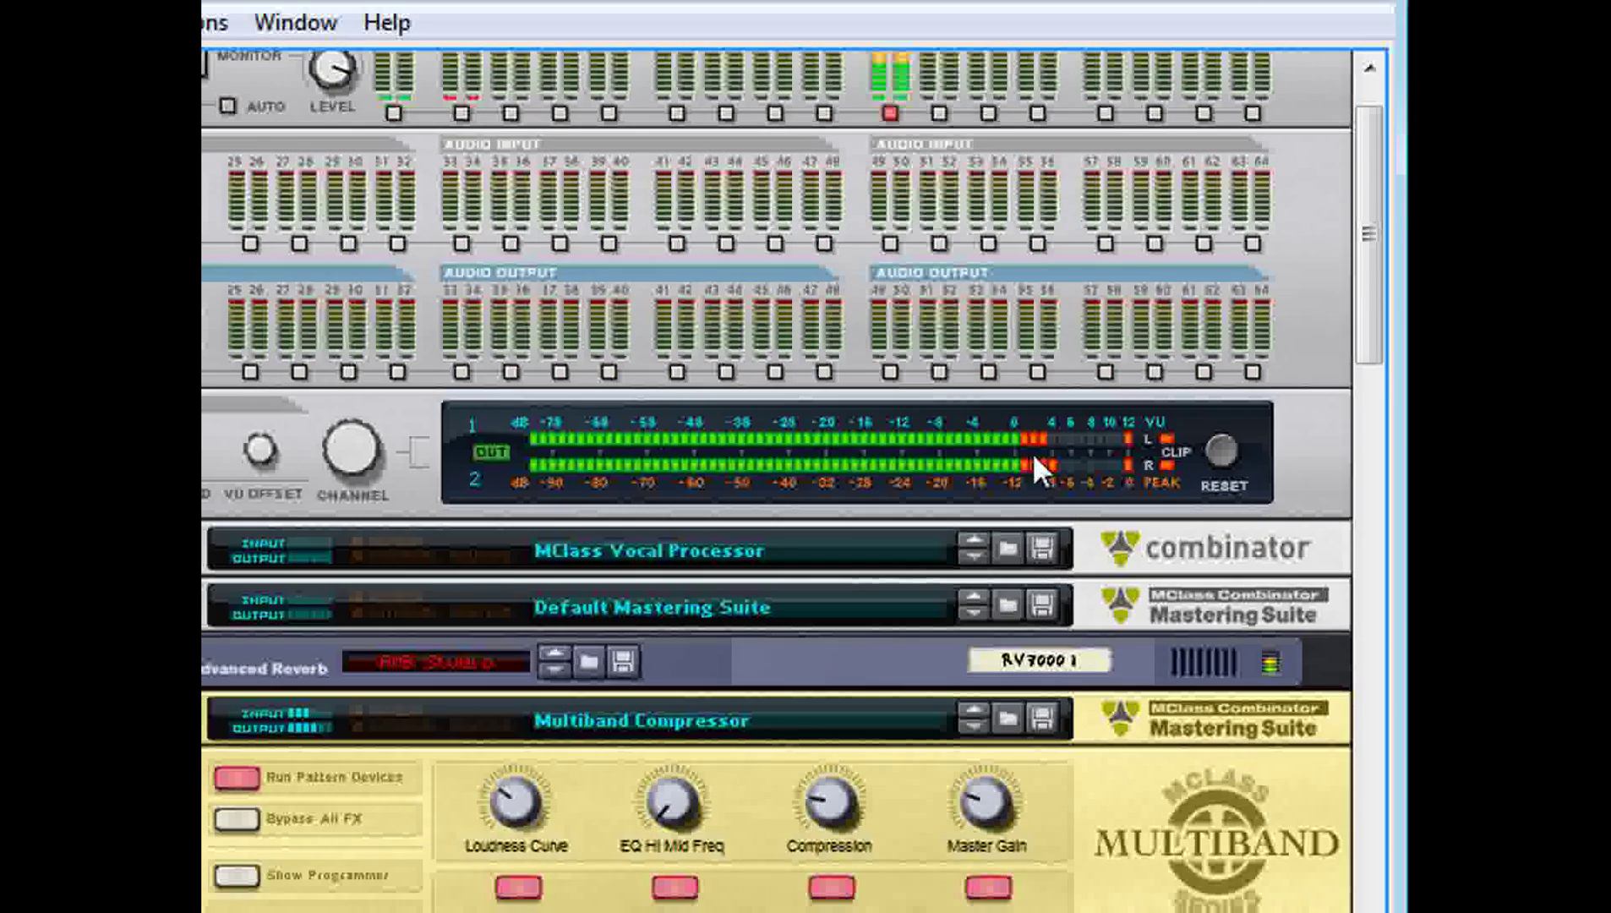
left_click(1220, 452)
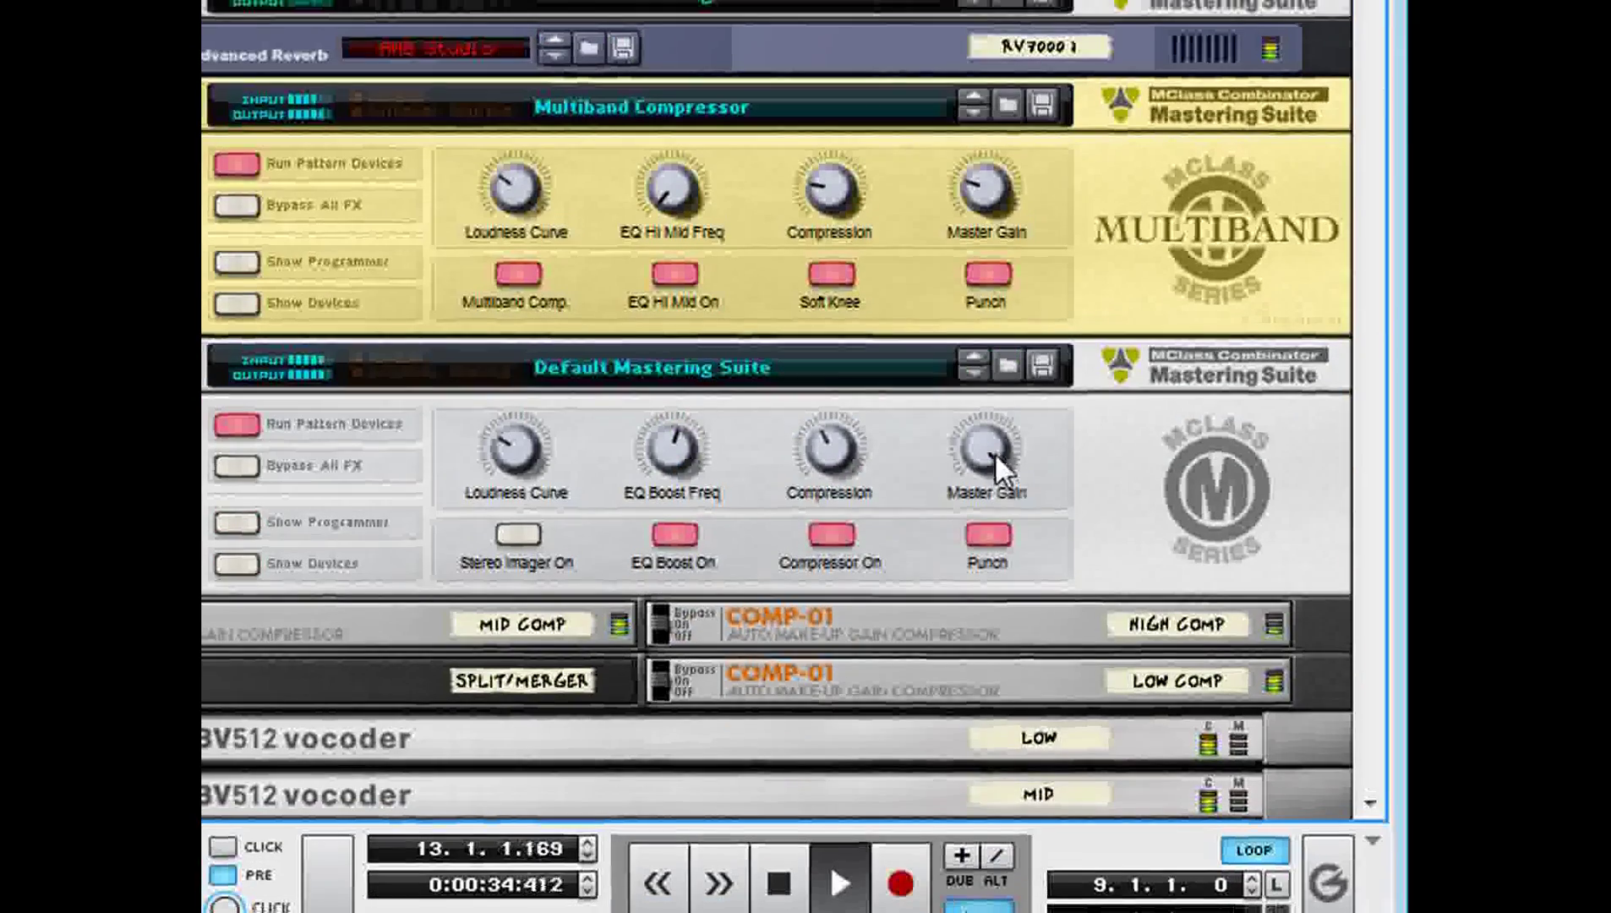
left_click_drag(994, 452, 1007, 716)
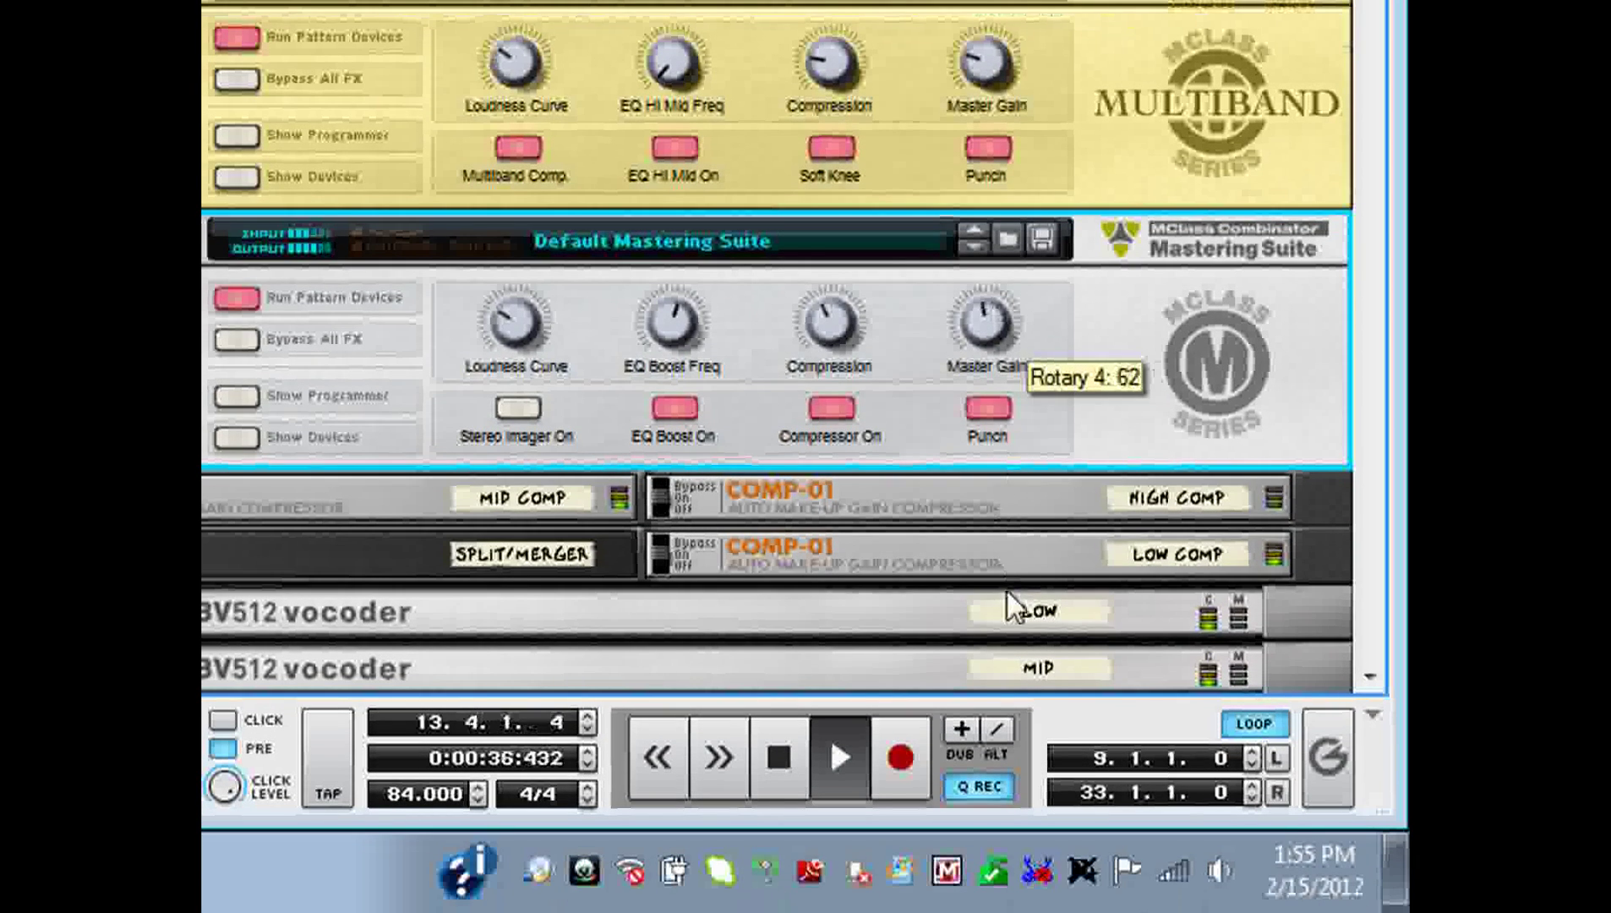
left_click_drag(1007, 590, 1012, 693)
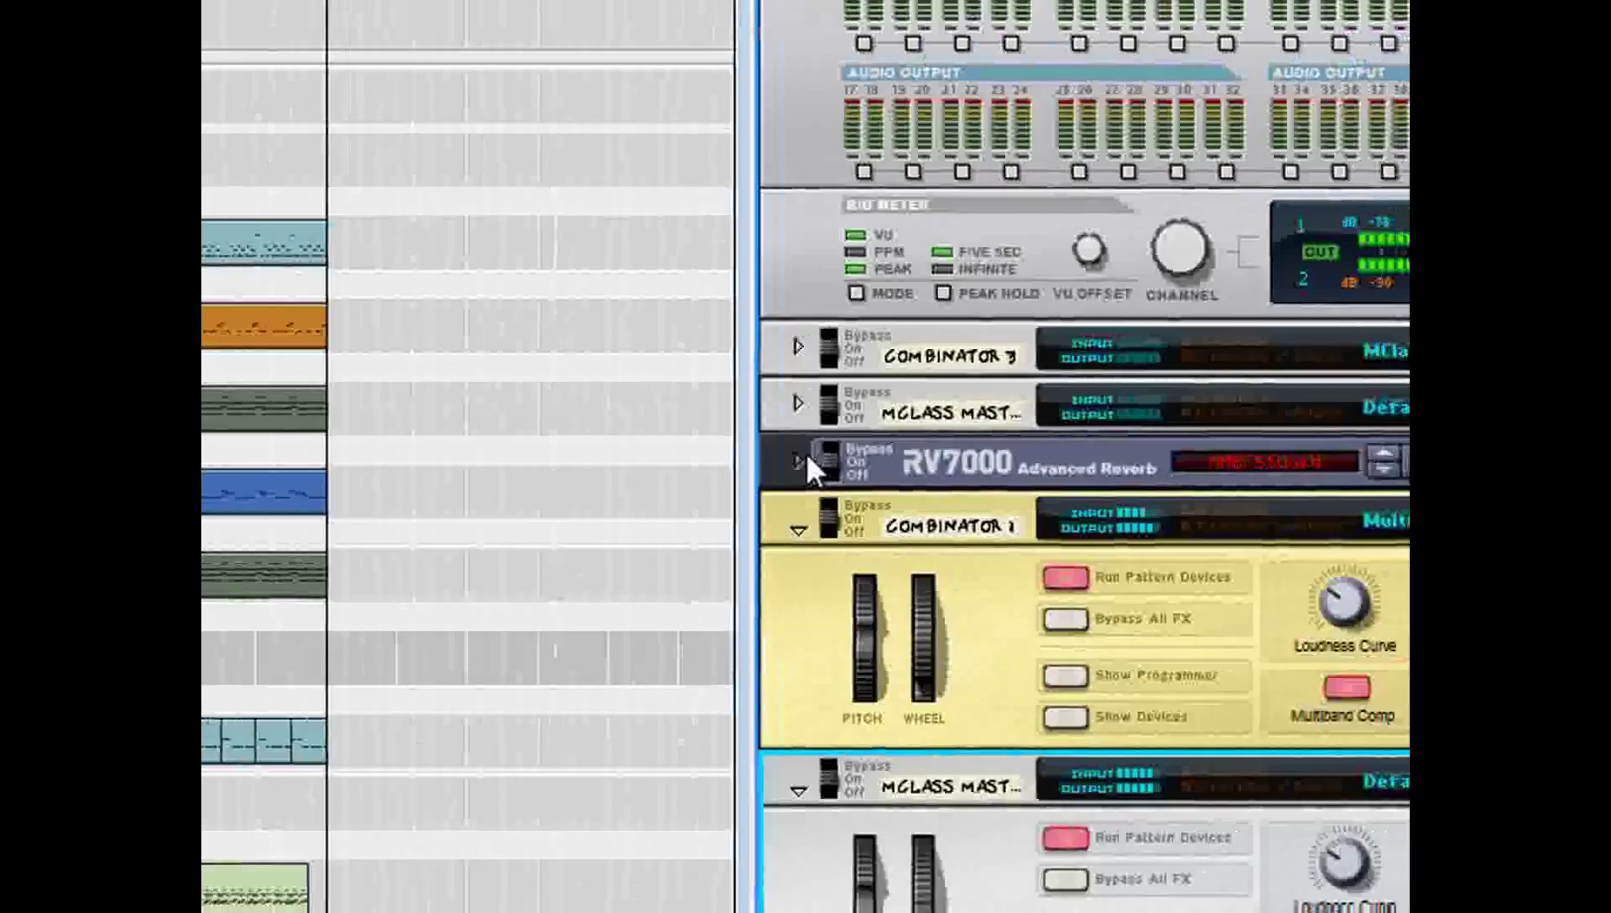
Unfold the RV7000 reverb, try its Dry/Wet at 127, and bring it back to a mostly dry mix.
left_click(890, 406)
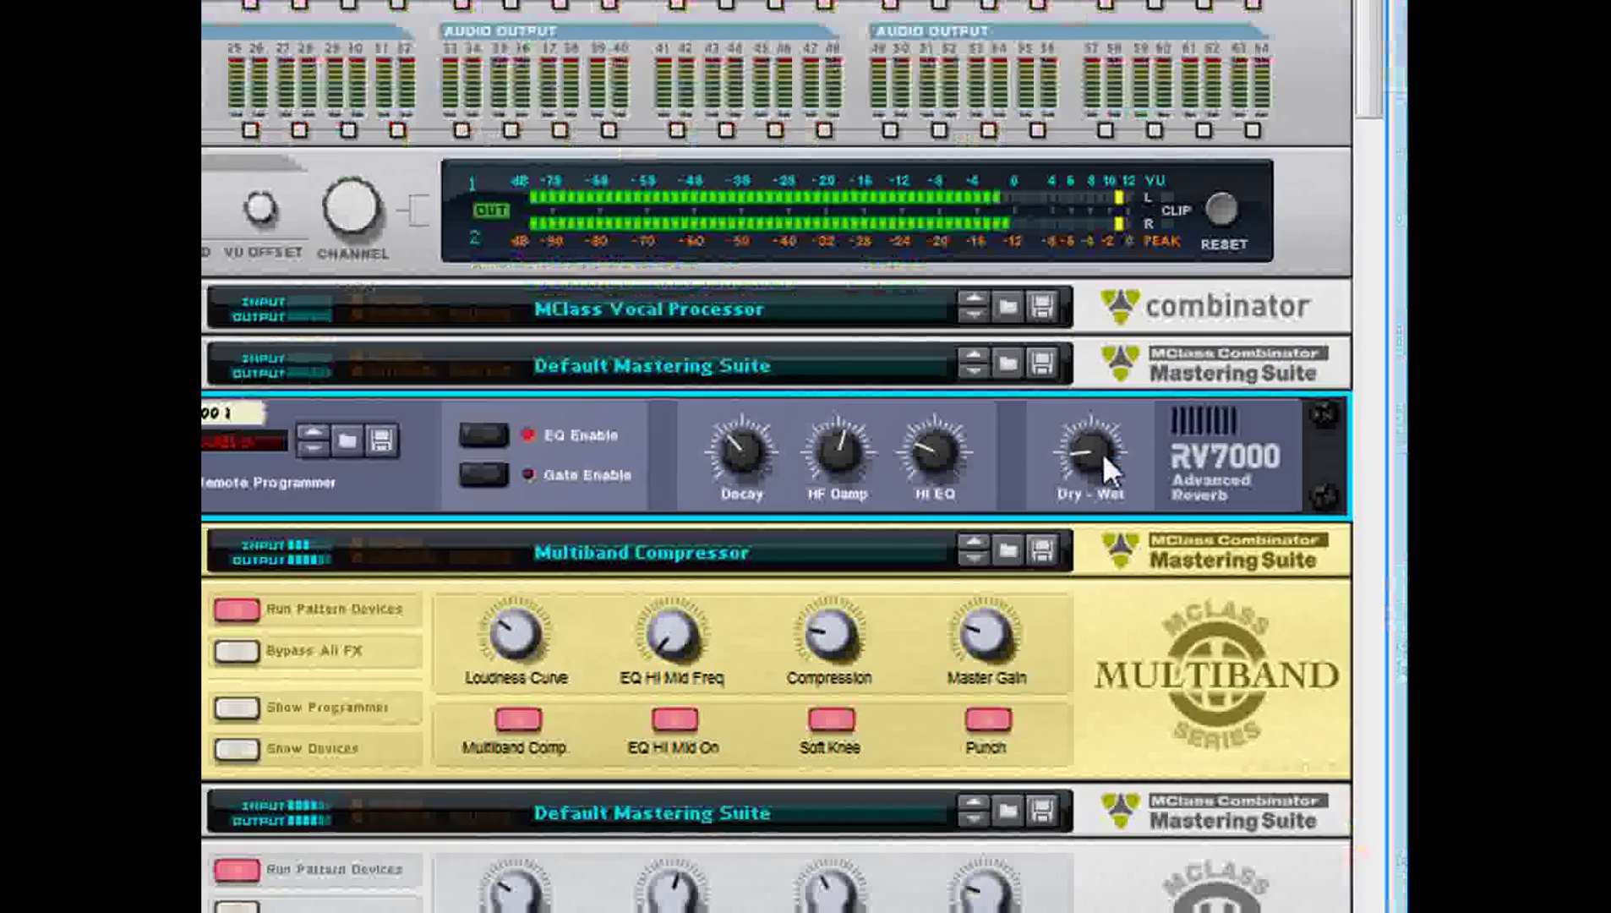
mouse_move(1103, 457)
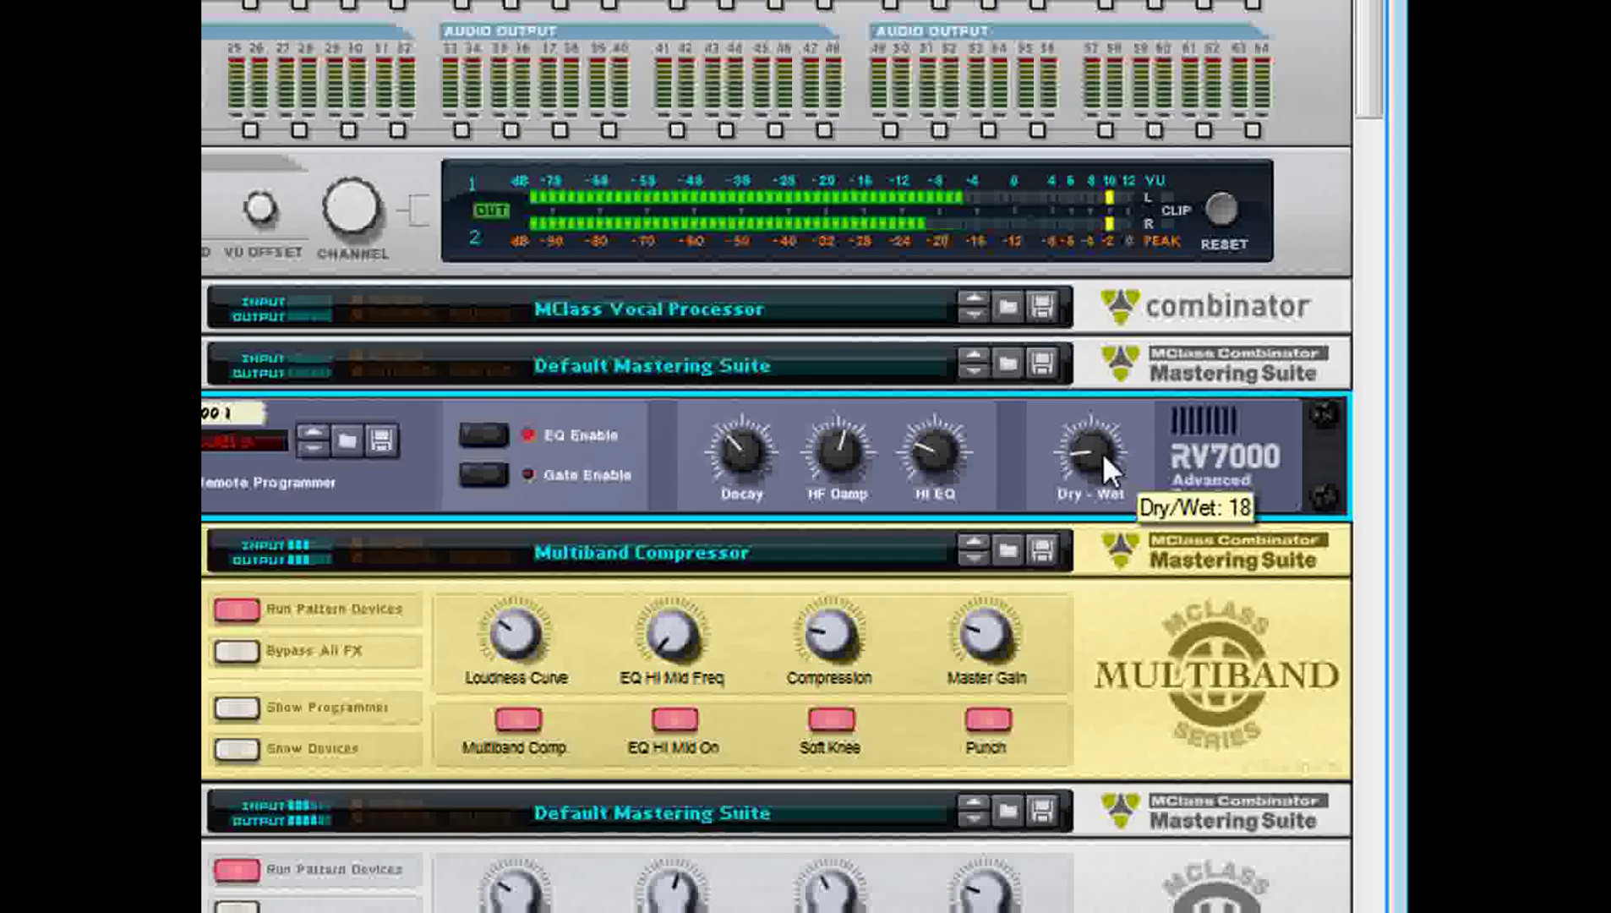
left_click_drag(1102, 452, 1176, 69)
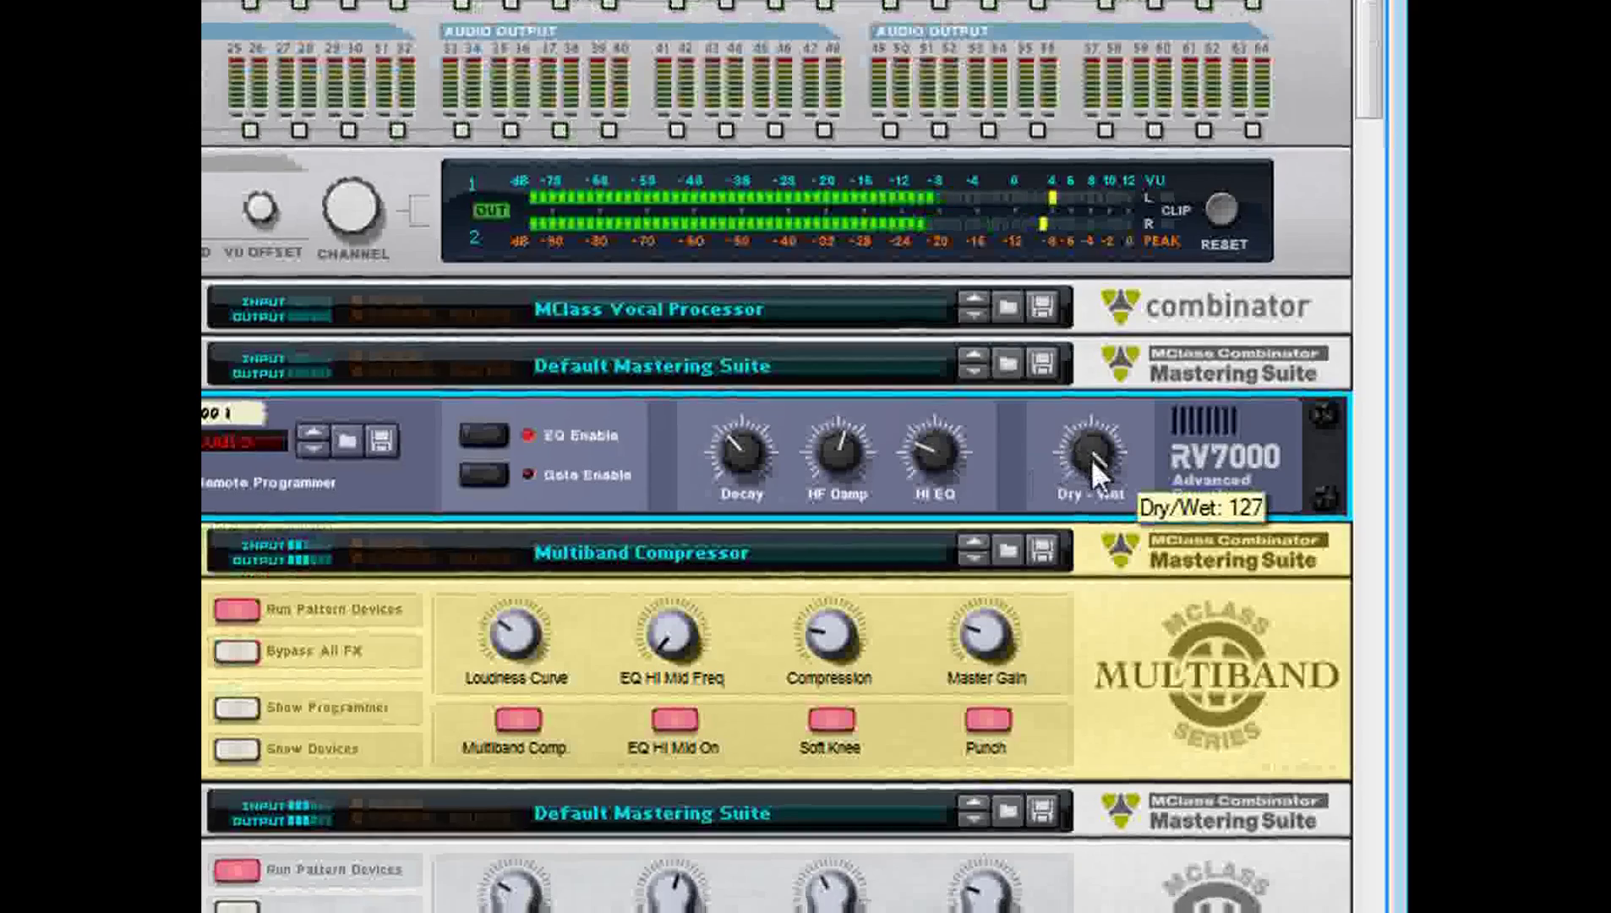
mouse_move(1093, 457)
left_mouse_down()
mouse_move(1099, 765)
mouse_move(1099, 460)
left_mouse_up()
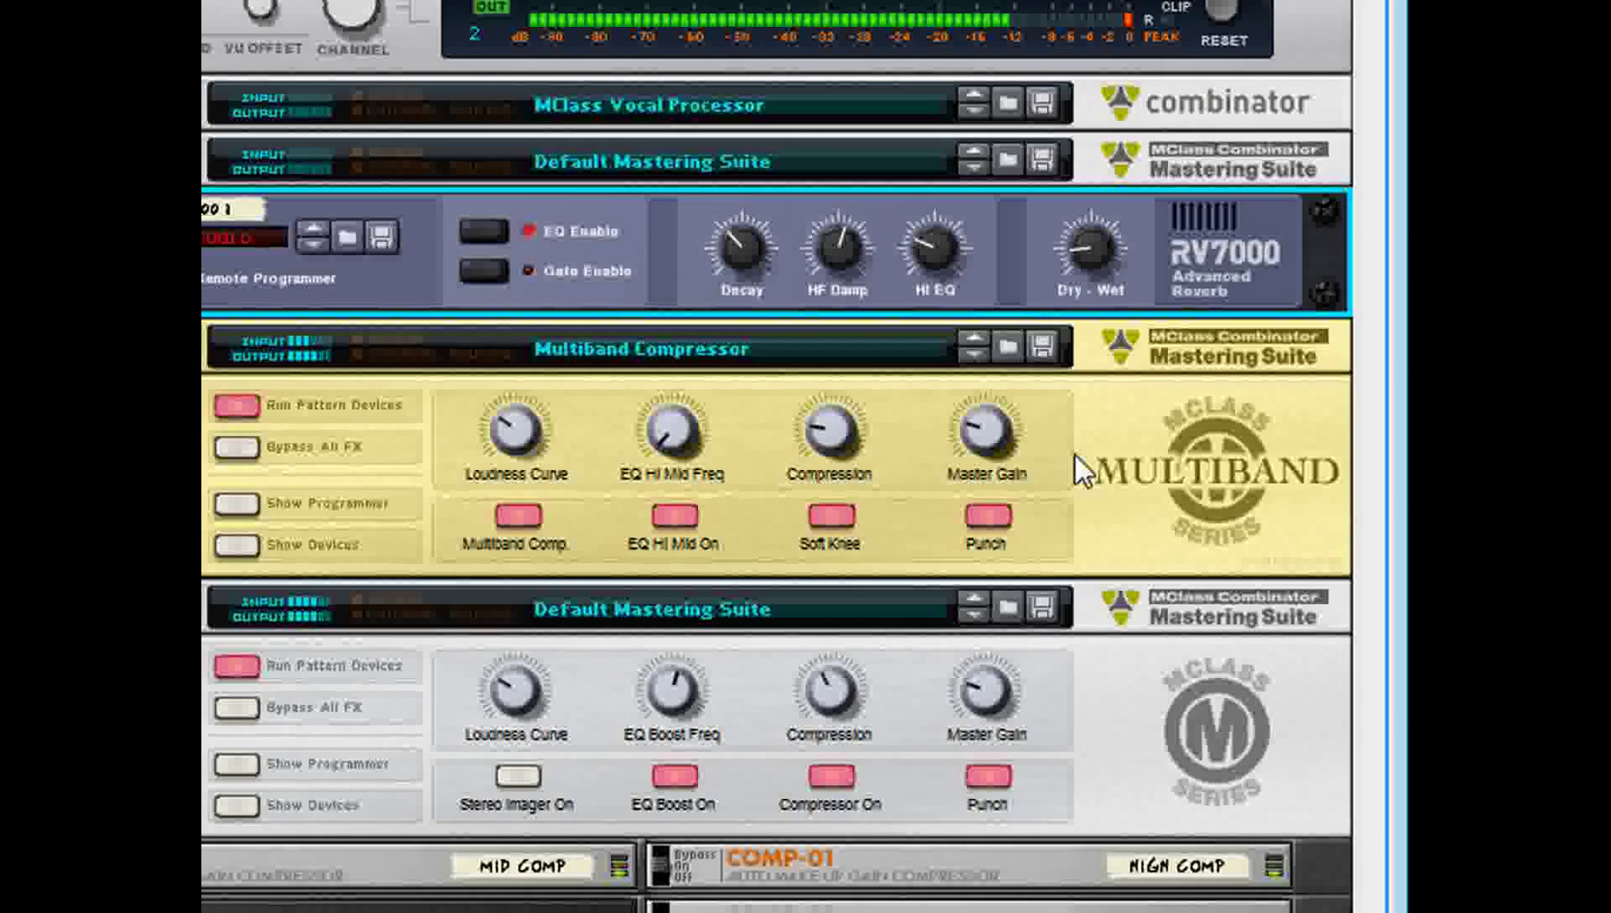
Fold the Multiband Compressor, the Default Mastering Suite below it, and the RV7000 reverb in the rack.
scroll(1056, 454, "up", 5)
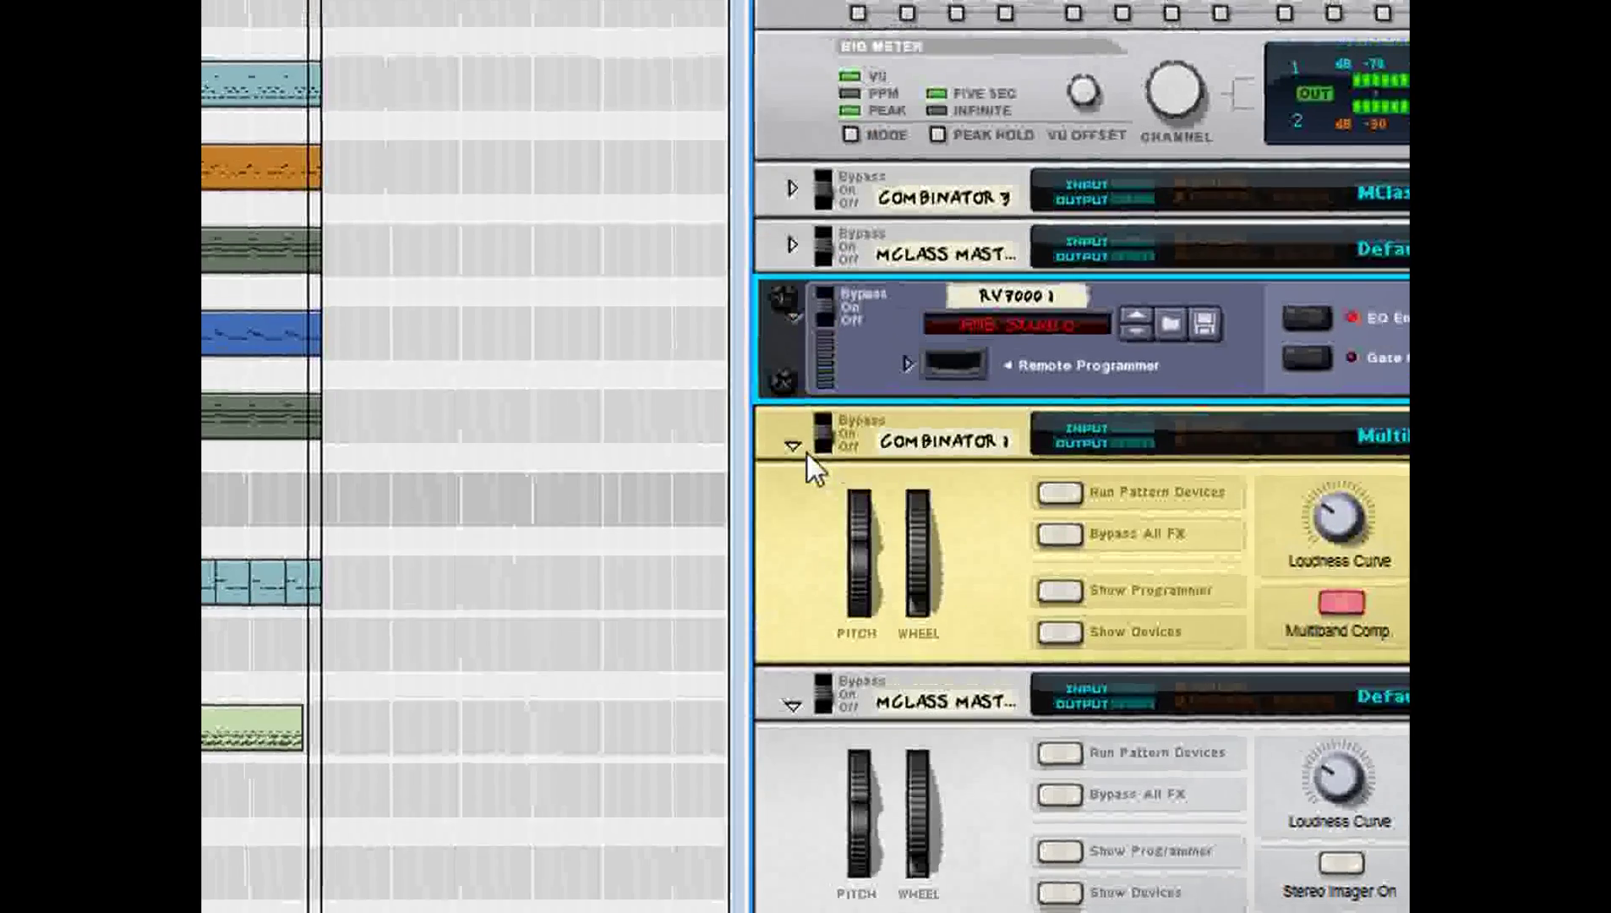
left_click(803, 448)
left_click(802, 514)
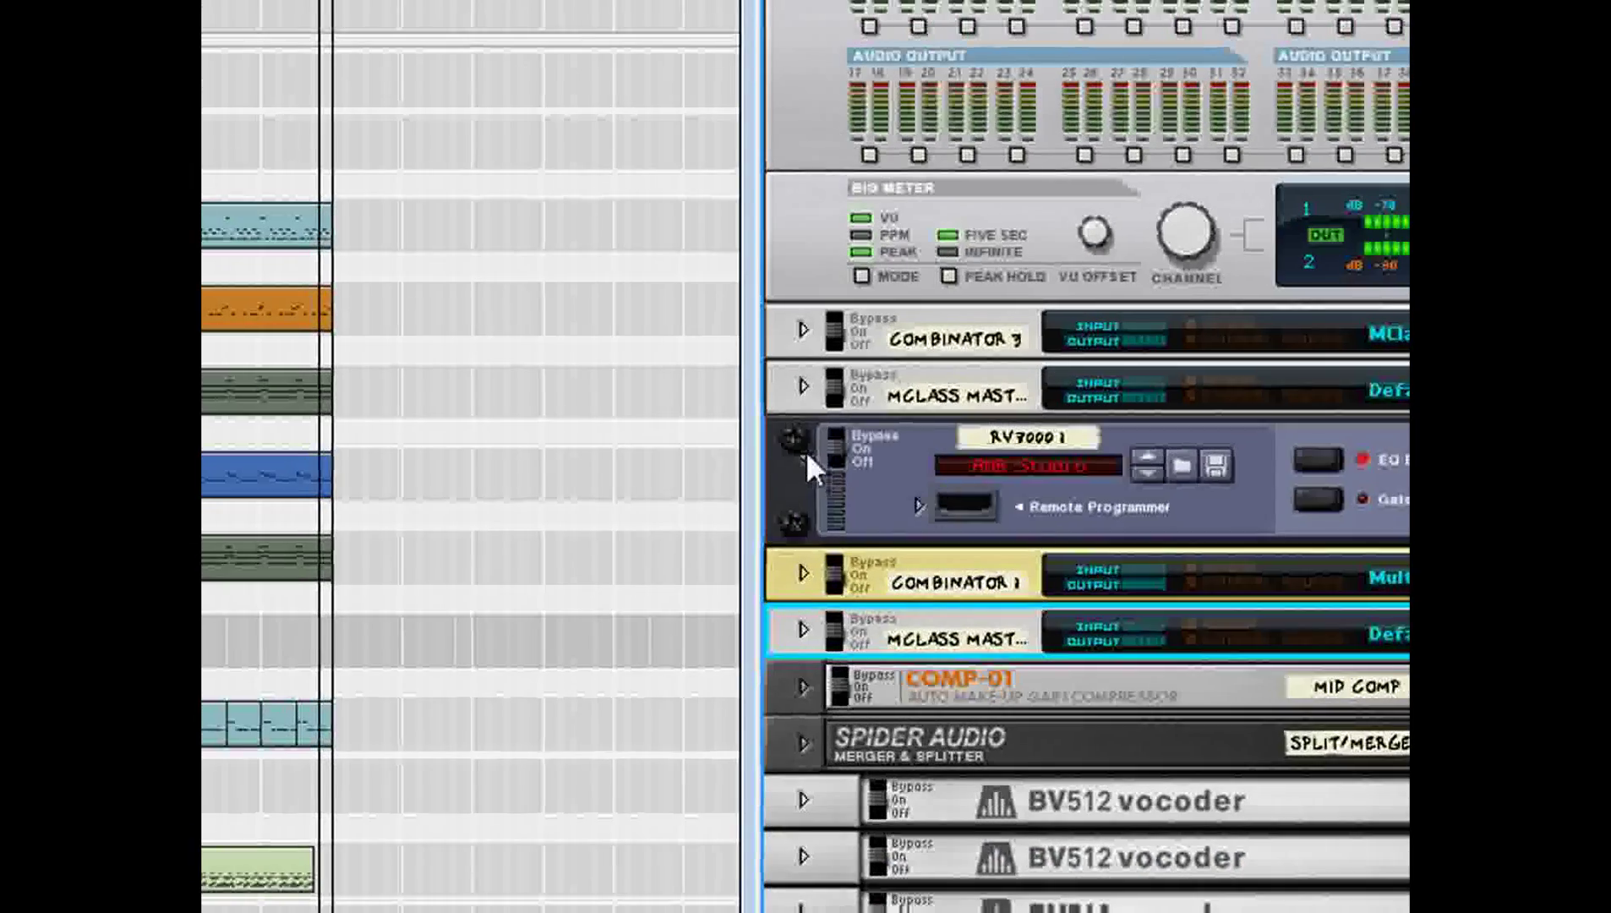
left_click(805, 452)
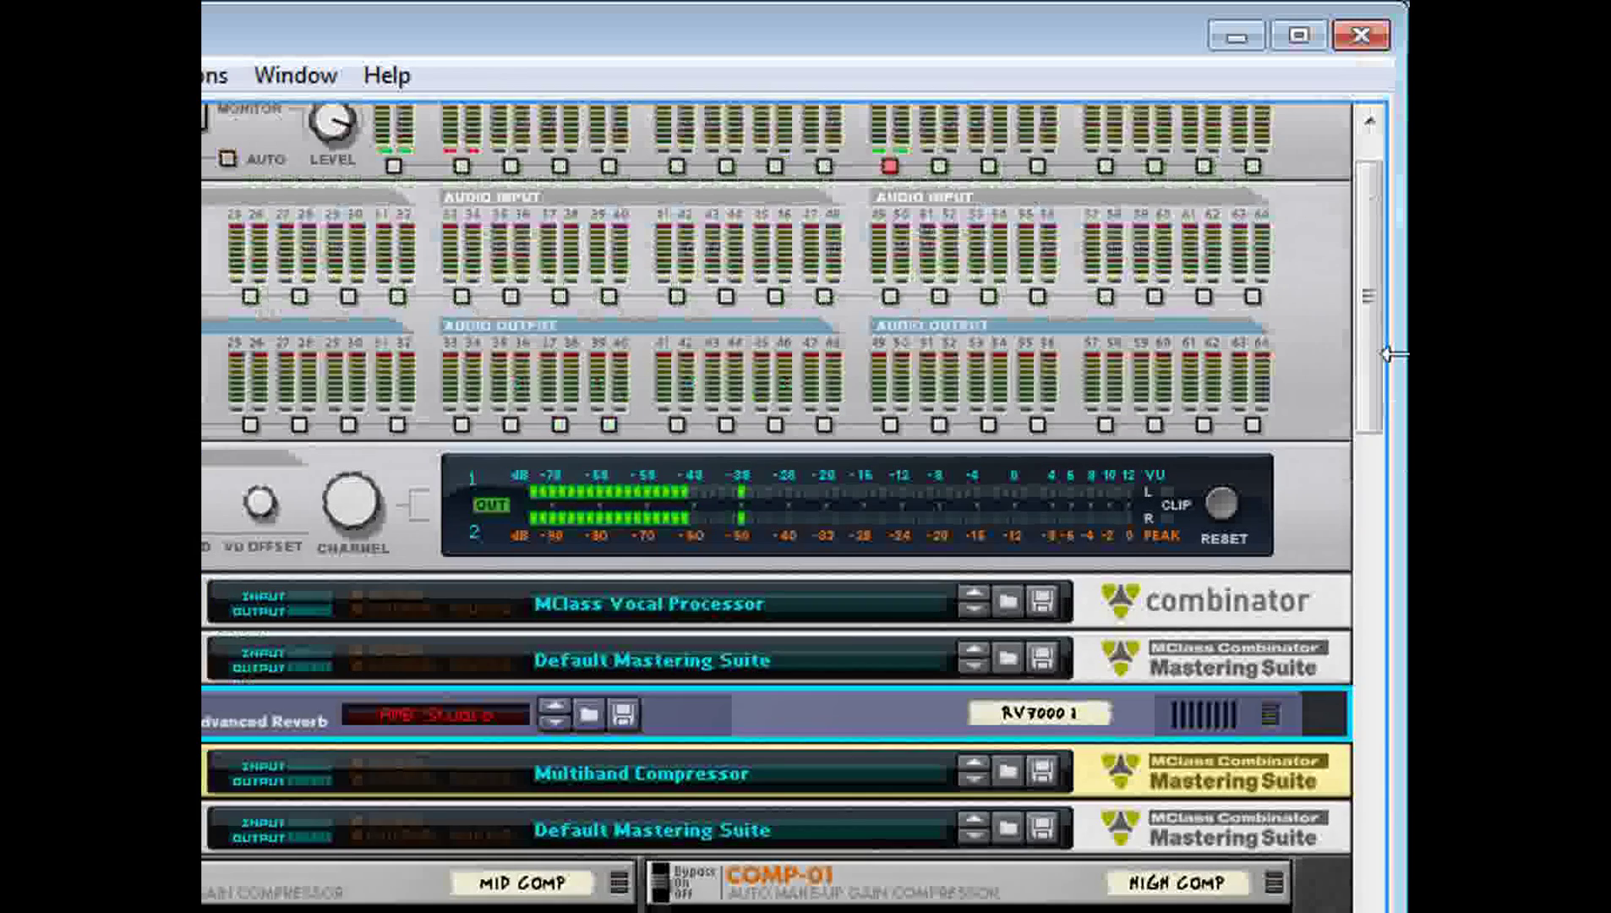
Toggle the sampling input's Monitor switch in the hardware interface.
left_click_drag(1368, 360, 1369, 334)
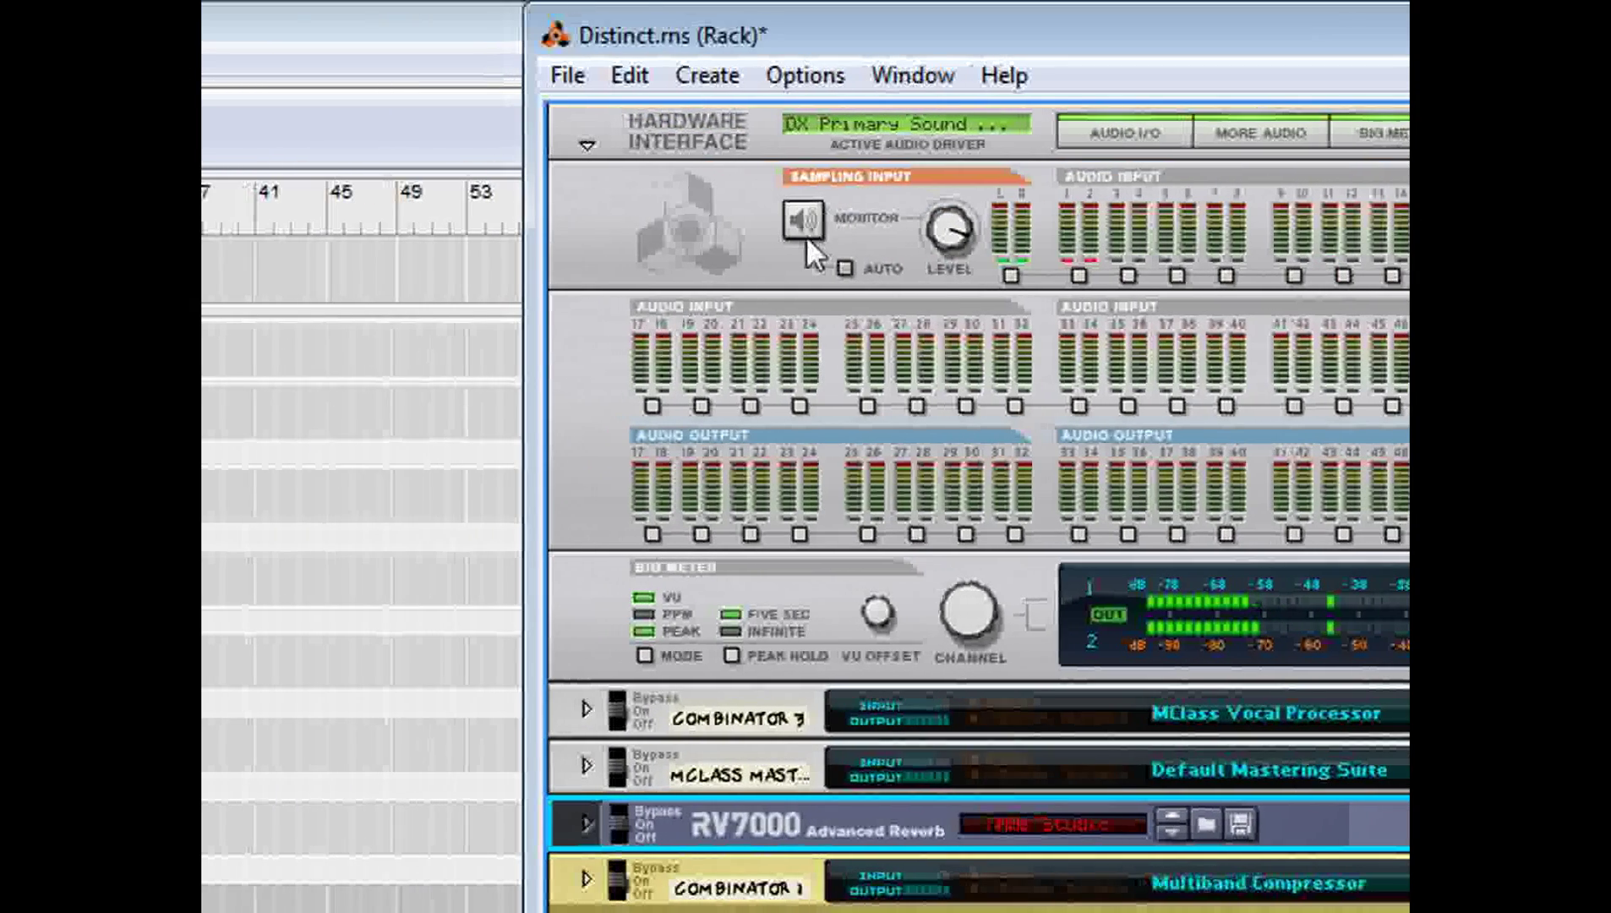
left_click(801, 224)
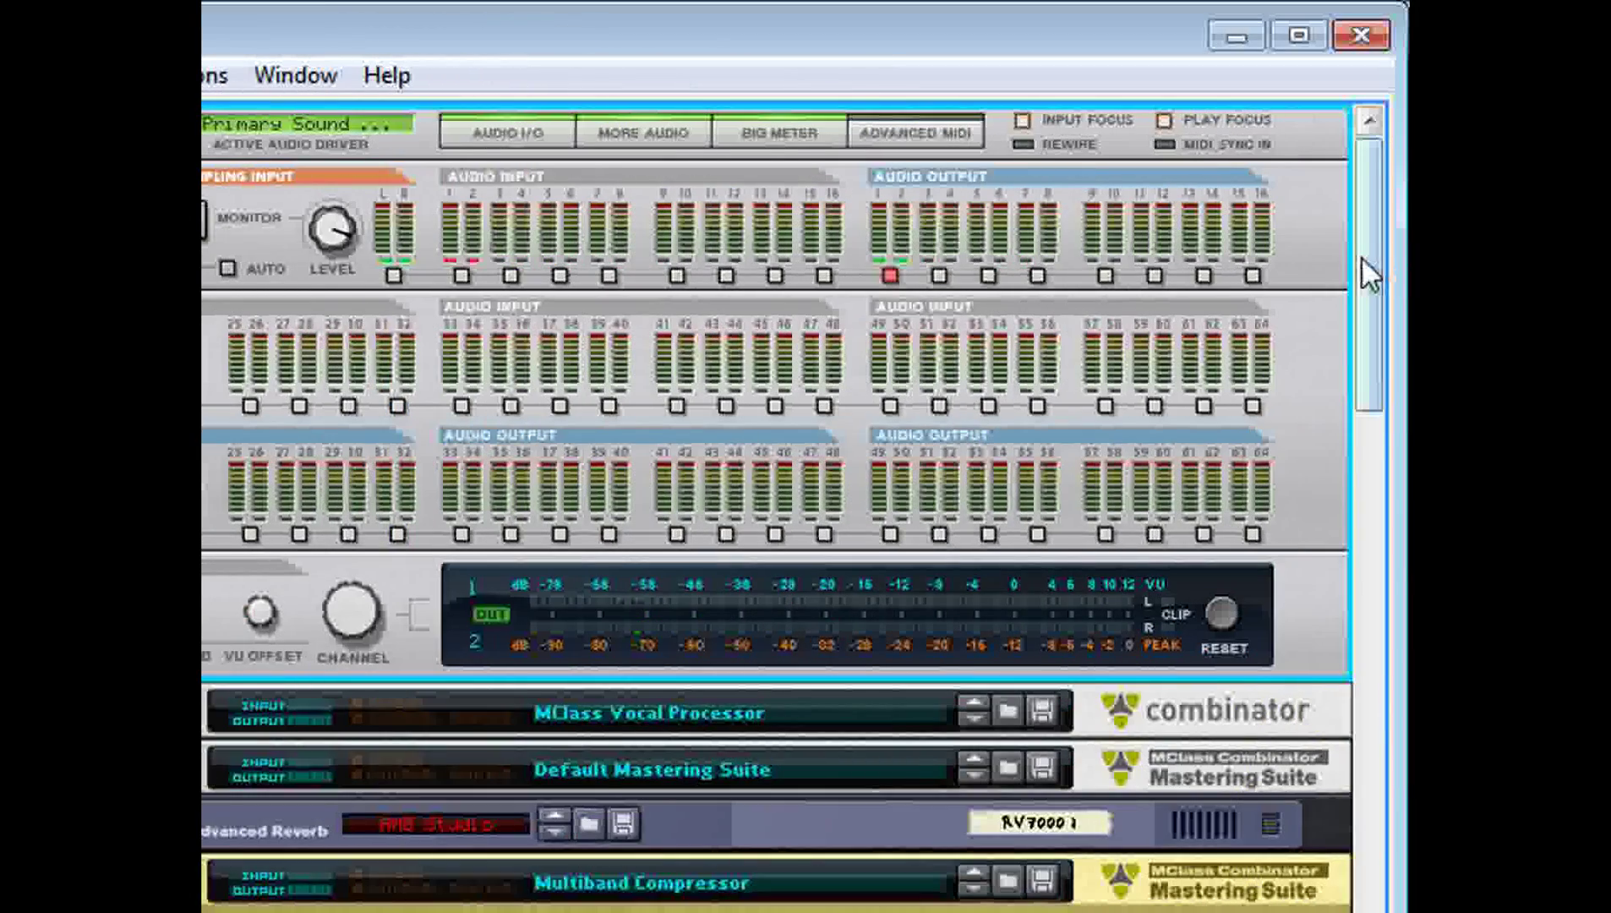
left_click_drag(1362, 258, 1404, 273)
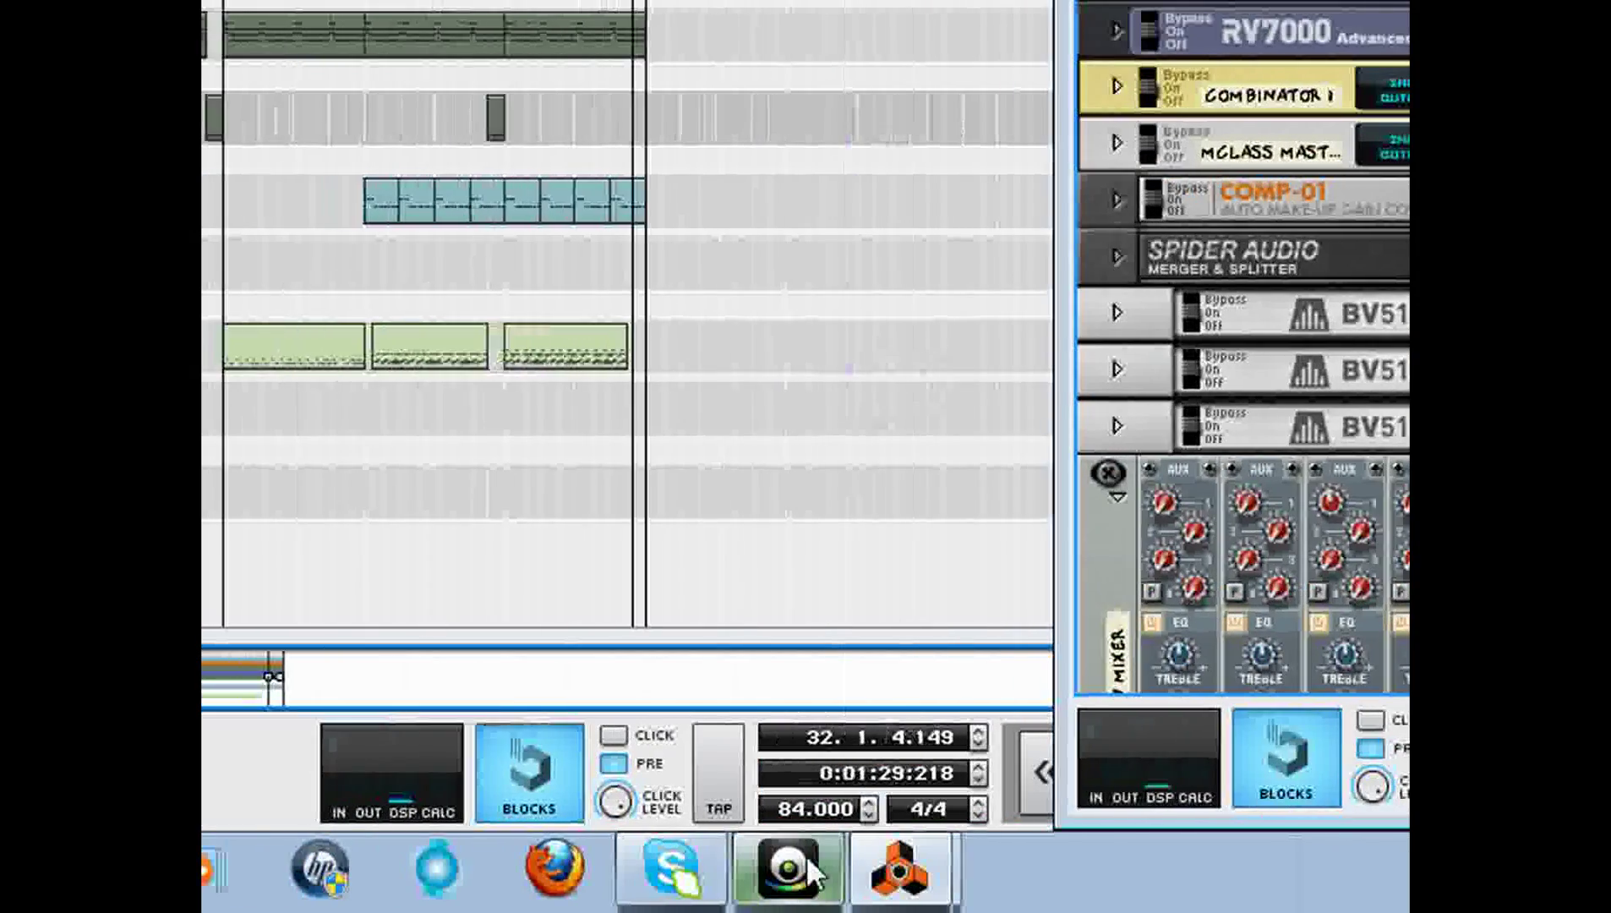
left_click(813, 870)
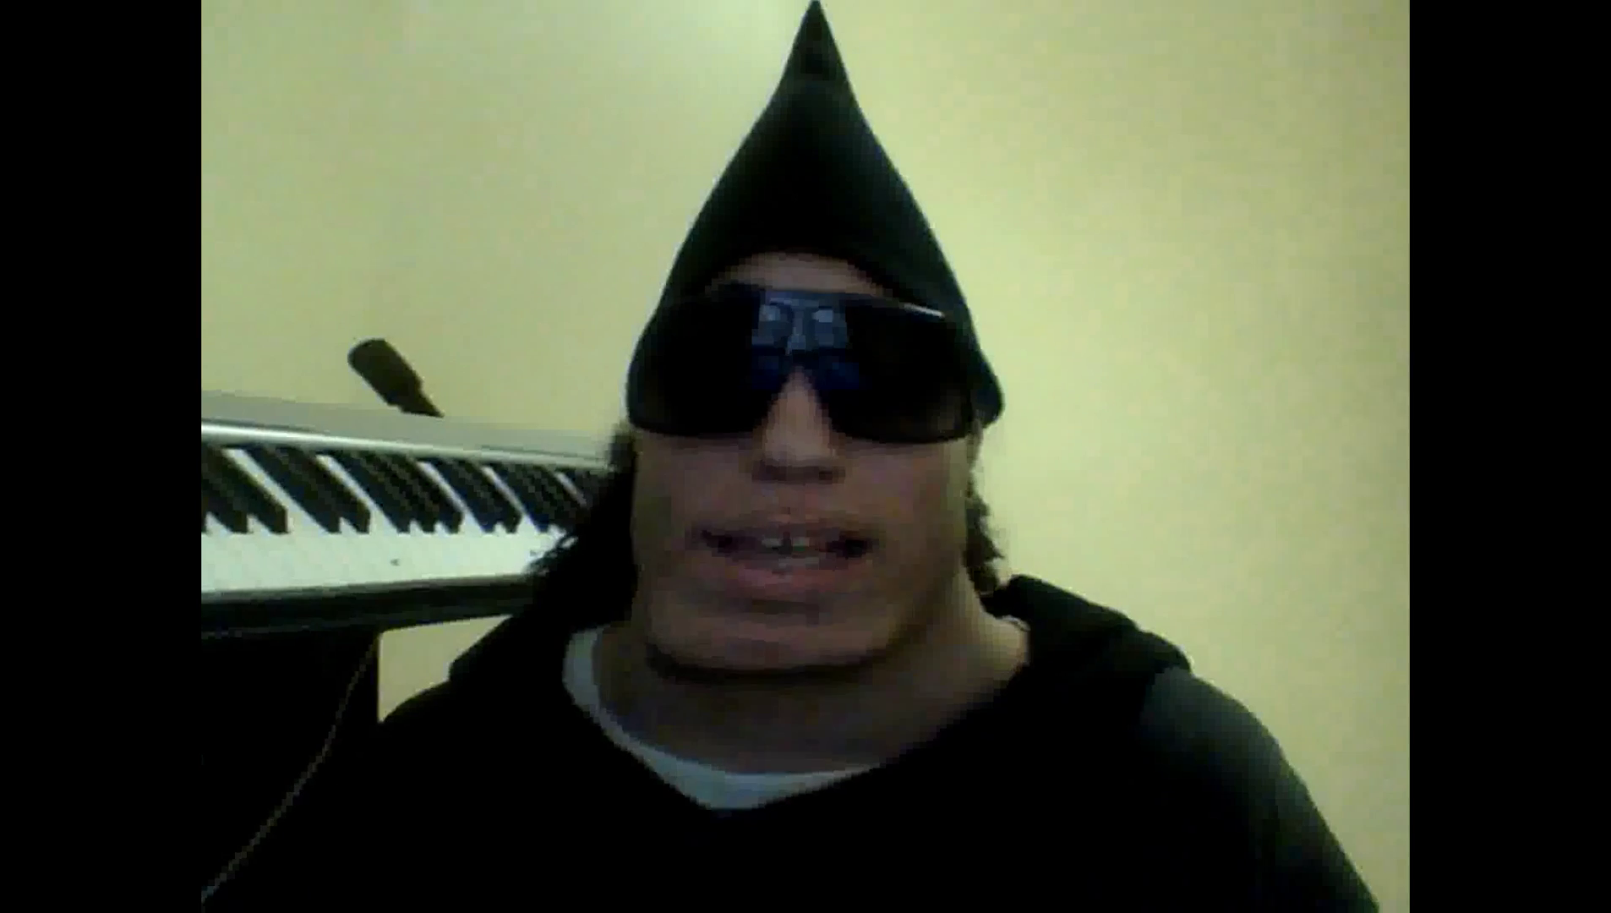